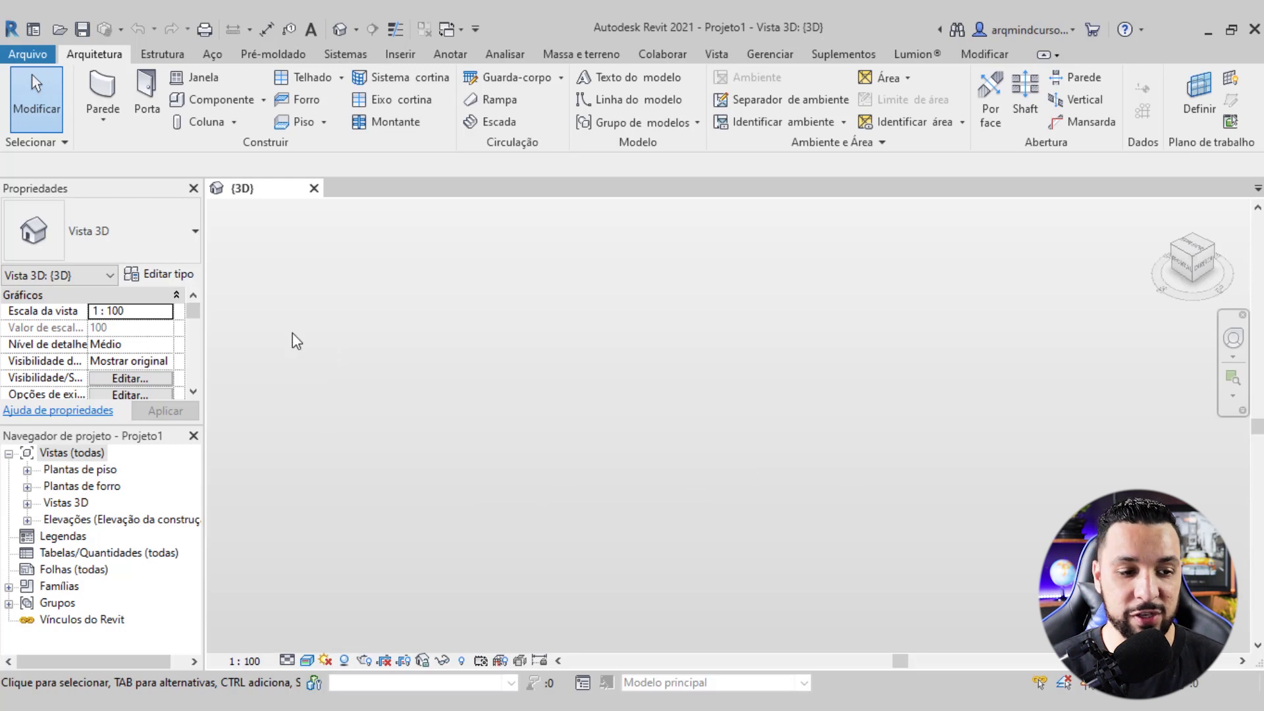
# Open the Terreno floor plan from the Plantas de piso list in the Project Browser
pyautogui.moveTo(198, 315); pyautogui.dragTo(197, 326)
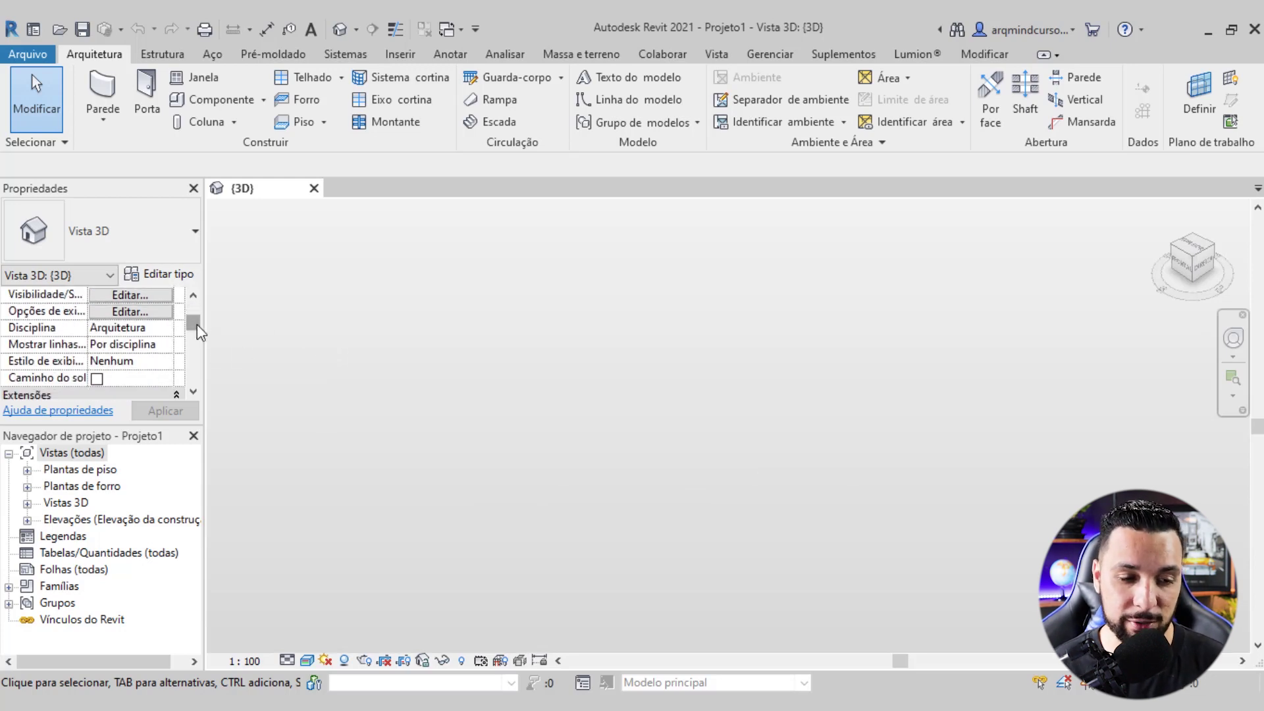
pyautogui.scroll(-1, 193, 328)
pyautogui.scroll(-2, 192, 327)
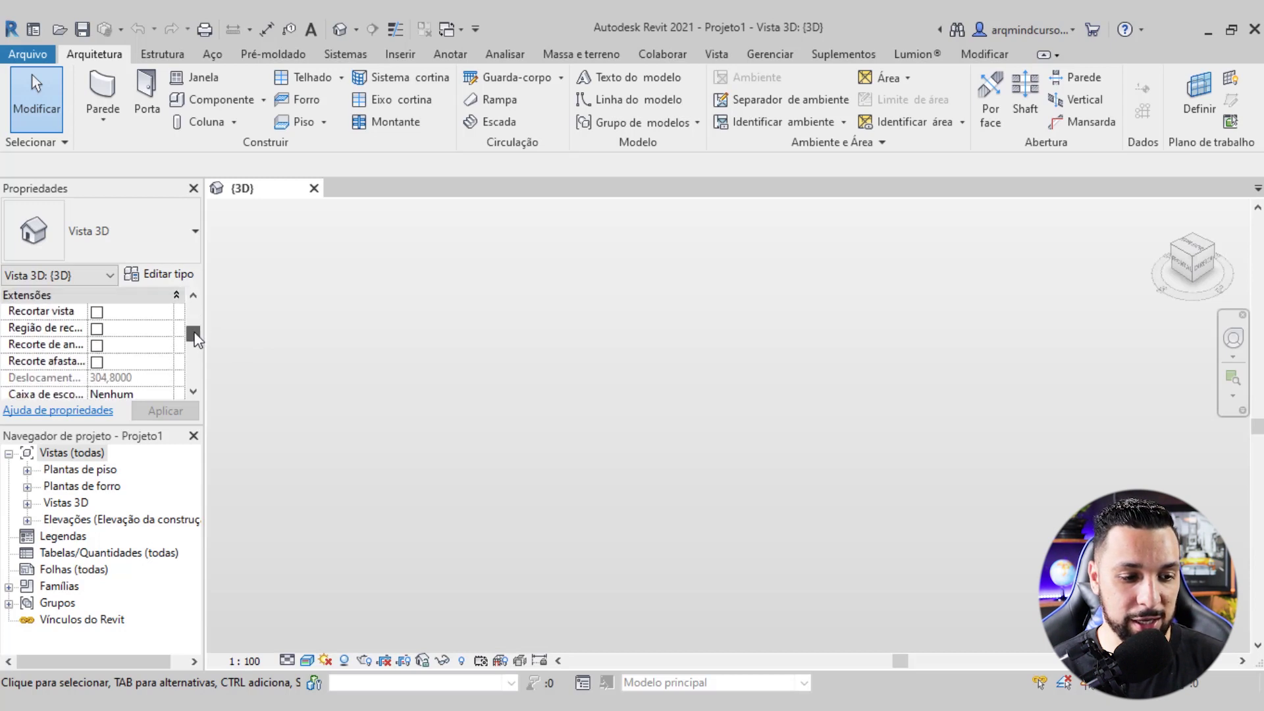
pyautogui.scroll(4, 170, 395)
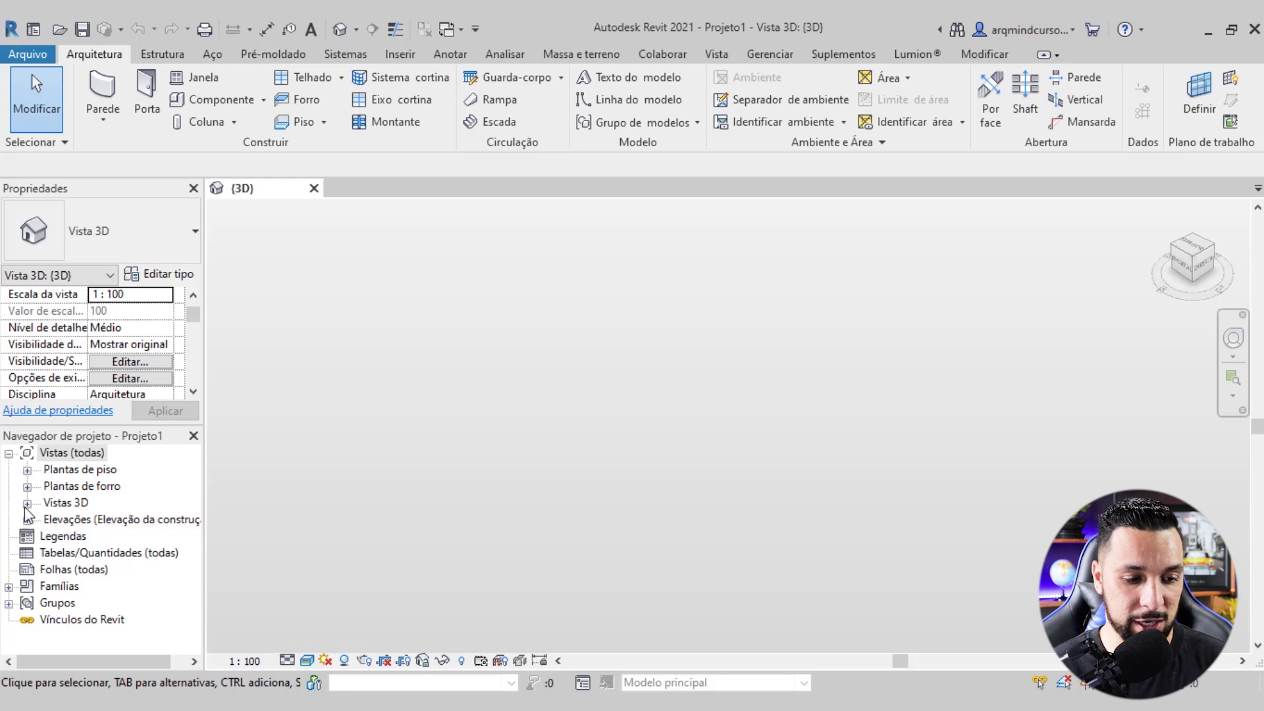
pyautogui.click(27, 470)
pyautogui.click(80, 519)
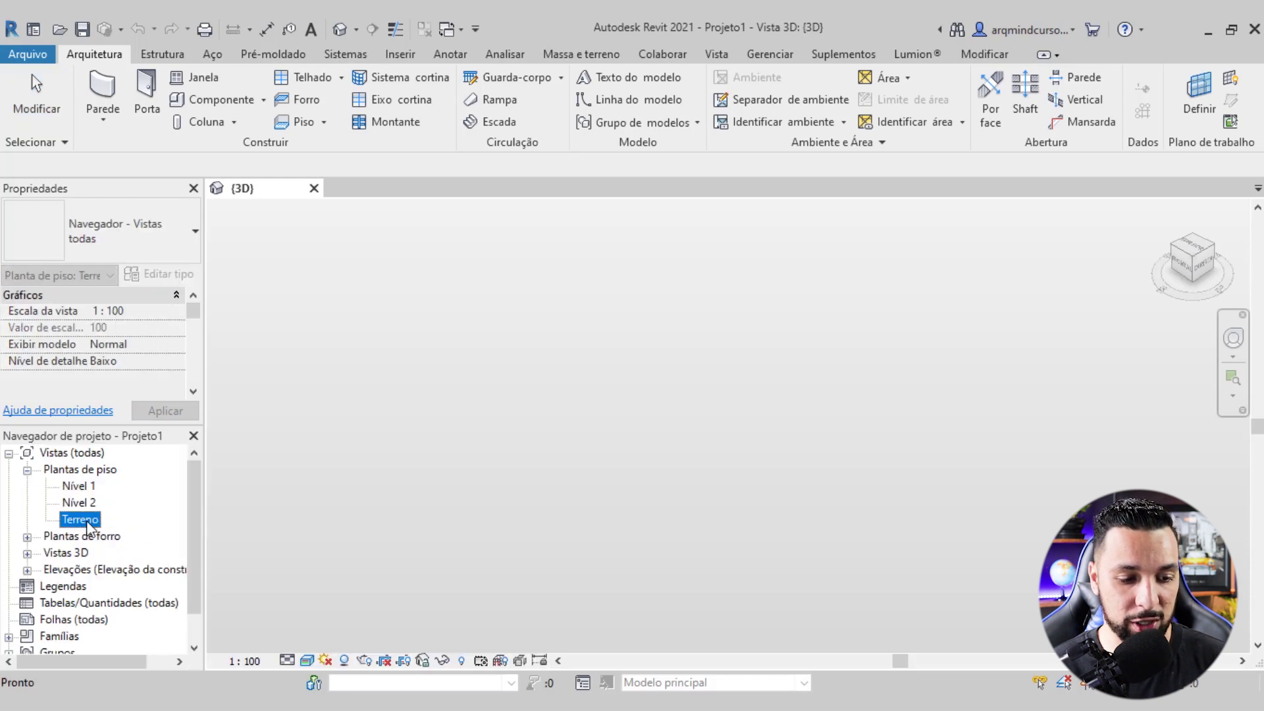
pyautogui.doubleClick(87, 523)
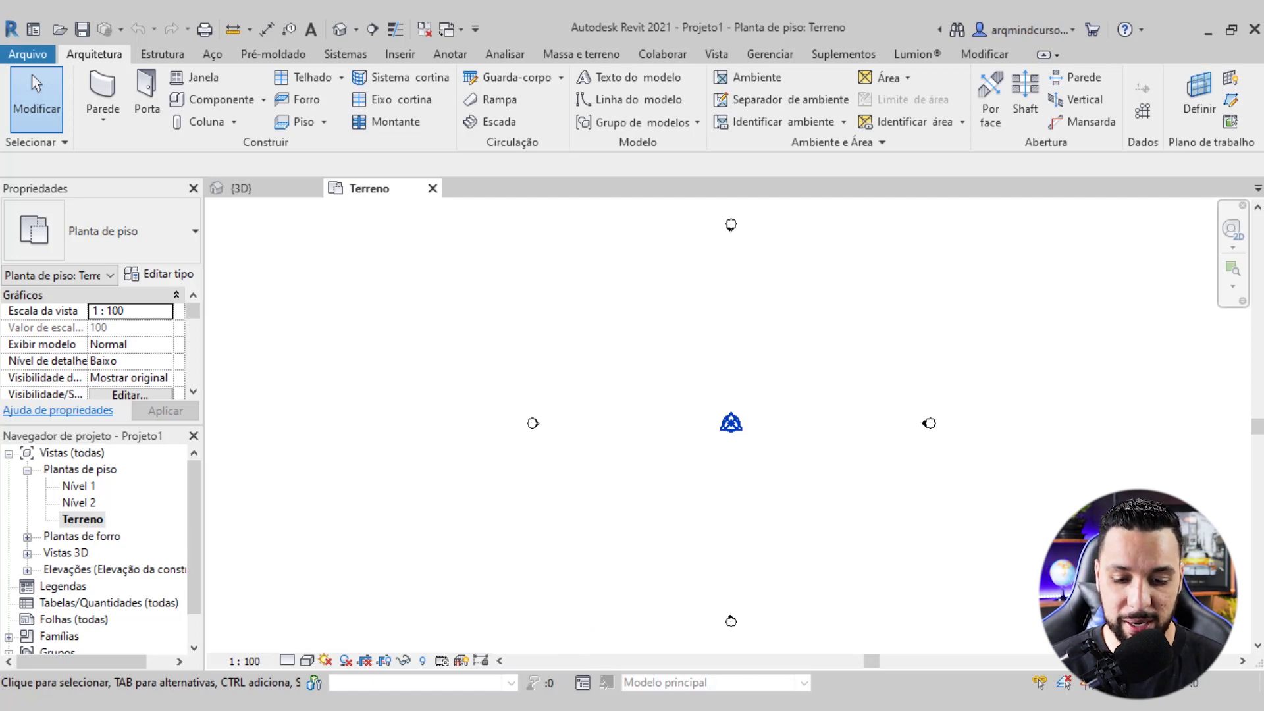
pyautogui.press('super+e')
# Place the 'Diagrama 3D entorno Revit' image above the plan centre and enlarge it
pyautogui.moveTo(342, 315)
pyautogui.mouseDown()
pyautogui.moveTo(844, 571)
pyautogui.moveTo(786, 600)
pyautogui.mouseUp()
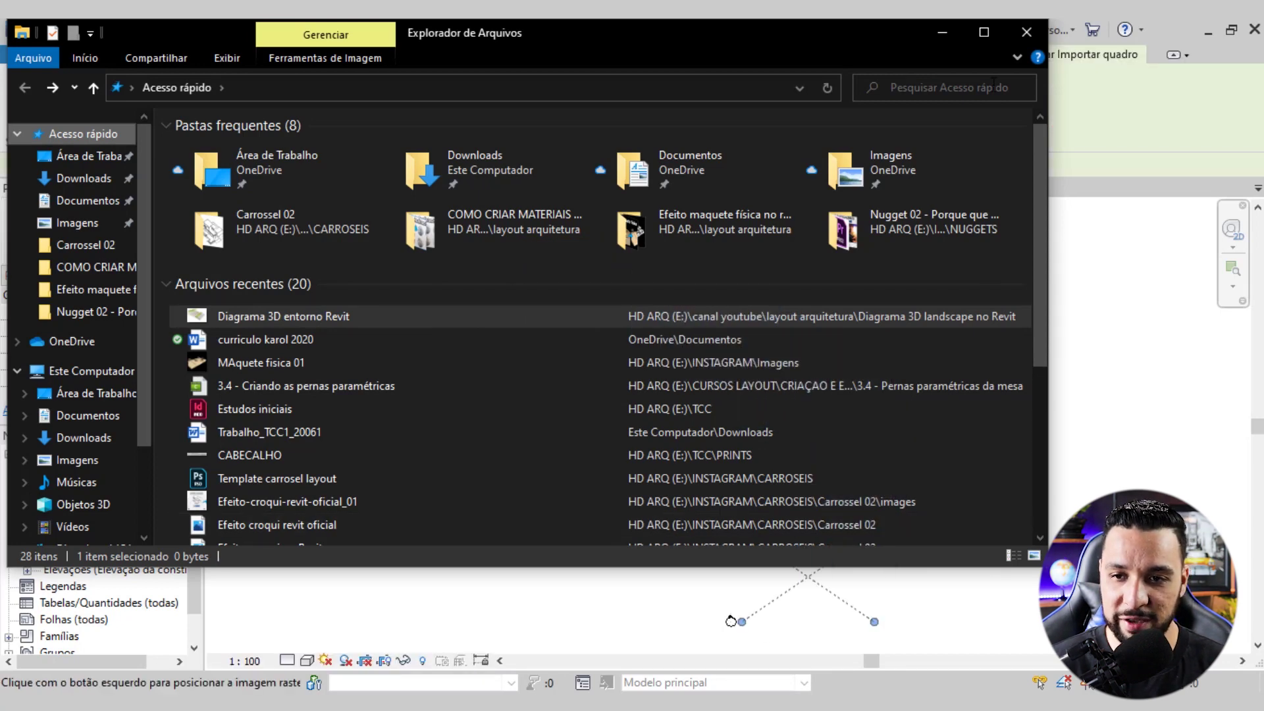
pyautogui.click(931, 30)
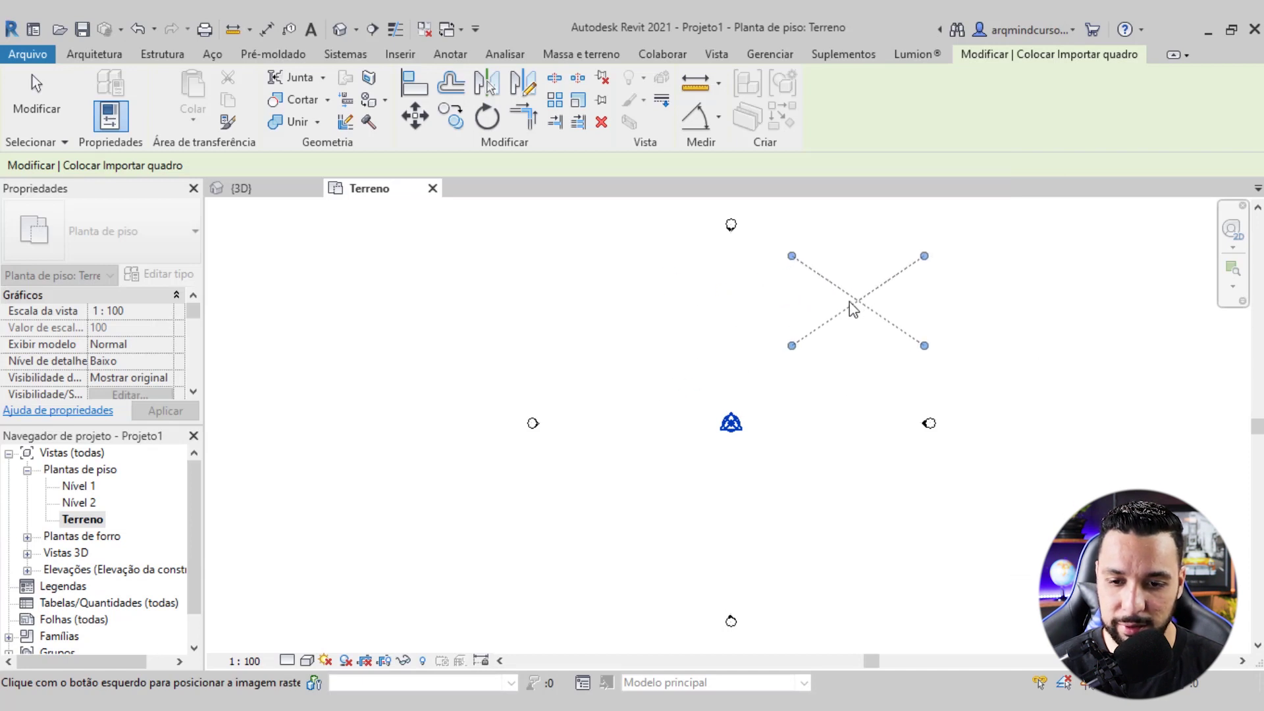
pyautogui.click(843, 305)
pyautogui.scroll(2, 904, 317)
pyautogui.moveTo(905, 356); pyautogui.dragTo(962, 403)
pyautogui.press('Escape')
# Zoom and pan around the placed reference image, then switch to the Massa e terreno tab
pyautogui.scroll(-2, 740, 358)
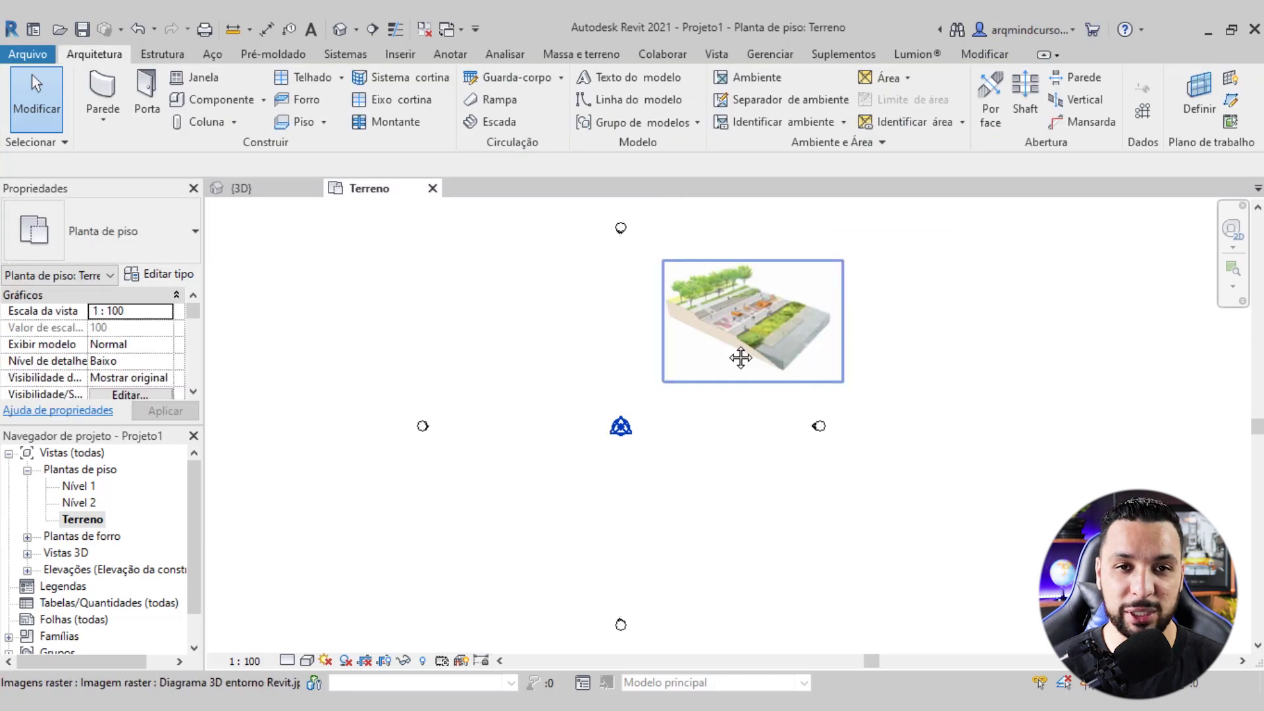
pyautogui.scroll(1, 767, 314)
pyautogui.scroll(-1, 771, 319)
pyautogui.scroll(1, 787, 344)
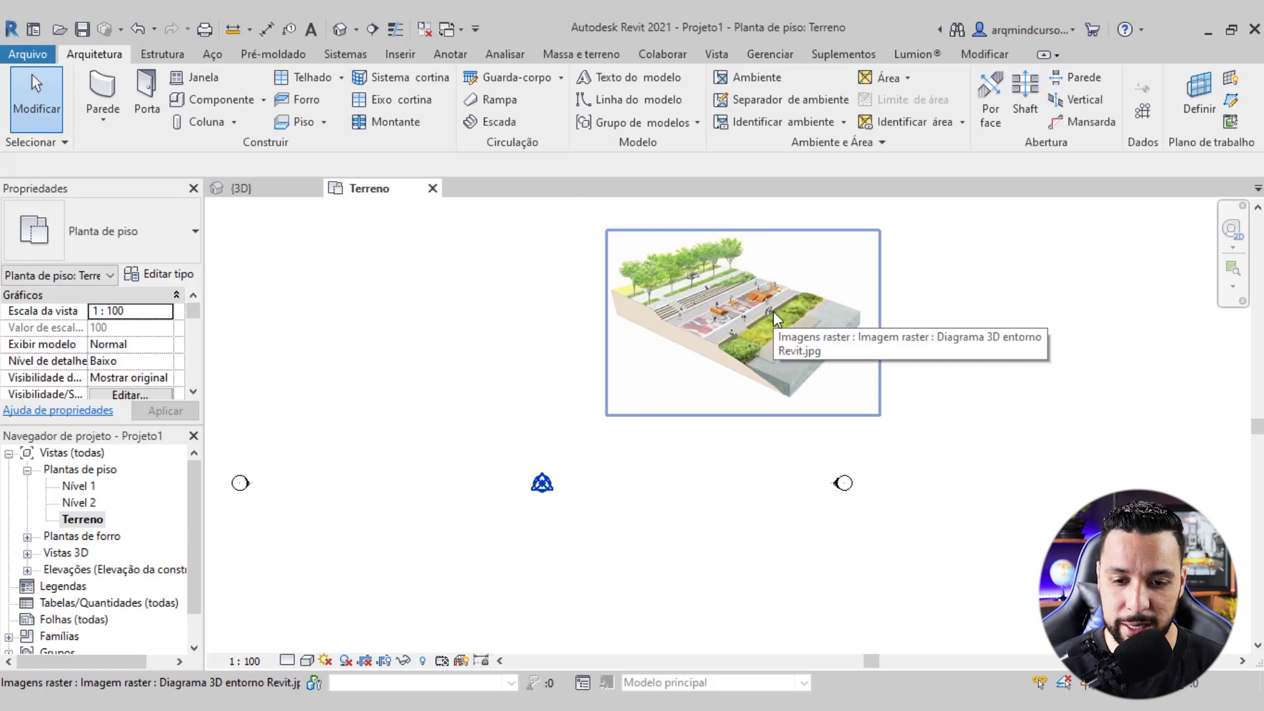
pyautogui.moveTo(776, 339); pyautogui.dragTo(801, 322, button='middle')
pyautogui.scroll(1, 826, 300)
pyautogui.scroll(1, 828, 303)
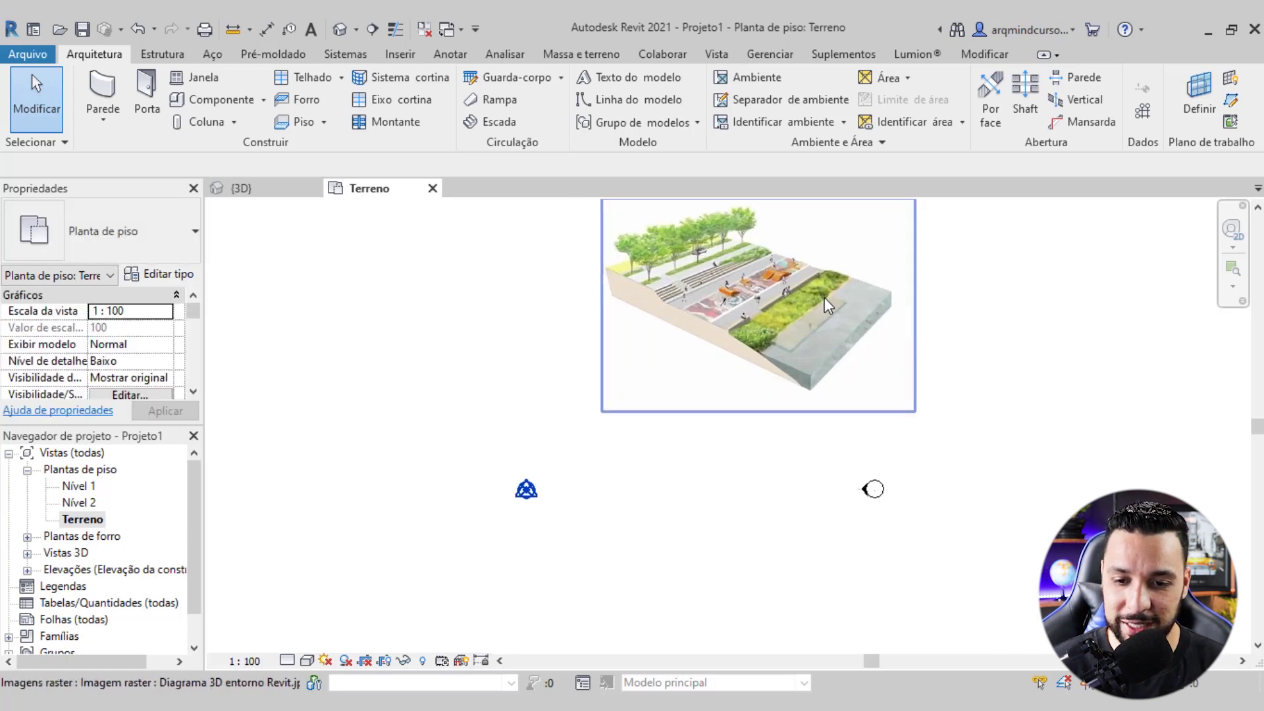
pyautogui.scroll(1, 850, 329)
pyautogui.scroll(1, 836, 388)
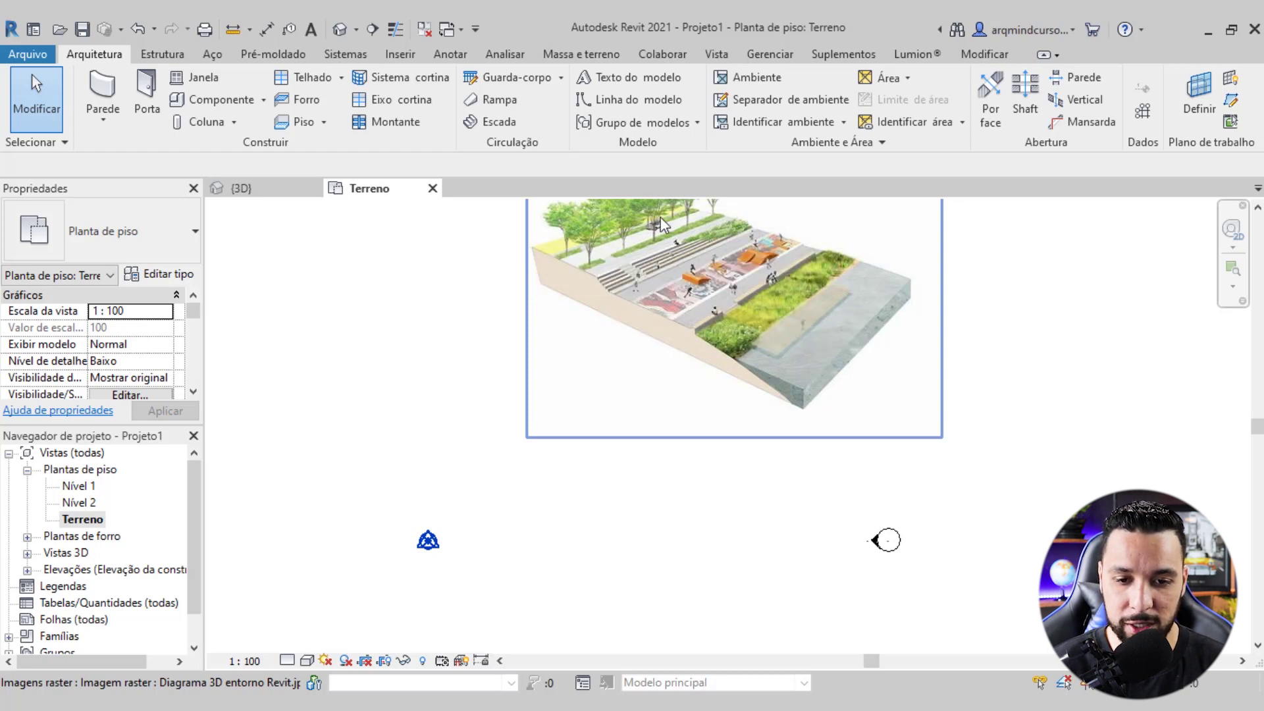
pyautogui.scroll(-1, 767, 288)
pyautogui.scroll(-1, 766, 288)
pyautogui.scroll(-1, 766, 288)
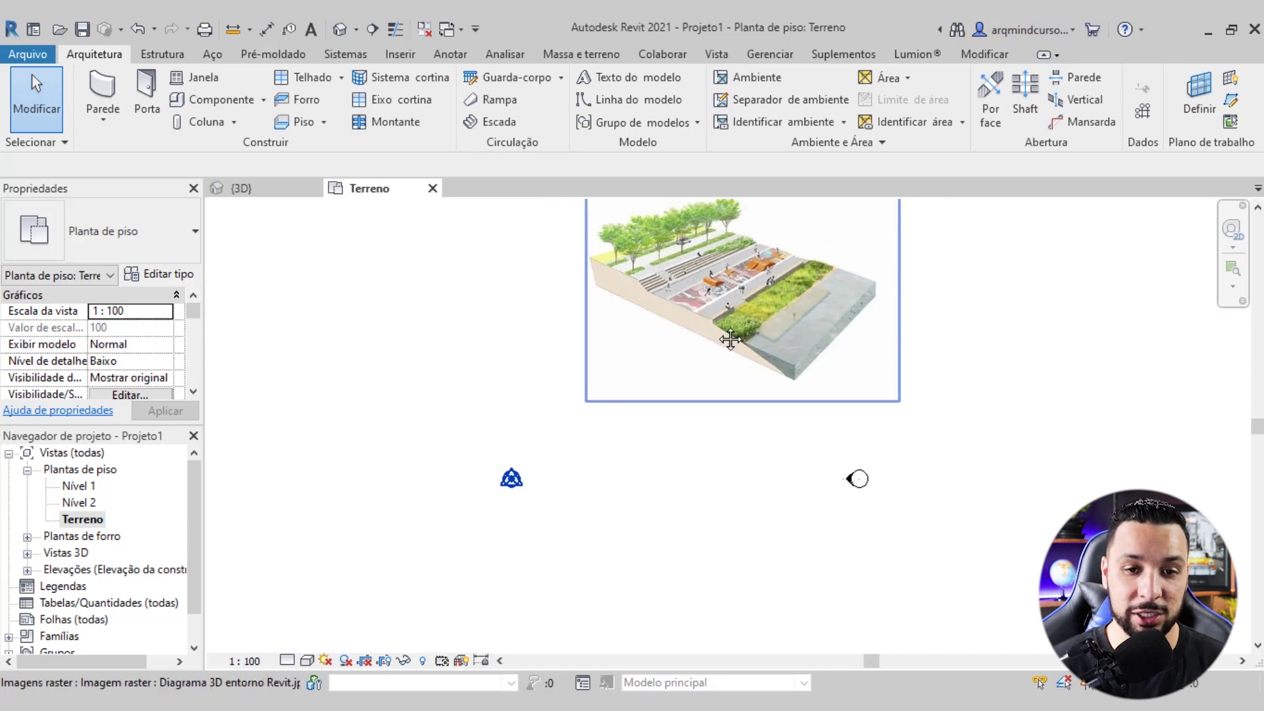
pyautogui.click(579, 59)
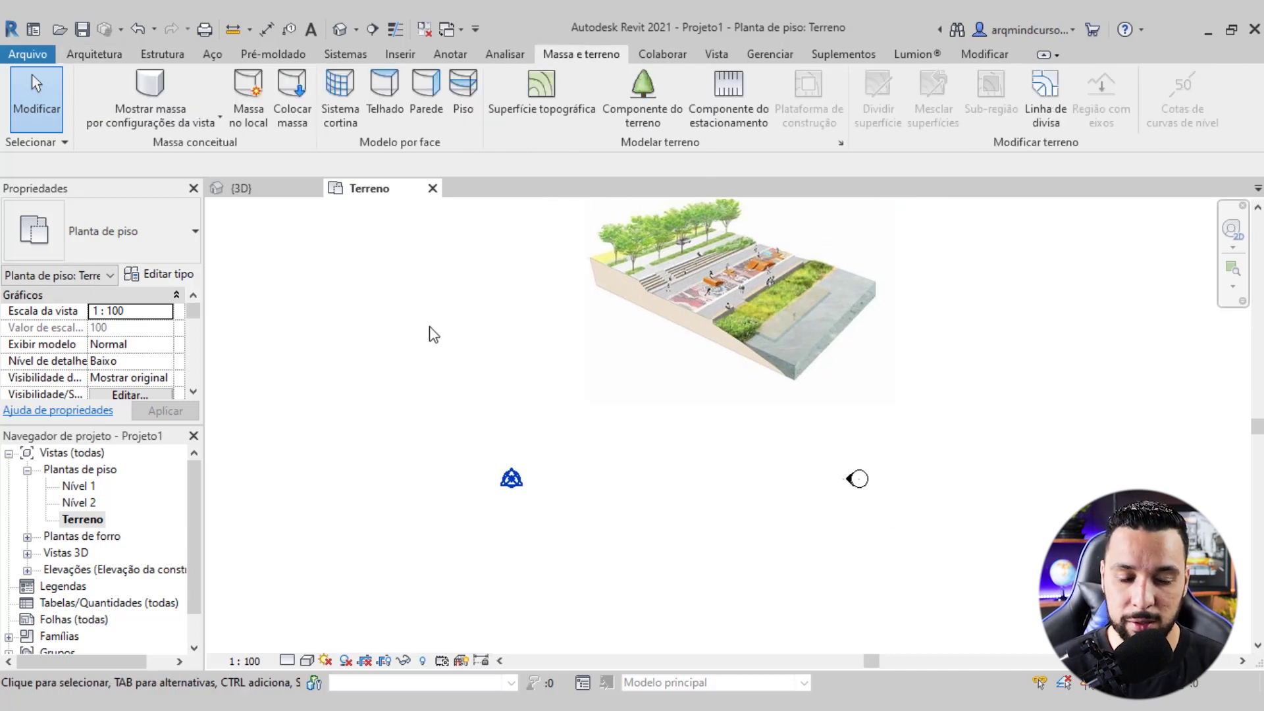
# Start a new toposurface and set the point elevation to -3
pyautogui.click(546, 102)
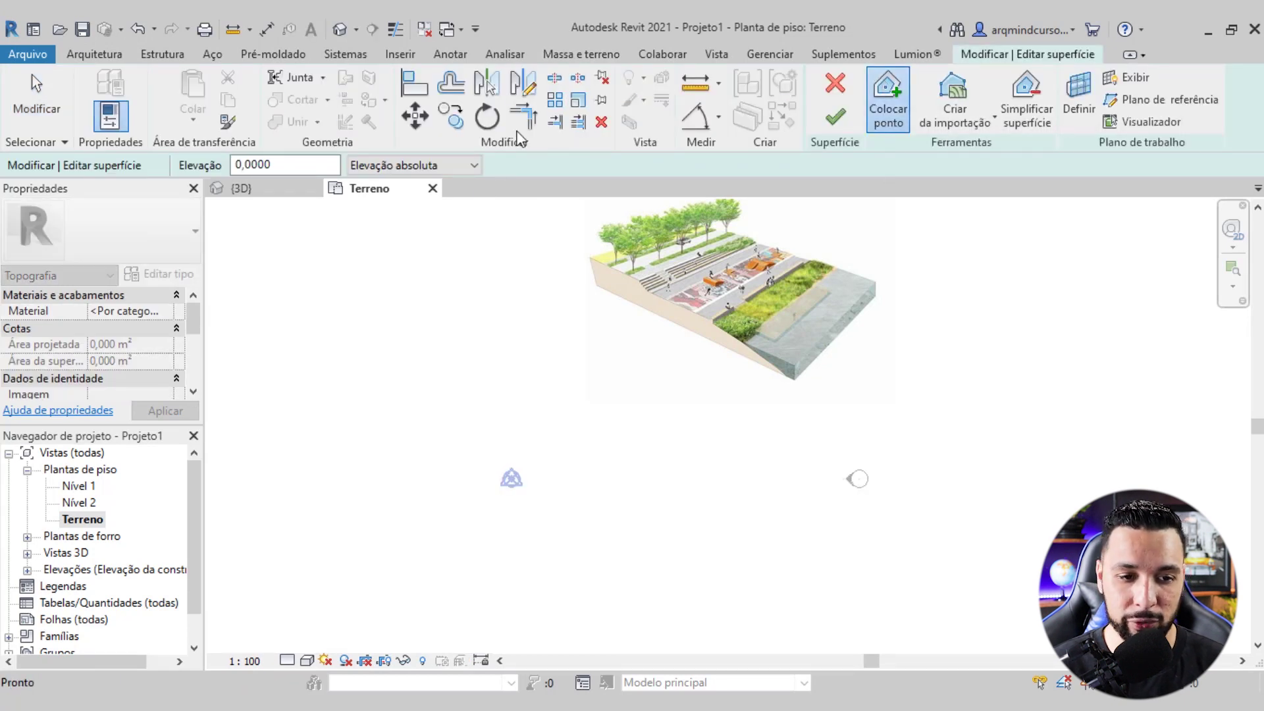
pyautogui.doubleClick(291, 164)
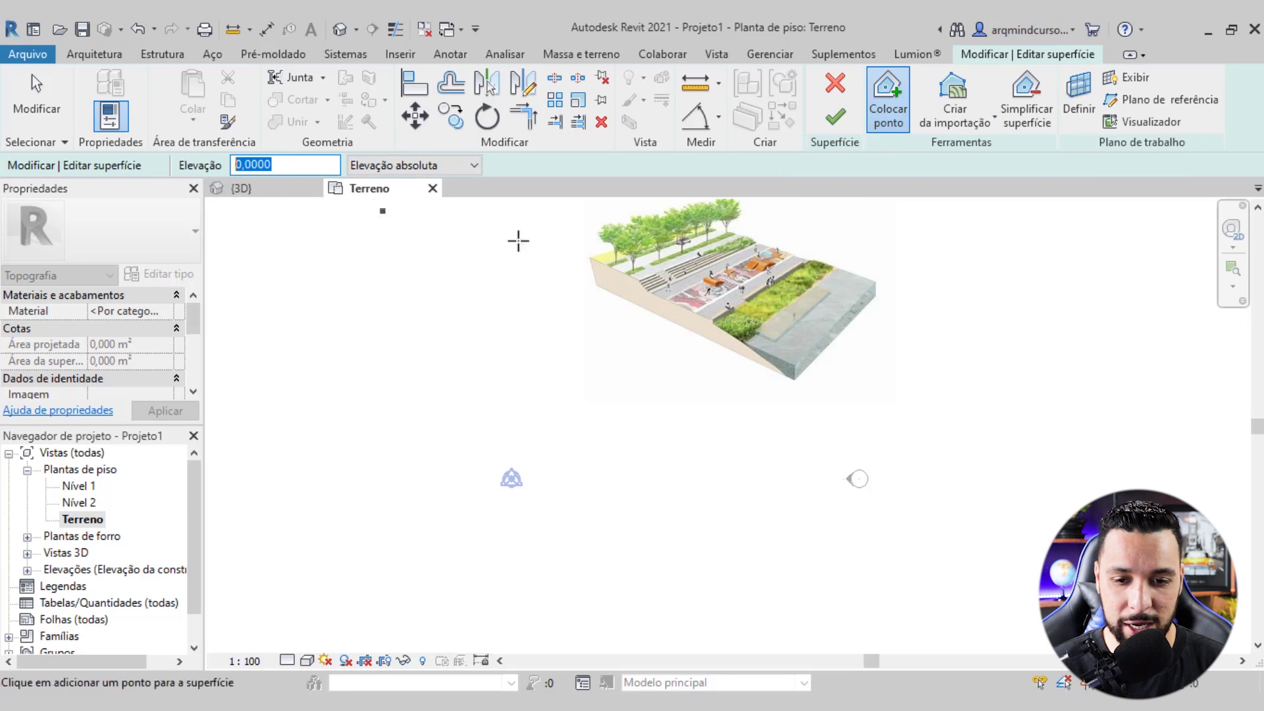
pyautogui.scroll(1, 701, 288)
pyautogui.scroll(1, 701, 288)
pyautogui.moveTo(701, 287); pyautogui.dragTo(584, 364, button='middle')
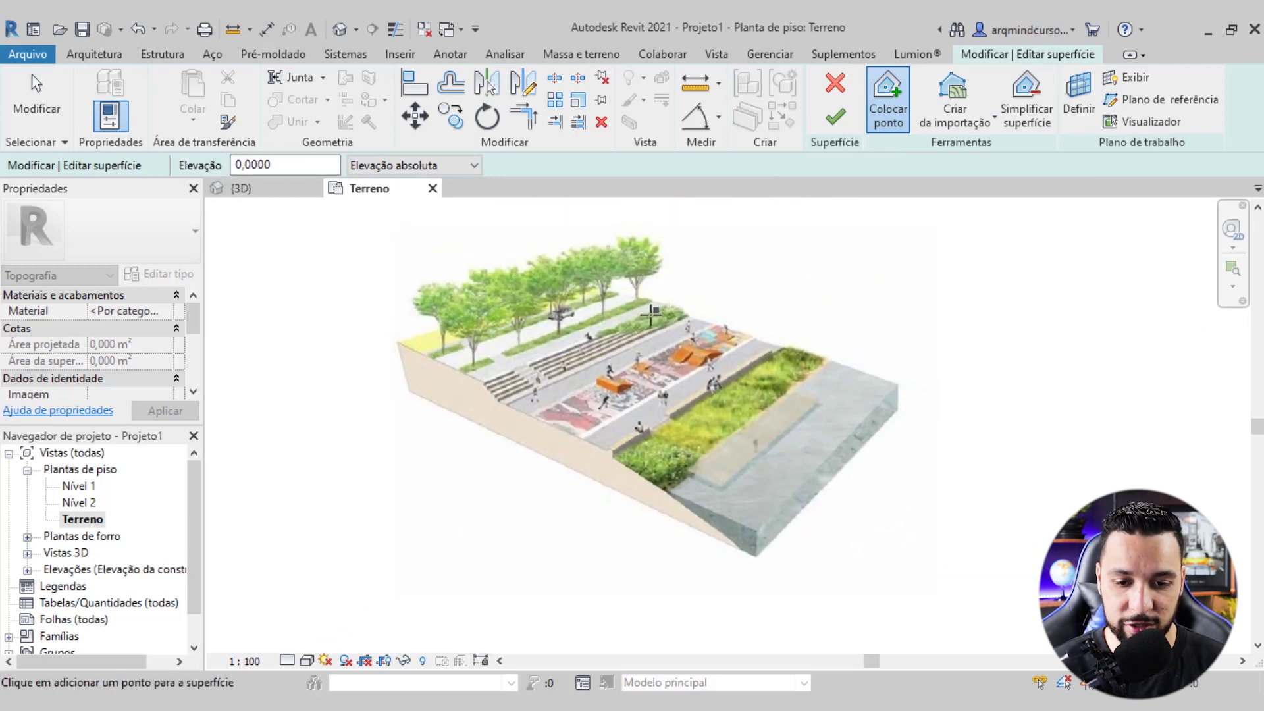
pyautogui.scroll(1, 630, 386)
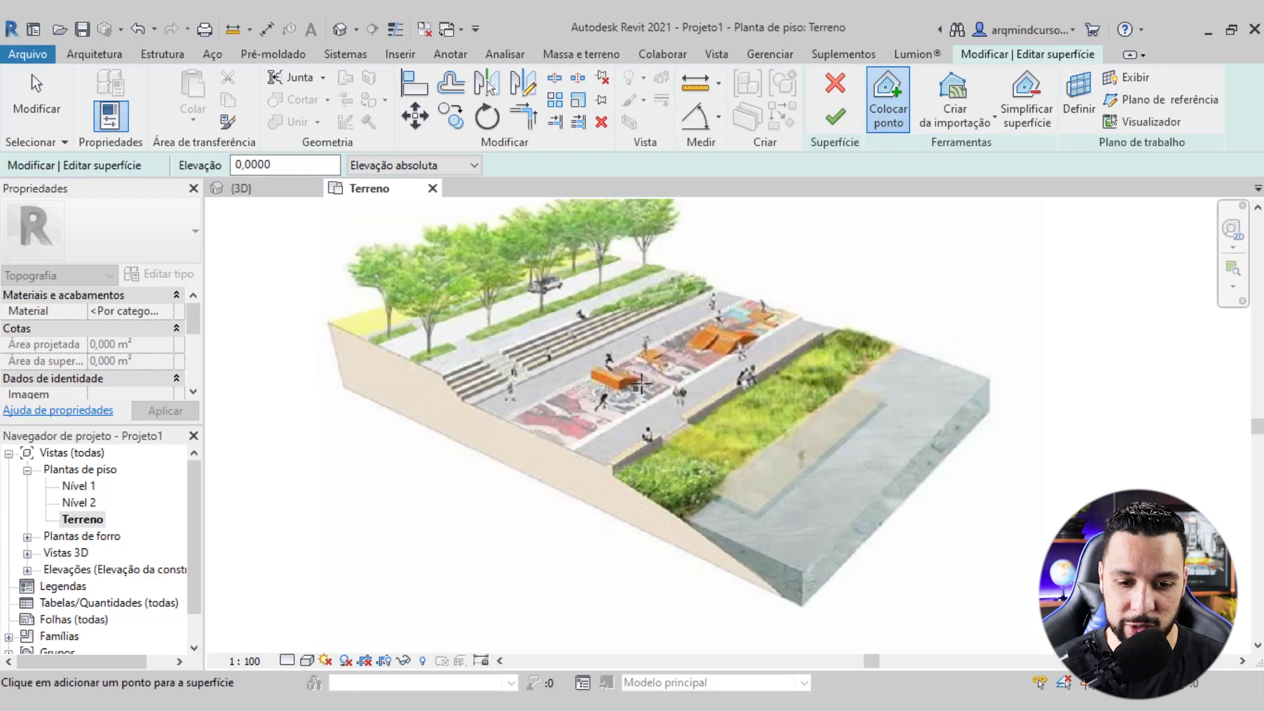
pyautogui.scroll(-1, 691, 359)
pyautogui.scroll(-1, 658, 316)
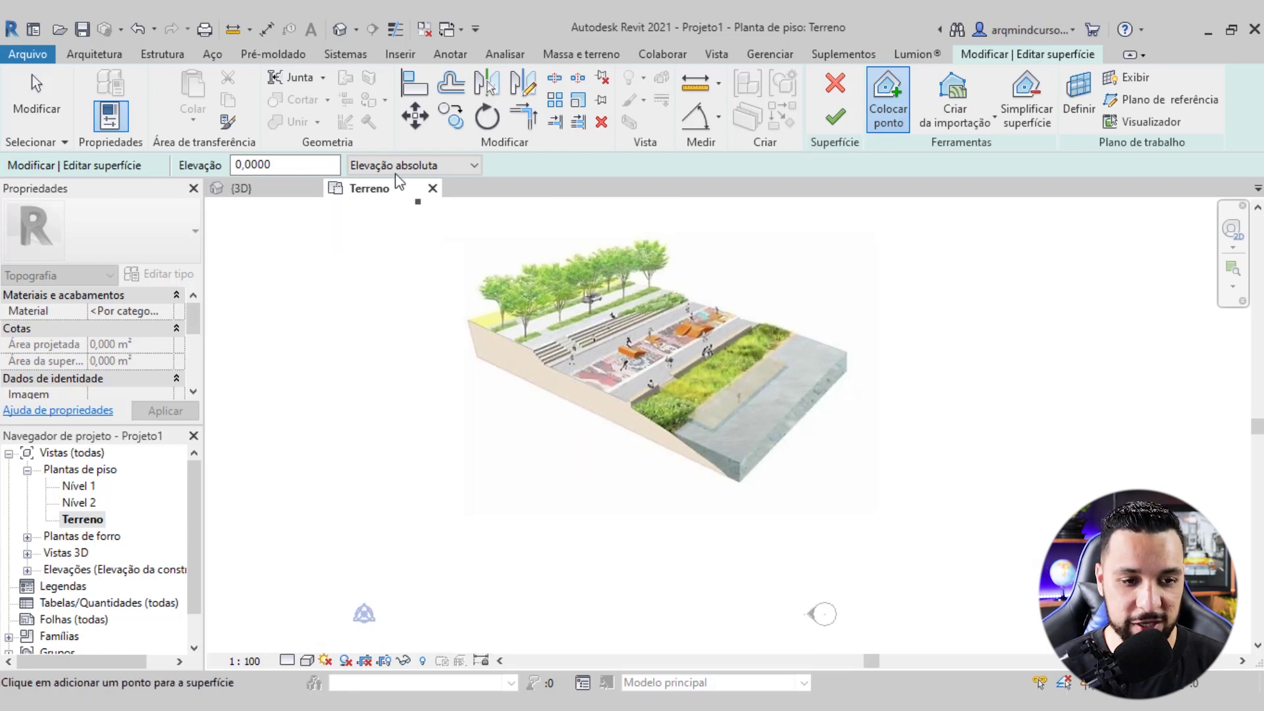
pyautogui.doubleClick(294, 171)
pyautogui.scroll(1, 754, 342)
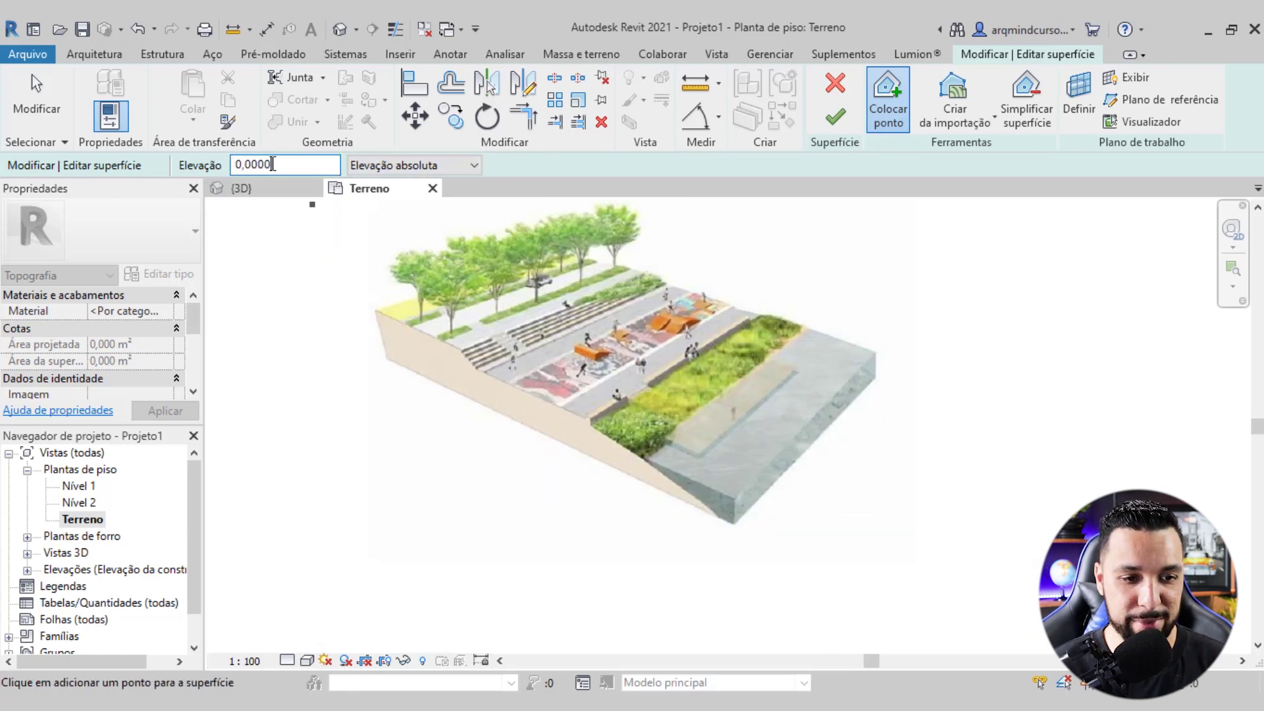
pyautogui.write('-3')
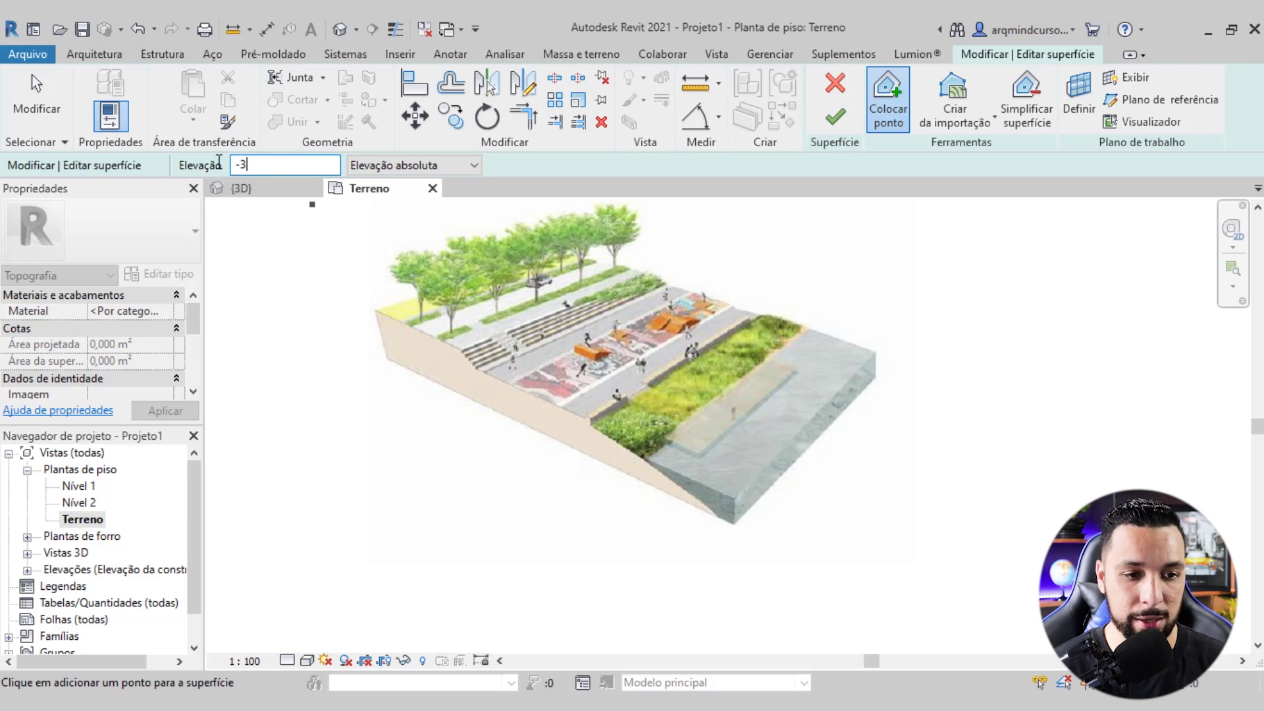
pyautogui.scroll(-1, 575, 355)
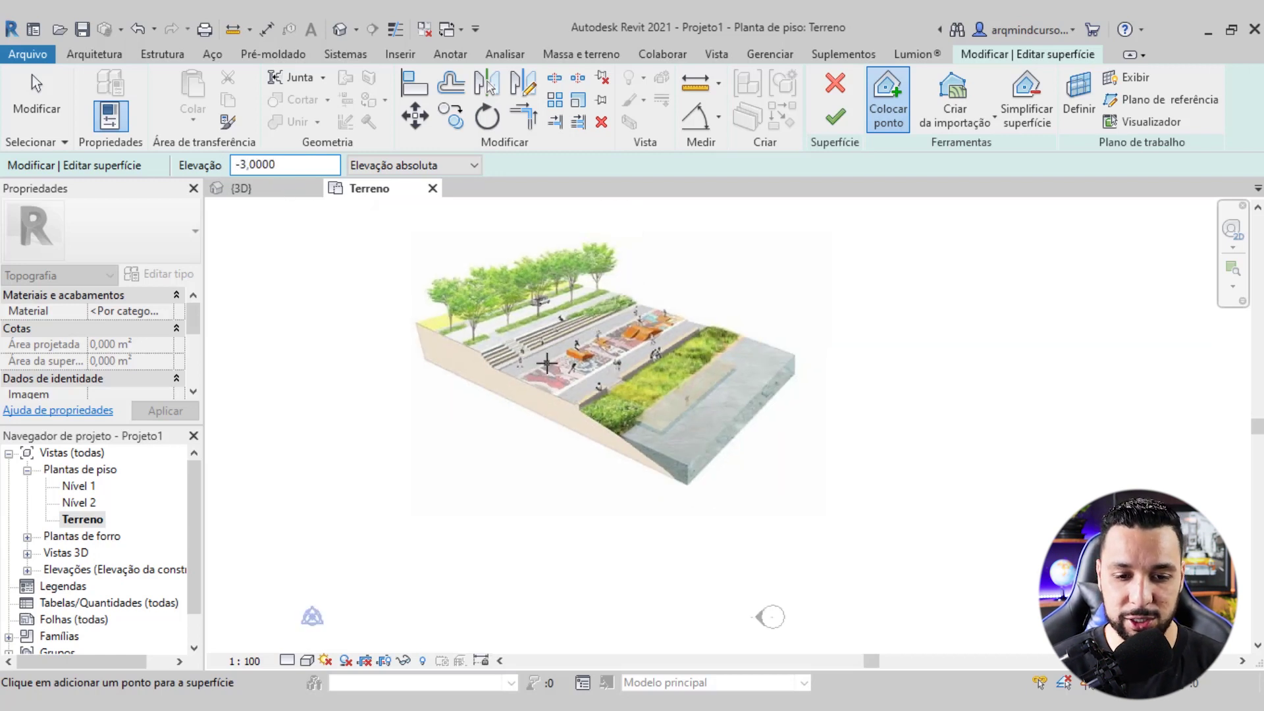
pyautogui.scroll(-2, 575, 355)
# Place a horizontal row of -3 elevation points below the reference image
pyautogui.moveTo(580, 392); pyautogui.dragTo(617, 289, button='middle')
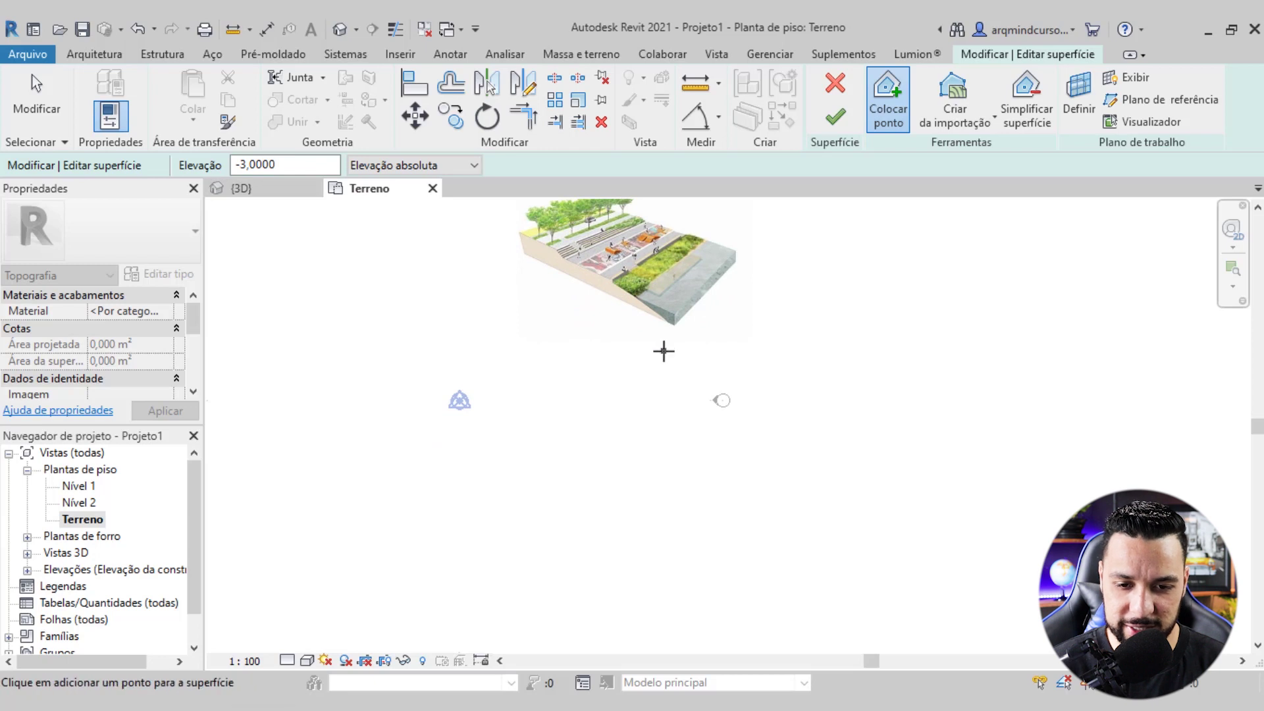
pyautogui.moveTo(672, 365); pyautogui.dragTo(681, 417, button='middle')
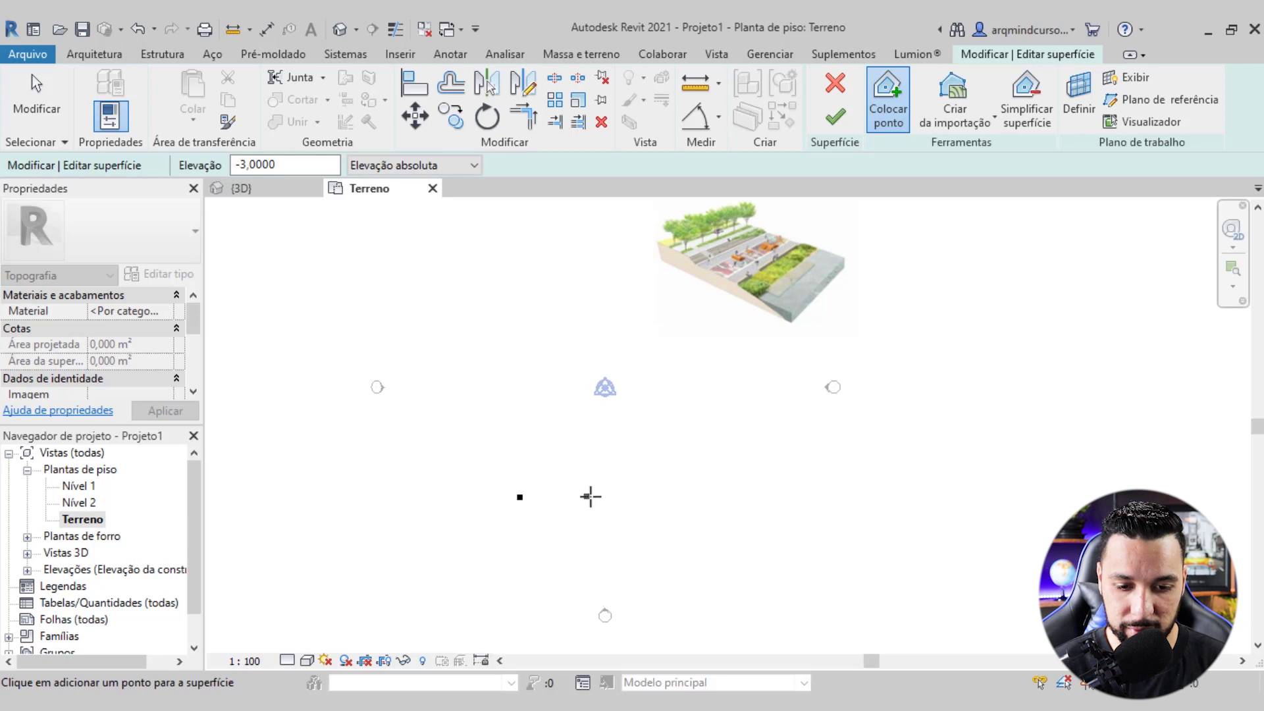
pyautogui.click(593, 497)
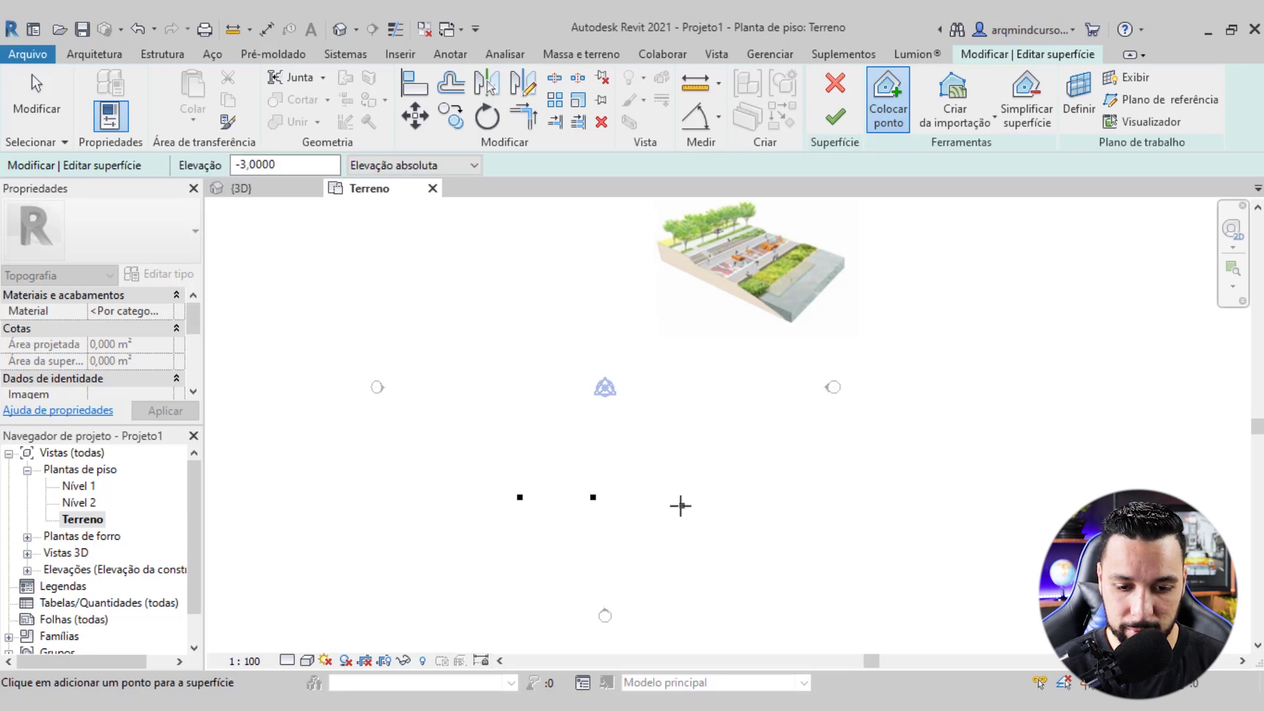
pyautogui.click(671, 496)
pyautogui.click(711, 494)
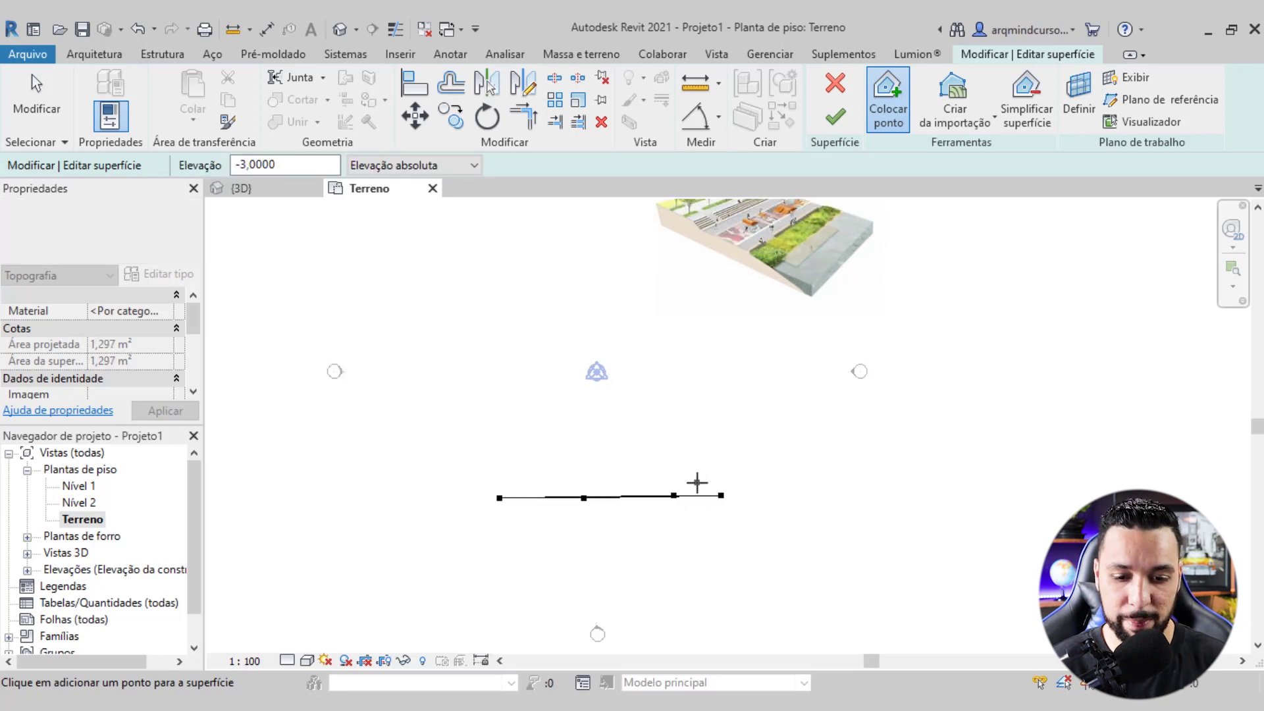
pyautogui.press('Escape')
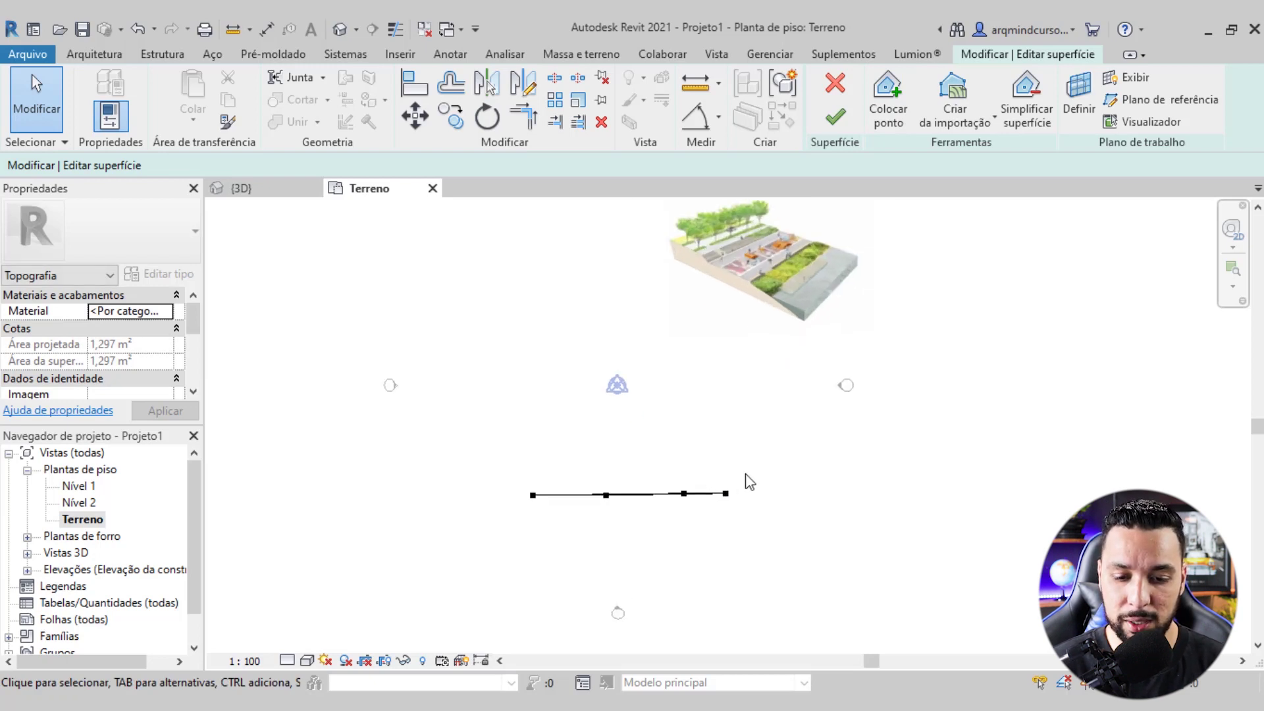
# Copy the bottom point row 8.8 m upward to close the rectangle, then select the top edge
pyautogui.scroll(2, 757, 297)
pyautogui.scroll(2, 764, 316)
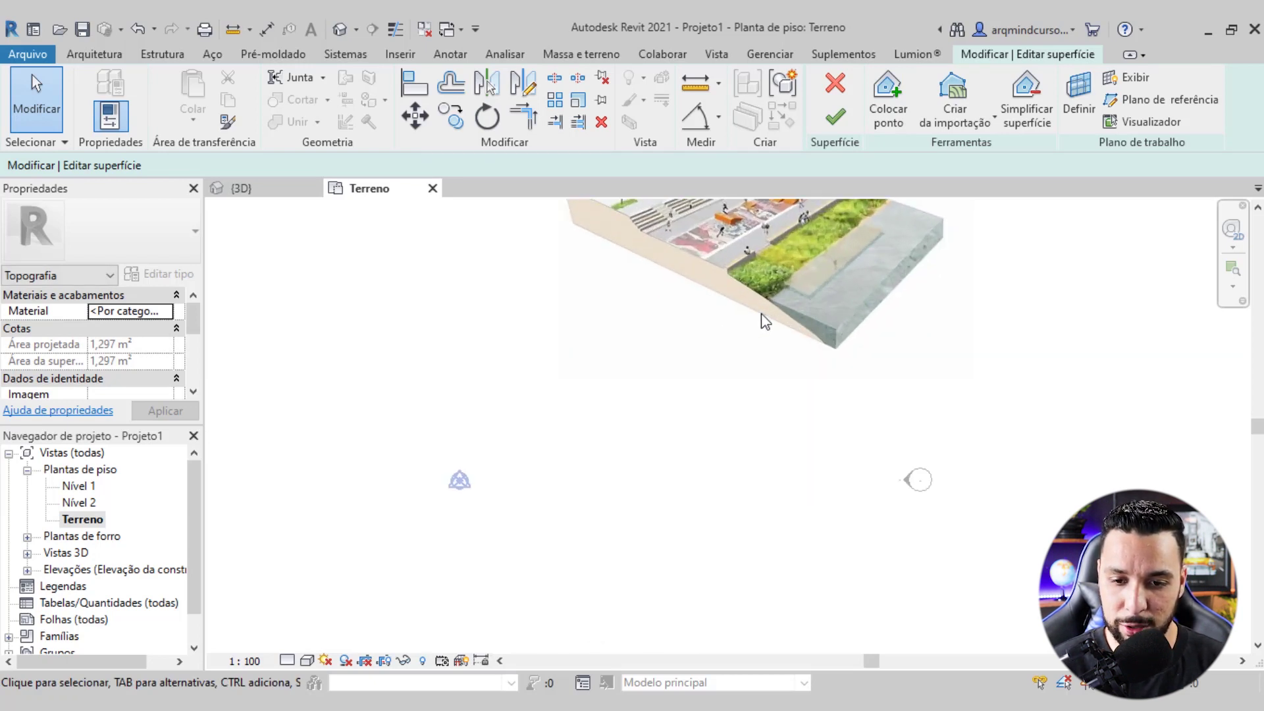
pyautogui.moveTo(775, 318); pyautogui.dragTo(772, 373, button='middle')
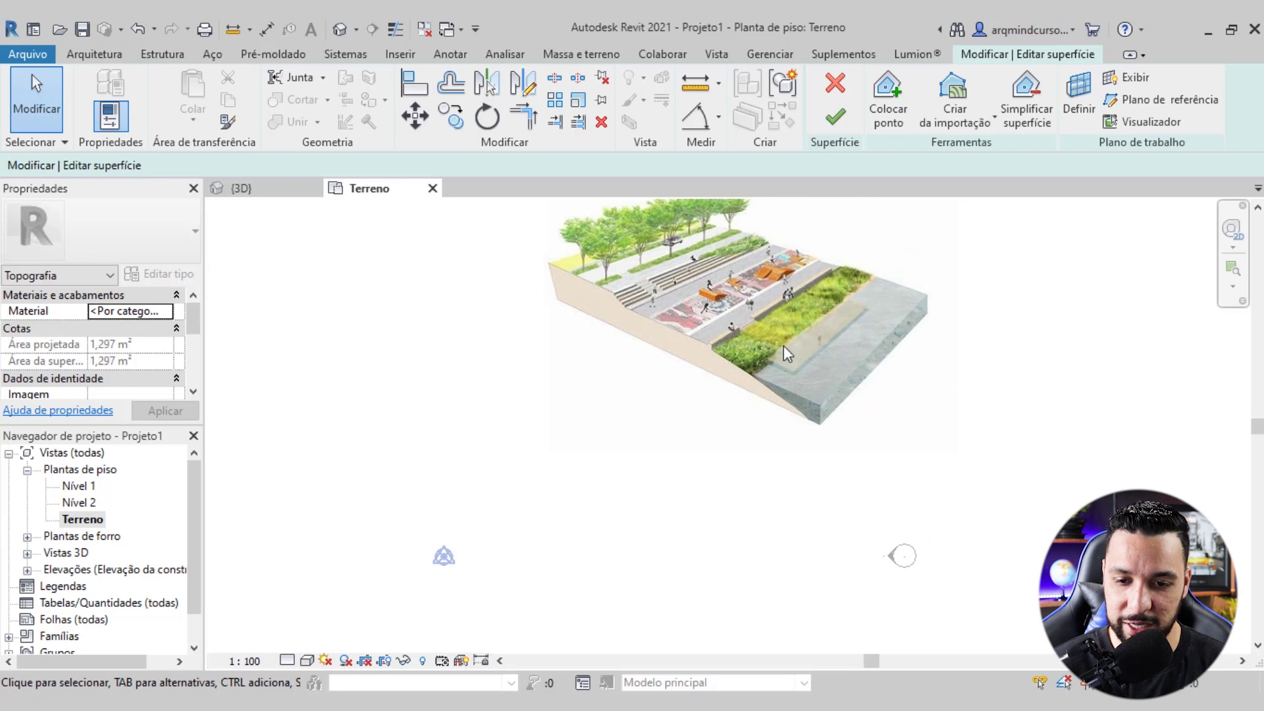
pyautogui.scroll(-1, 866, 303)
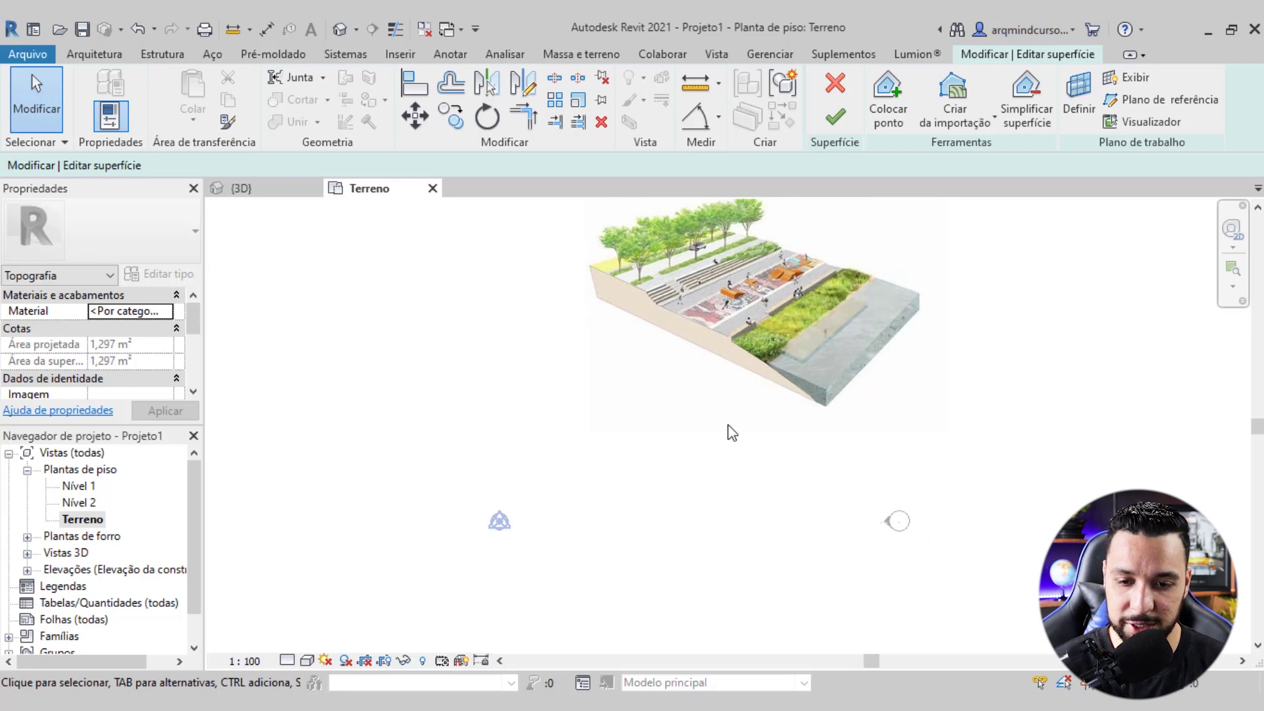
pyautogui.scroll(-2, 732, 433)
pyautogui.moveTo(753, 398); pyautogui.dragTo(838, 520, button='middle')
pyautogui.moveTo(791, 504); pyautogui.dragTo(469, 601)
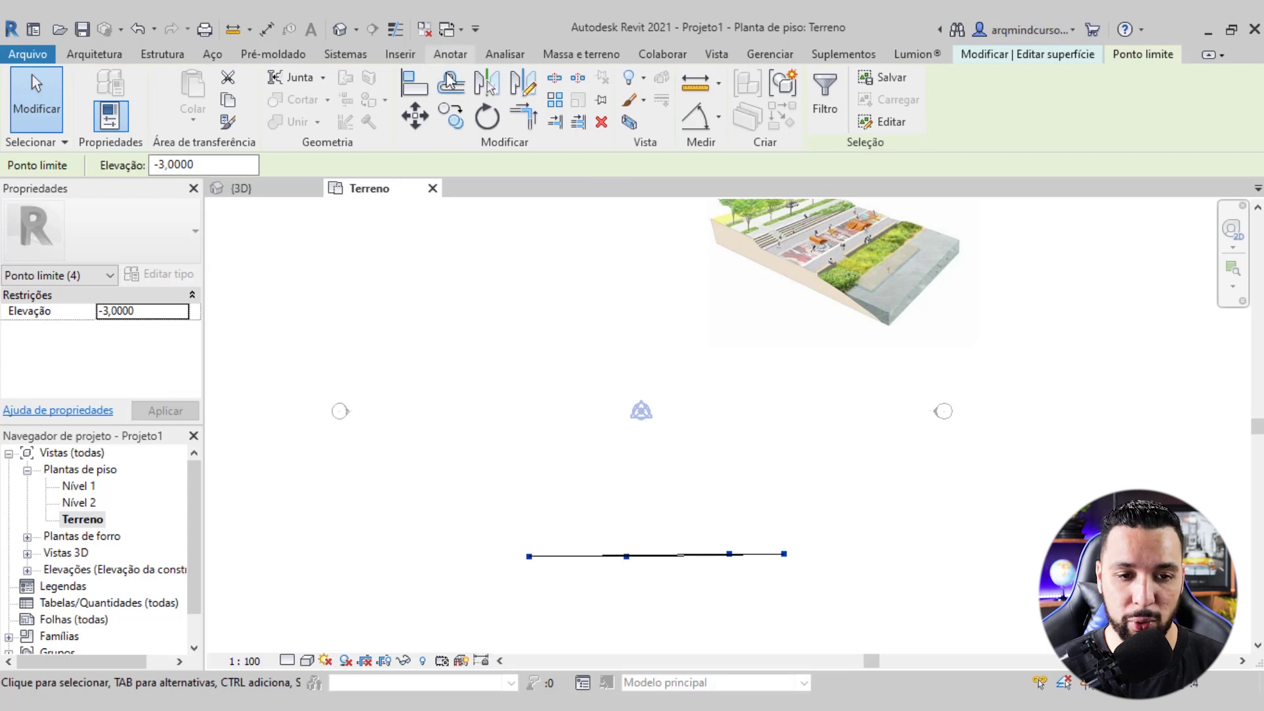
pyautogui.click(452, 118)
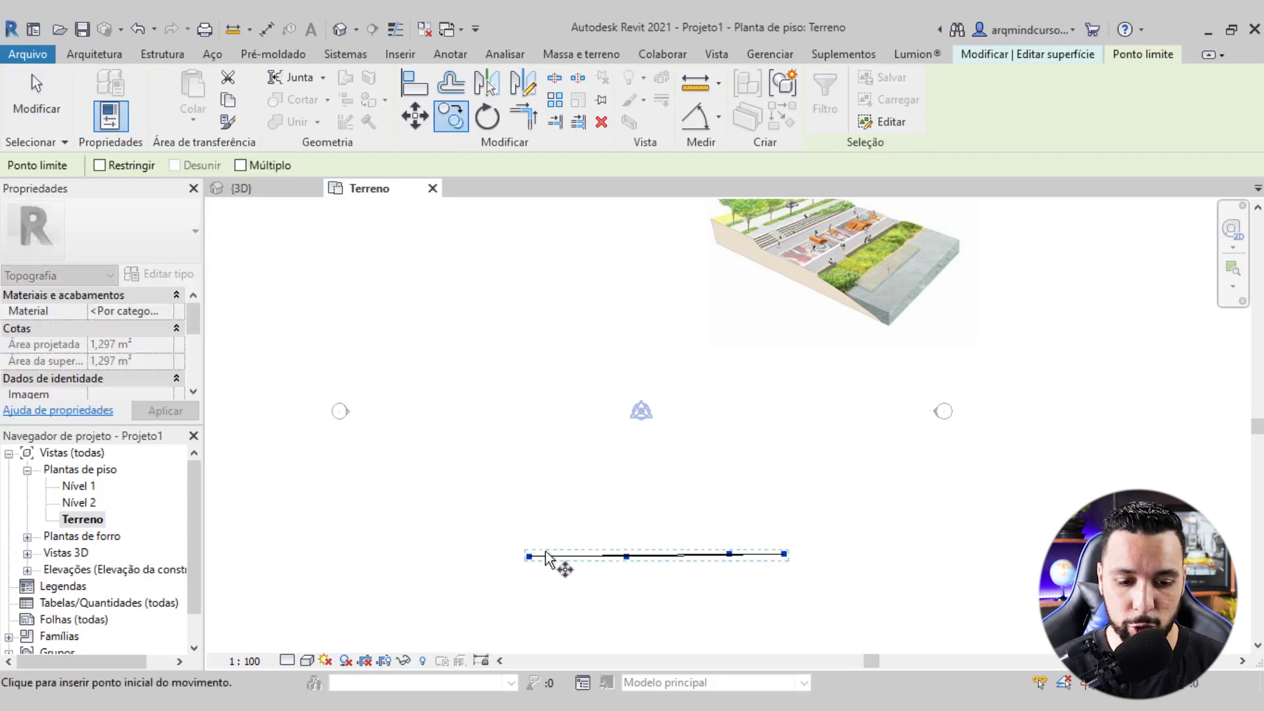
pyautogui.click(529, 556)
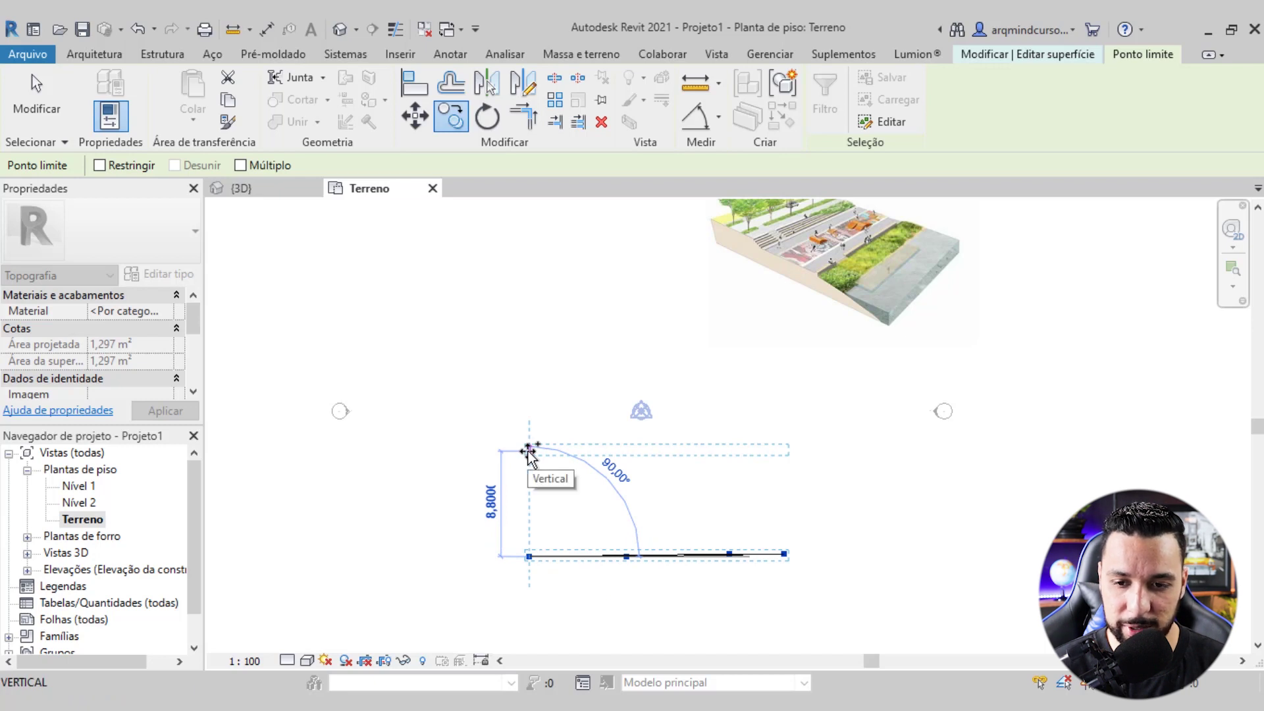
pyautogui.click(528, 452)
pyautogui.press('Escape')
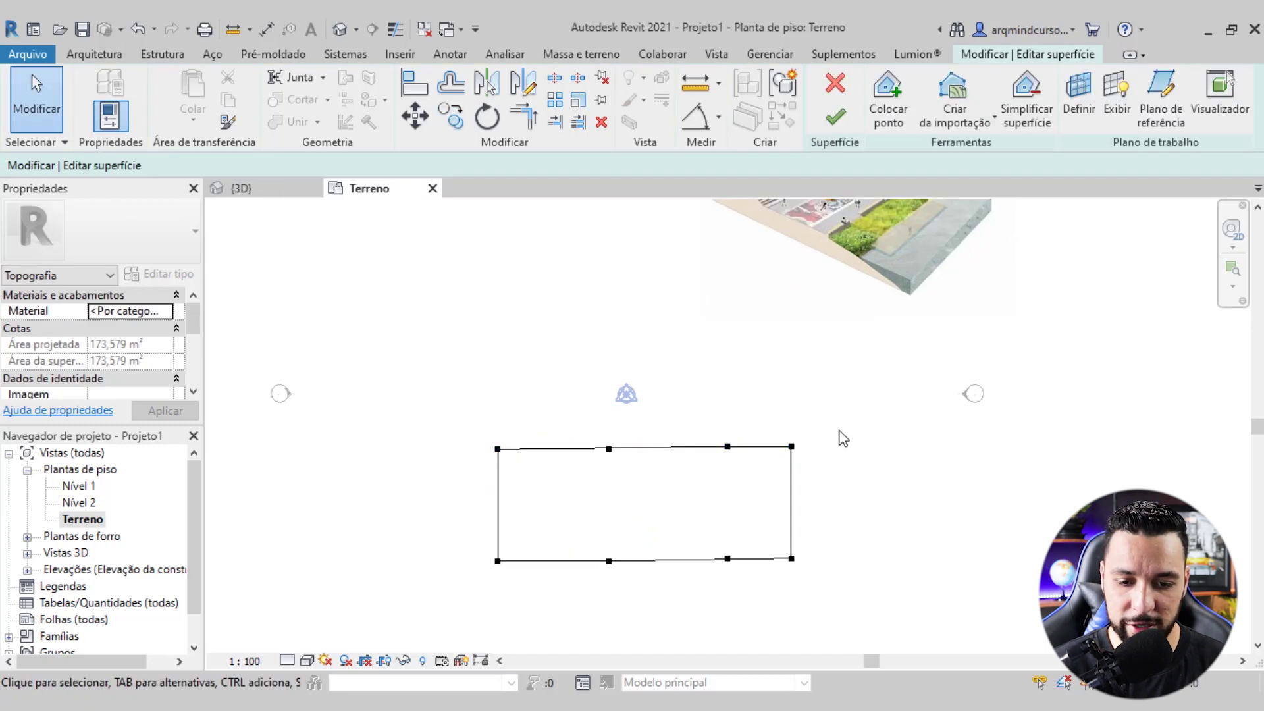
pyautogui.moveTo(792, 502); pyautogui.dragTo(485, 463)
pyautogui.scroll(-1, 485, 463)
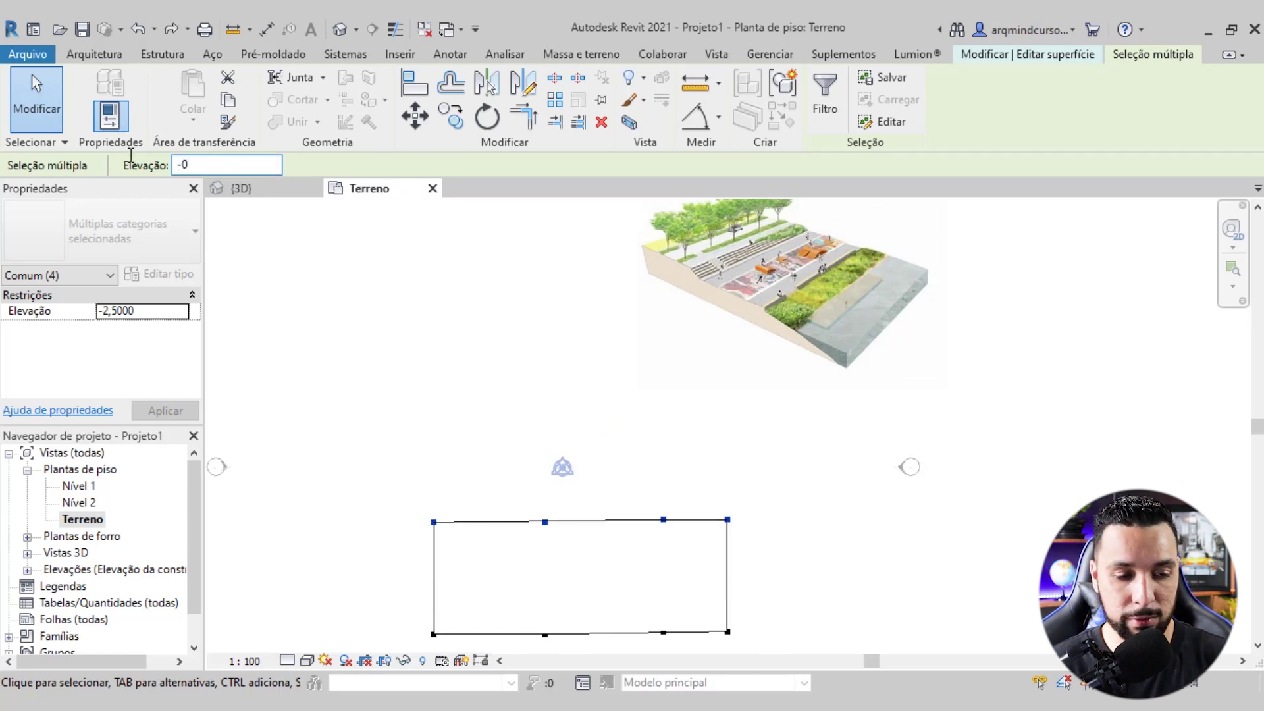
# Set the top-edge points to elevation -0.5 and copy them 4 m upward
pyautogui.write('.5')
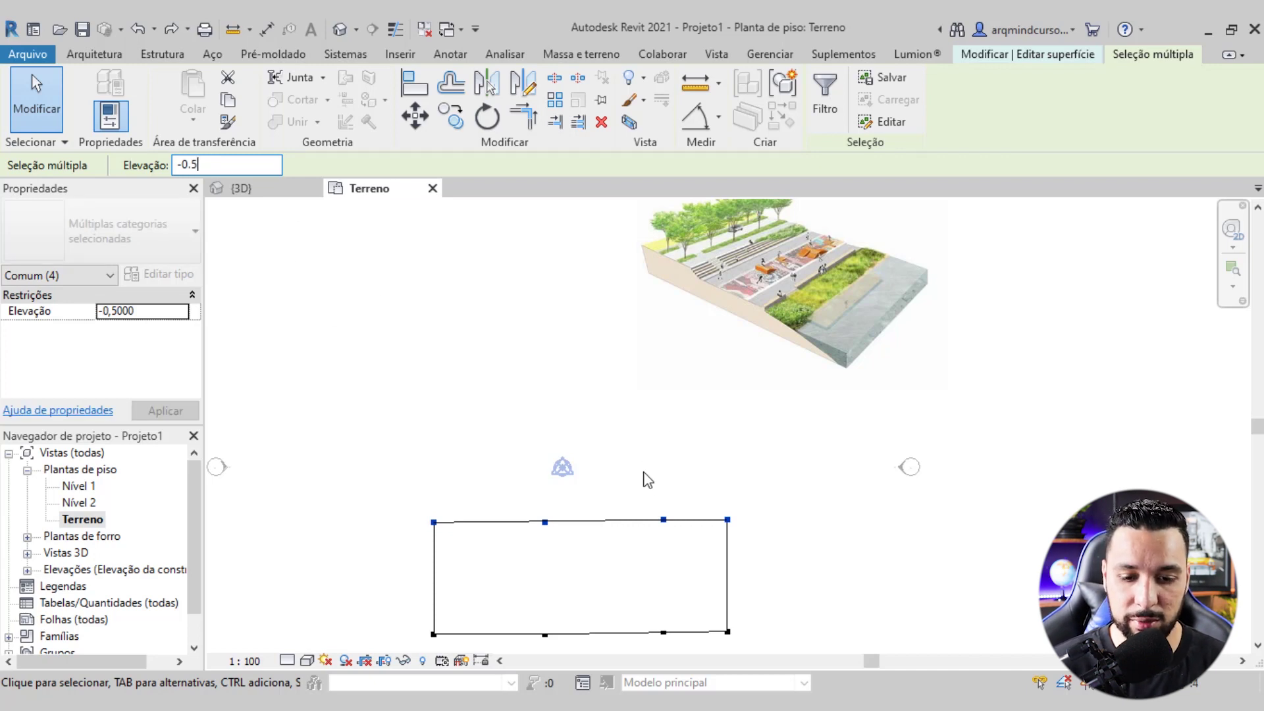
pyautogui.scroll(-1, 648, 480)
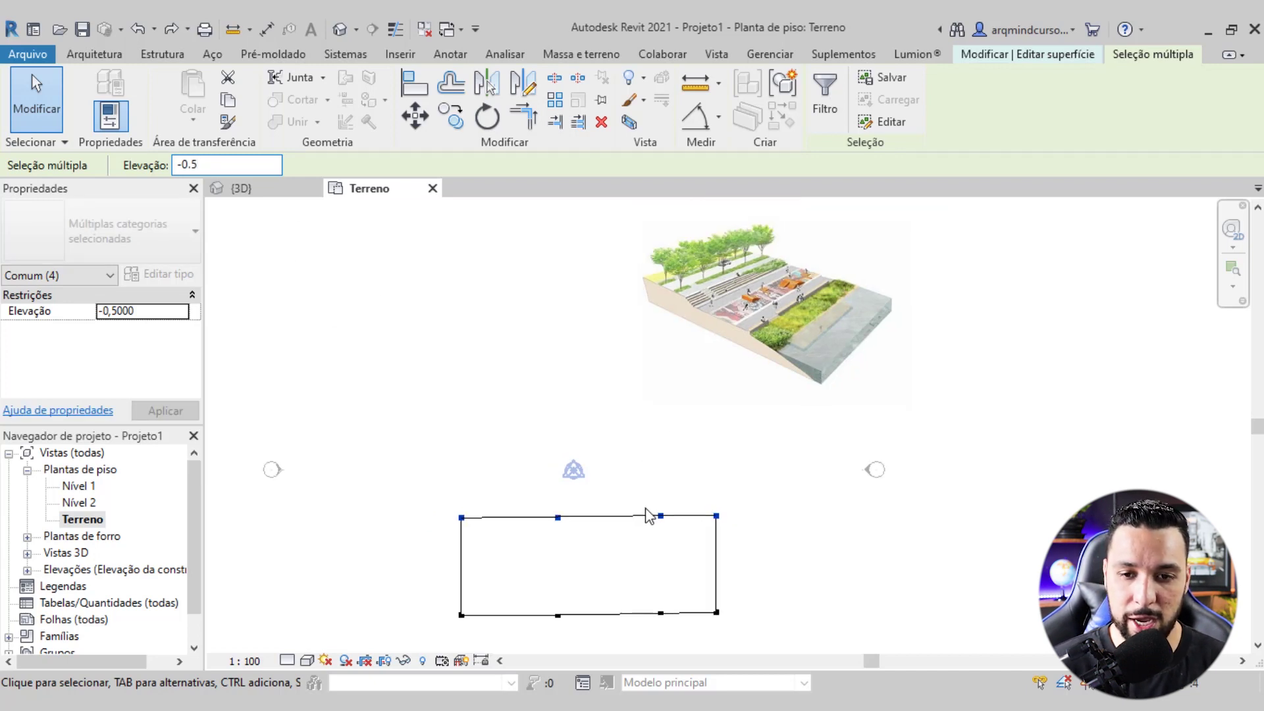
pyautogui.click(451, 116)
pyautogui.click(608, 517)
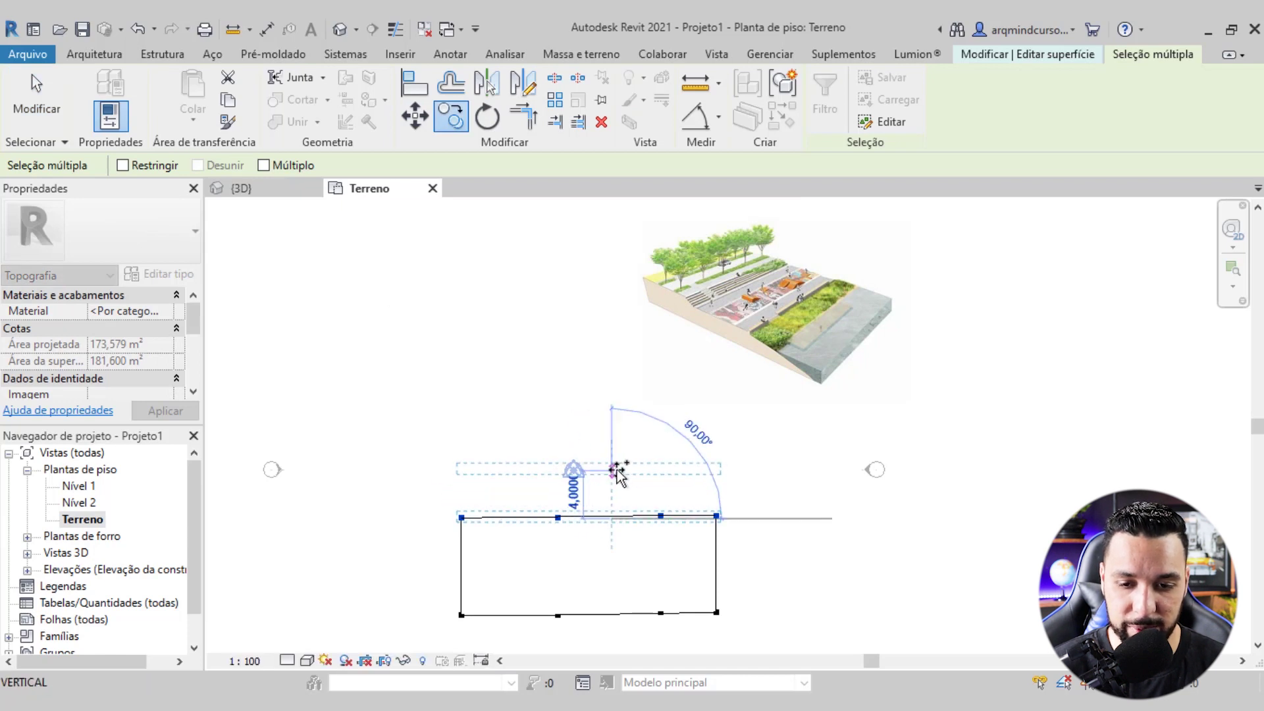
pyautogui.click(616, 469)
# Set the points of the new top edge to elevation 0
pyautogui.scroll(2, 677, 437)
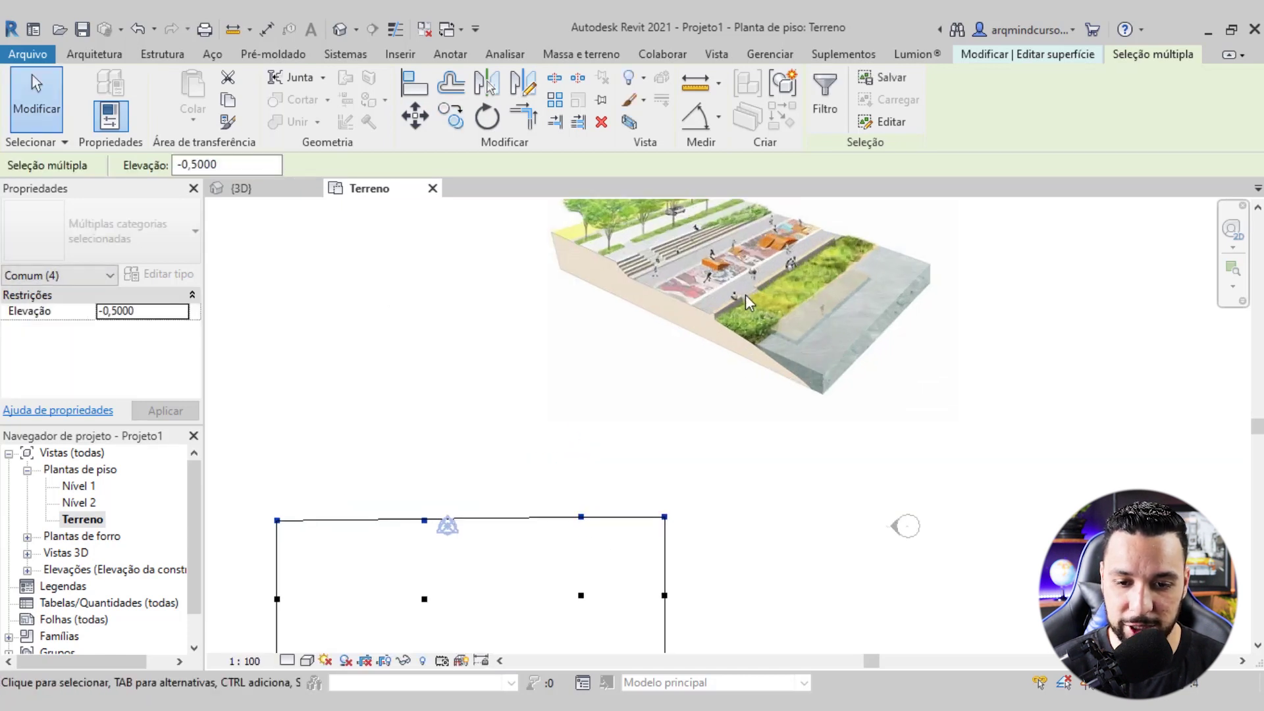
pyautogui.scroll(2, 783, 303)
pyautogui.scroll(-3, 752, 313)
pyautogui.scroll(4, 762, 281)
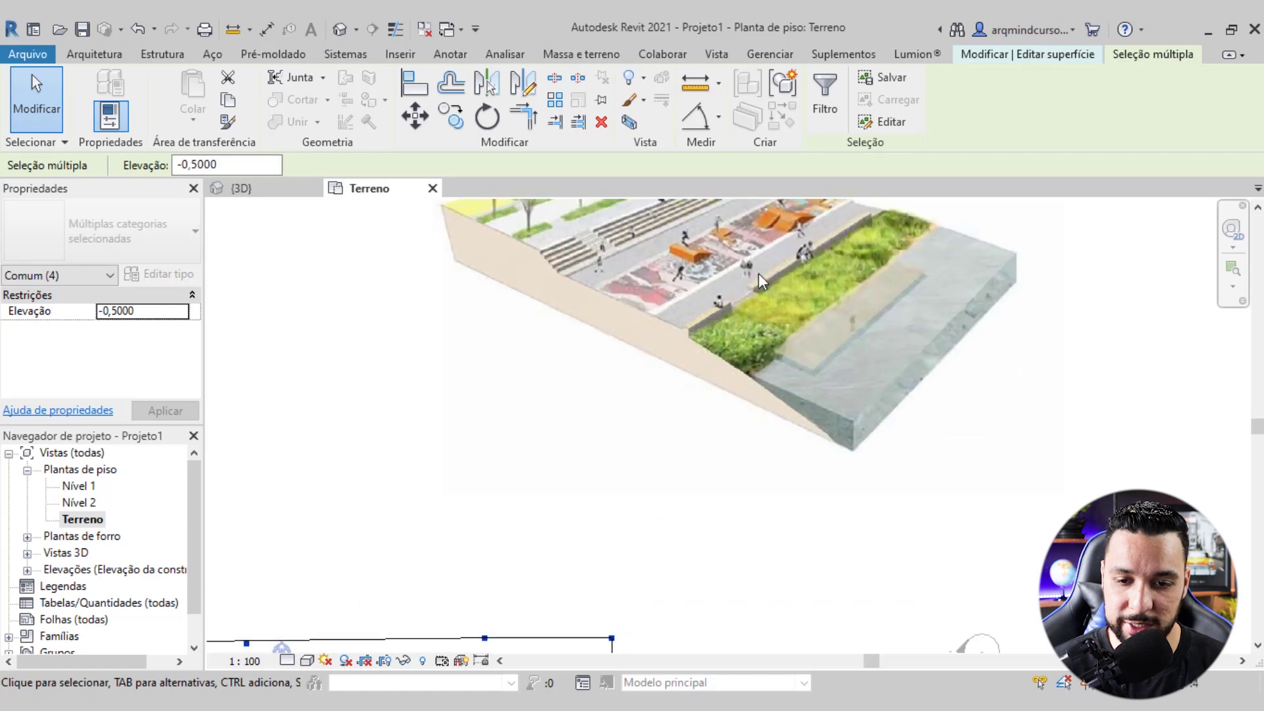
pyautogui.scroll(-2, 822, 258)
pyautogui.scroll(-1, 748, 381)
pyautogui.moveTo(734, 429); pyautogui.dragTo(682, 426, button='middle')
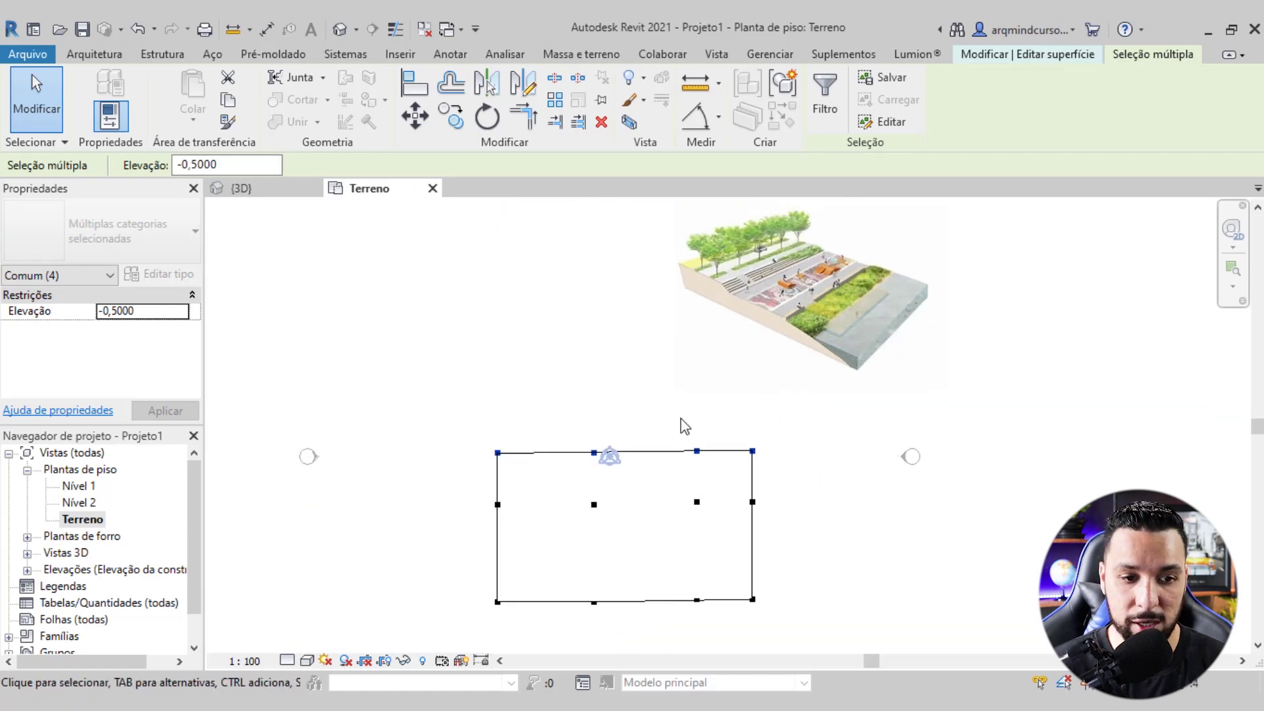
pyautogui.scroll(1, 714, 449)
pyautogui.click(818, 438)
pyautogui.moveTo(842, 429); pyautogui.dragTo(359, 480)
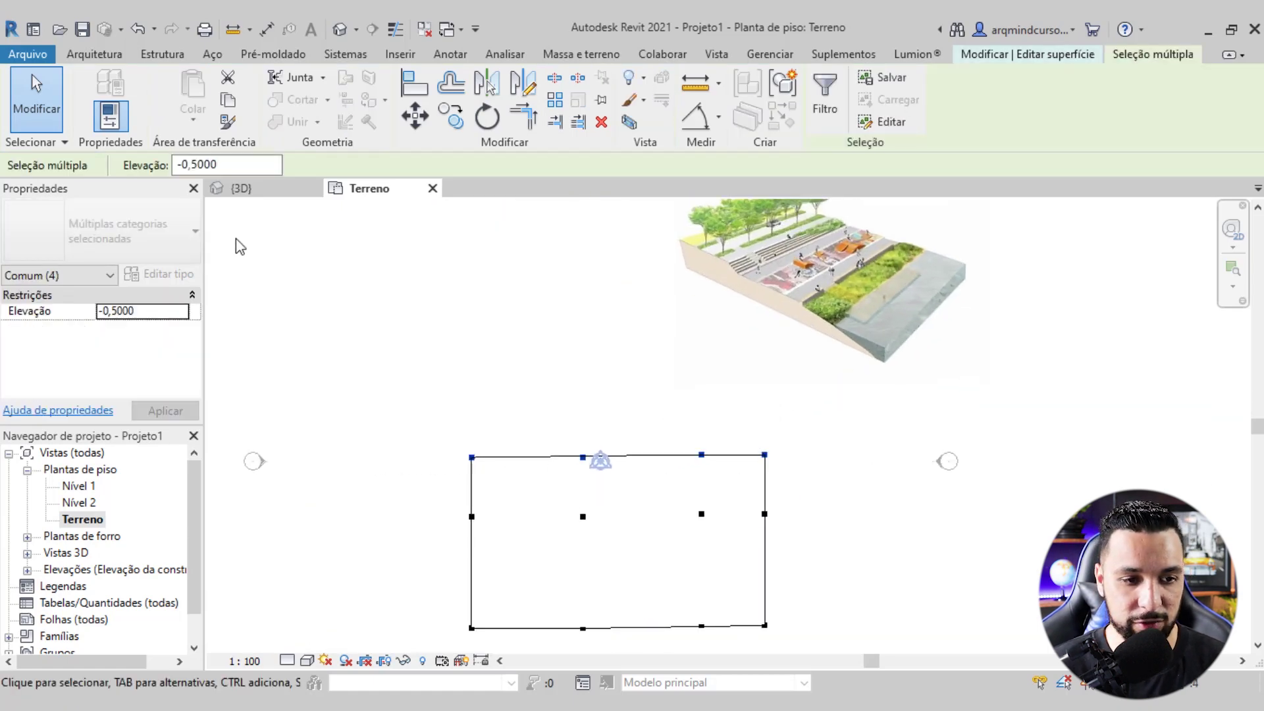
pyautogui.moveTo(241, 169); pyautogui.dragTo(168, 164)
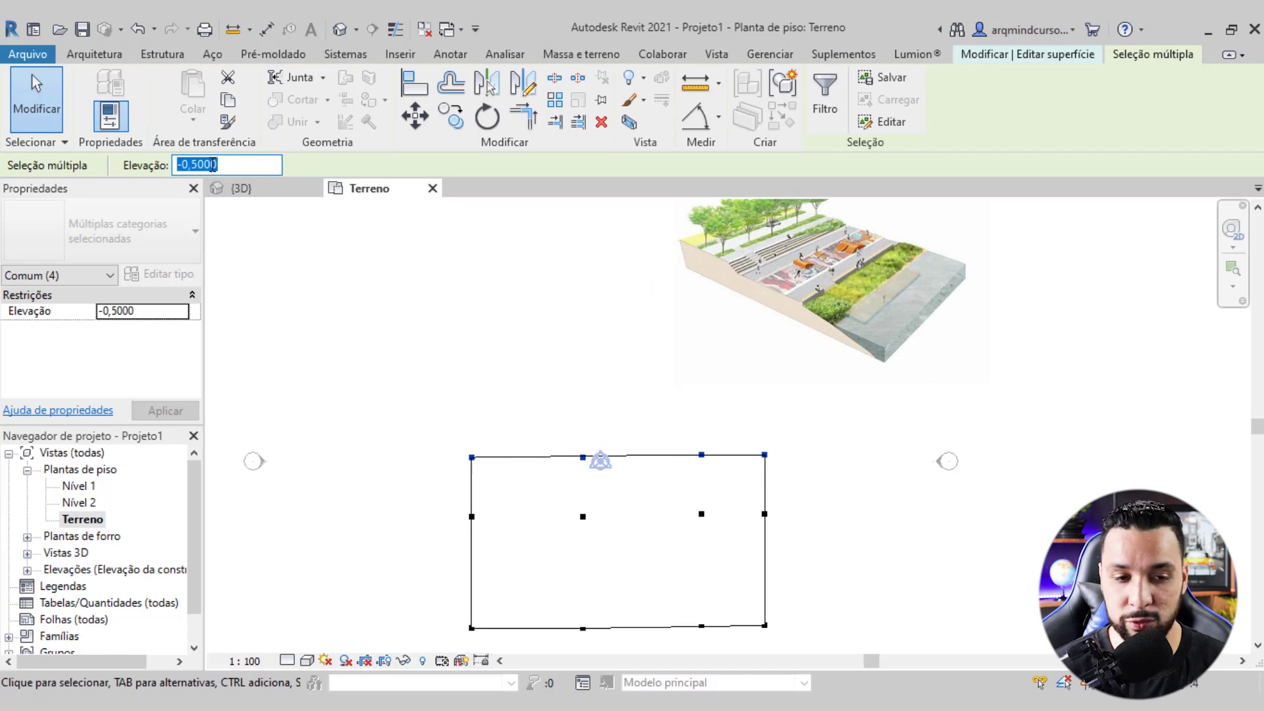
pyautogui.write('0')
pyautogui.press('Return')
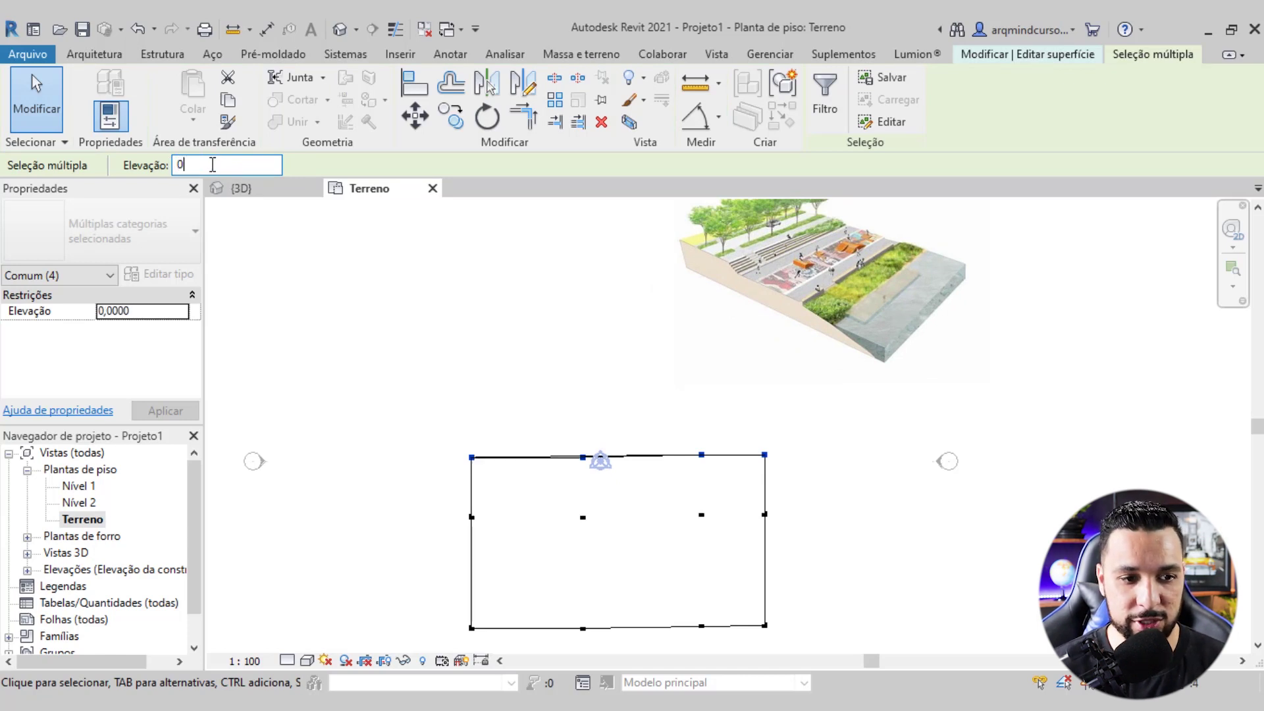
pyautogui.scroll(-1, 518, 402)
pyautogui.click(596, 391)
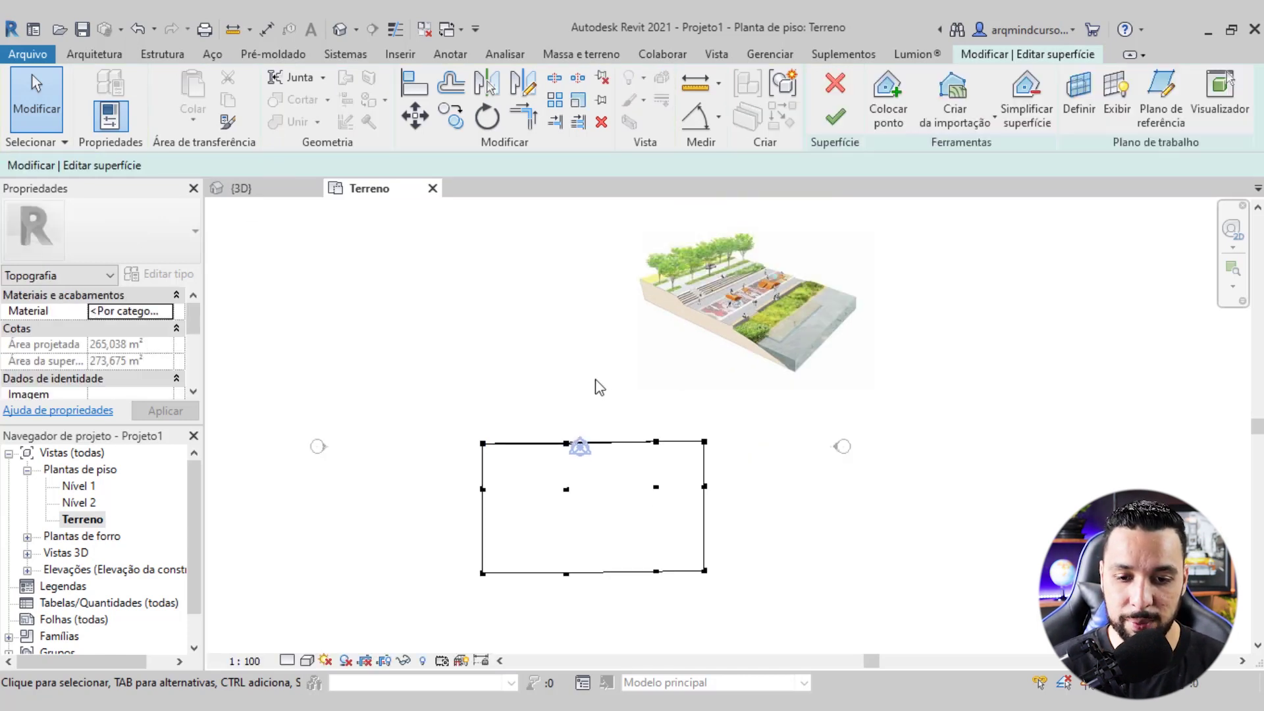
# Copy the four top-edge points 7.3 m further upward
pyautogui.scroll(2, 737, 285)
pyautogui.scroll(3, 730, 329)
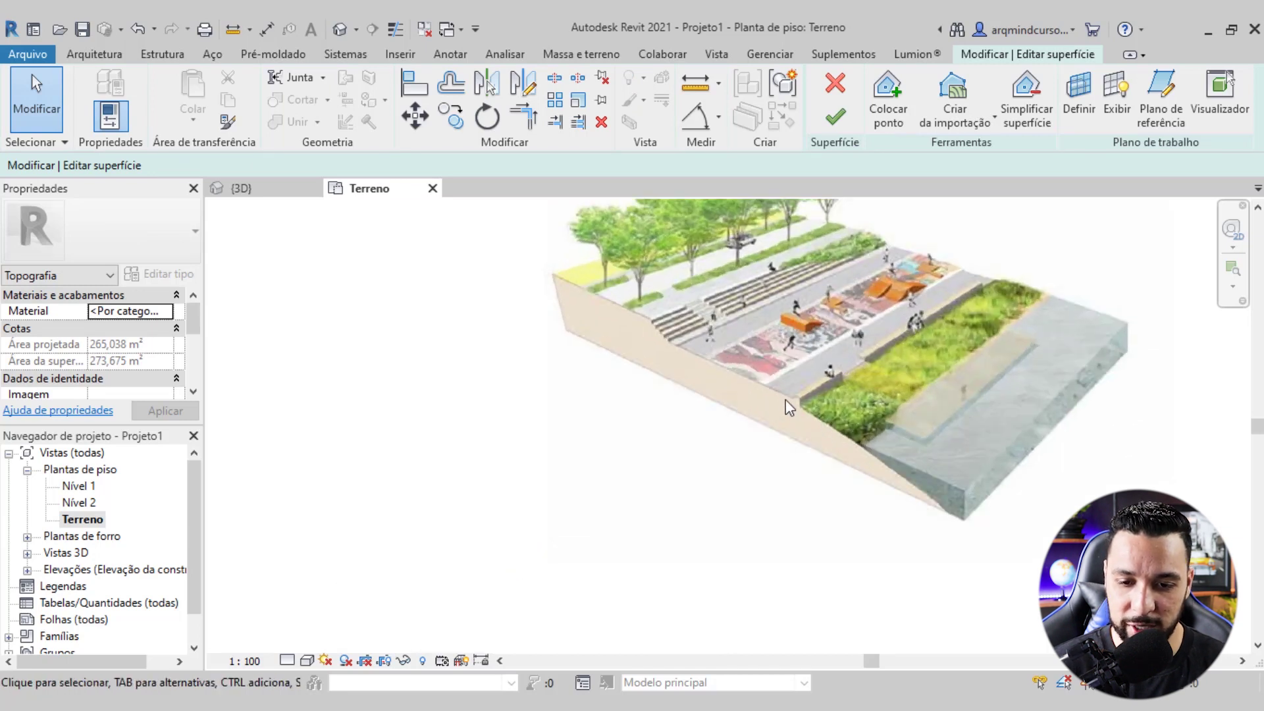
pyautogui.scroll(-5, 685, 362)
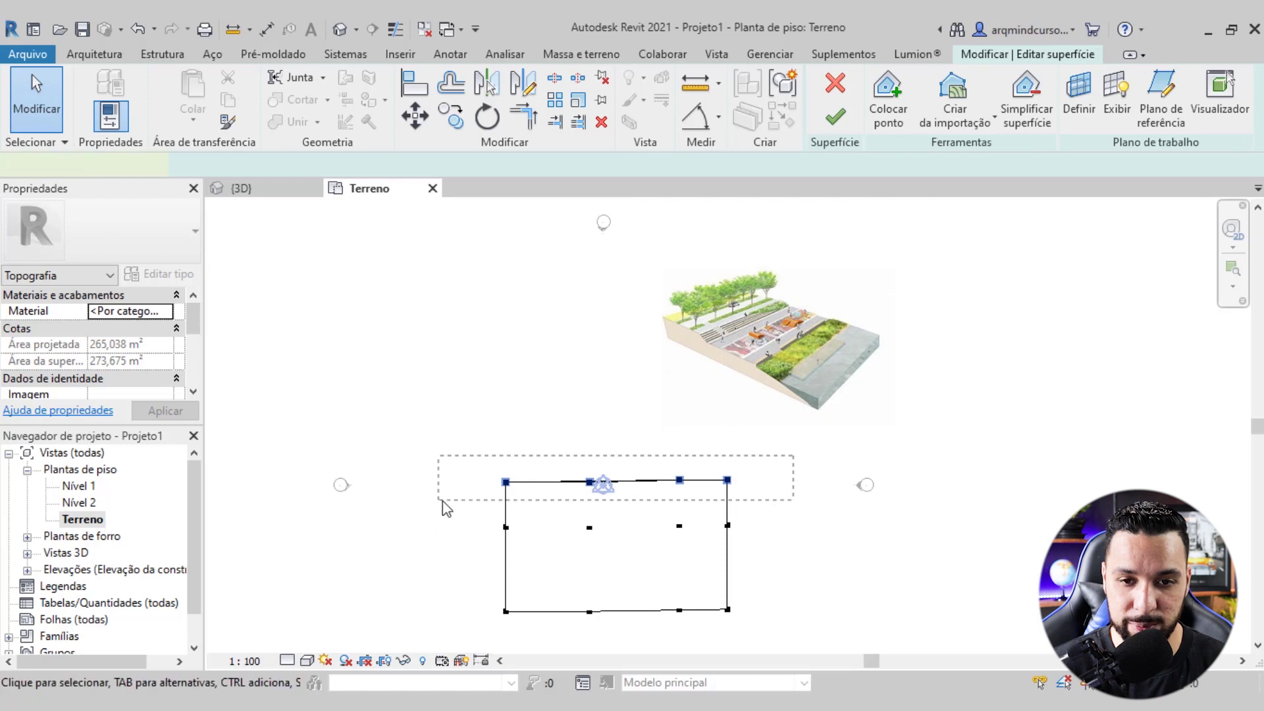
pyautogui.moveTo(454, 523); pyautogui.dragTo(443, 508)
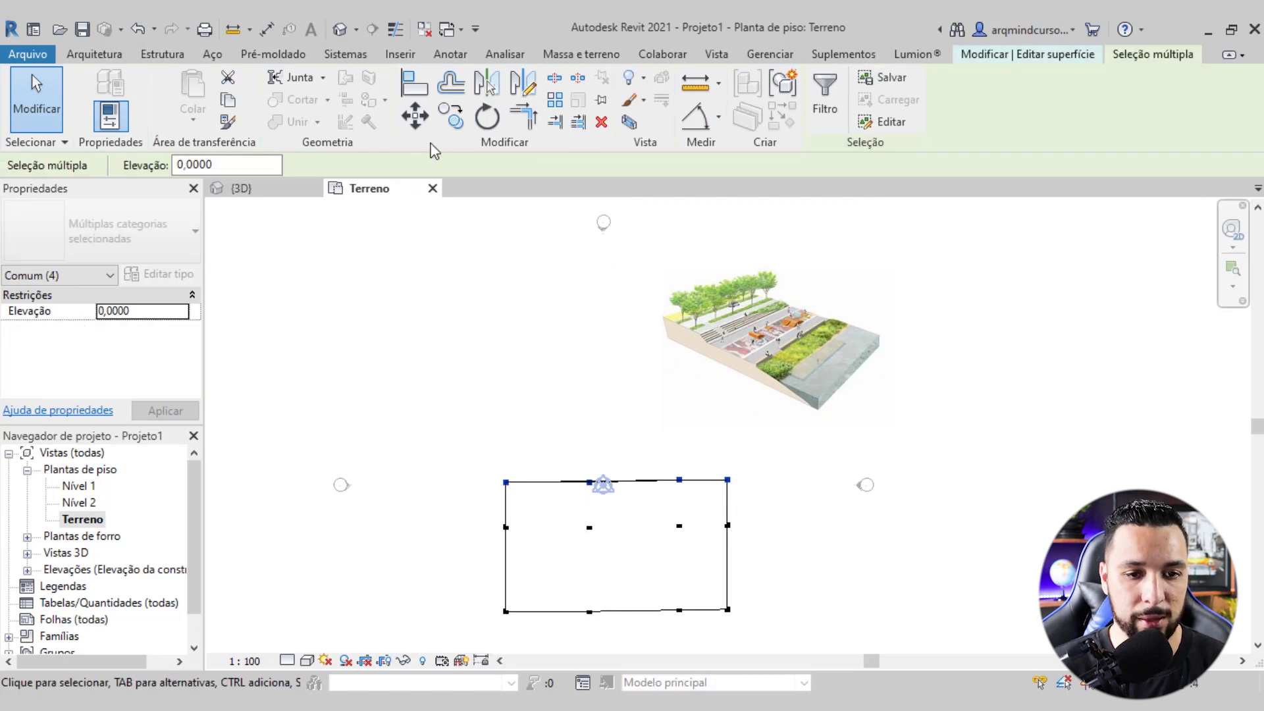
pyautogui.click(451, 117)
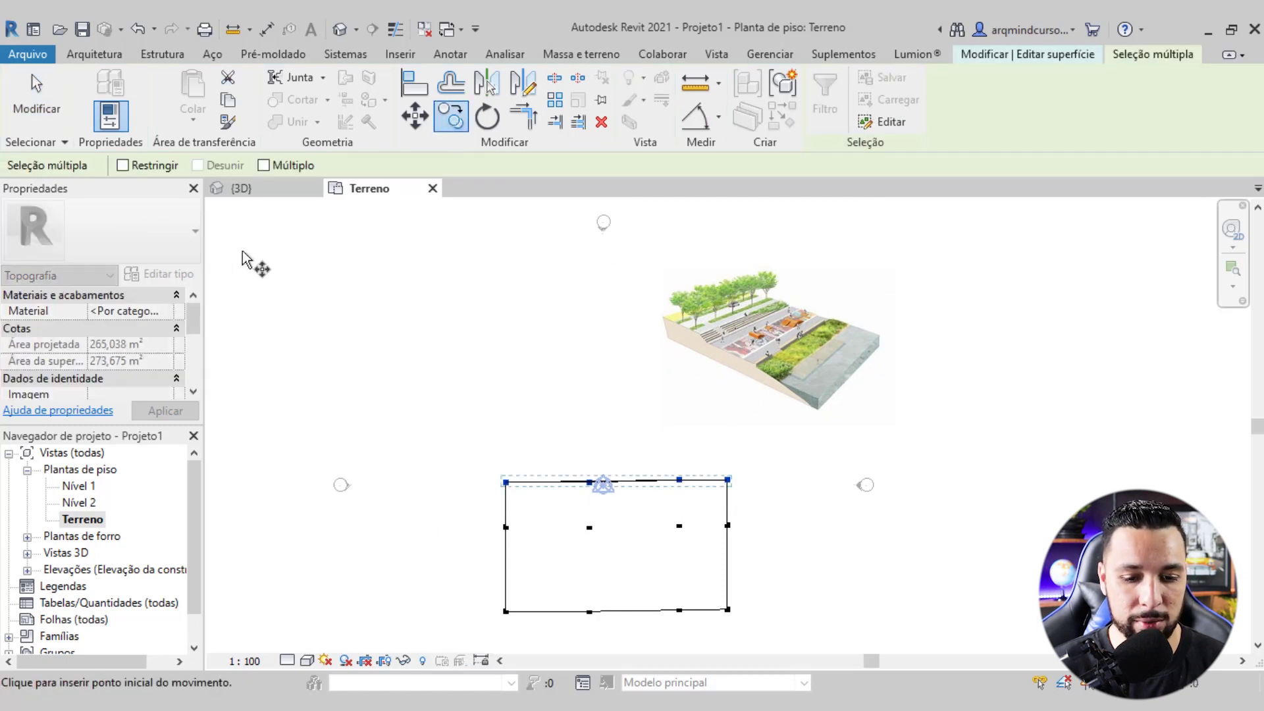
pyautogui.click(644, 484)
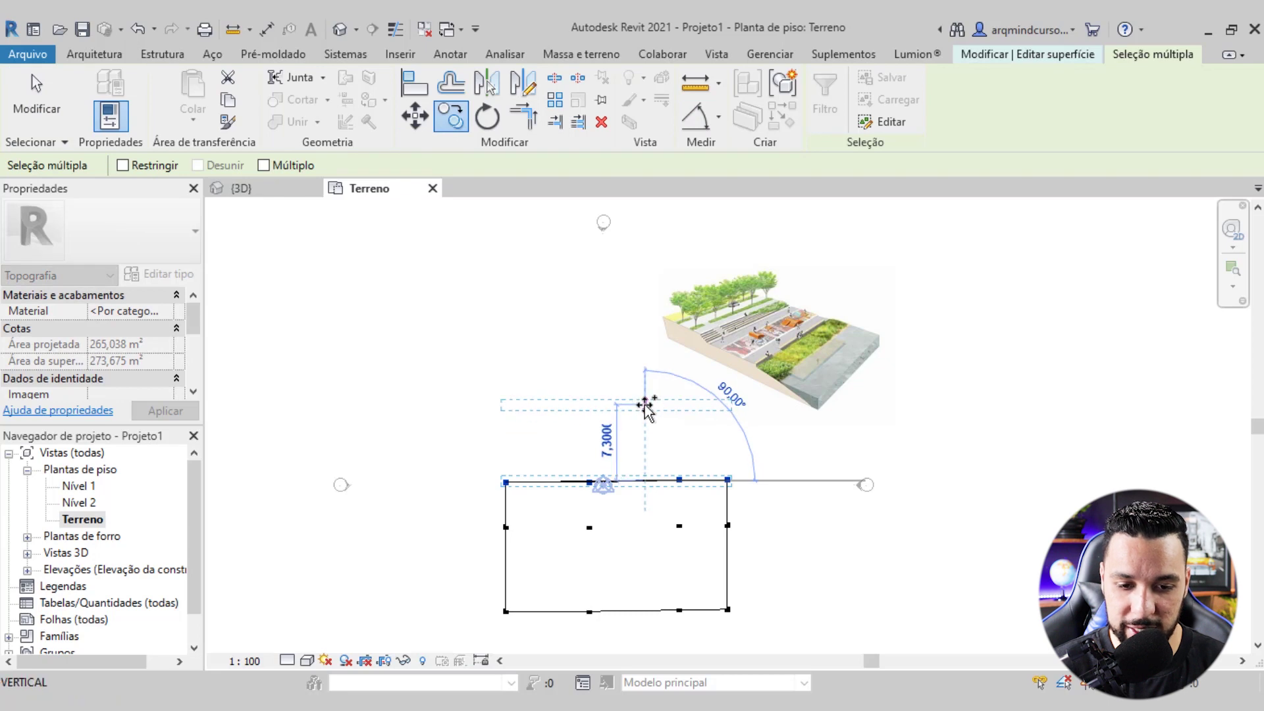
pyautogui.click(645, 405)
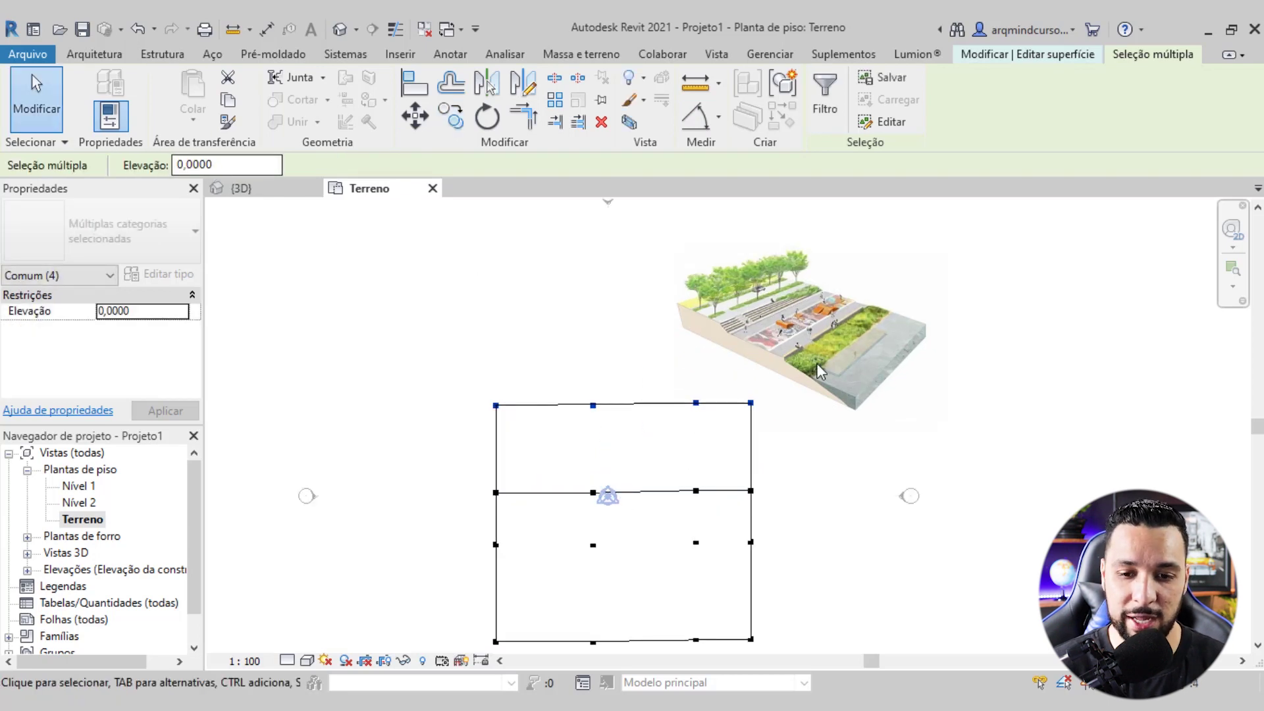
# Copy the newest top-edge points another 3.3 m upward
pyautogui.scroll(3, 817, 371)
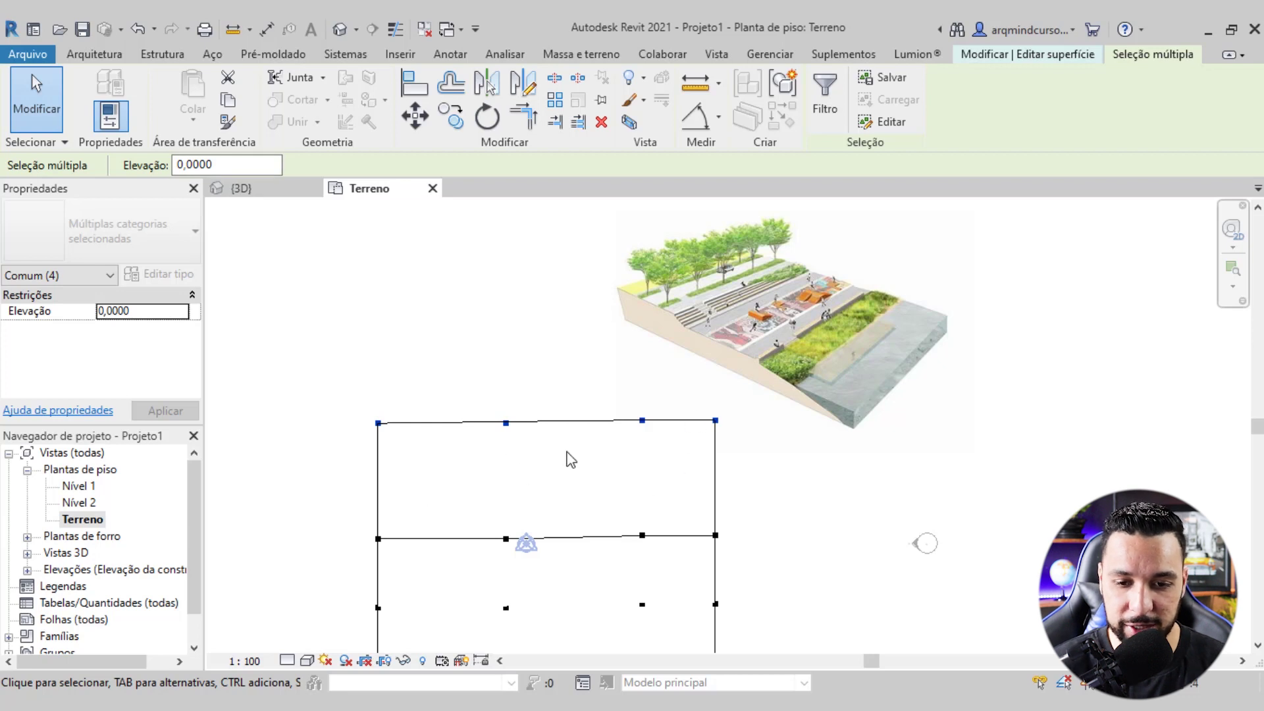
pyautogui.scroll(3, 723, 421)
pyautogui.moveTo(644, 304); pyautogui.dragTo(713, 367, button='middle')
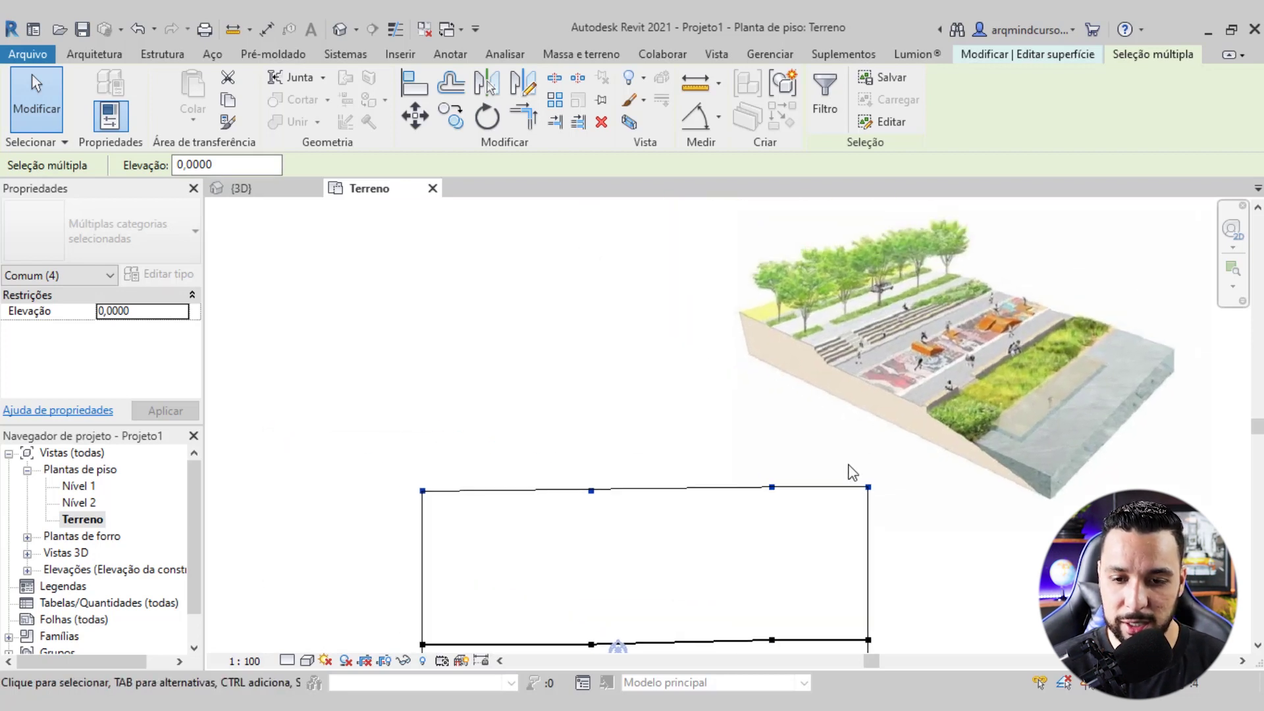
pyautogui.scroll(2, 842, 362)
pyautogui.scroll(-2, 852, 365)
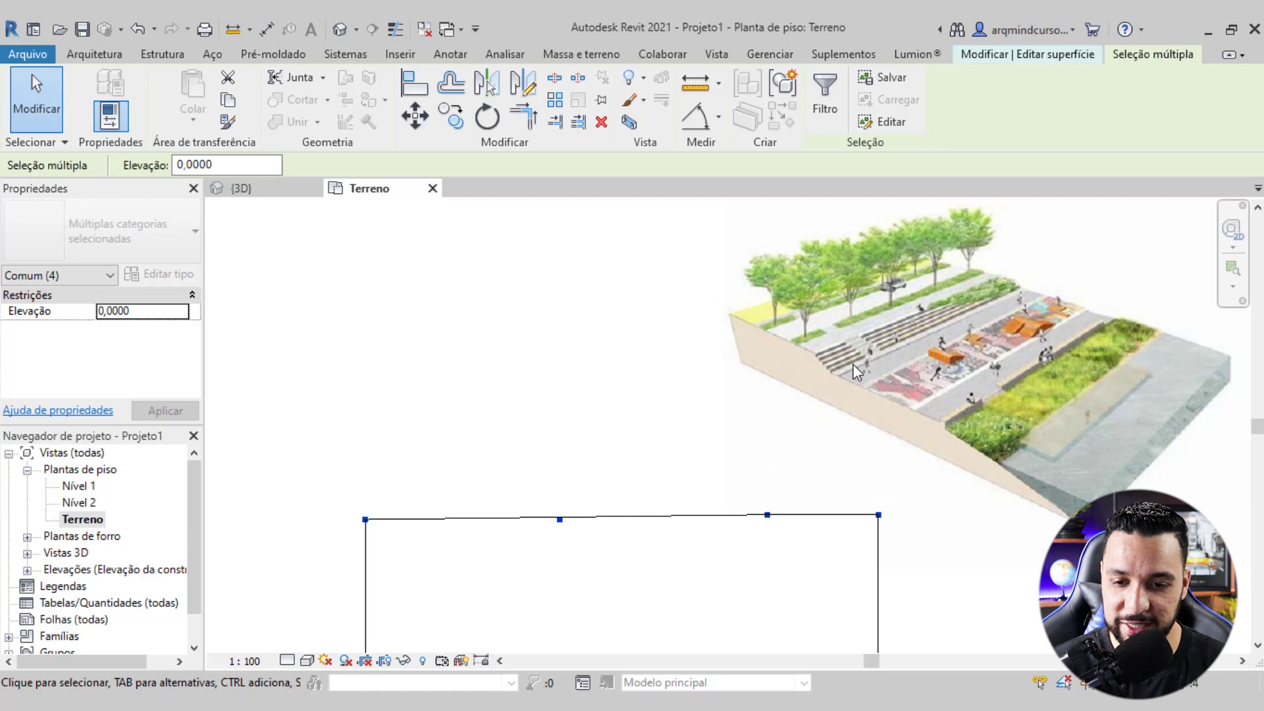
pyautogui.scroll(-1, 876, 361)
pyautogui.scroll(-2, 773, 346)
pyautogui.press('Escape')
pyautogui.moveTo(788, 343); pyautogui.dragTo(287, 435)
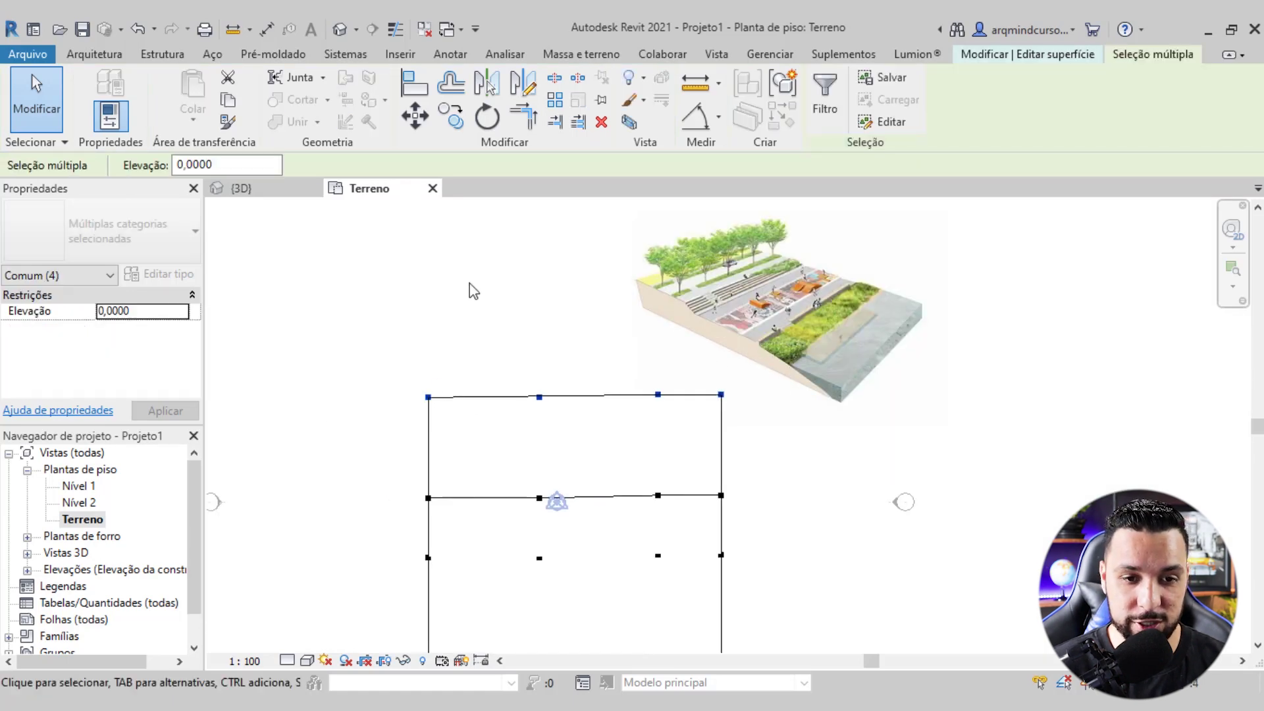
pyautogui.click(451, 117)
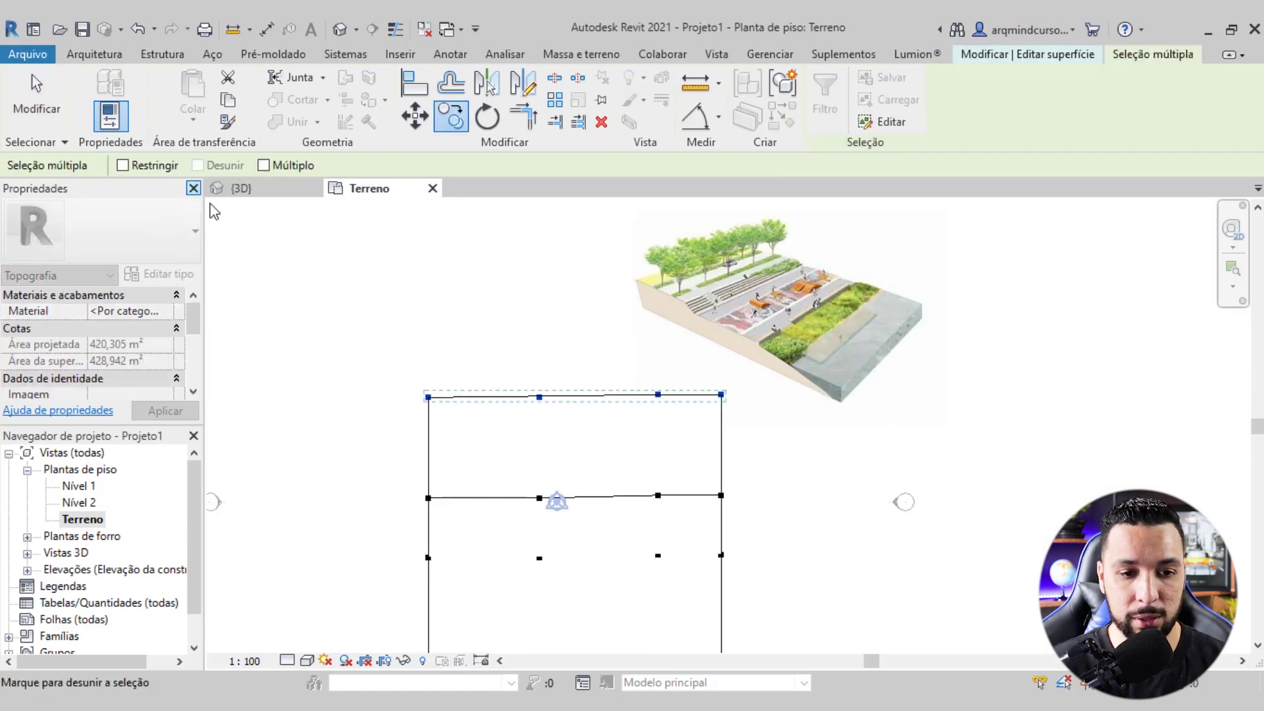
pyautogui.scroll(2, 556, 375)
pyautogui.click(617, 399)
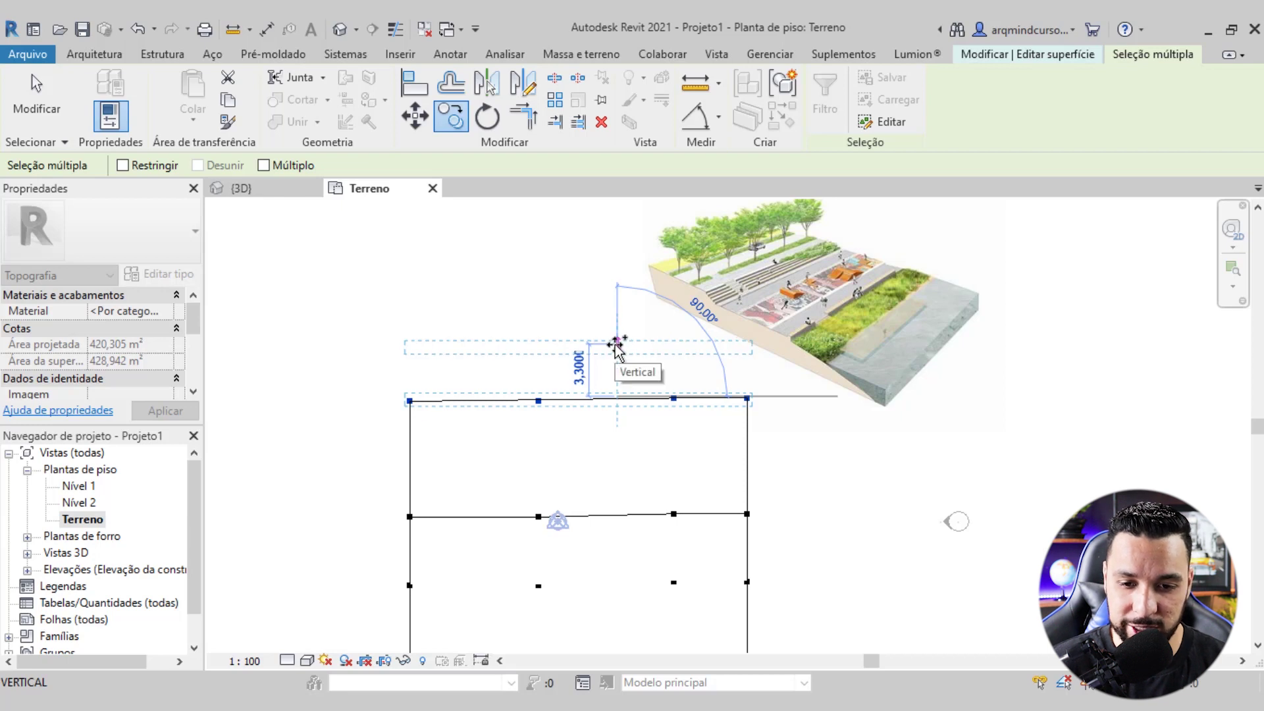
pyautogui.click(617, 345)
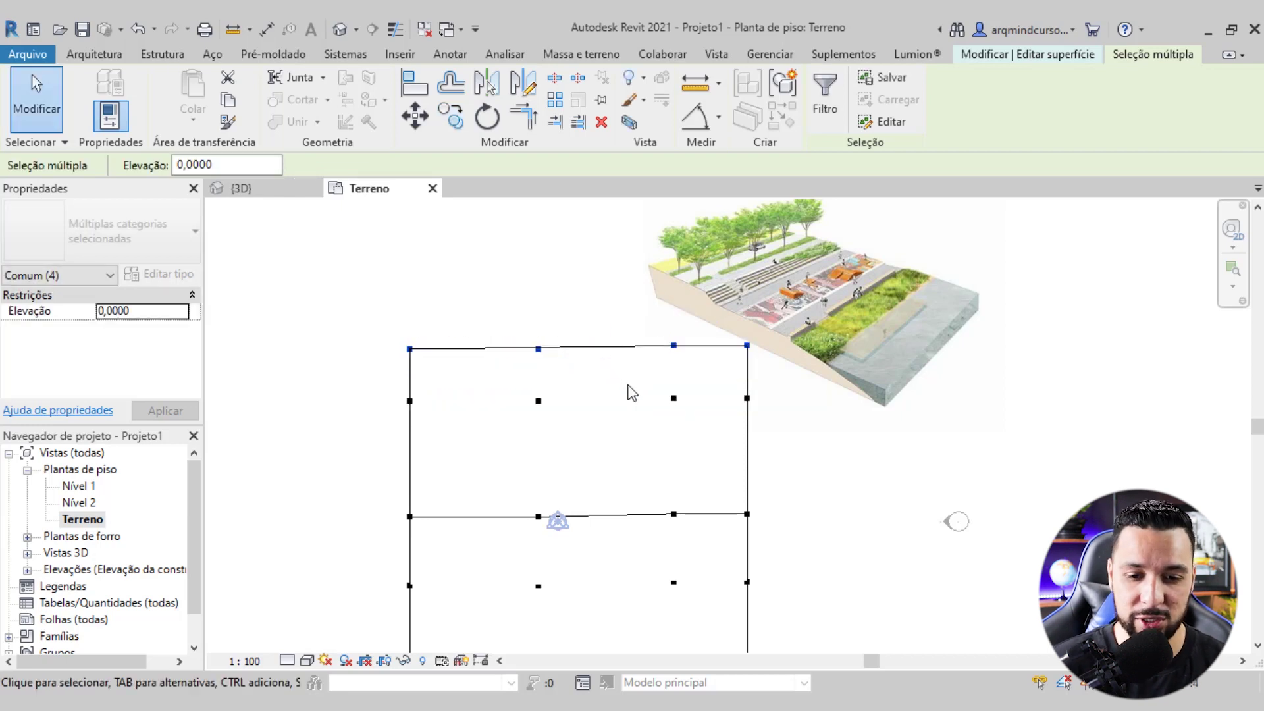
# Zoom out to review the extended toposurface and launch Calculator with 'cal'
pyautogui.scroll(1, 635, 408)
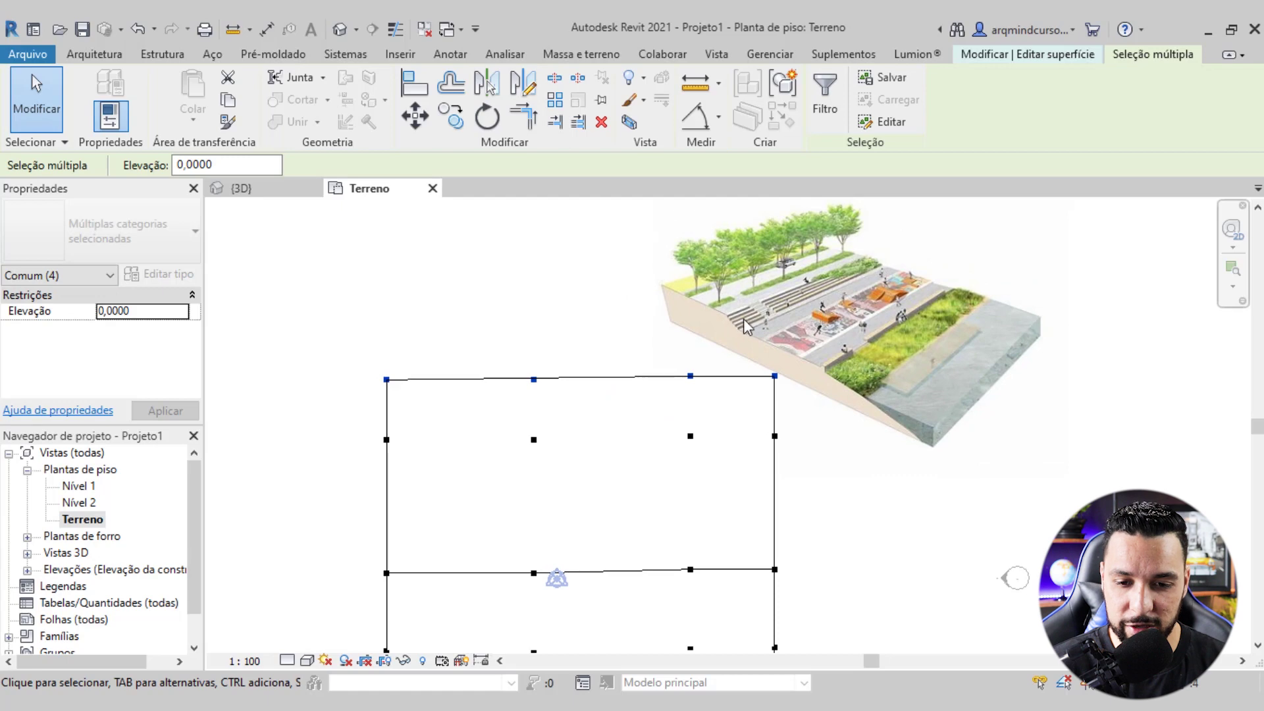
pyautogui.scroll(2, 740, 320)
pyautogui.scroll(2, 745, 330)
pyautogui.scroll(1, 743, 346)
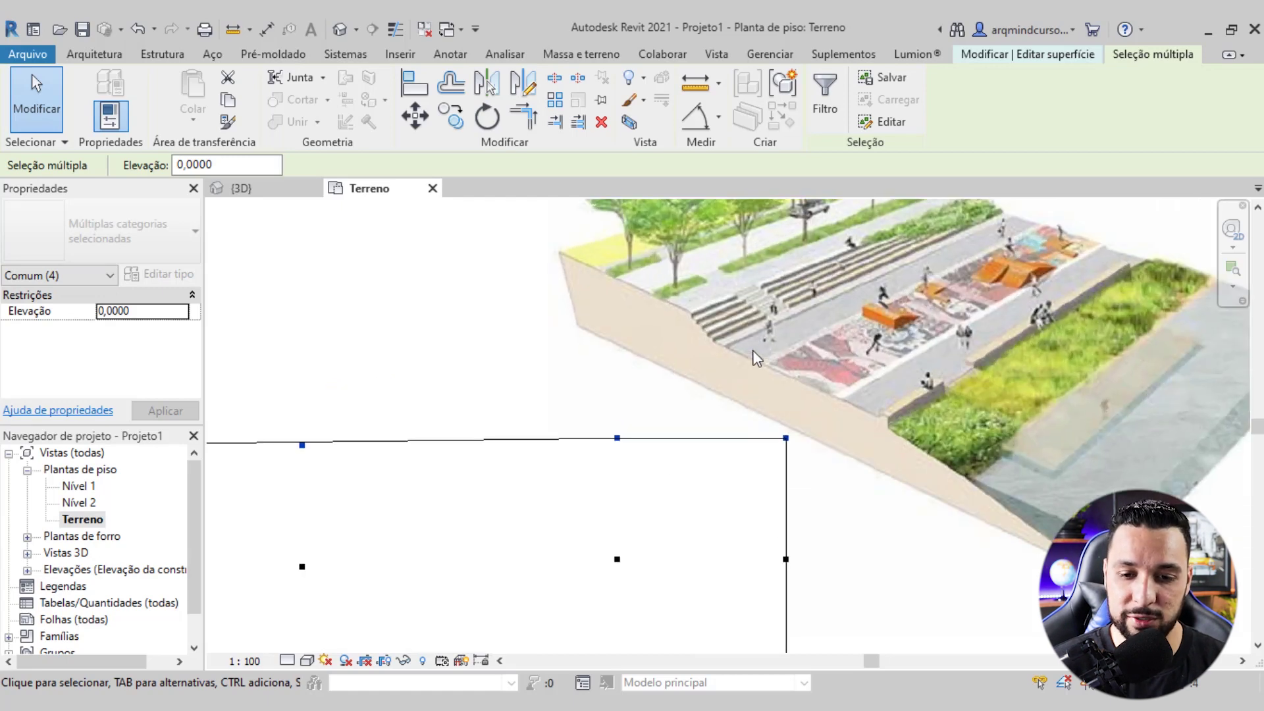
pyautogui.scroll(1, 738, 341)
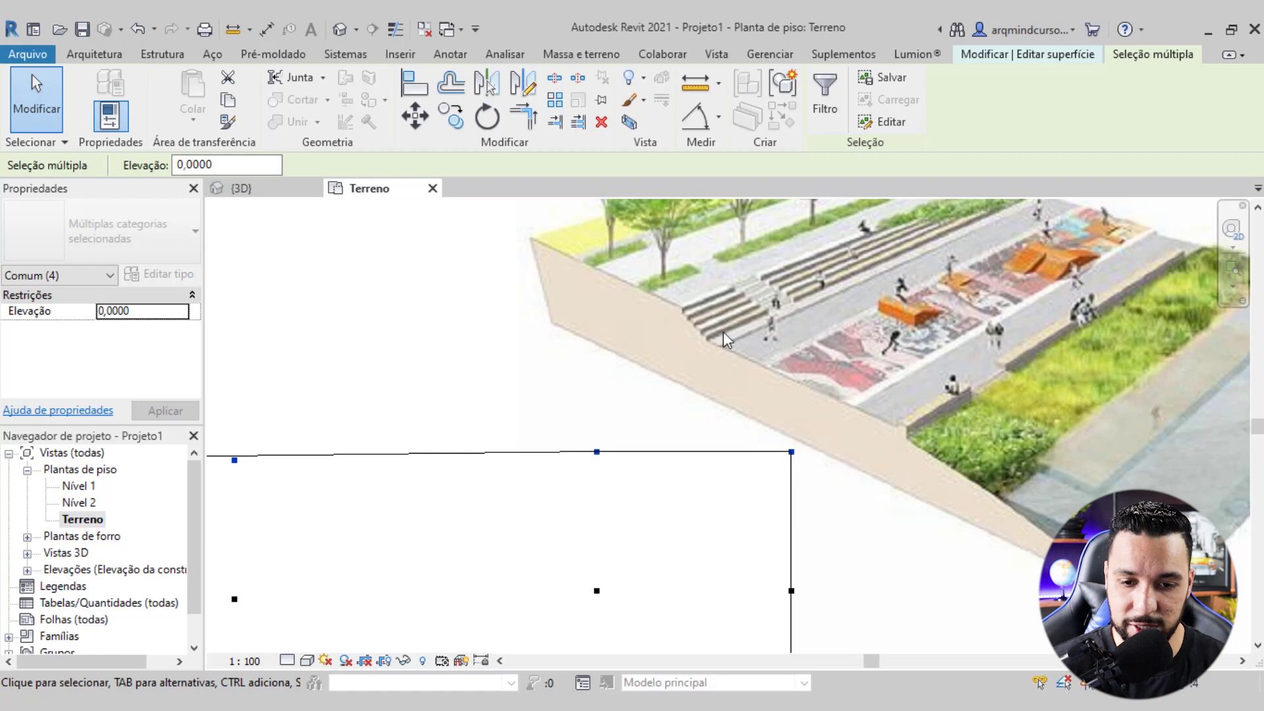
pyautogui.scroll(-1, 702, 425)
pyautogui.scroll(-2, 742, 415)
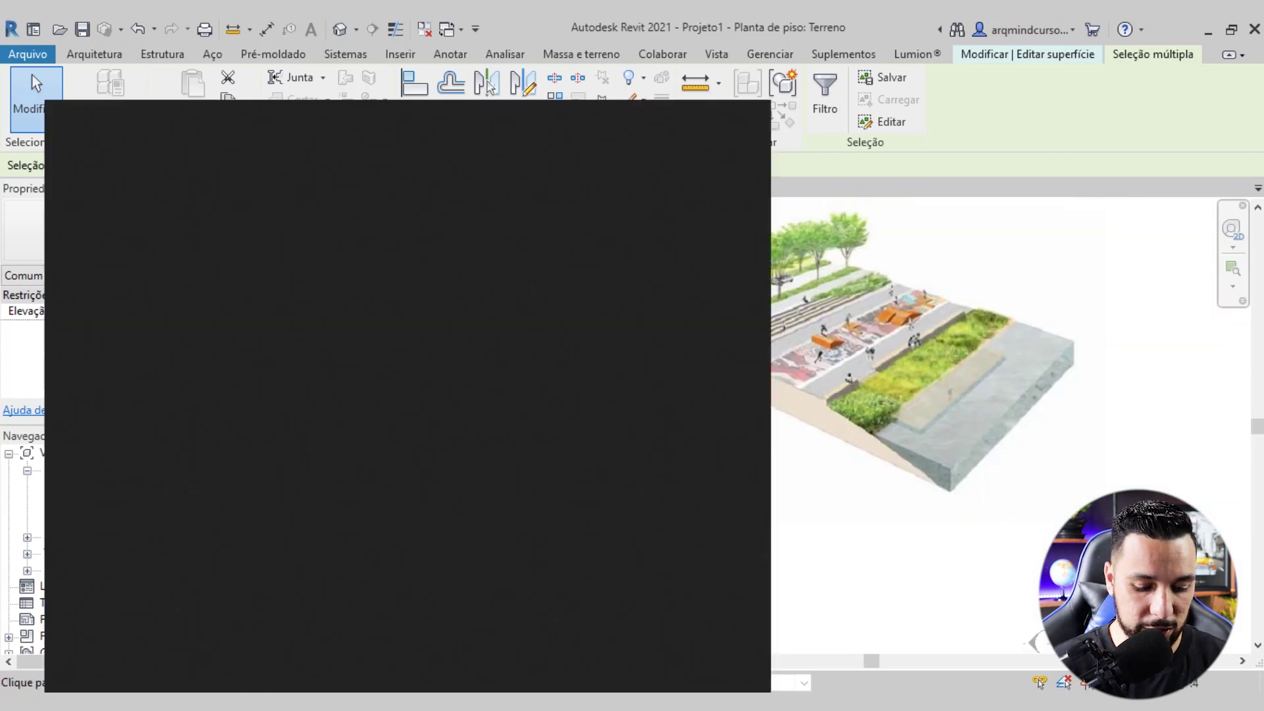
pyautogui.write('cal')
pyautogui.press('Return')
# Compute 5 × 0.18 = 0.9 in Calculator, then minimize it to return to the Revit plan
pyautogui.click(520, 484)
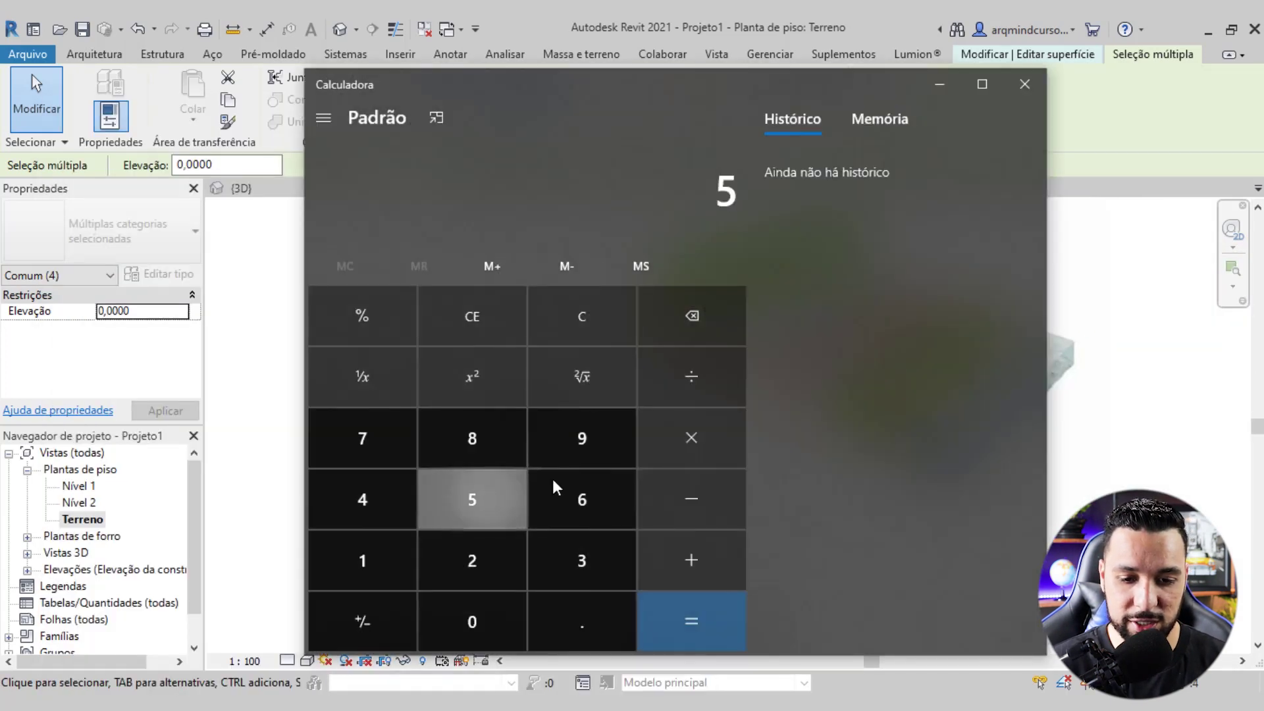
pyautogui.click(689, 434)
pyautogui.click(559, 626)
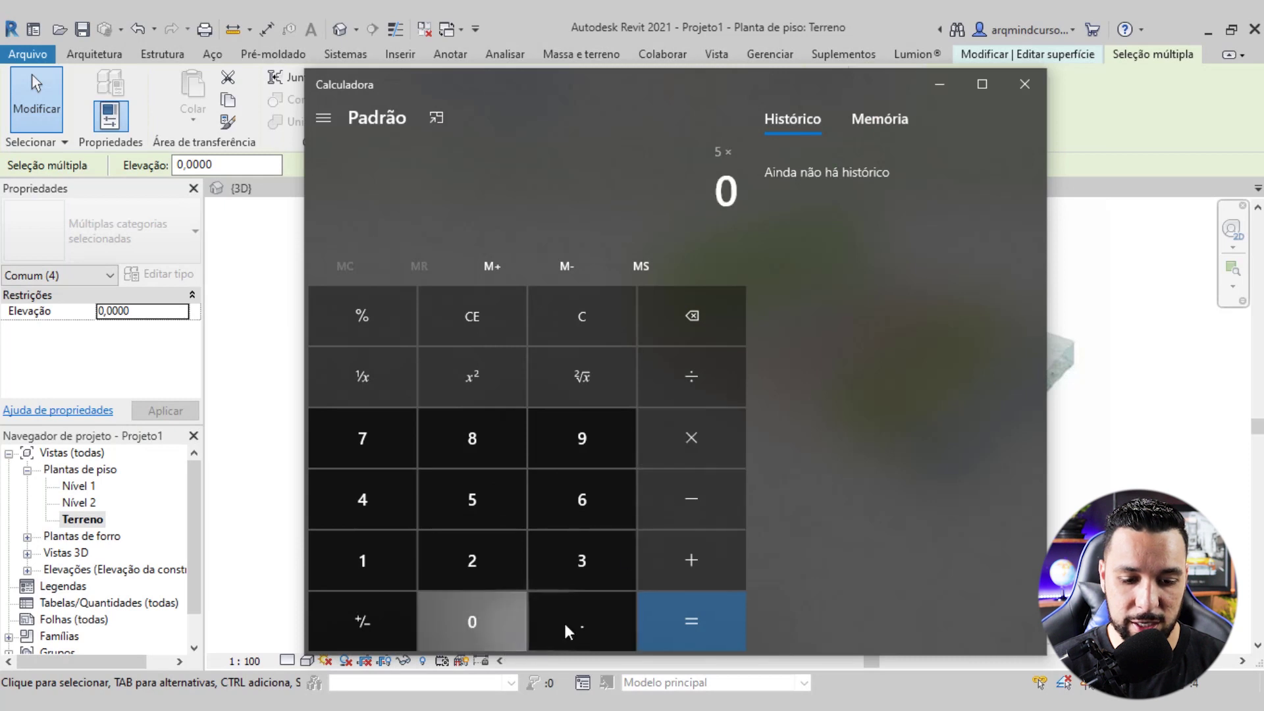
pyautogui.click(405, 563)
pyautogui.click(465, 447)
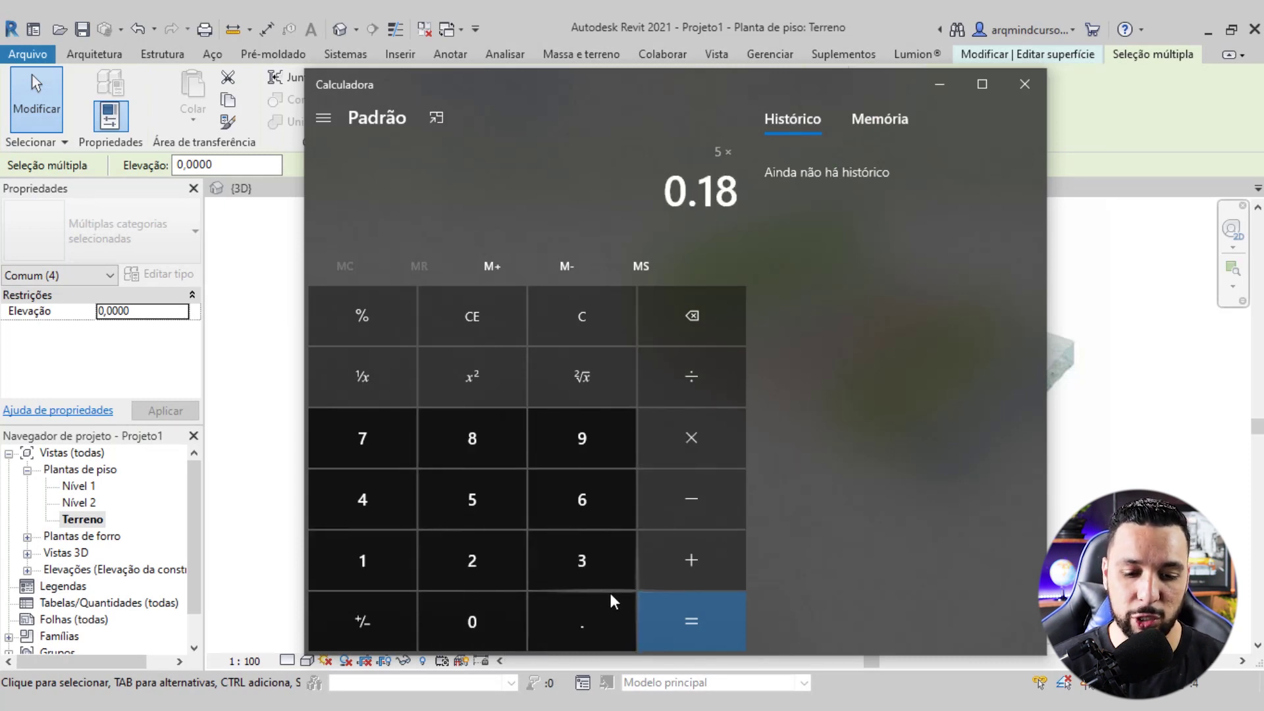
pyautogui.click(691, 611)
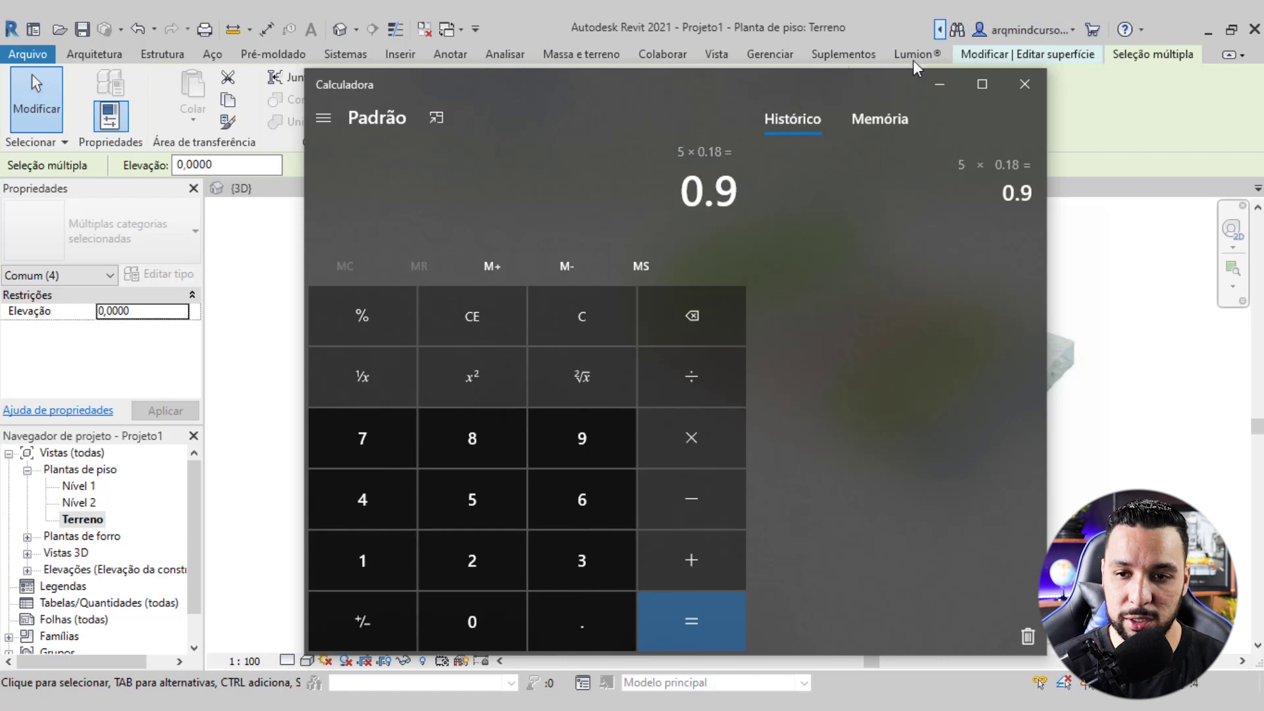
pyautogui.click(940, 84)
pyautogui.moveTo(564, 369); pyautogui.dragTo(533, 427, button='middle')
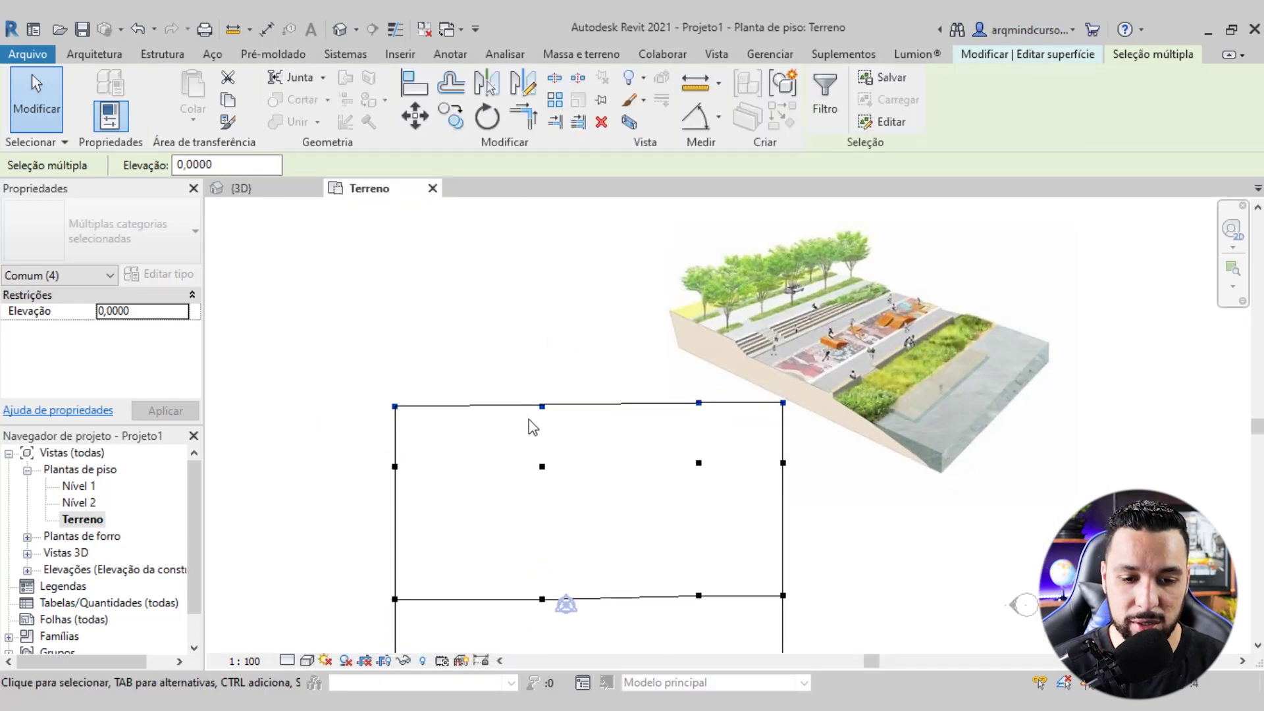
# Set the terrain's top-edge points to elevation 0.90 m
pyautogui.scroll(1, 534, 426)
pyautogui.click(762, 411)
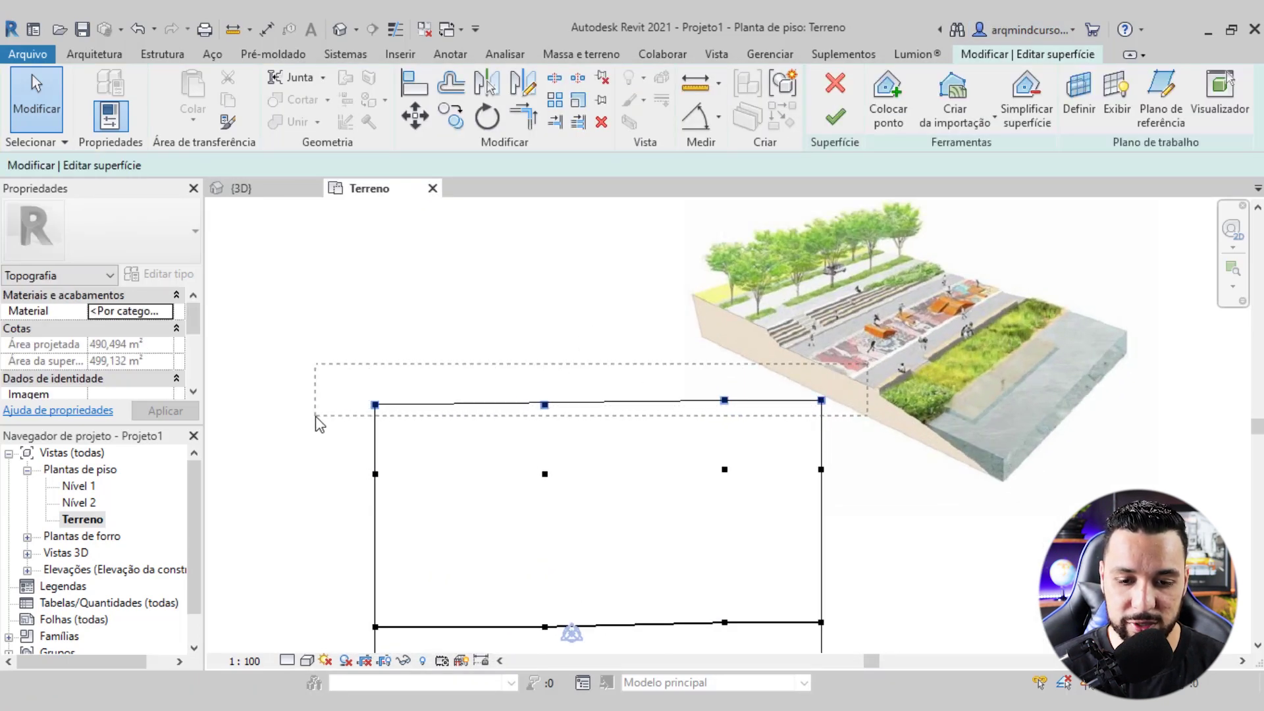
pyautogui.moveTo(317, 416); pyautogui.dragTo(315, 416)
pyautogui.doubleClick(210, 164)
pyautogui.write('0,')
pyautogui.press('Return')
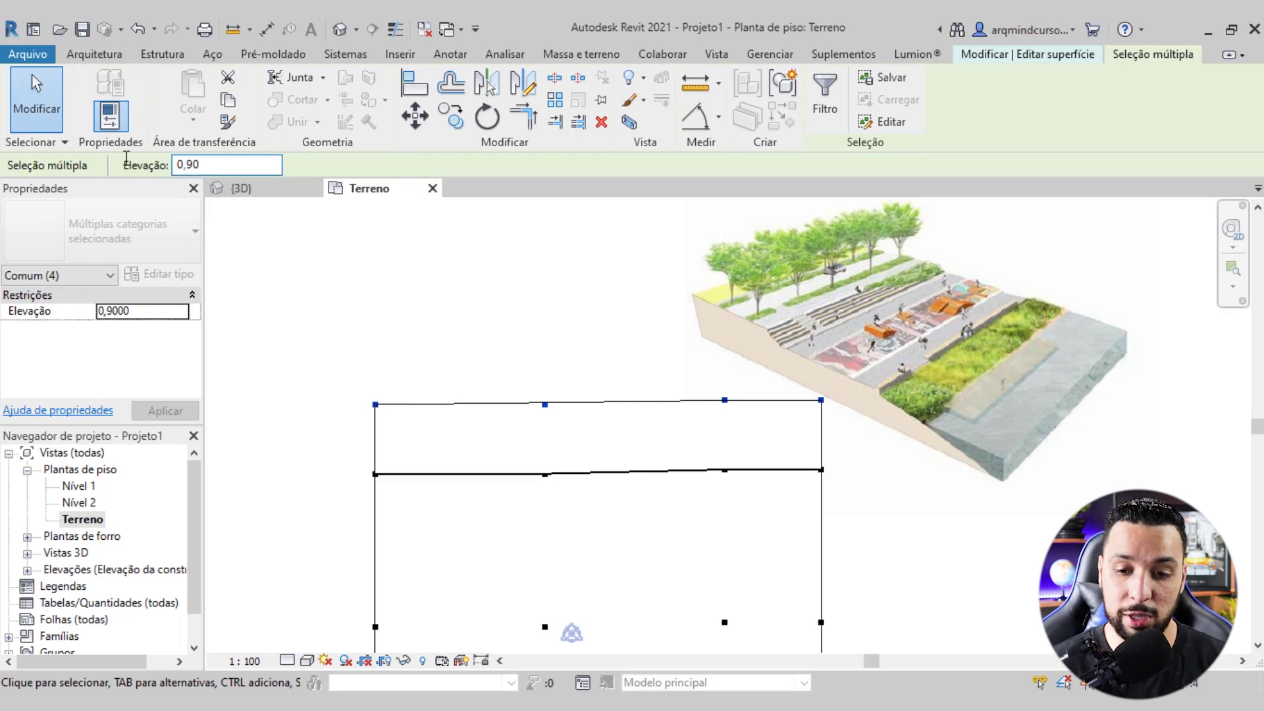
# Copy the top-edge points farther up to extend the terrain surface
pyautogui.scroll(-1, 480, 343)
pyautogui.moveTo(480, 344); pyautogui.dragTo(518, 349, button='middle')
pyautogui.scroll(2, 659, 322)
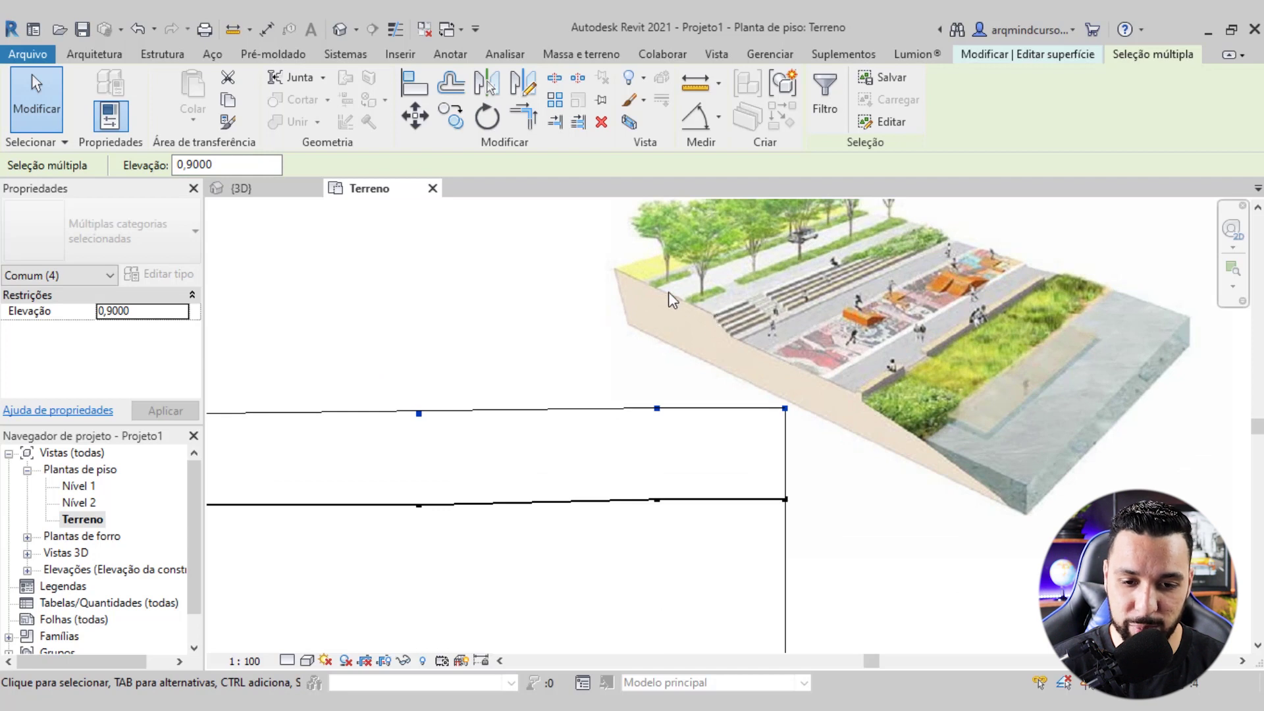
pyautogui.scroll(-1, 573, 329)
pyautogui.moveTo(578, 393); pyautogui.dragTo(654, 403, button='middle')
pyautogui.scroll(-1, 596, 322)
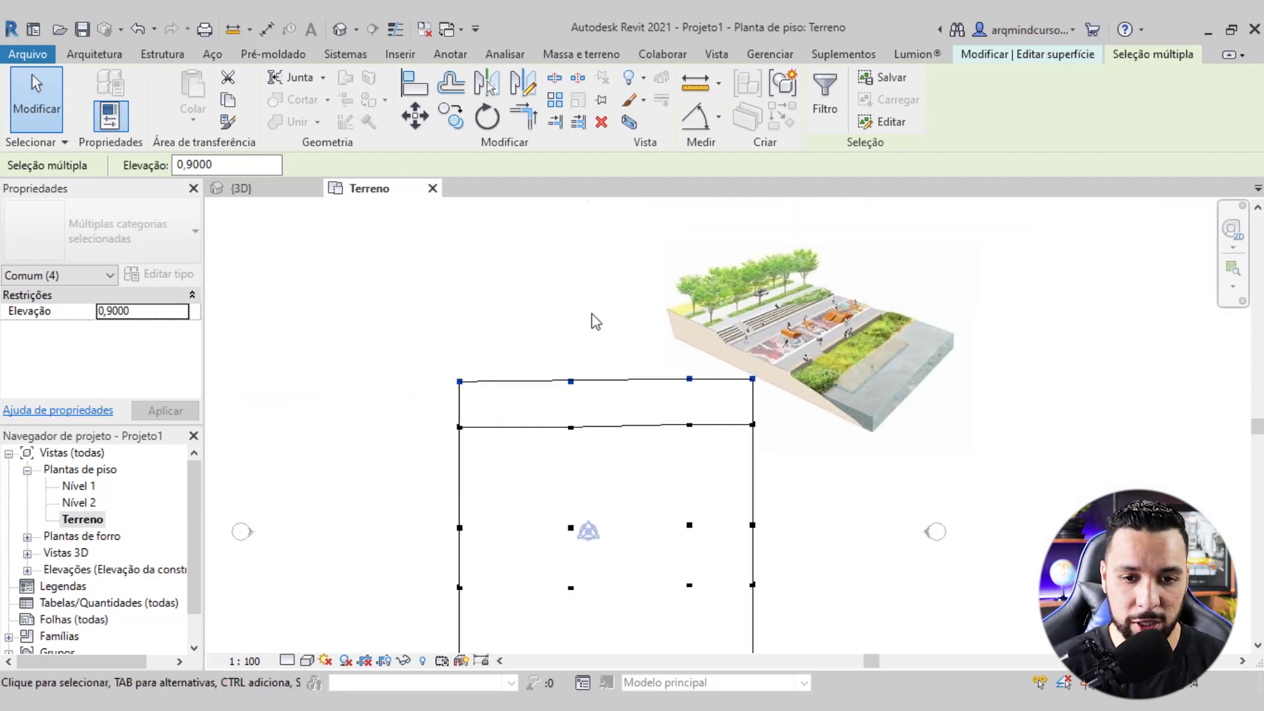
pyautogui.moveTo(756, 344); pyautogui.dragTo(428, 400)
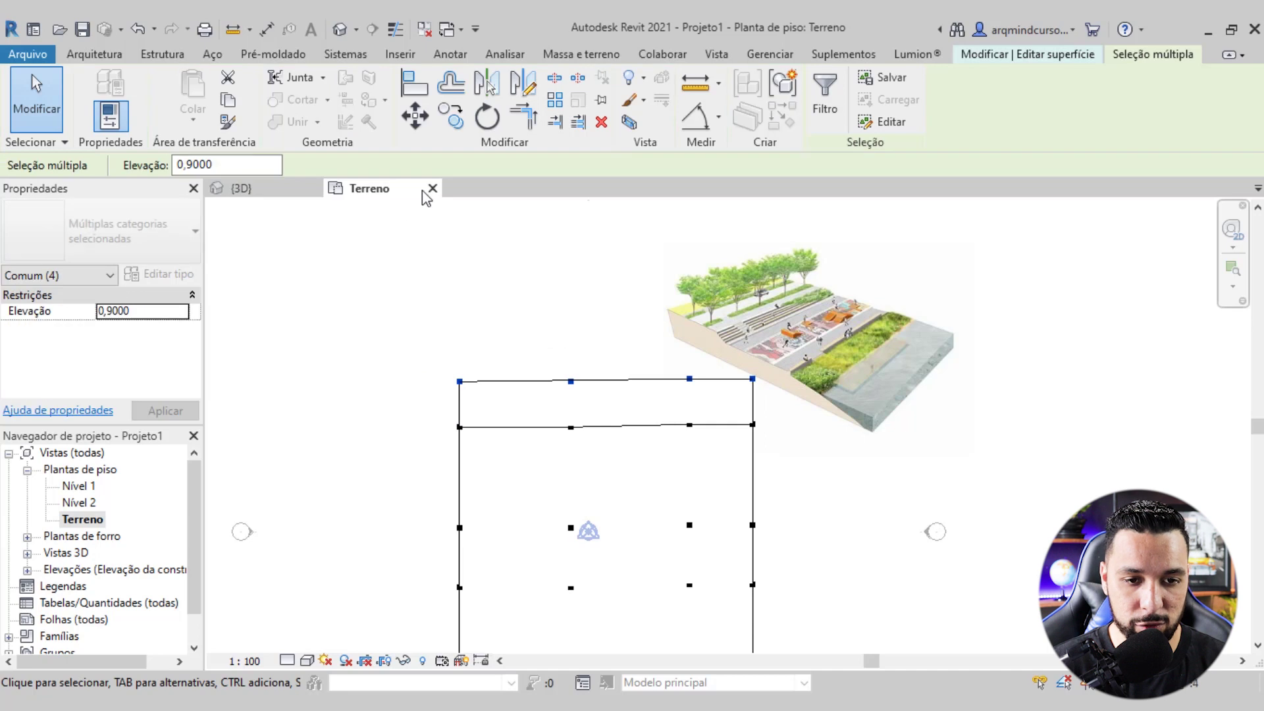
pyautogui.click(451, 117)
pyautogui.click(638, 380)
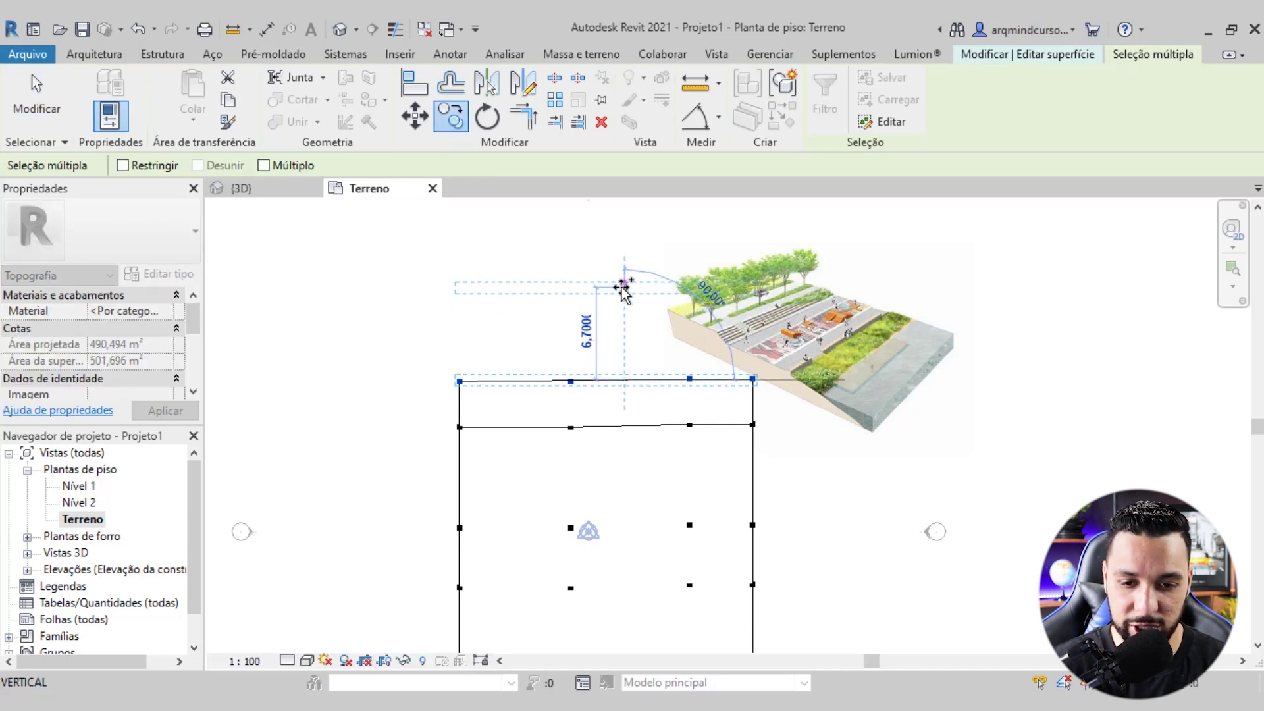
pyautogui.click(627, 282)
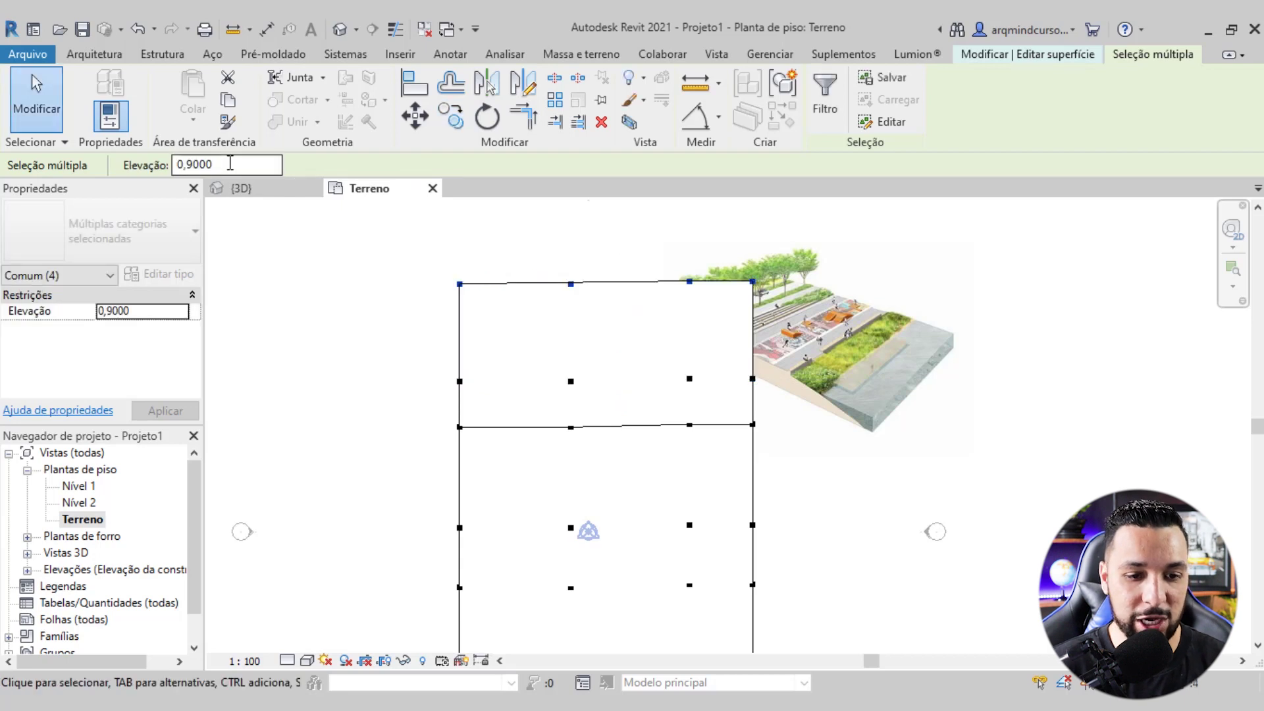
# Change the plan's visual style from the view control bar
pyautogui.scroll(-2, 732, 382)
pyautogui.scroll(2, 839, 353)
pyautogui.scroll(-1, 774, 397)
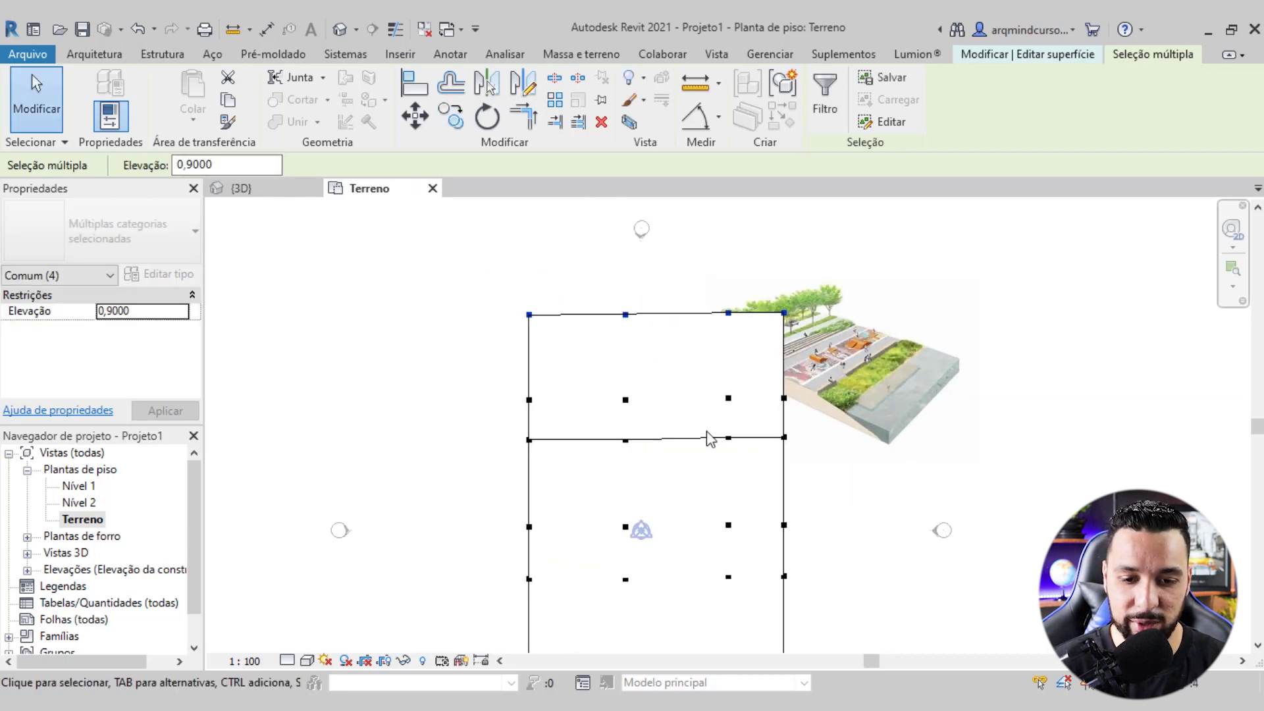
pyautogui.click(307, 660)
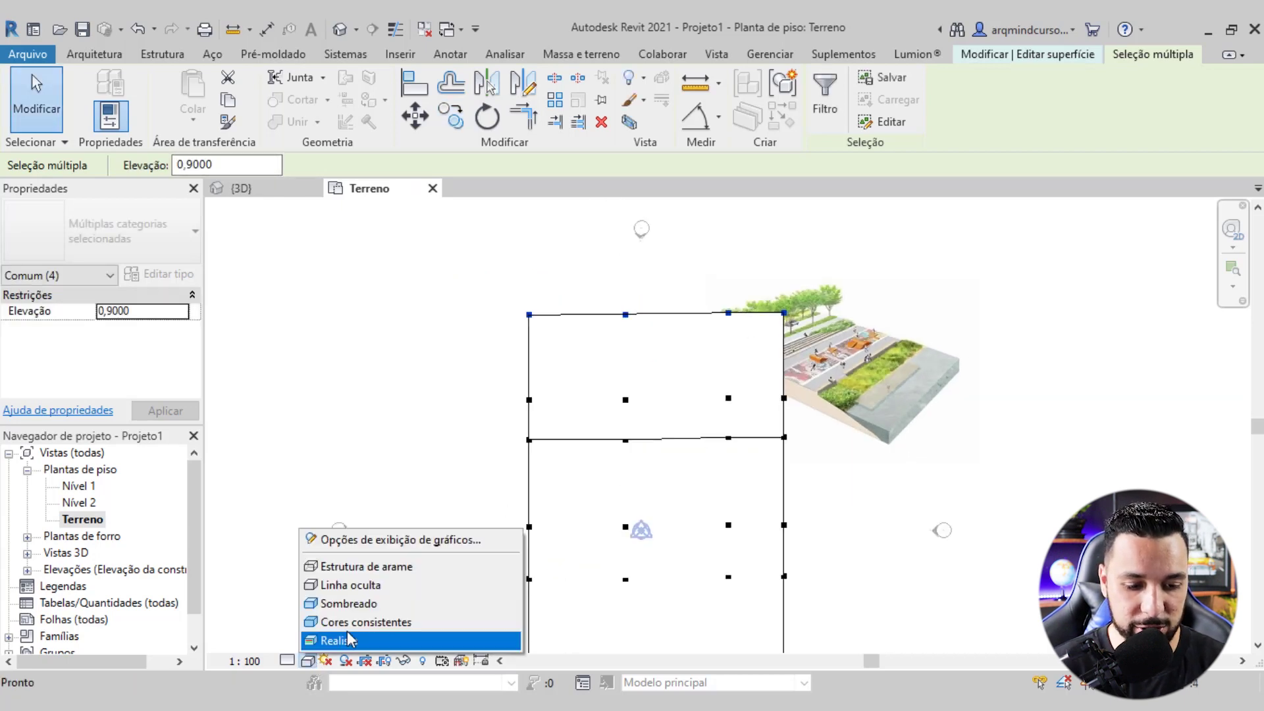
pyautogui.click(369, 565)
# Finish editing the toposurface with Concluir superfície
pyautogui.scroll(1, 721, 339)
pyautogui.scroll(2, 720, 339)
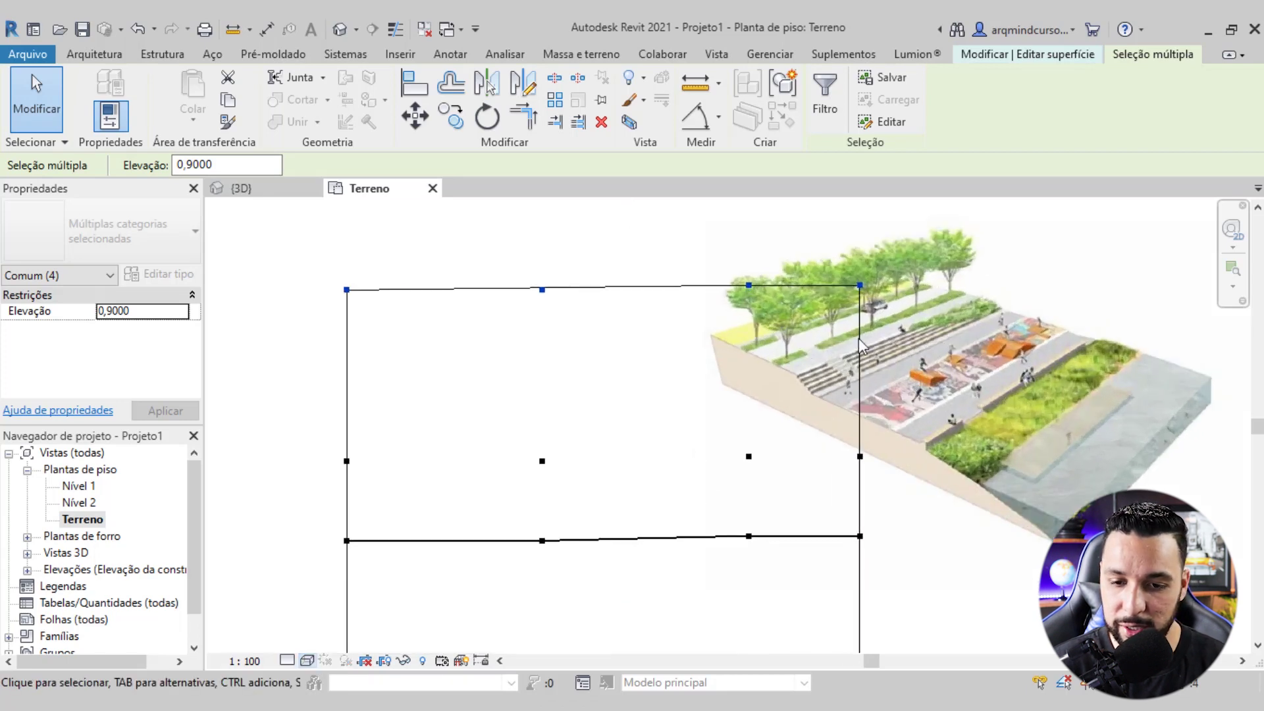
pyautogui.scroll(-1, 802, 374)
pyautogui.scroll(-2, 672, 388)
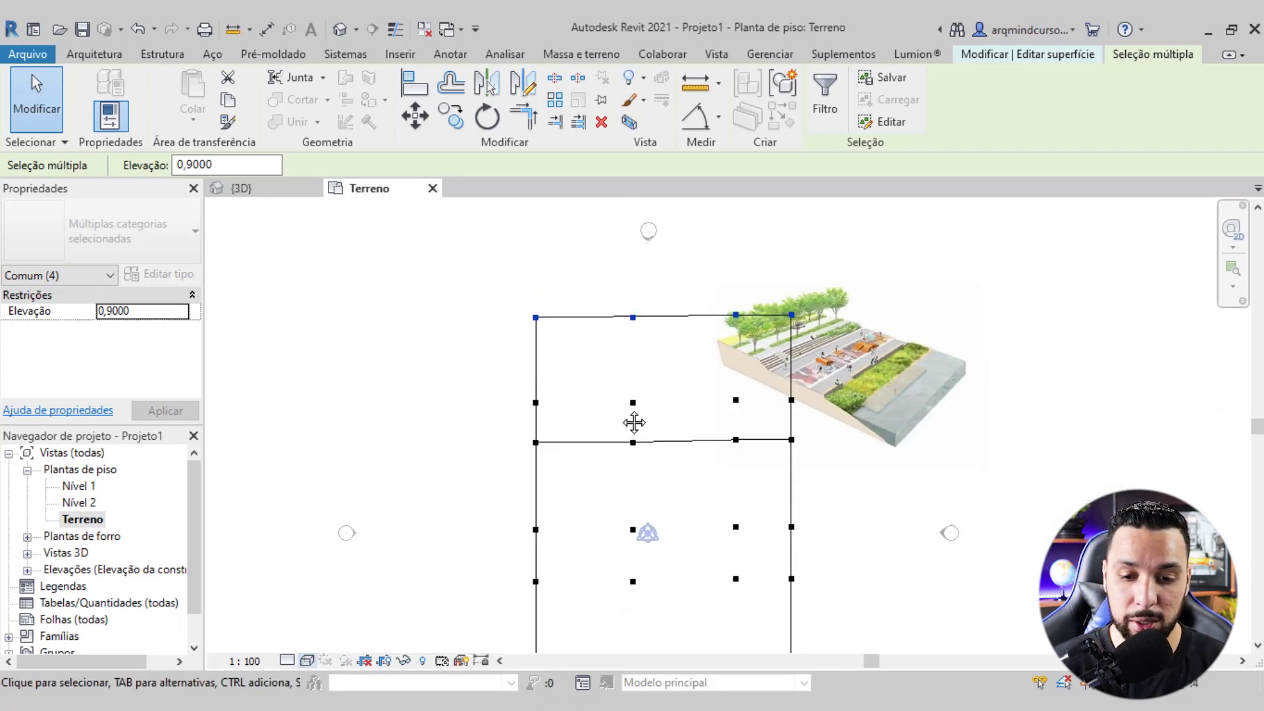
pyautogui.scroll(-1, 580, 354)
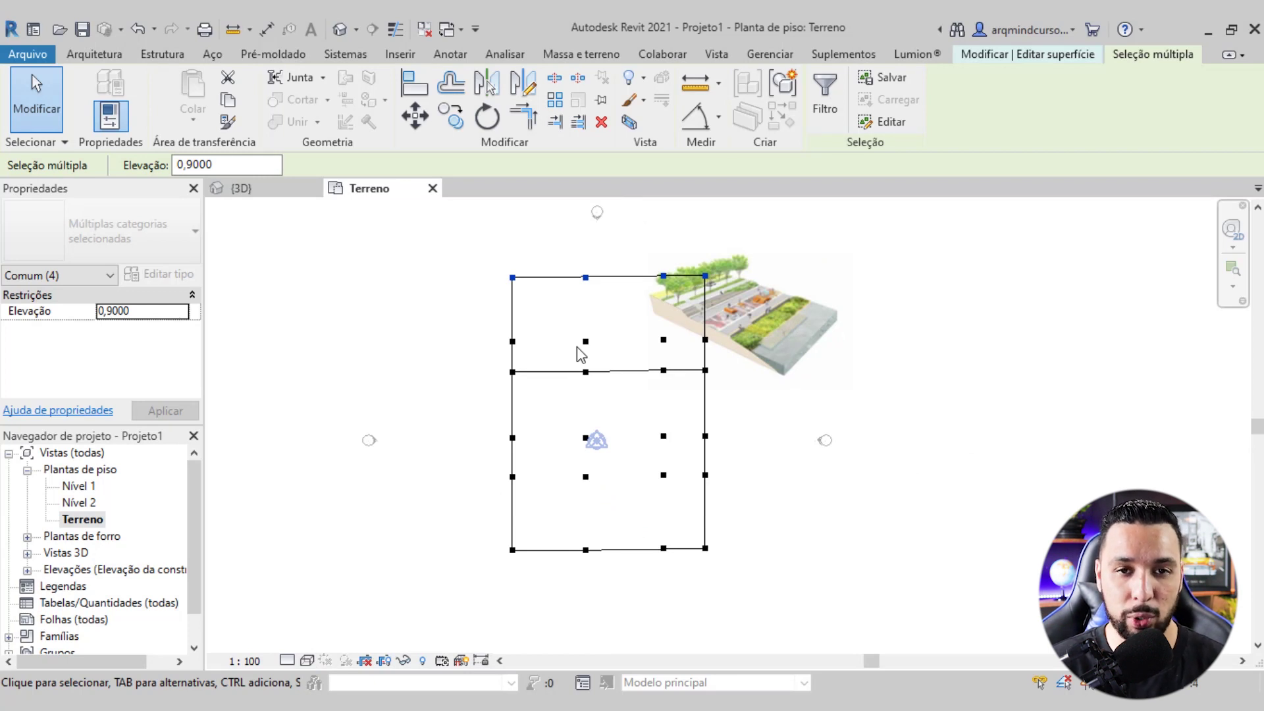
pyautogui.scroll(1, 591, 352)
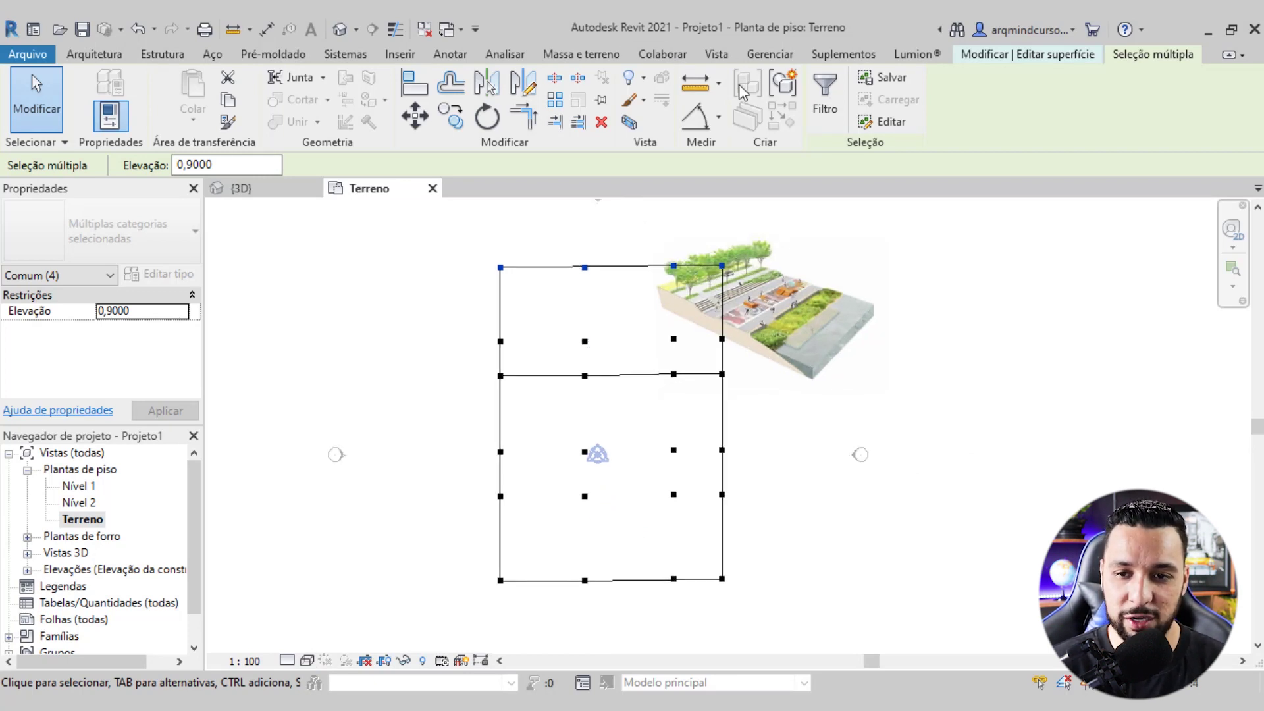
pyautogui.click(1034, 58)
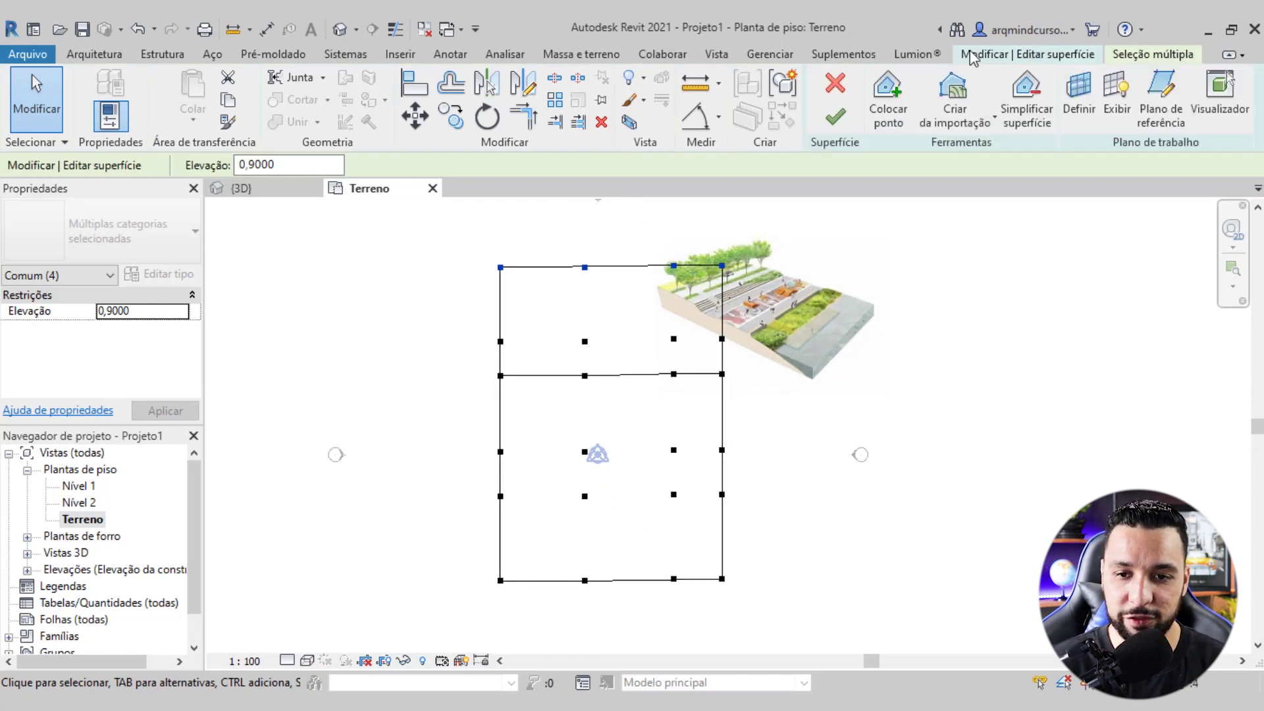
pyautogui.click(834, 118)
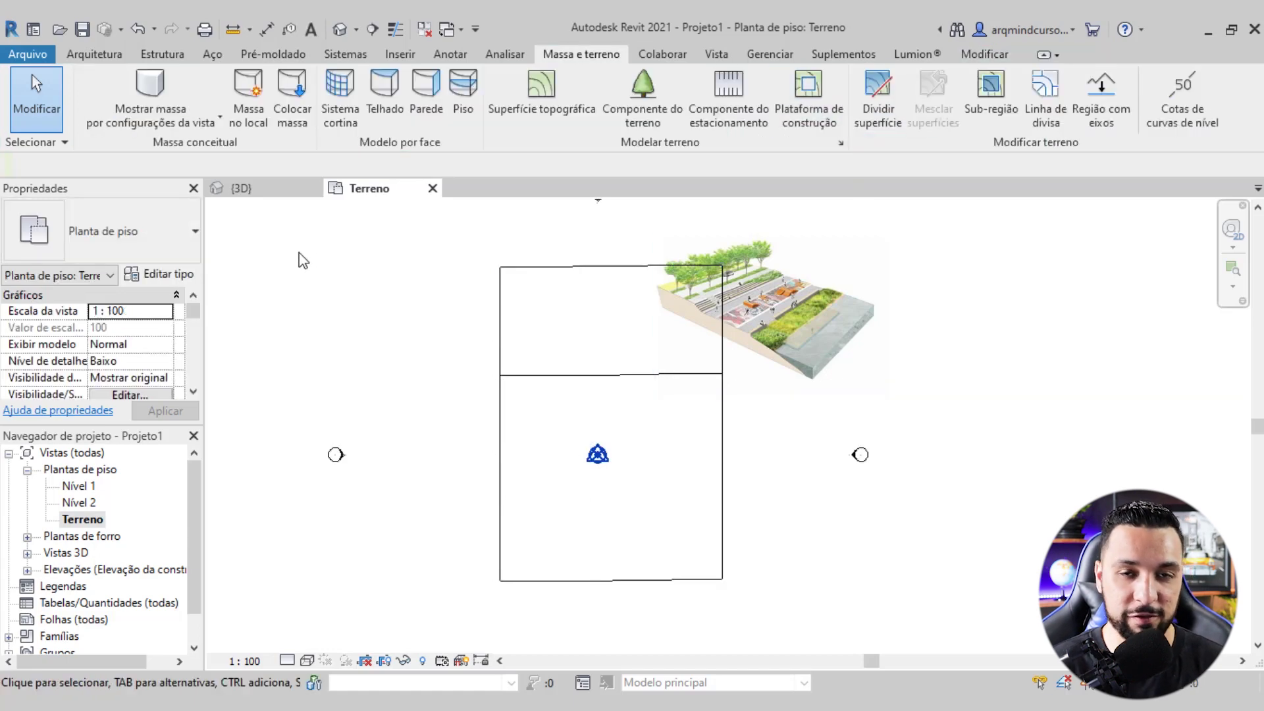
# View the sloped toposurface in {3D}, orbiting from above and selecting it
pyautogui.click(271, 191)
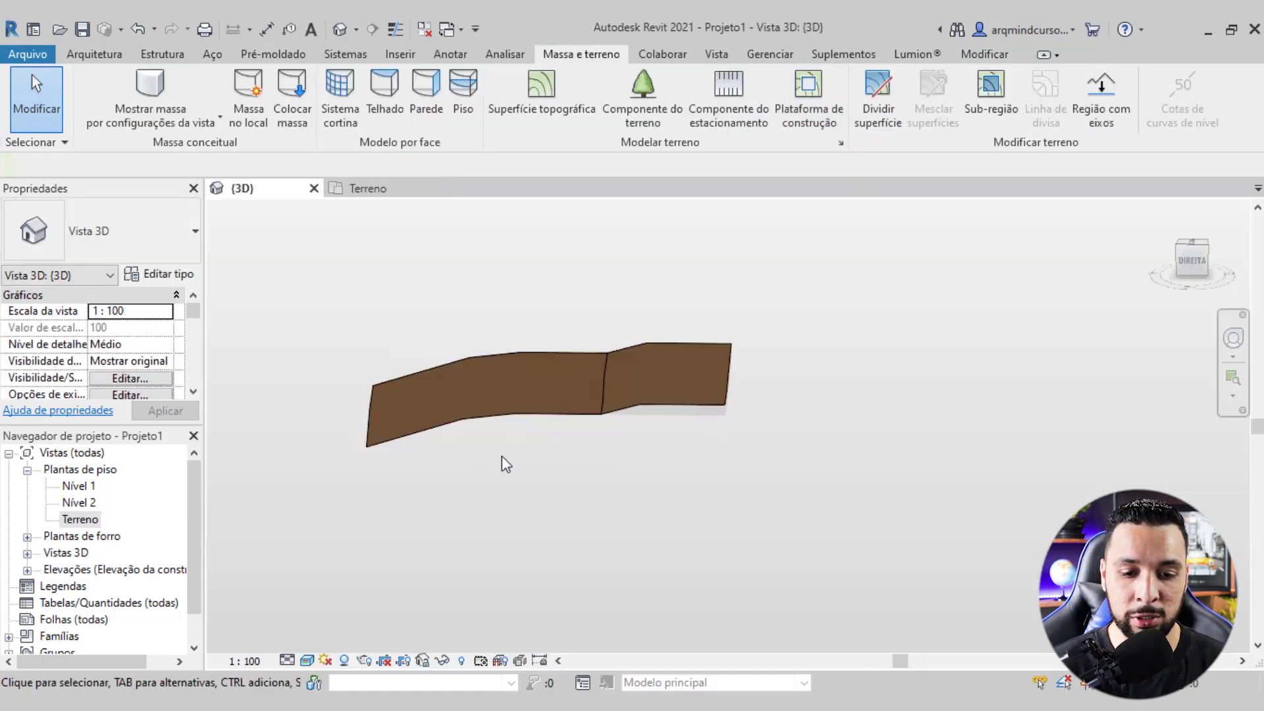
pyautogui.moveTo(404, 479)
pyautogui.keyDown('shift'); pyautogui.mouseDown(button='middle')
pyautogui.moveTo(553, 503)
pyautogui.moveTo(607, 536)
pyautogui.moveTo(539, 545)
pyautogui.moveTo(434, 312)
pyautogui.mouseUp(button='middle'); pyautogui.keyUp('shift')
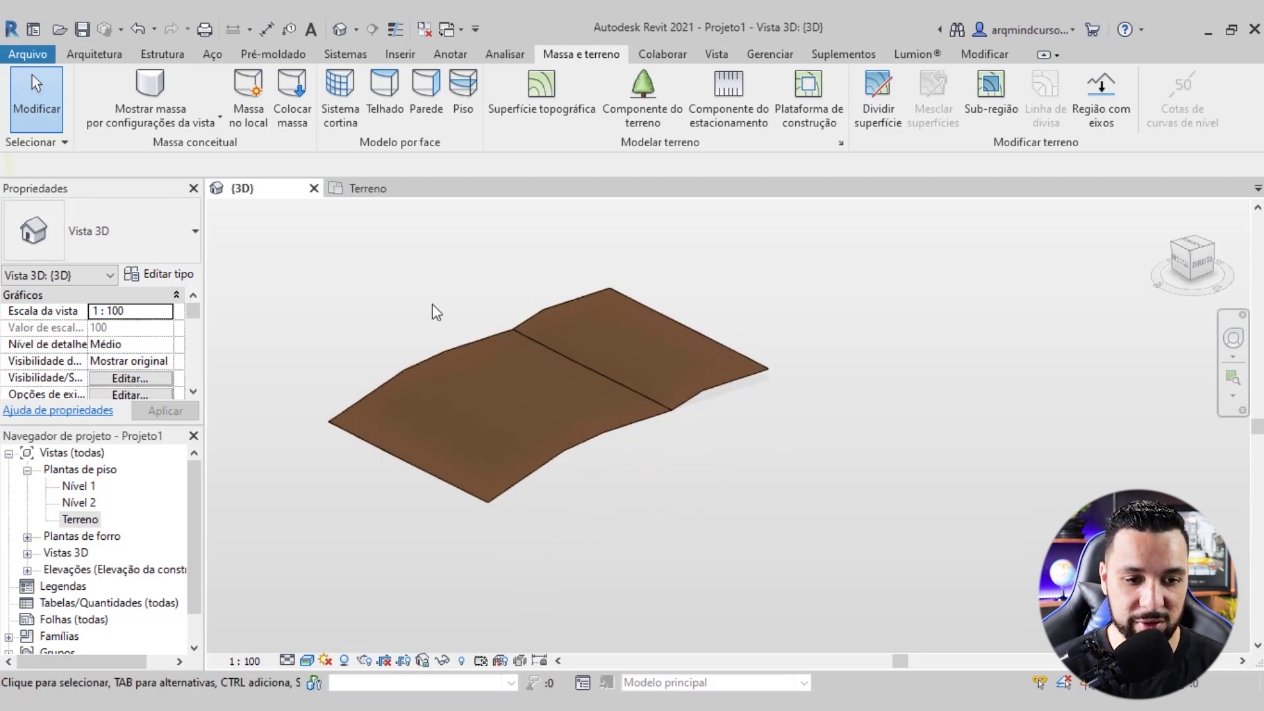
pyautogui.click(558, 457)
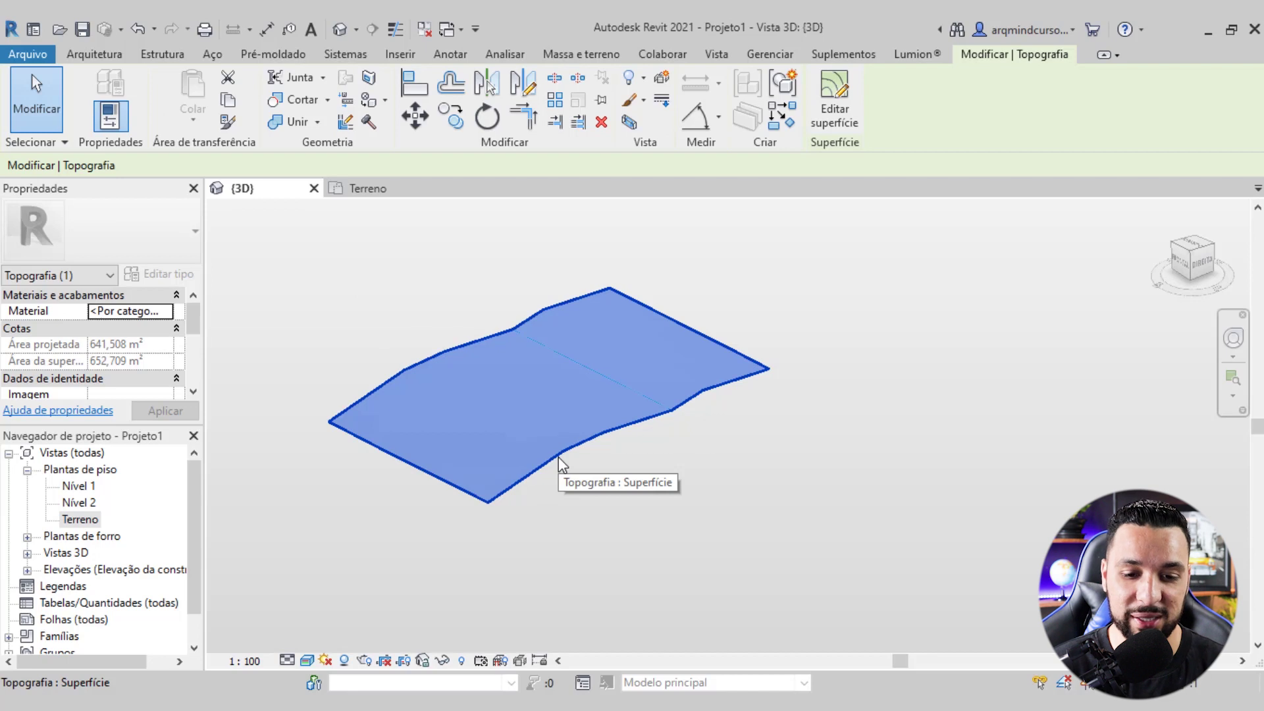
pyautogui.click(386, 188)
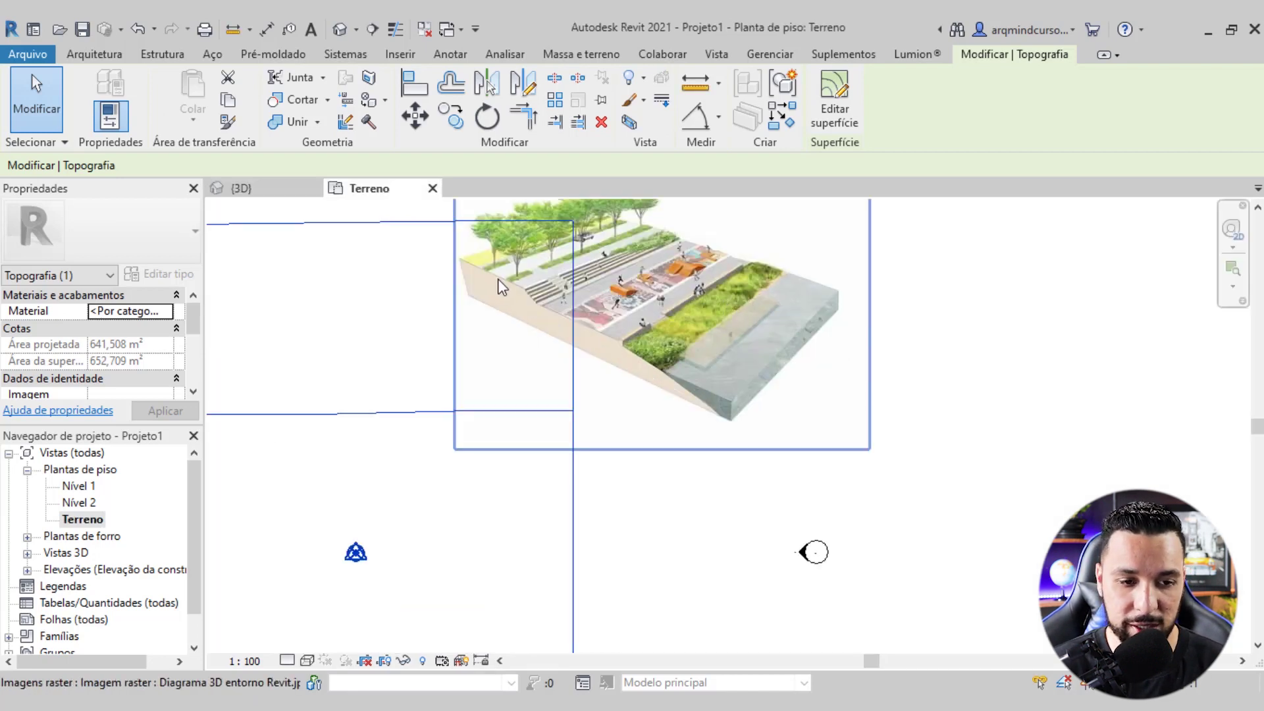
pyautogui.click(242, 189)
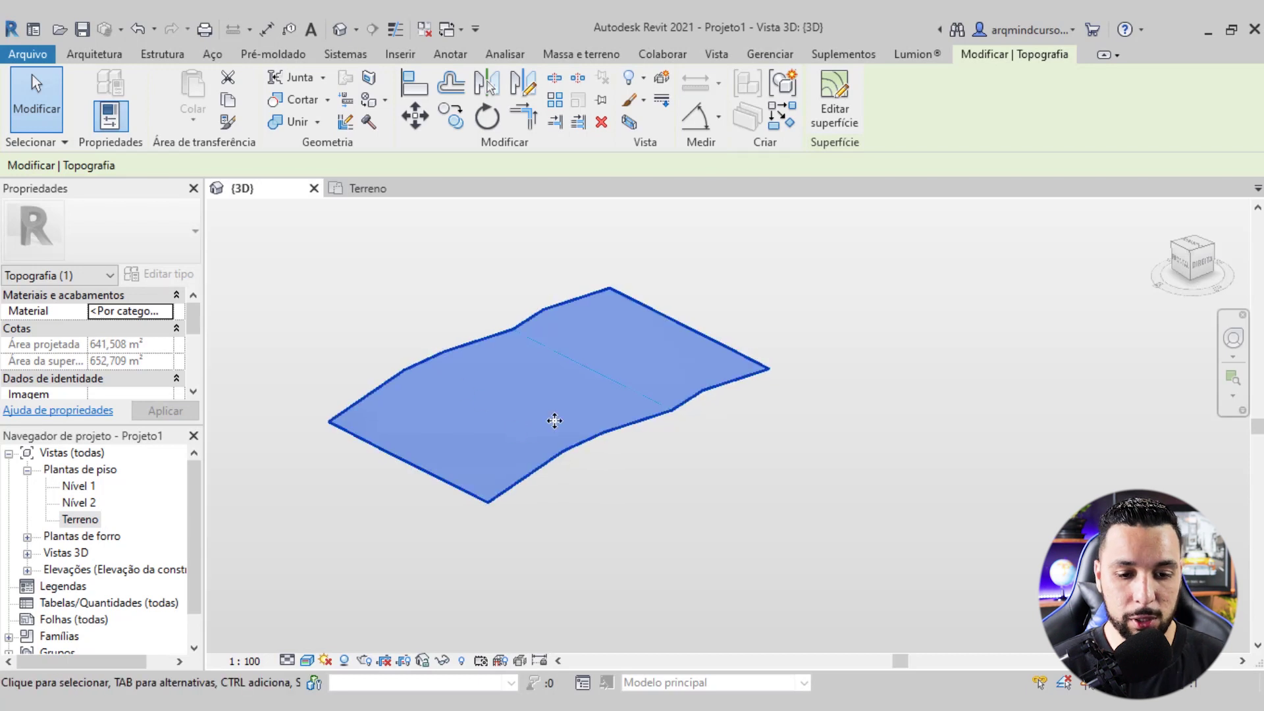
pyautogui.scroll(1, 536, 425)
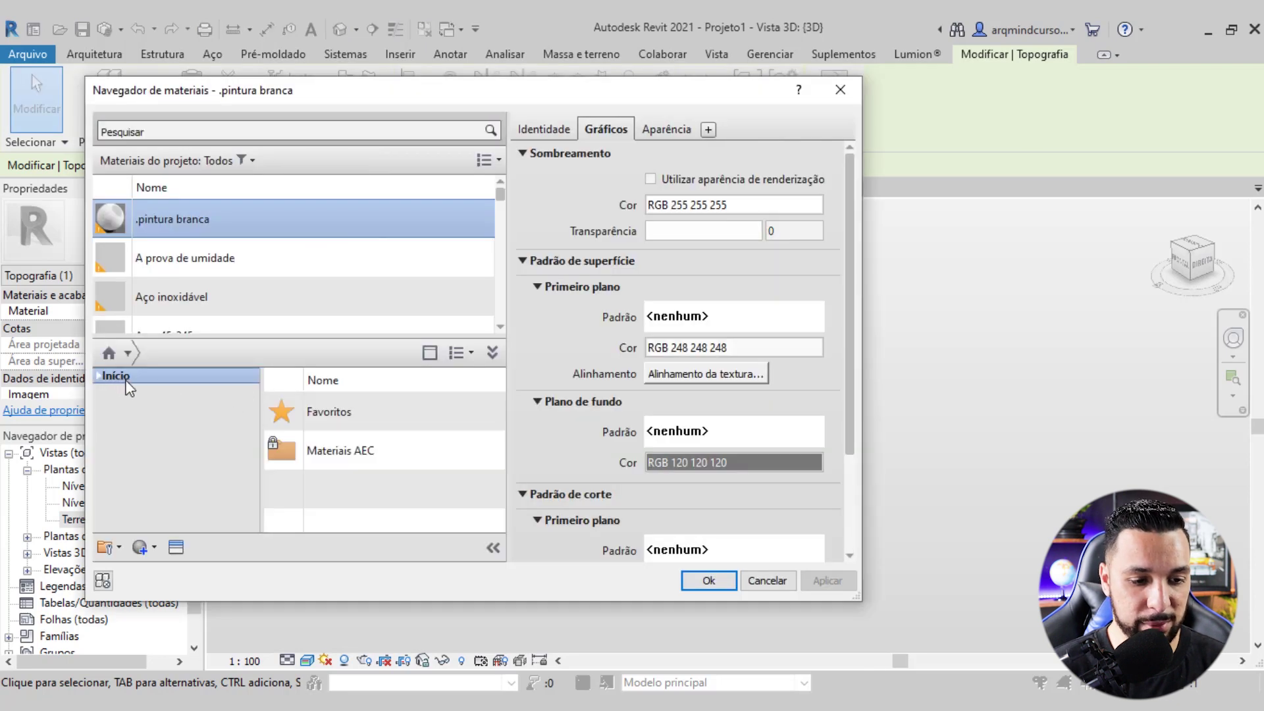
# Apply the Vegetação material, found by searching 'grama', to the terrain surface
pyautogui.scroll(-1, 278, 305)
pyautogui.scroll(1, 278, 305)
pyautogui.click(298, 131)
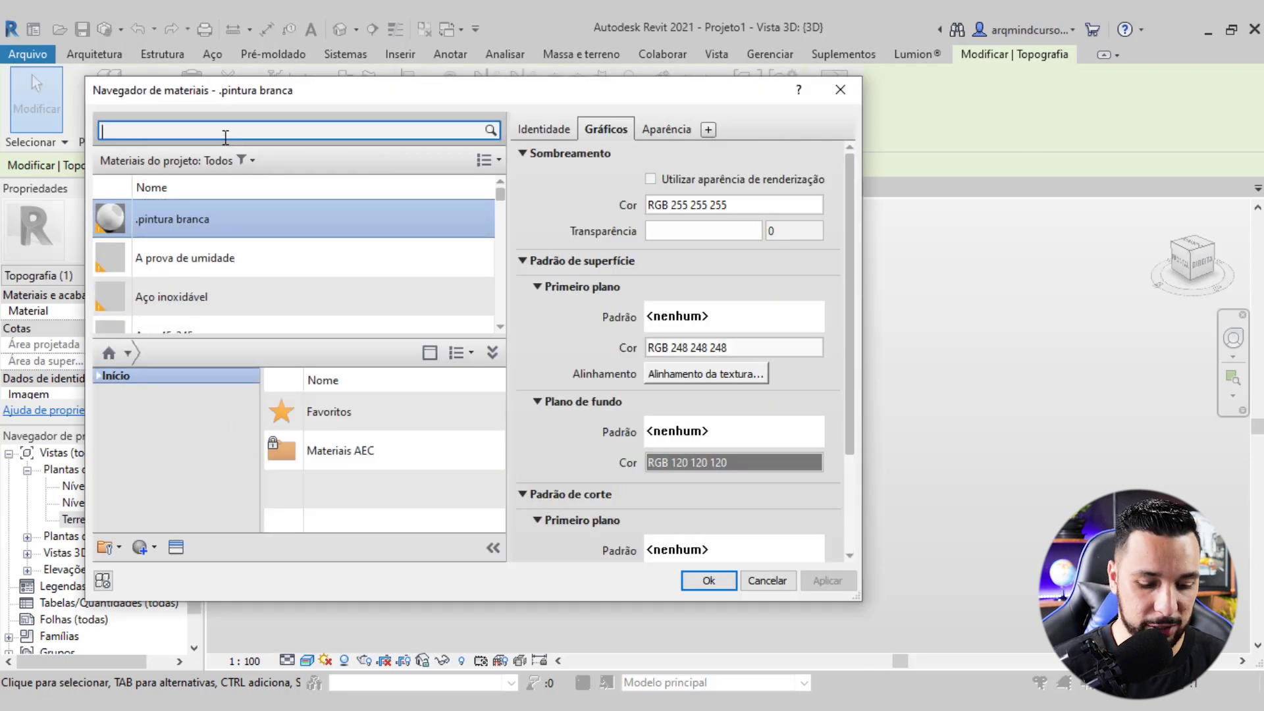
pyautogui.write('grama')
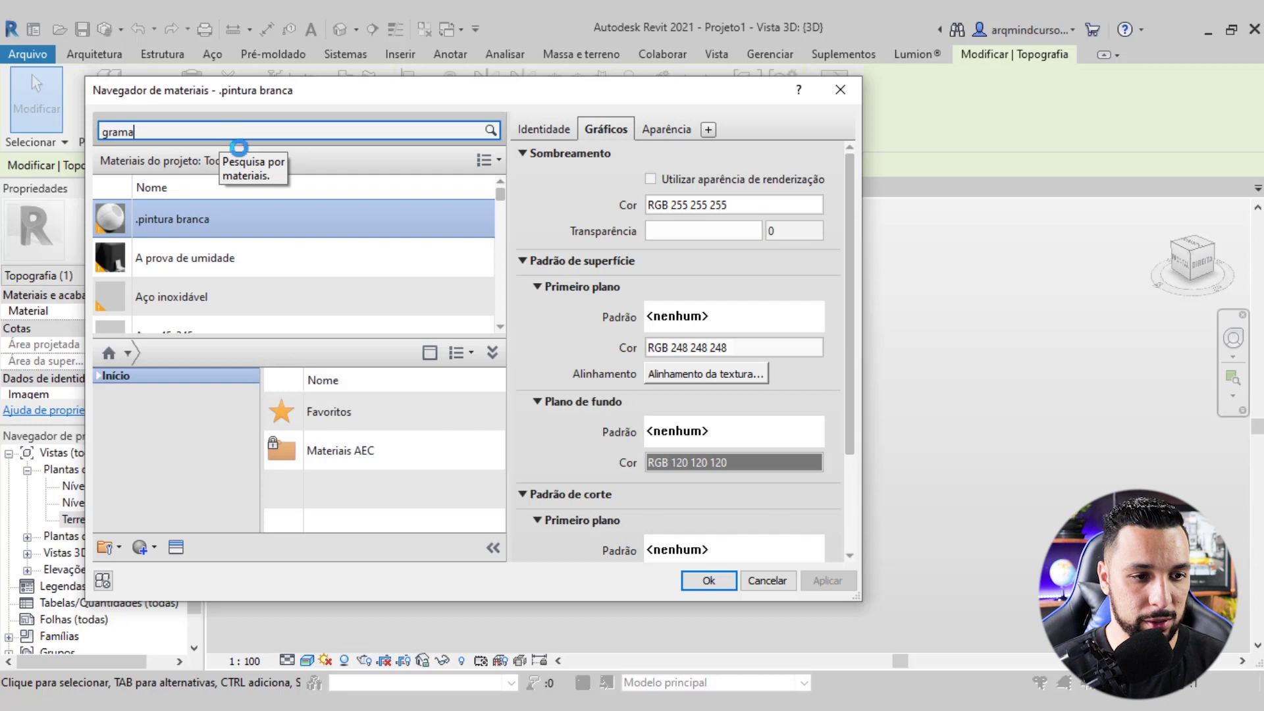
pyautogui.moveTo(386, 450)
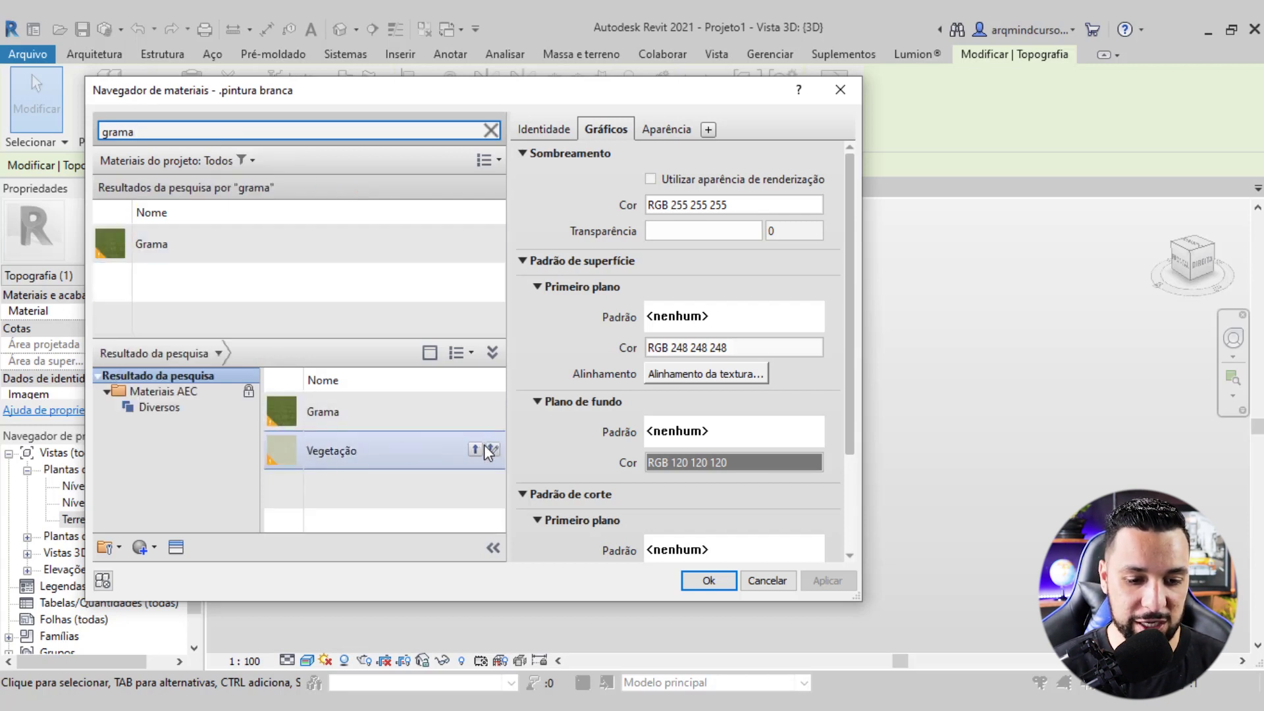
pyautogui.click(474, 451)
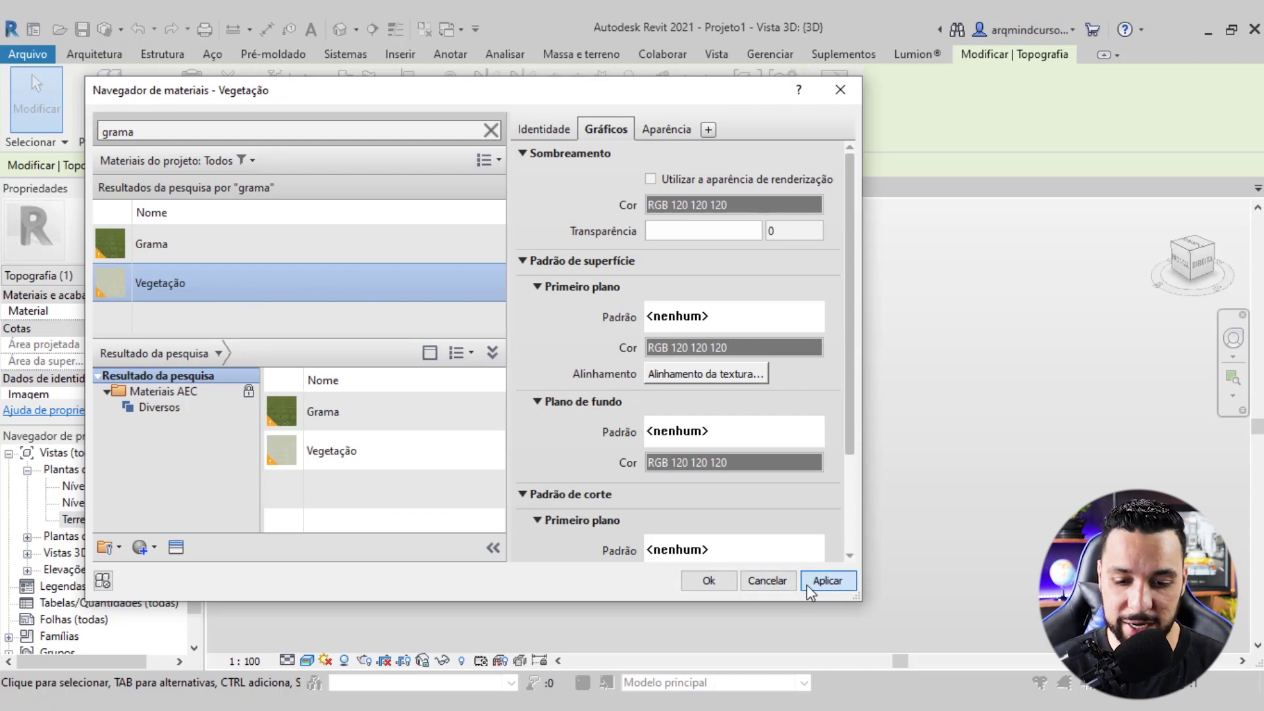
pyautogui.click(689, 587)
pyautogui.click(865, 434)
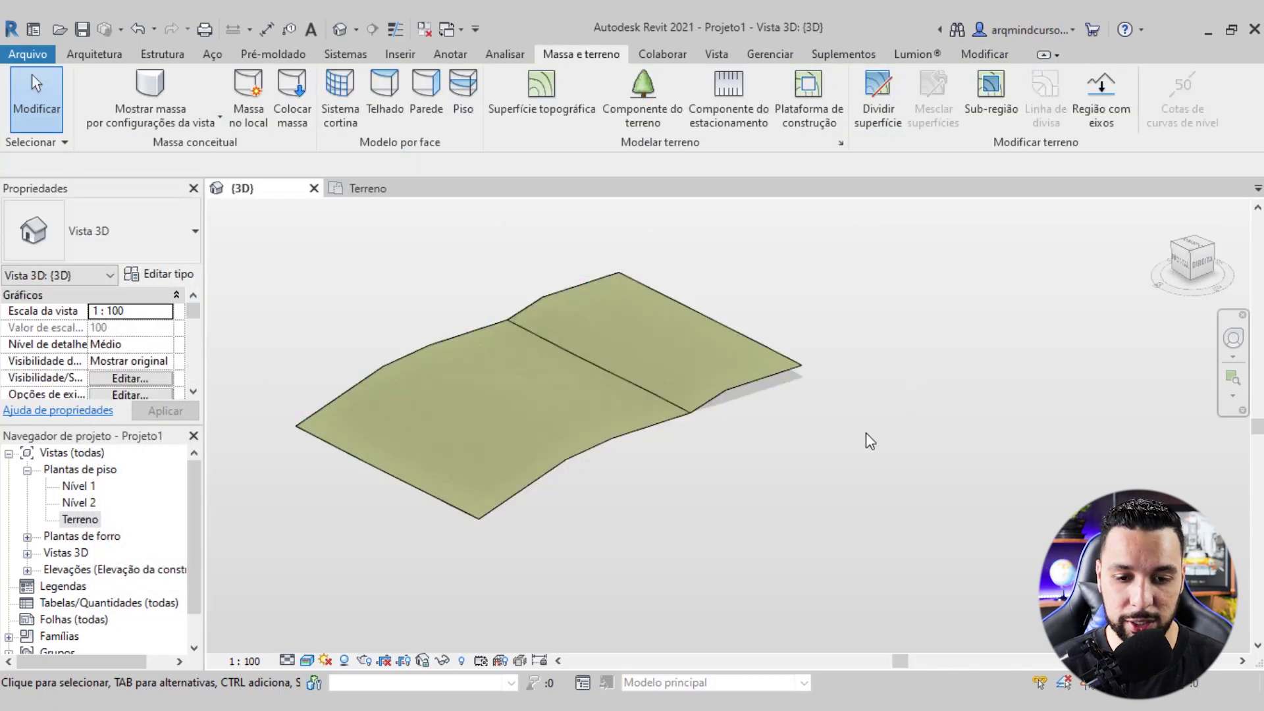
# Orbit the 3D terrain, then switch to the Terreno plan and zoom onto the reference image
pyautogui.moveTo(630, 479)
pyautogui.keyDown('shift'); pyautogui.mouseDown(button='middle')
pyautogui.moveTo(820, 472)
pyautogui.moveTo(658, 483)
pyautogui.mouseUp(button='middle'); pyautogui.keyUp('shift')
pyautogui.click(367, 189)
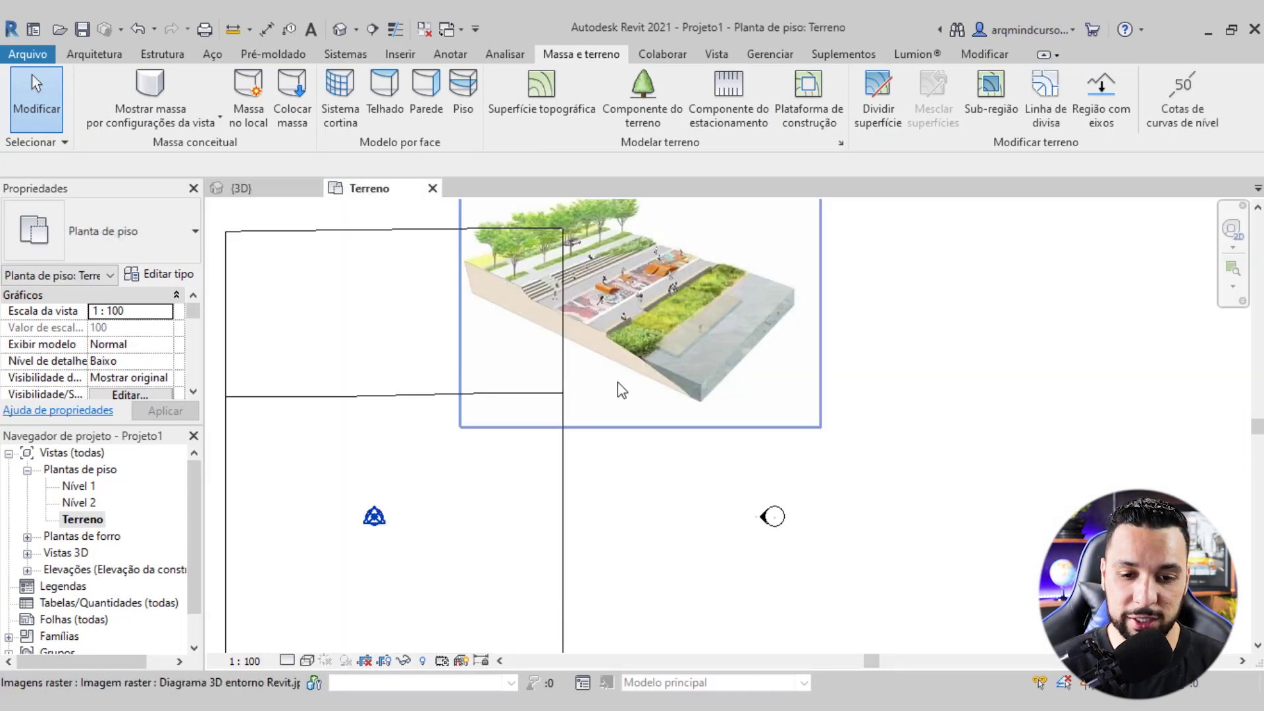
pyautogui.scroll(3, 713, 347)
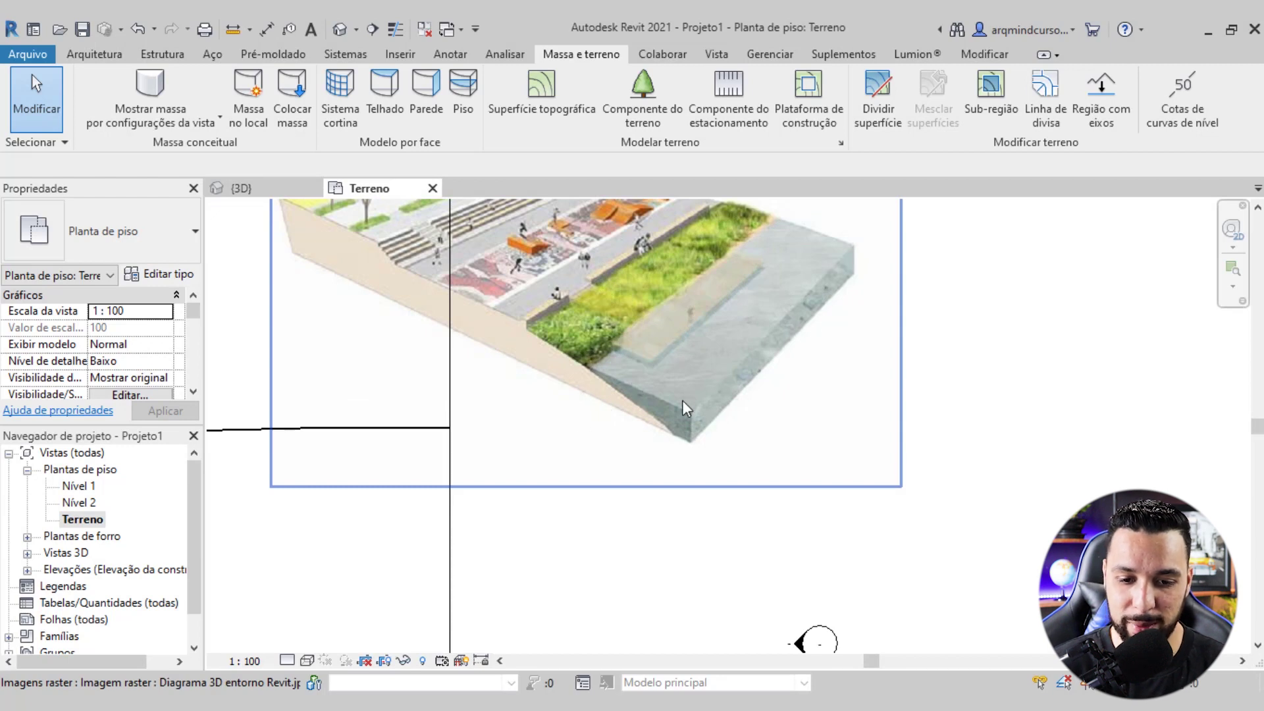
pyautogui.scroll(-1, 816, 275)
pyautogui.scroll(1, 848, 240)
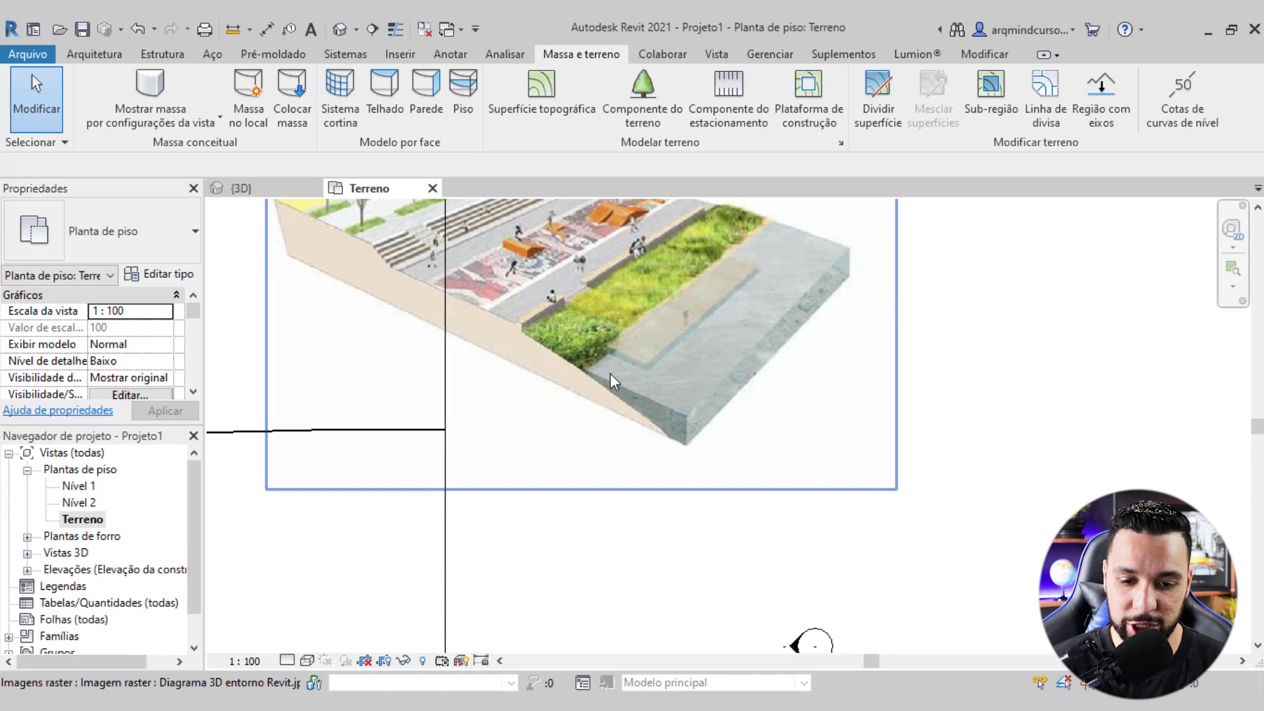
pyautogui.scroll(-1, 769, 457)
pyautogui.scroll(1, 727, 418)
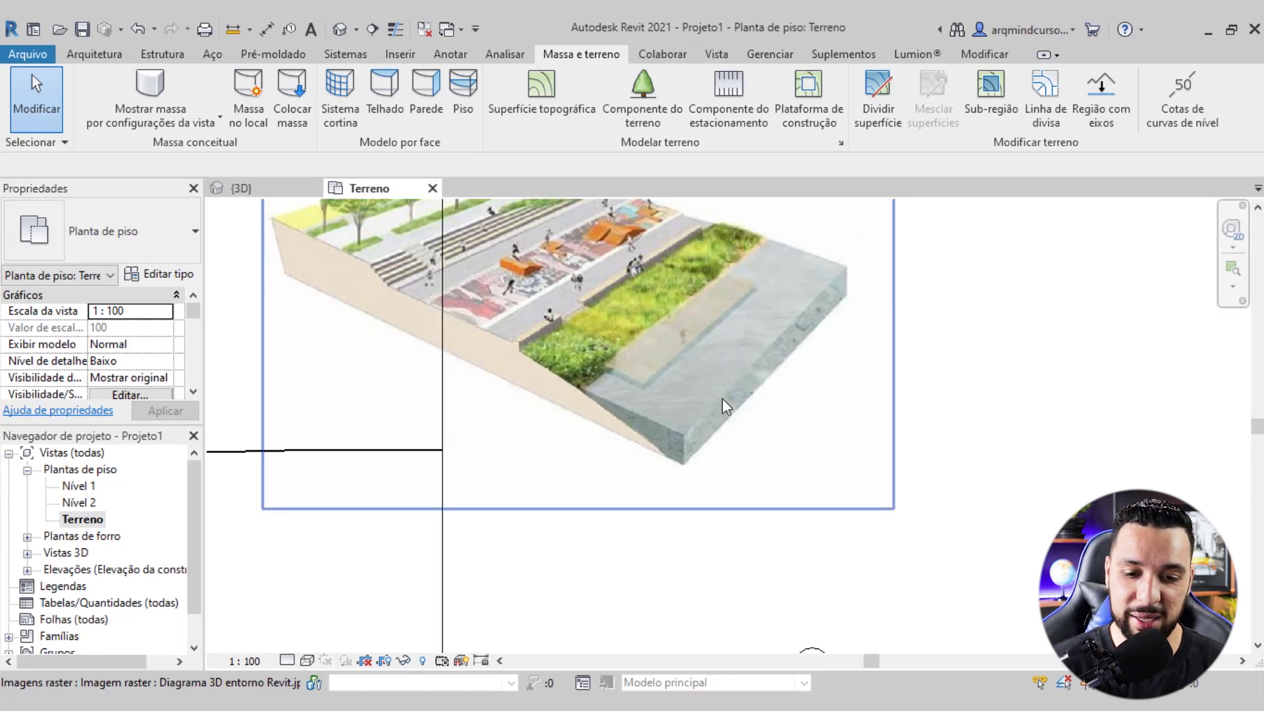
# Start a Model In-Place component from the Architecture tab's Component menu
pyautogui.scroll(-2, 747, 389)
pyautogui.scroll(-1, 729, 410)
pyautogui.scroll(-1, 657, 291)
pyautogui.scroll(-1, 632, 346)
pyautogui.scroll(1, 601, 468)
pyautogui.scroll(1, 597, 478)
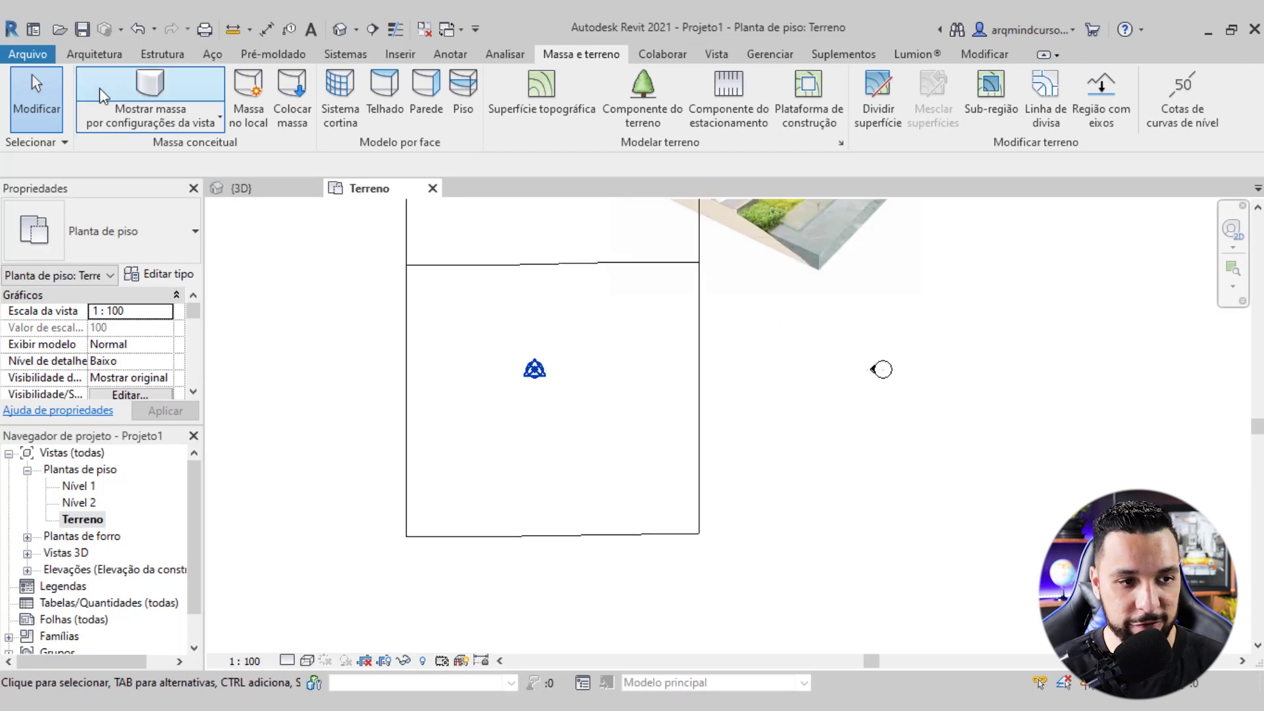
pyautogui.click(96, 54)
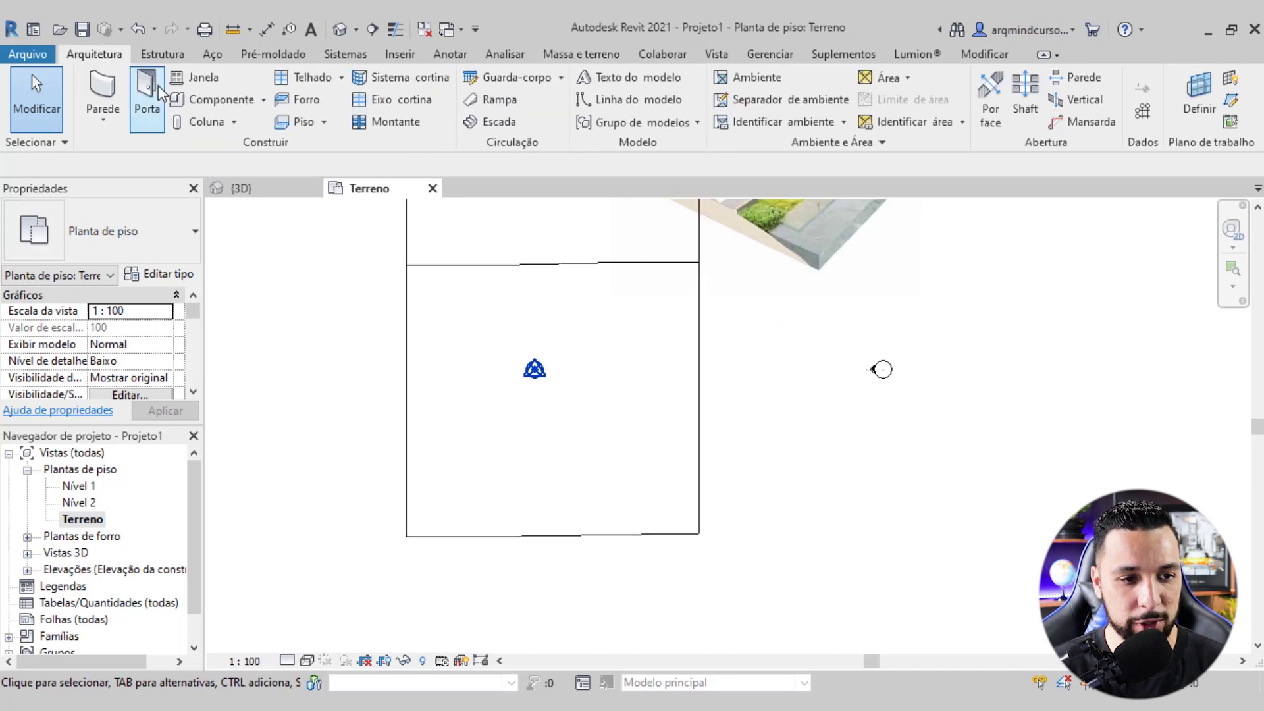
pyautogui.click(264, 103)
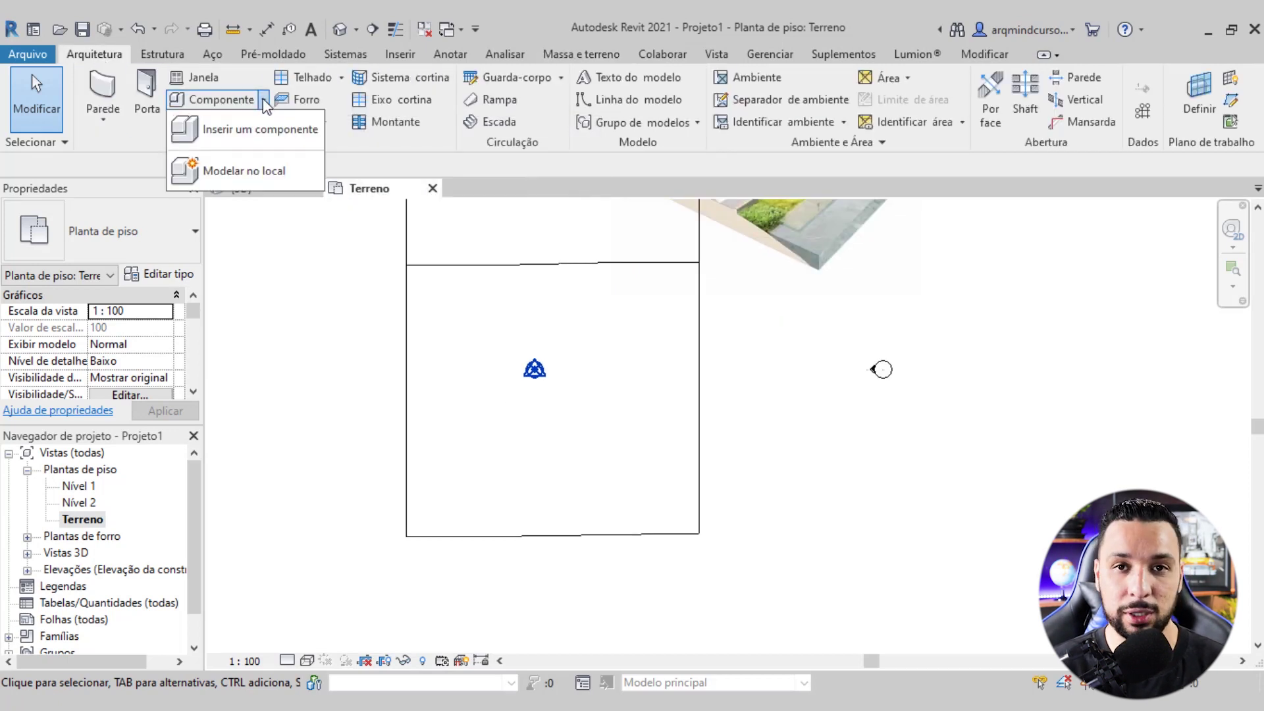
pyautogui.click(253, 170)
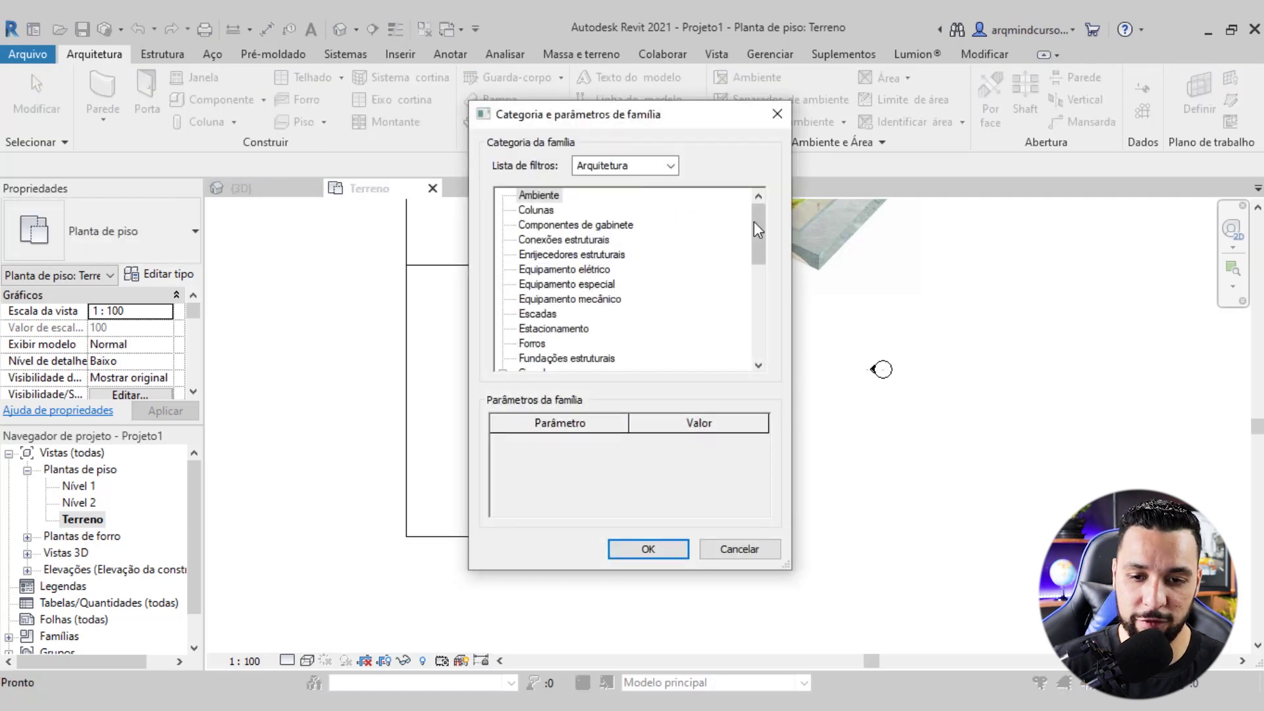
# Choose the Generic Models category and name the in-place family 'Agua'
pyautogui.moveTo(753, 221); pyautogui.dragTo(758, 276)
pyautogui.click(577, 315)
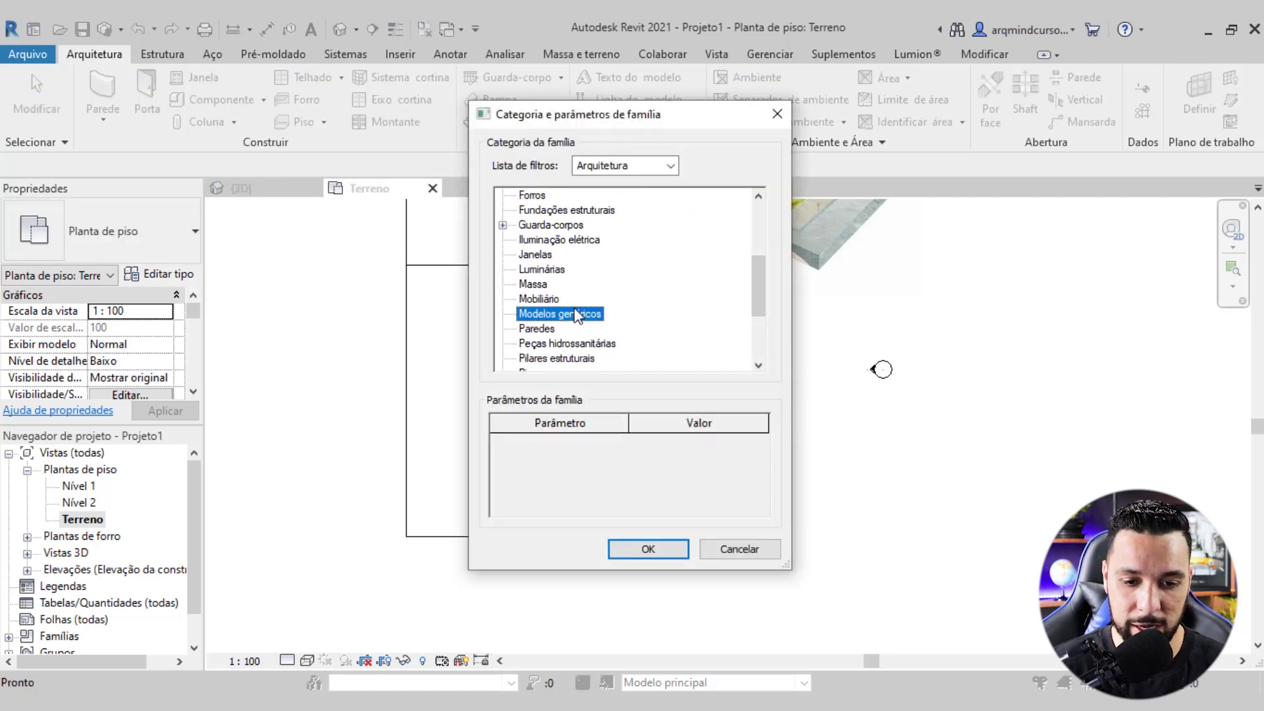
pyautogui.click(678, 555)
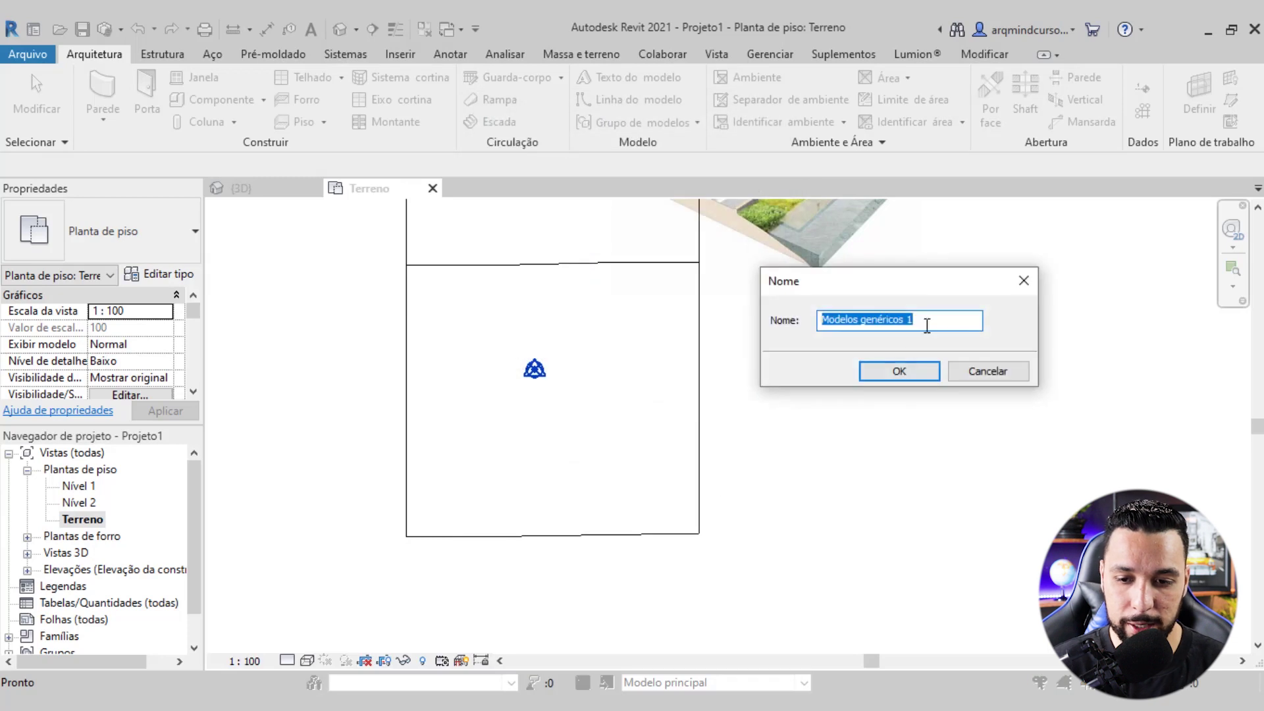
pyautogui.write('Ag')
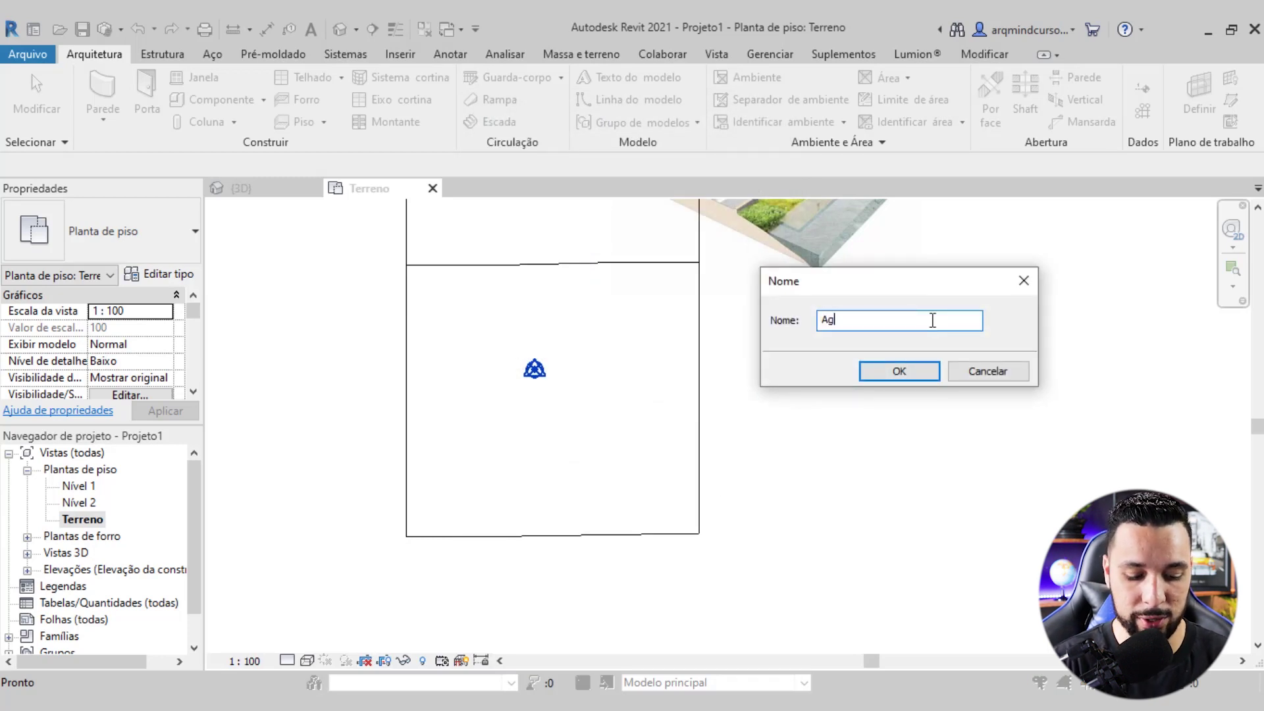
pyautogui.write('ua')
pyautogui.click(925, 372)
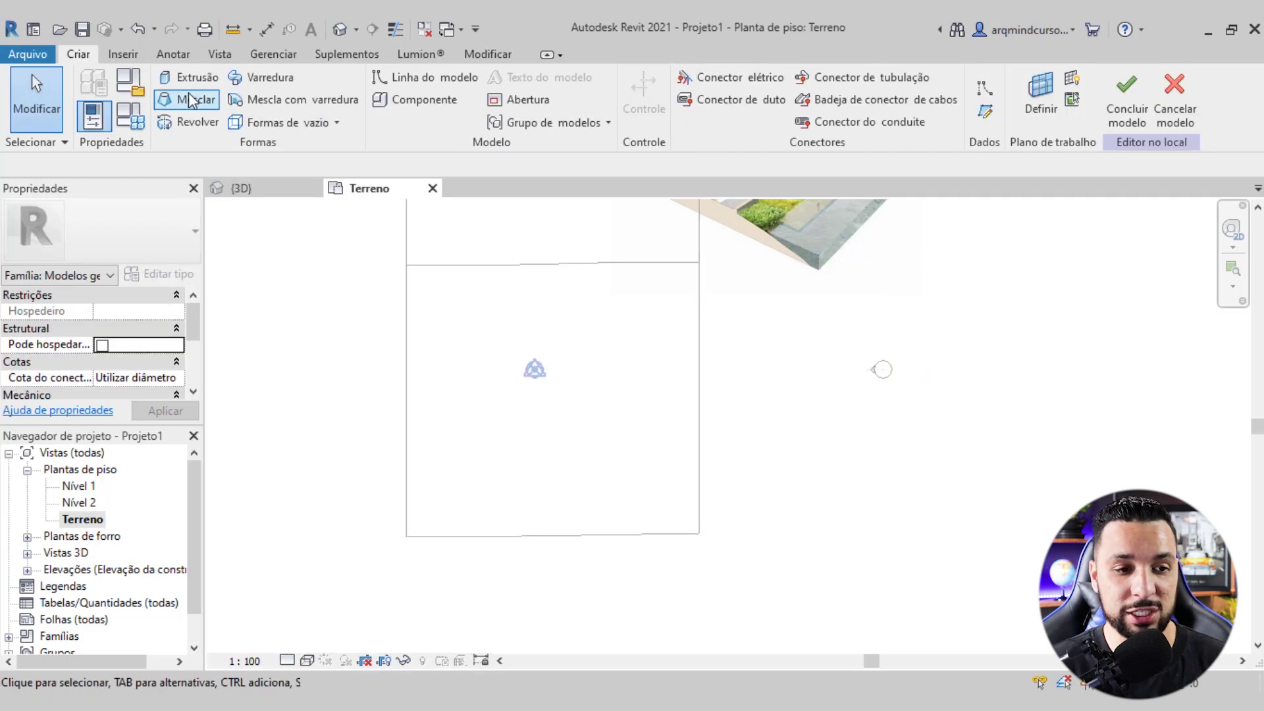
# Sketch a rectangular extrusion over the lower terrain strip and finish the sketch
pyautogui.click(191, 76)
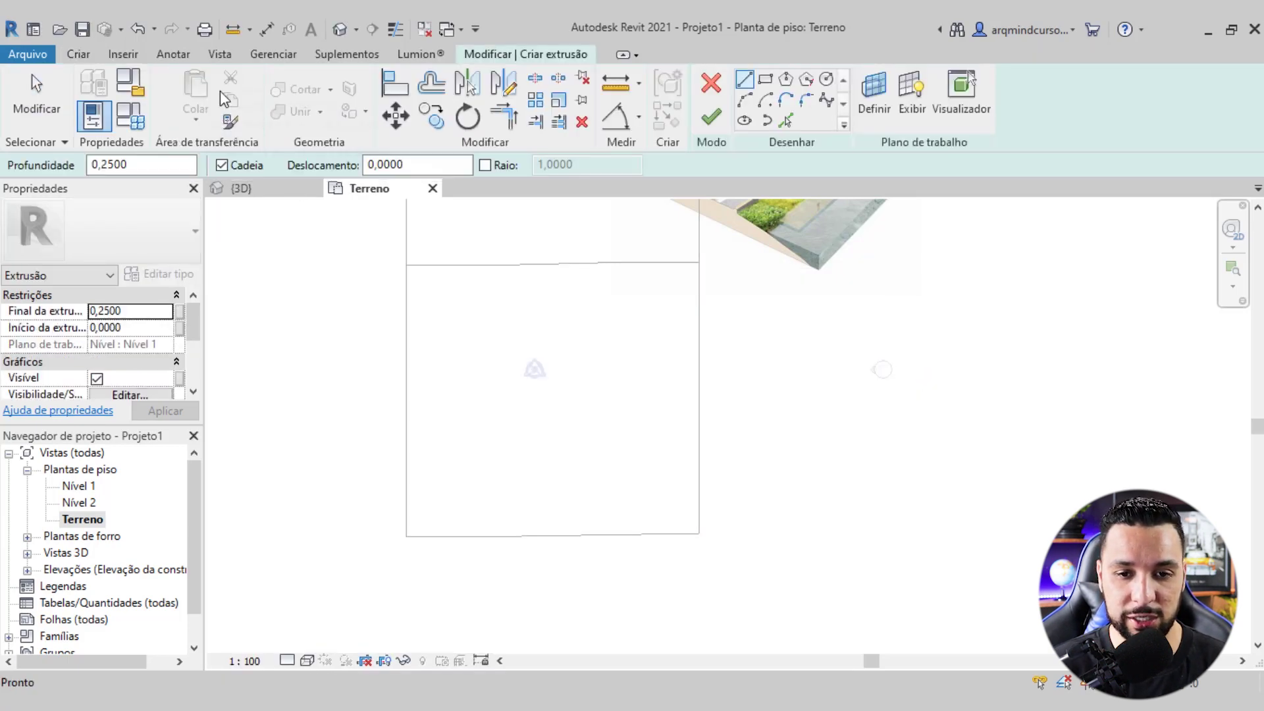
pyautogui.click(765, 81)
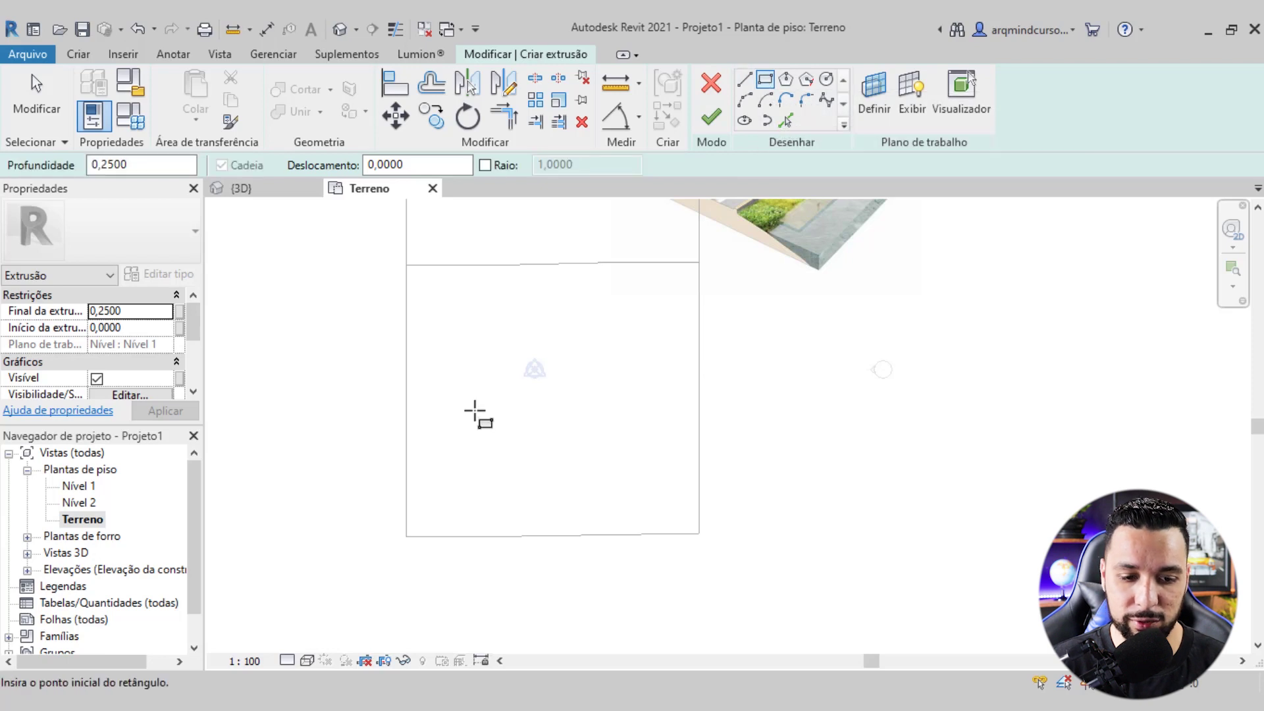
pyautogui.click(407, 450)
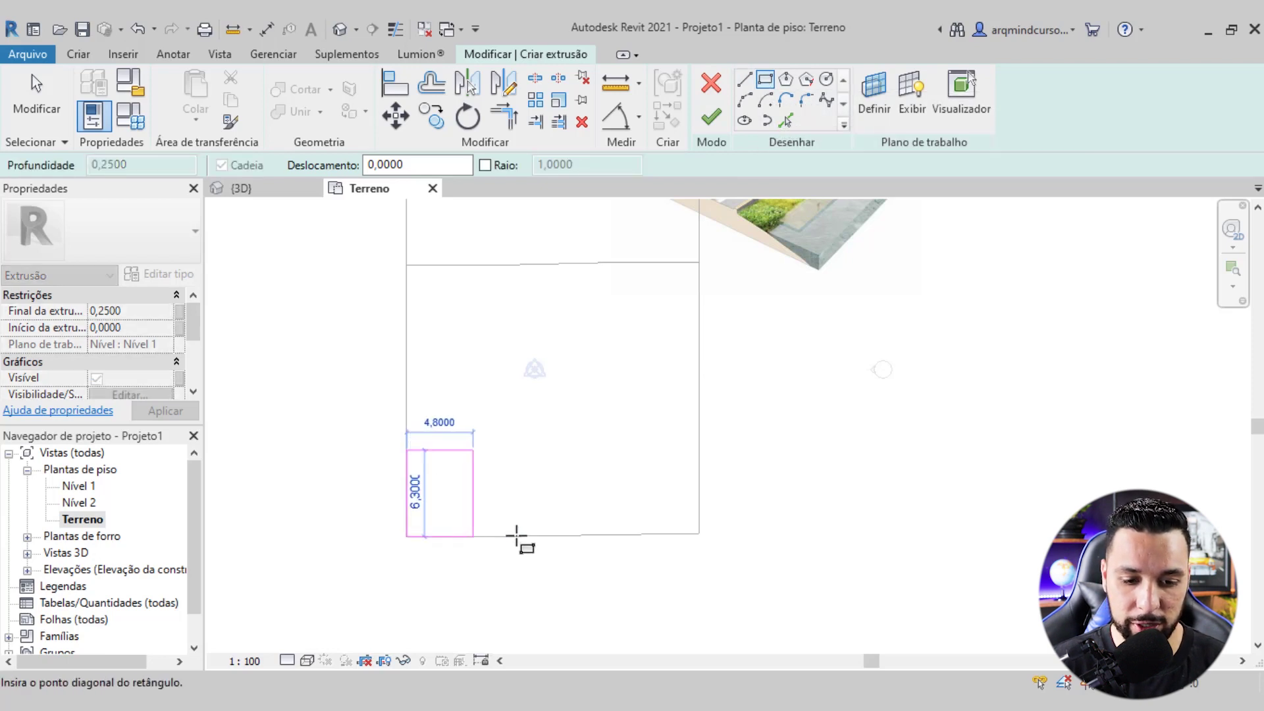
pyautogui.scroll(1, 696, 530)
pyautogui.scroll(1, 700, 529)
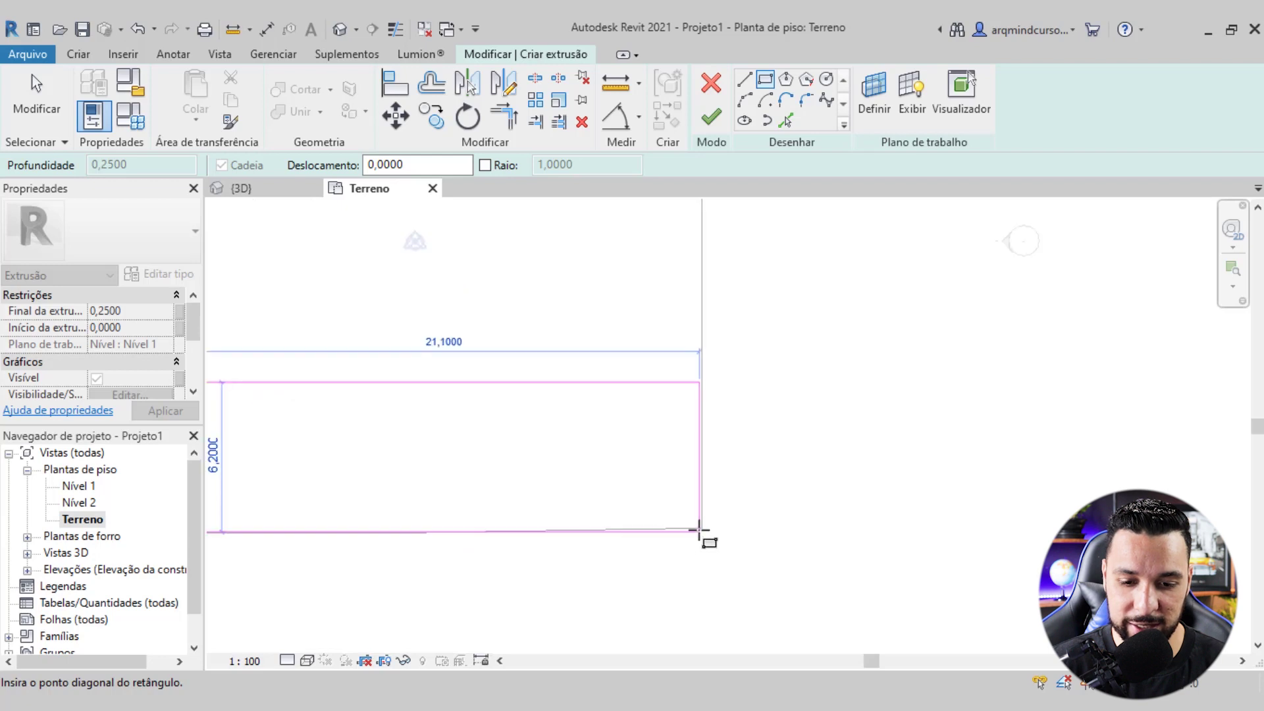
pyautogui.click(702, 532)
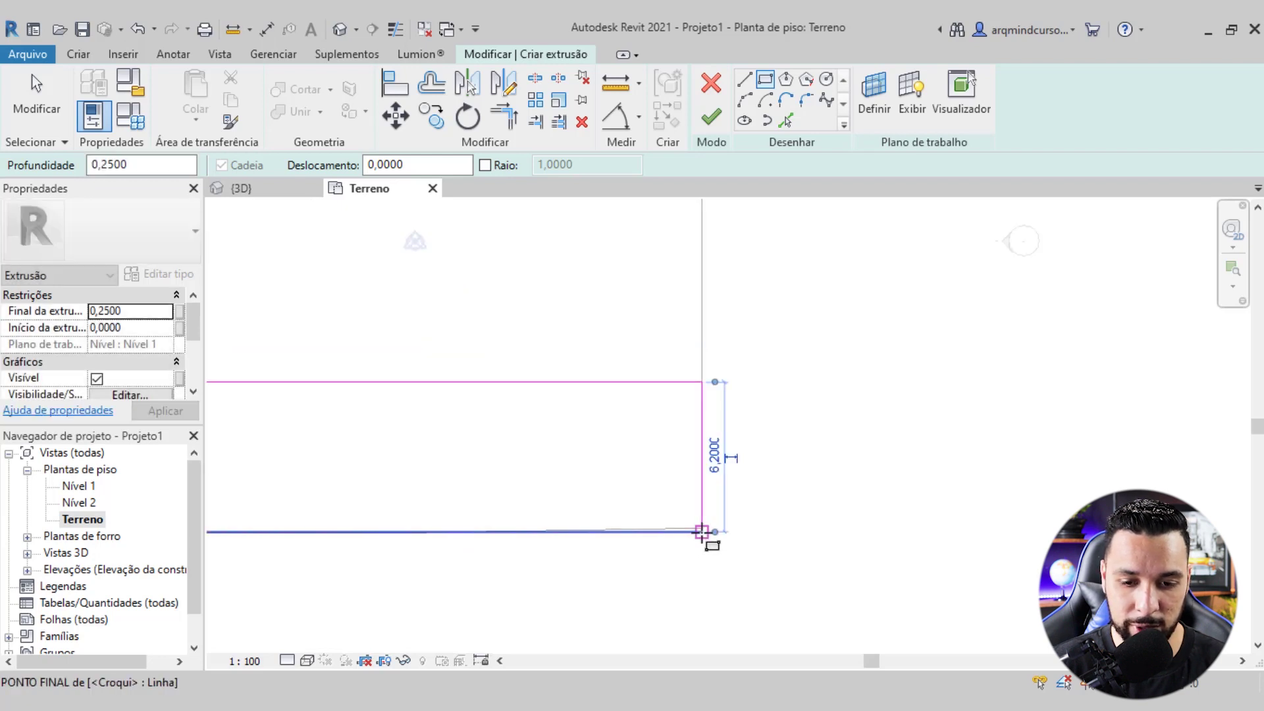
pyautogui.scroll(-1, 722, 262)
pyautogui.click(711, 117)
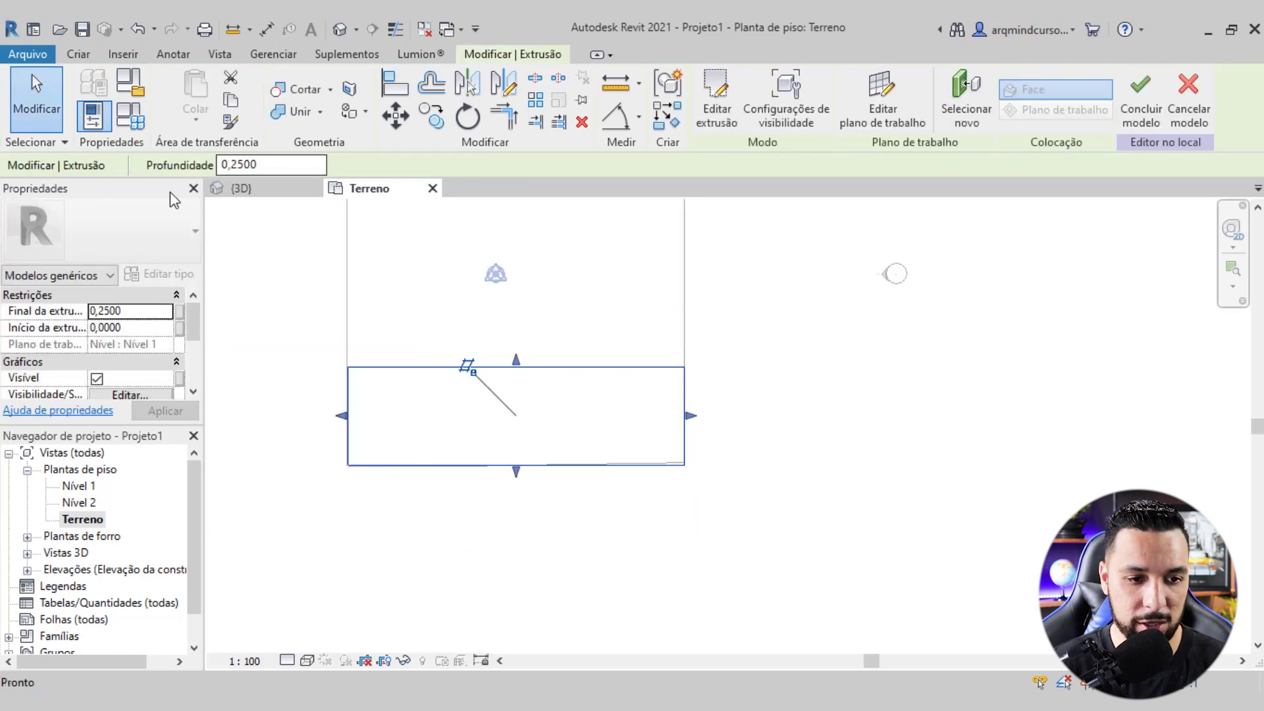
# In 3D, drag the extrusion's shape handles into a deep box from -2.9807 to 0.5043
pyautogui.click(255, 188)
pyautogui.moveTo(525, 431)
pyautogui.keyDown('shift'); pyautogui.mouseDown(button='middle')
pyautogui.moveTo(443, 474)
pyautogui.moveTo(415, 417)
pyautogui.moveTo(424, 485)
pyautogui.moveTo(422, 434)
pyautogui.mouseUp(button='middle'); pyautogui.keyUp('shift')
pyautogui.moveTo(422, 435); pyautogui.dragTo(432, 477)
pyautogui.moveTo(432, 477)
pyautogui.keyDown('shift'); pyautogui.mouseDown(button='middle')
pyautogui.moveTo(449, 560)
pyautogui.moveTo(409, 410)
pyautogui.moveTo(428, 487)
pyautogui.moveTo(446, 436)
pyautogui.mouseUp(button='middle'); pyautogui.keyUp('shift')
pyautogui.moveTo(445, 436)
pyautogui.mouseDown()
pyautogui.moveTo(435, 427)
pyautogui.moveTo(448, 456)
pyautogui.mouseUp()
# Assign the library Água material to the water box extrusion
pyautogui.press('Escape')
pyautogui.moveTo(448, 456)
pyautogui.keyDown('shift'); pyautogui.mouseDown(button='middle')
pyautogui.moveTo(545, 531)
pyautogui.moveTo(516, 542)
pyautogui.moveTo(670, 562)
pyautogui.moveTo(714, 584)
pyautogui.moveTo(581, 601)
pyautogui.mouseUp(button='middle'); pyautogui.keyUp('shift')
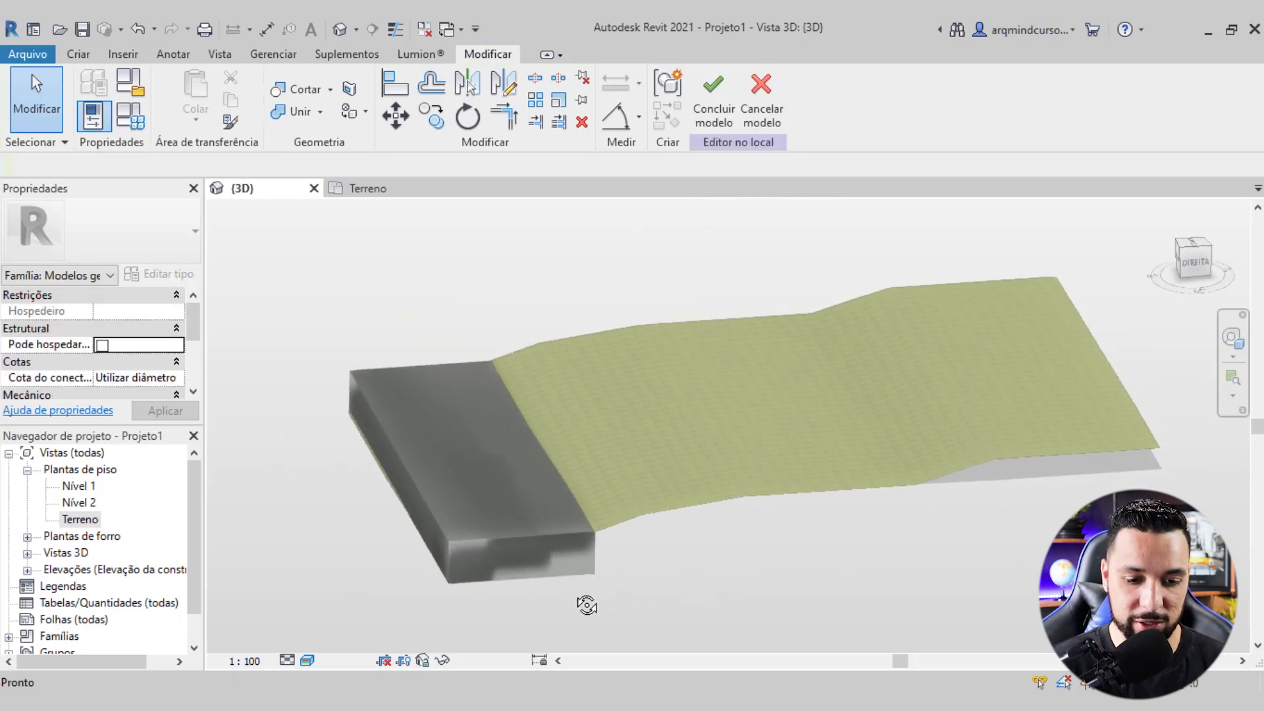
pyautogui.click(355, 376)
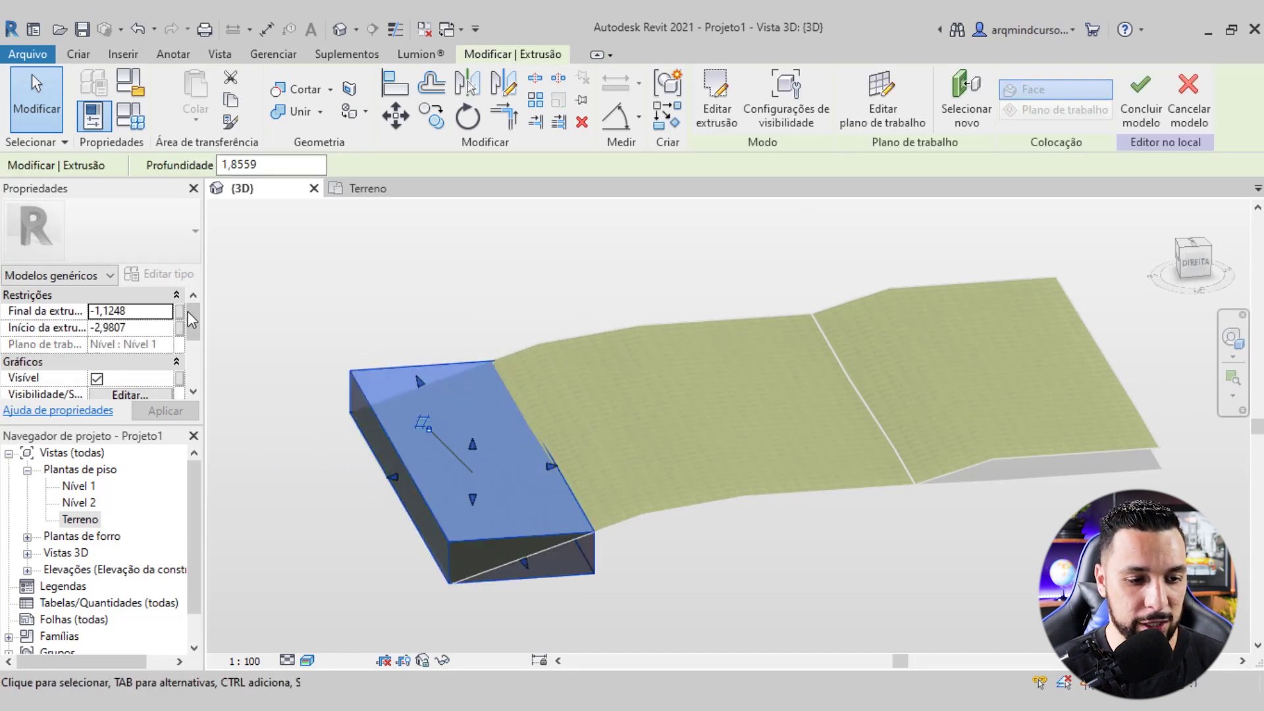
pyautogui.scroll(-2, 188, 319)
pyautogui.scroll(-2, 172, 342)
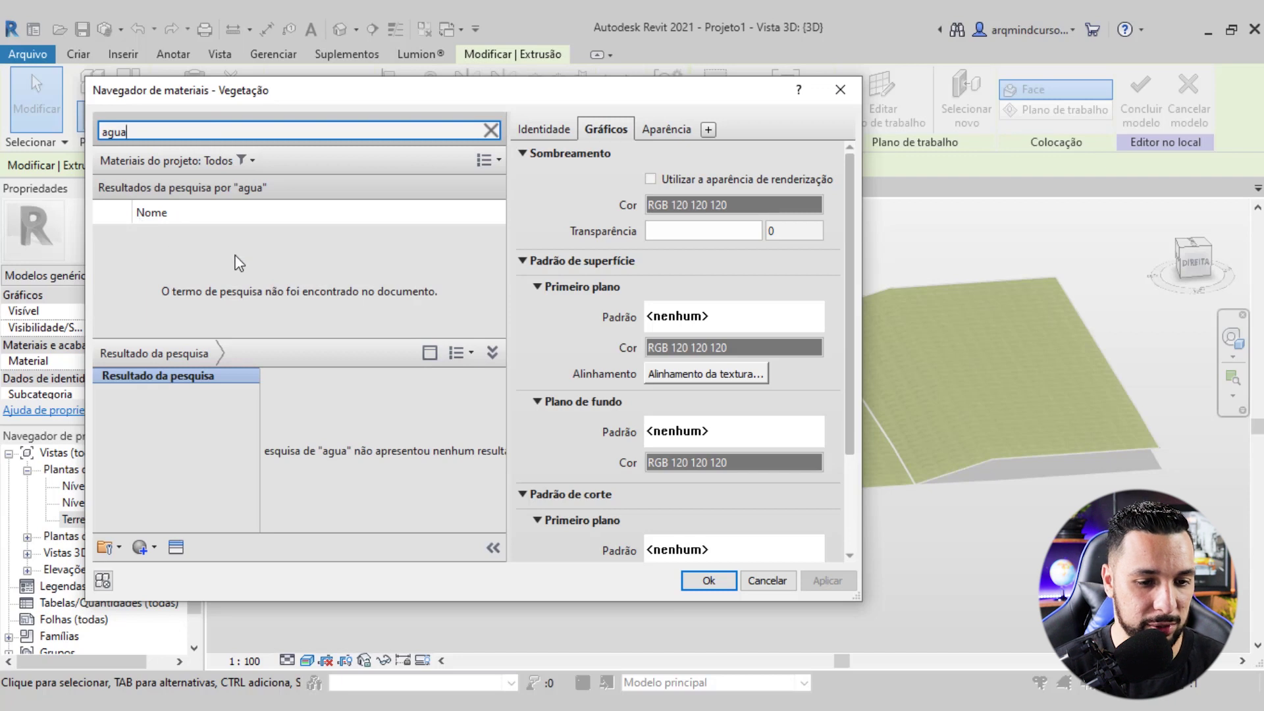
pyautogui.press('BackSpace')
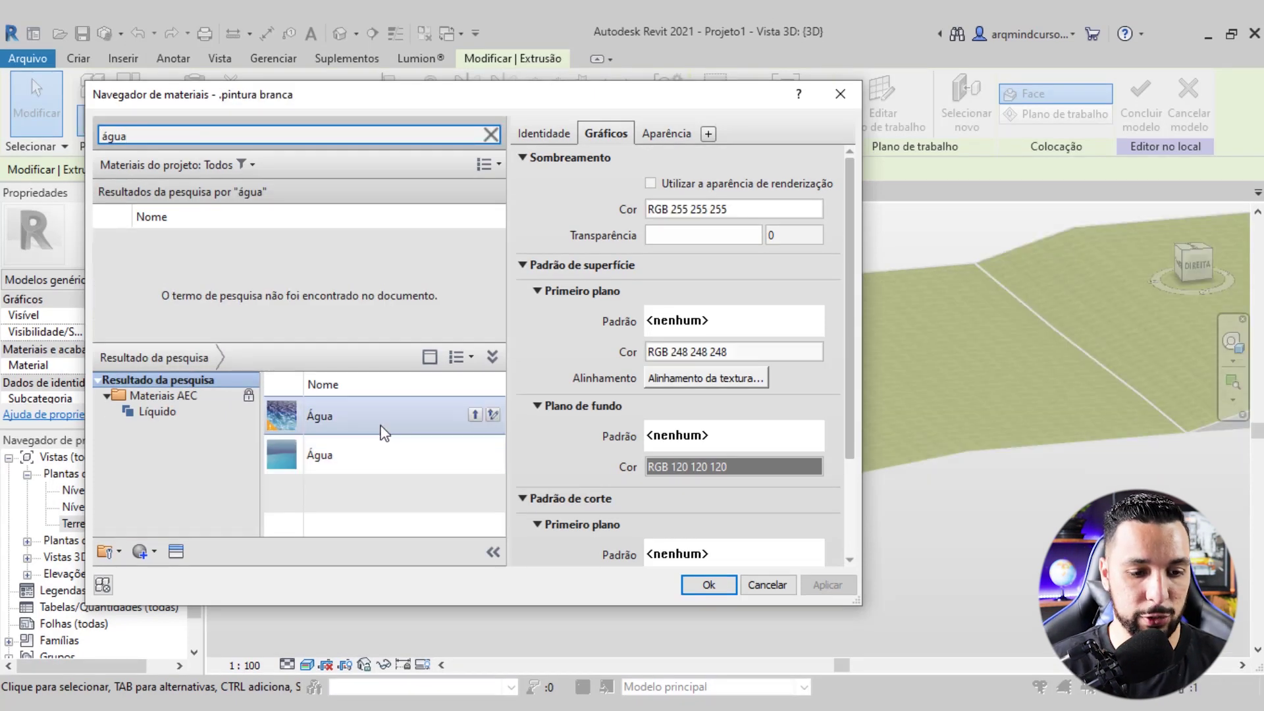
pyautogui.click(300, 461)
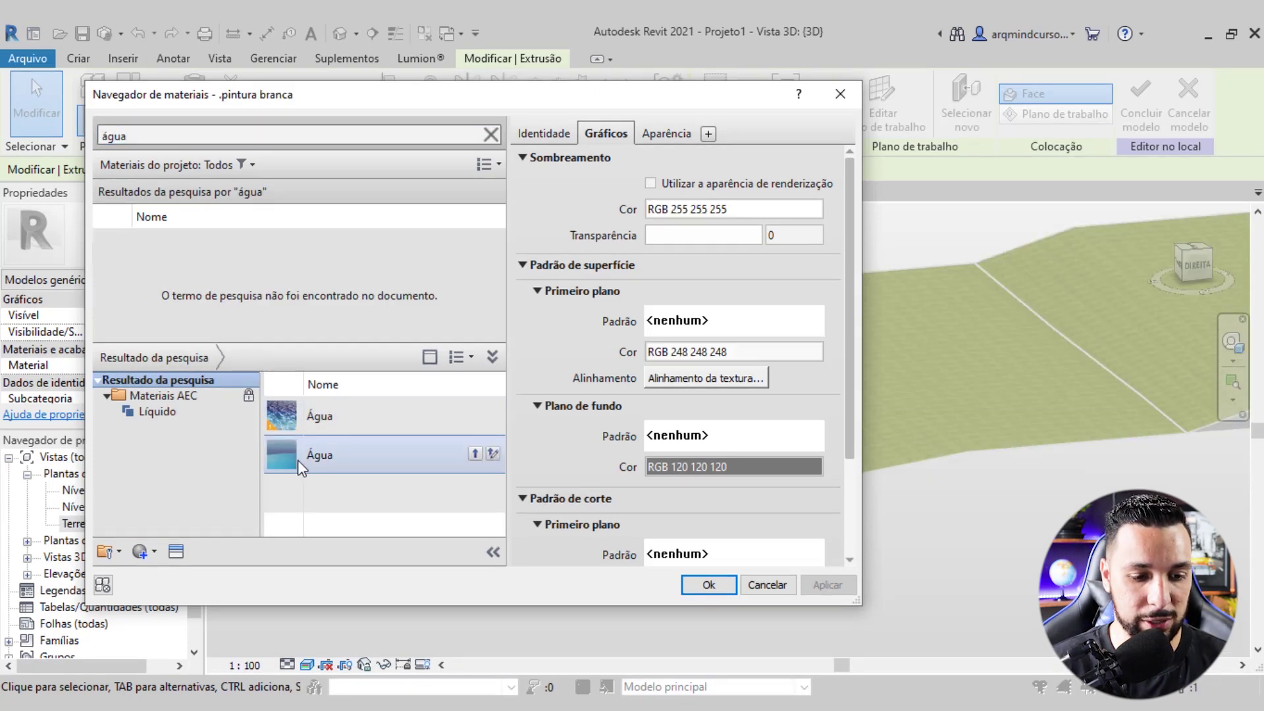
pyautogui.click(475, 455)
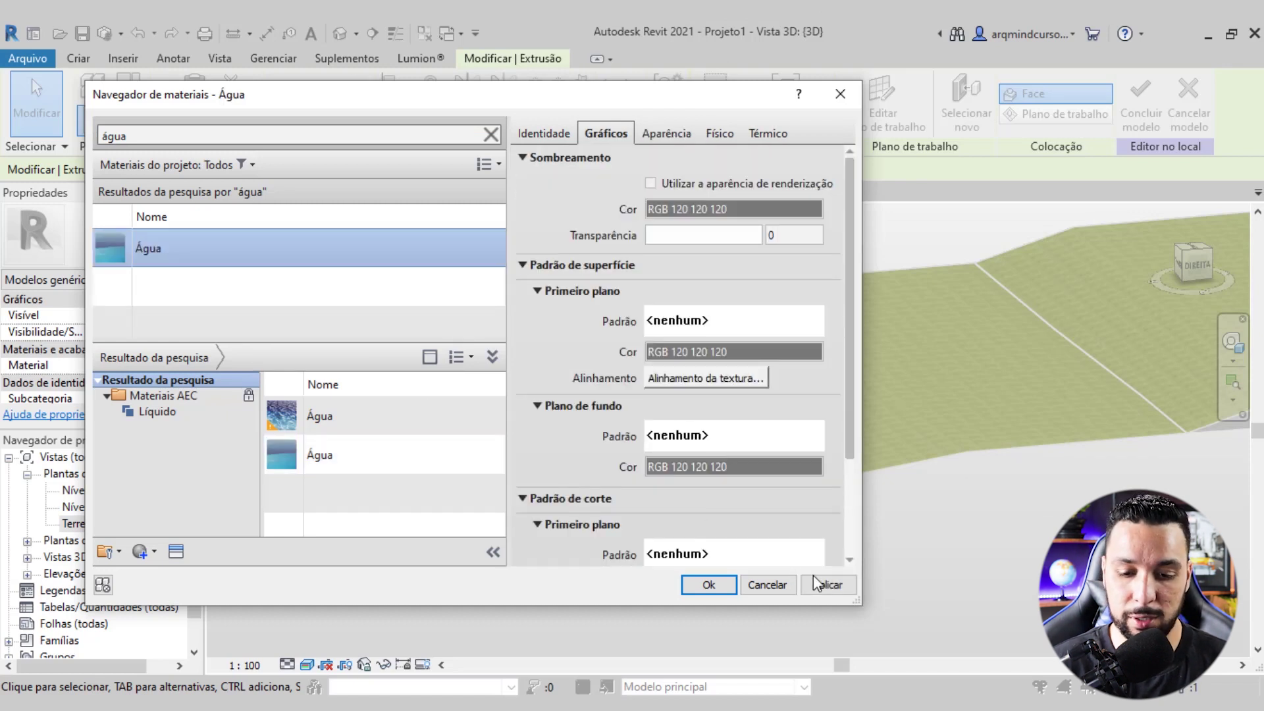
pyautogui.click(709, 585)
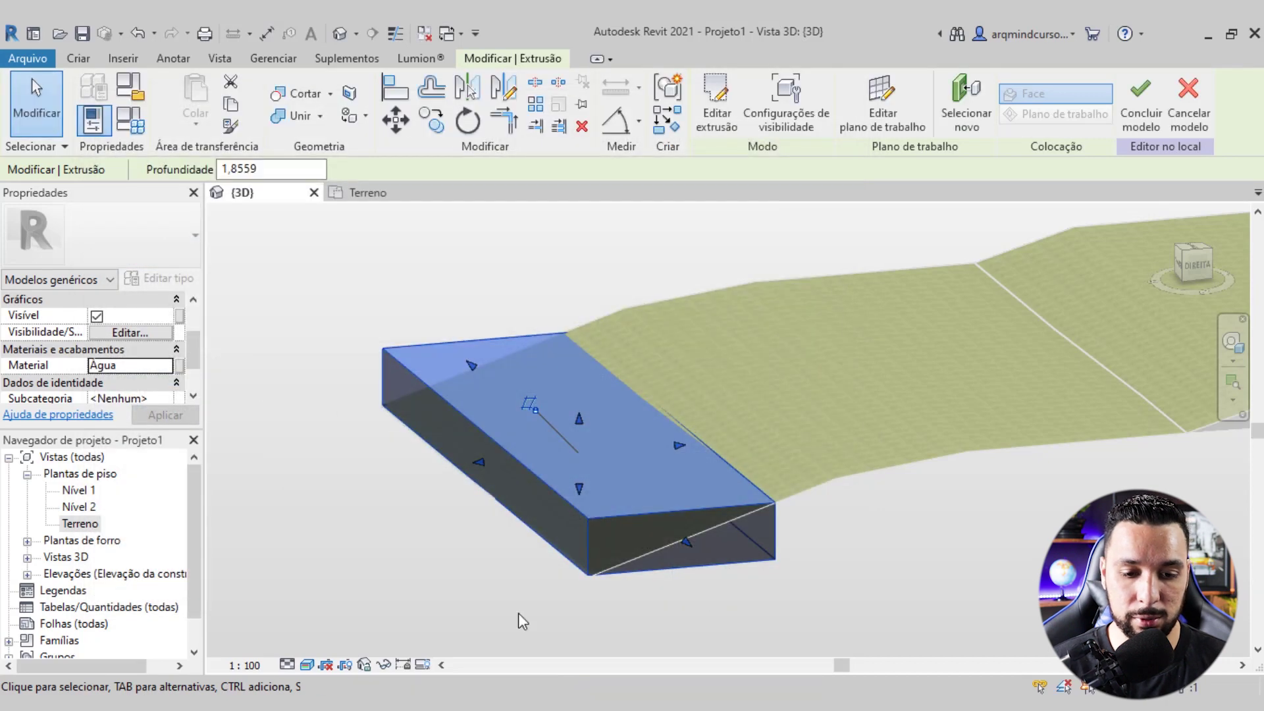
pyautogui.click(373, 286)
# Orbit around the water box and finish the in-place Agua model
pyautogui.moveTo(843, 556)
pyautogui.keyDown('shift'); pyautogui.mouseDown(button='middle')
pyautogui.moveTo(825, 527)
pyautogui.moveTo(816, 564)
pyautogui.mouseUp(button='middle'); pyautogui.keyUp('shift')
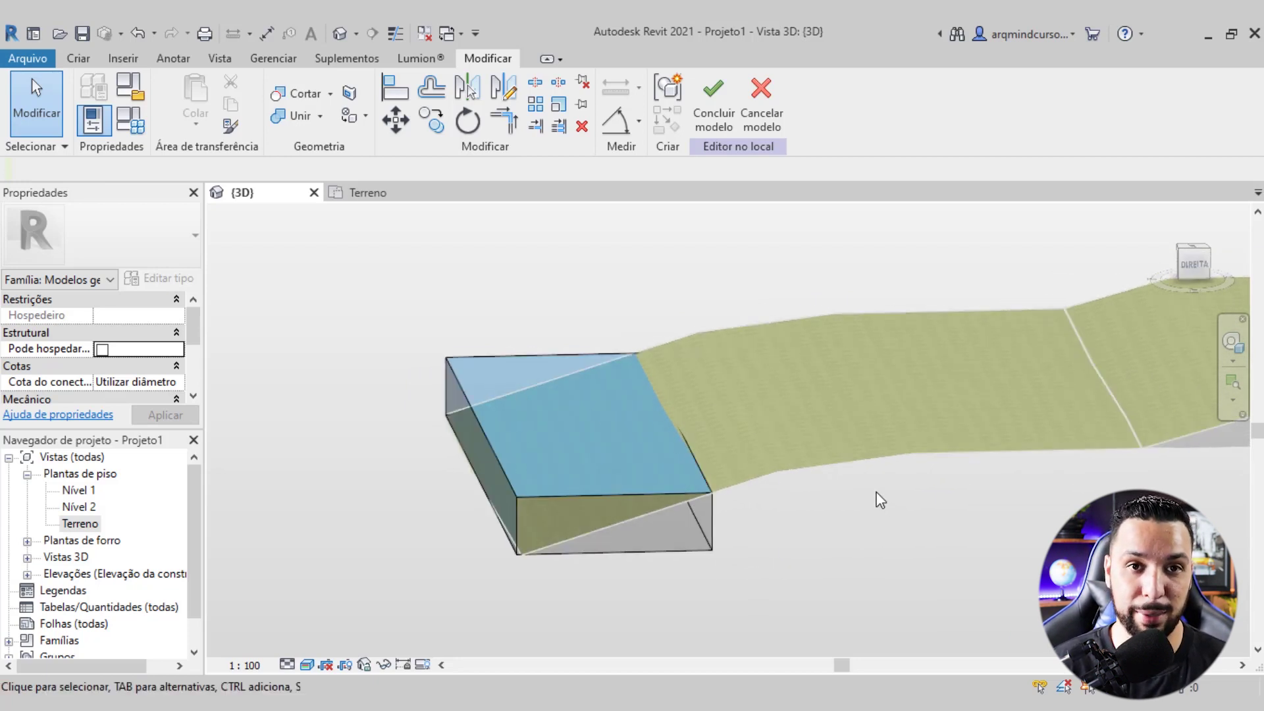
pyautogui.moveTo(879, 514)
pyautogui.keyDown('shift'); pyautogui.mouseDown(button='middle')
pyautogui.moveTo(945, 537)
pyautogui.moveTo(883, 545)
pyautogui.moveTo(892, 558)
pyautogui.moveTo(839, 558)
pyautogui.mouseUp(button='middle'); pyautogui.keyUp('shift')
pyautogui.click(714, 99)
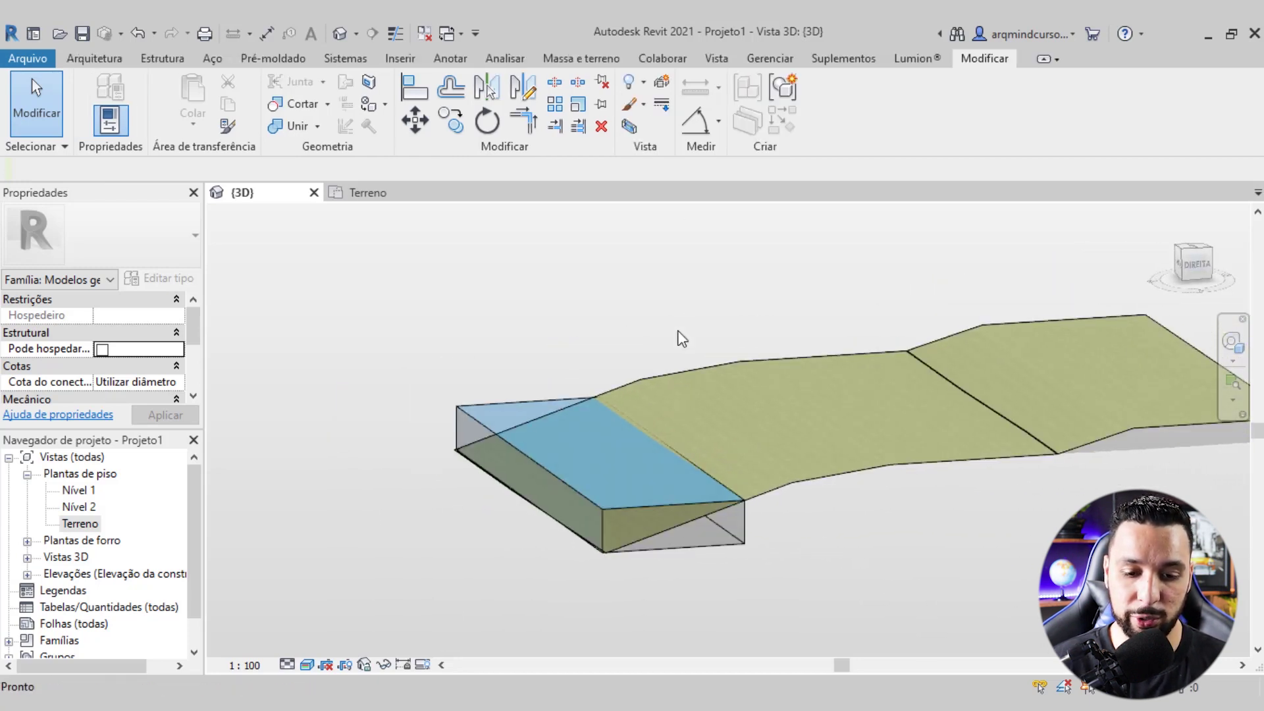
pyautogui.moveTo(823, 533)
pyautogui.keyDown('shift'); pyautogui.mouseDown(button='middle')
pyautogui.moveTo(908, 584)
pyautogui.moveTo(891, 601)
pyautogui.moveTo(922, 525)
pyautogui.mouseUp(button='middle'); pyautogui.keyUp('shift')
# Switch to the Terreno floor plan and zoom around the site
pyautogui.click(369, 191)
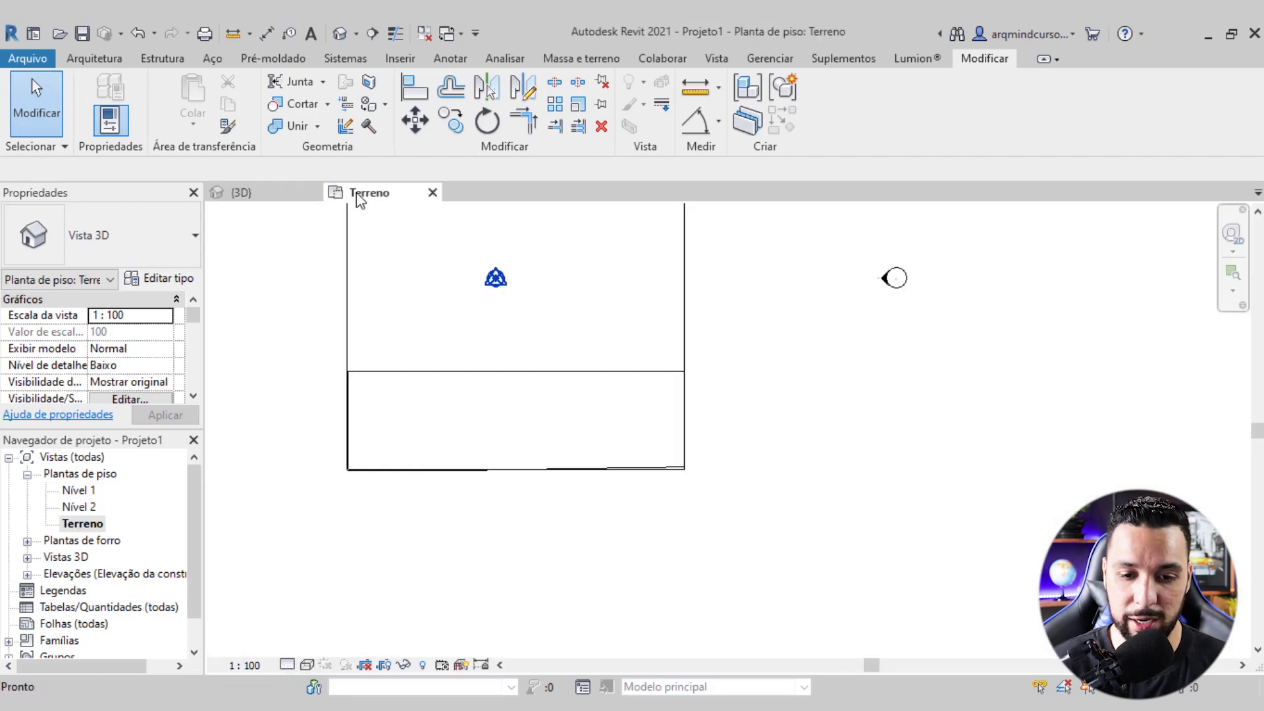
pyautogui.scroll(-2, 587, 349)
pyautogui.scroll(-2, 606, 331)
pyautogui.scroll(2, 875, 456)
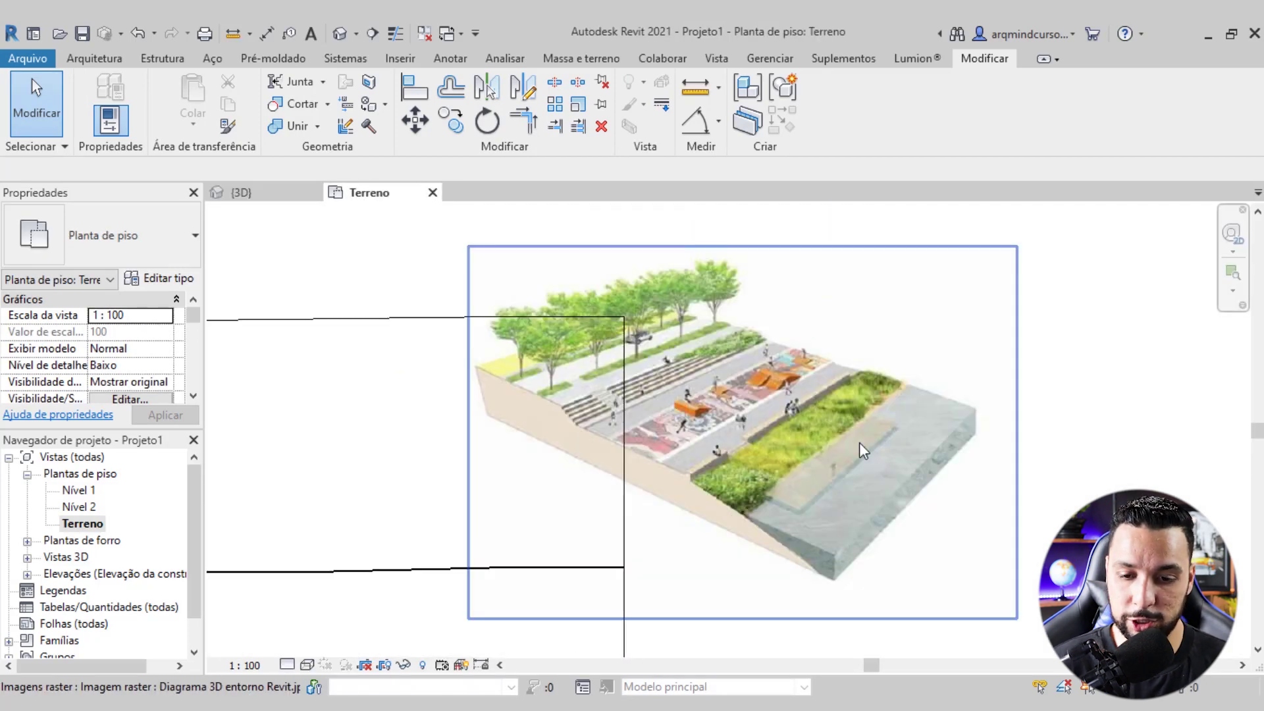
pyautogui.scroll(2, 883, 389)
pyautogui.scroll(2, 928, 367)
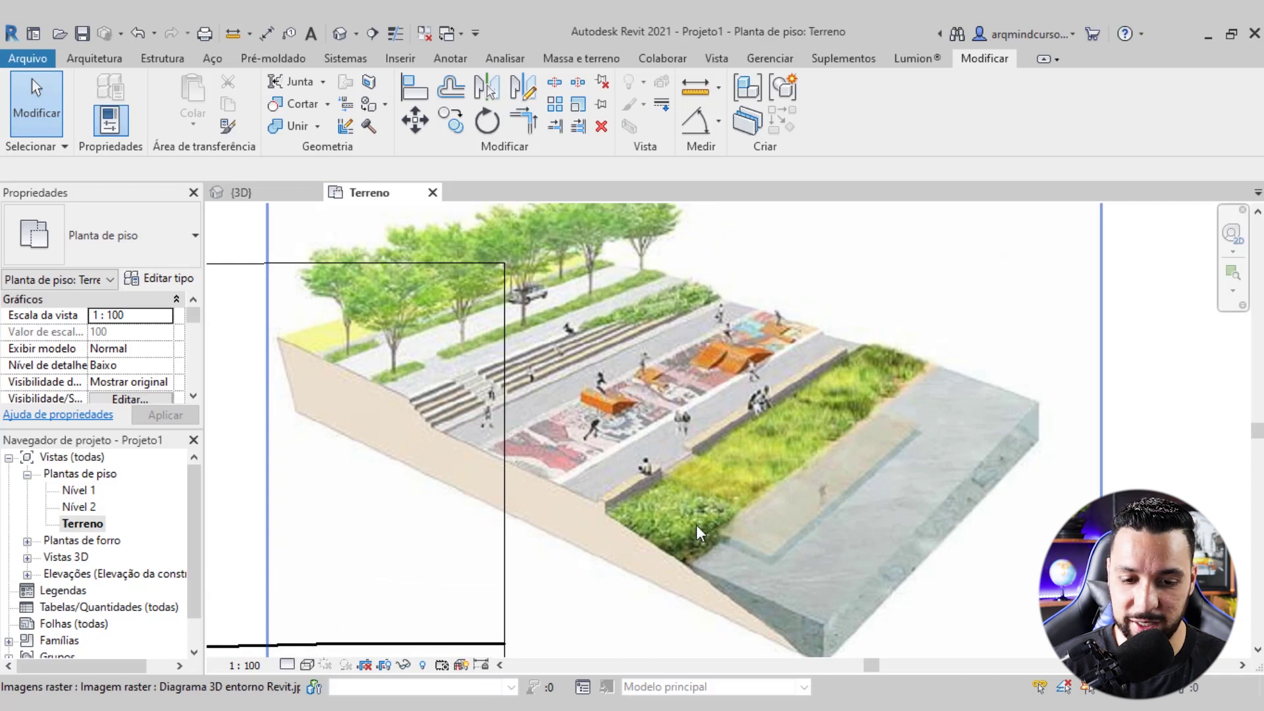
pyautogui.scroll(-1, 714, 449)
pyautogui.scroll(-1, 526, 329)
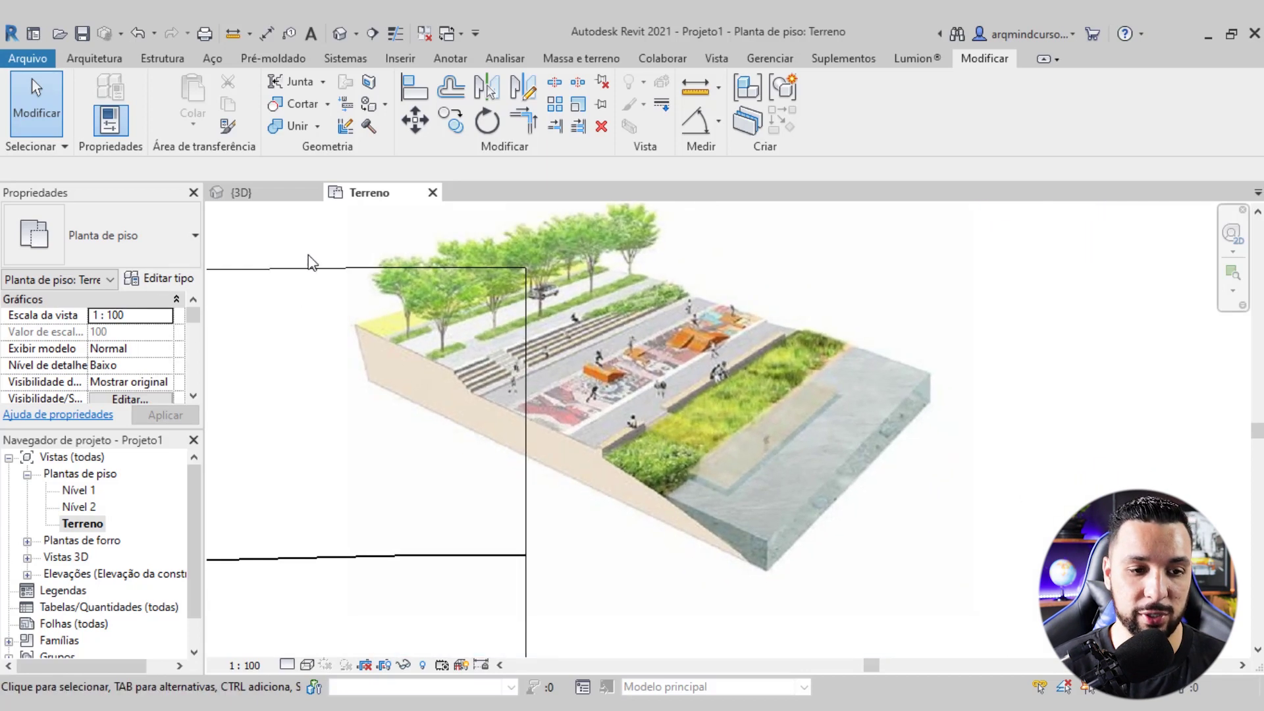
pyautogui.scroll(-2, 597, 412)
pyautogui.scroll(-1, 601, 395)
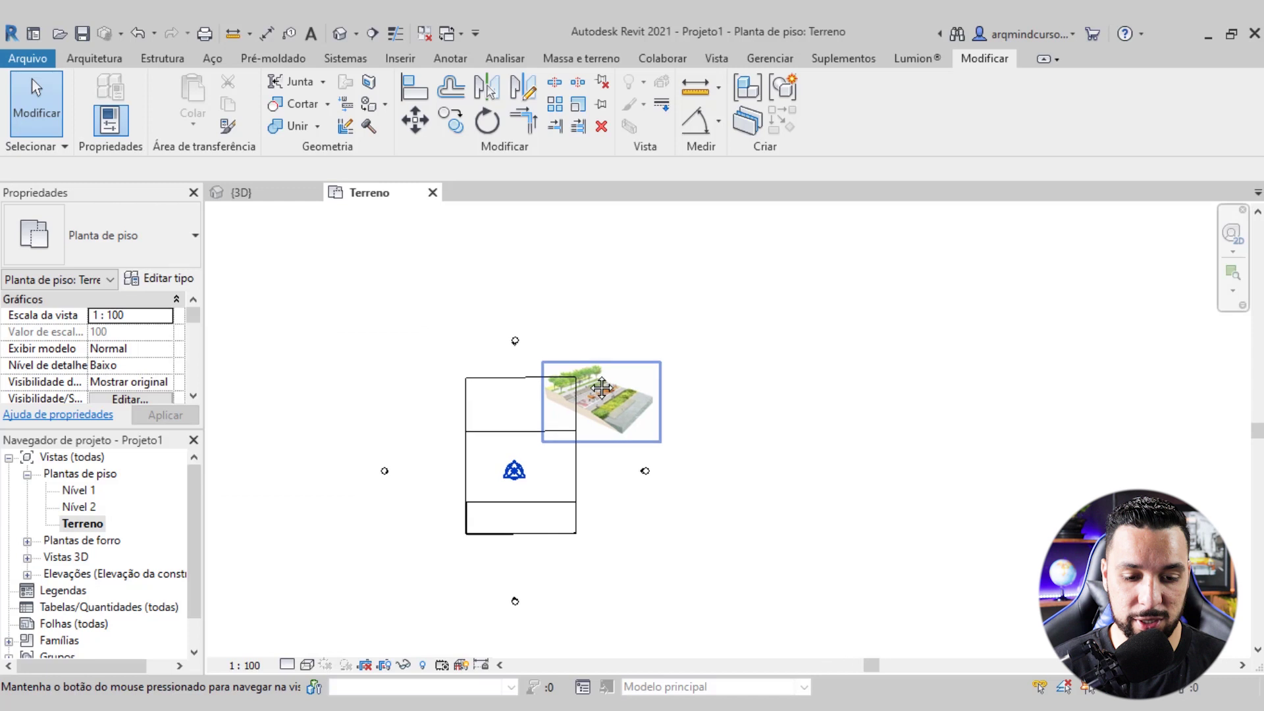
# Set the Terreno plan's visual style to Realistic
pyautogui.click(561, 422)
pyautogui.scroll(2, 561, 423)
pyautogui.scroll(1, 561, 423)
pyautogui.click(304, 665)
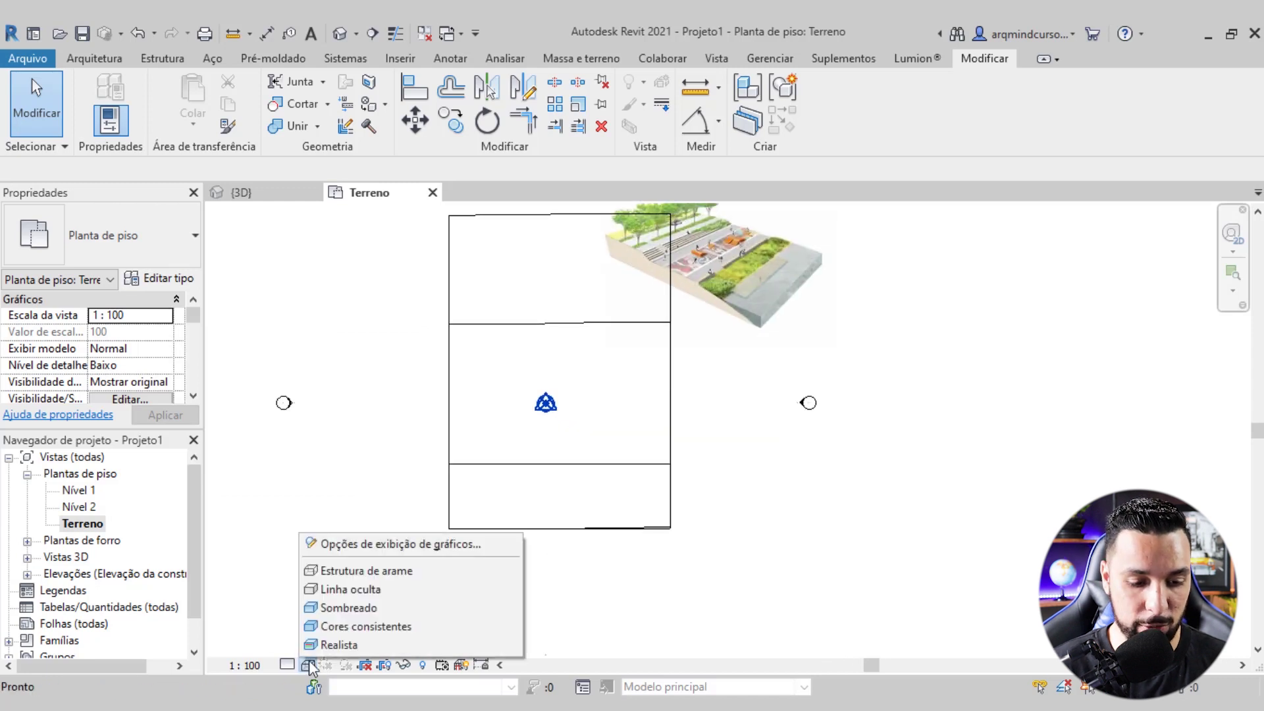
pyautogui.click(356, 642)
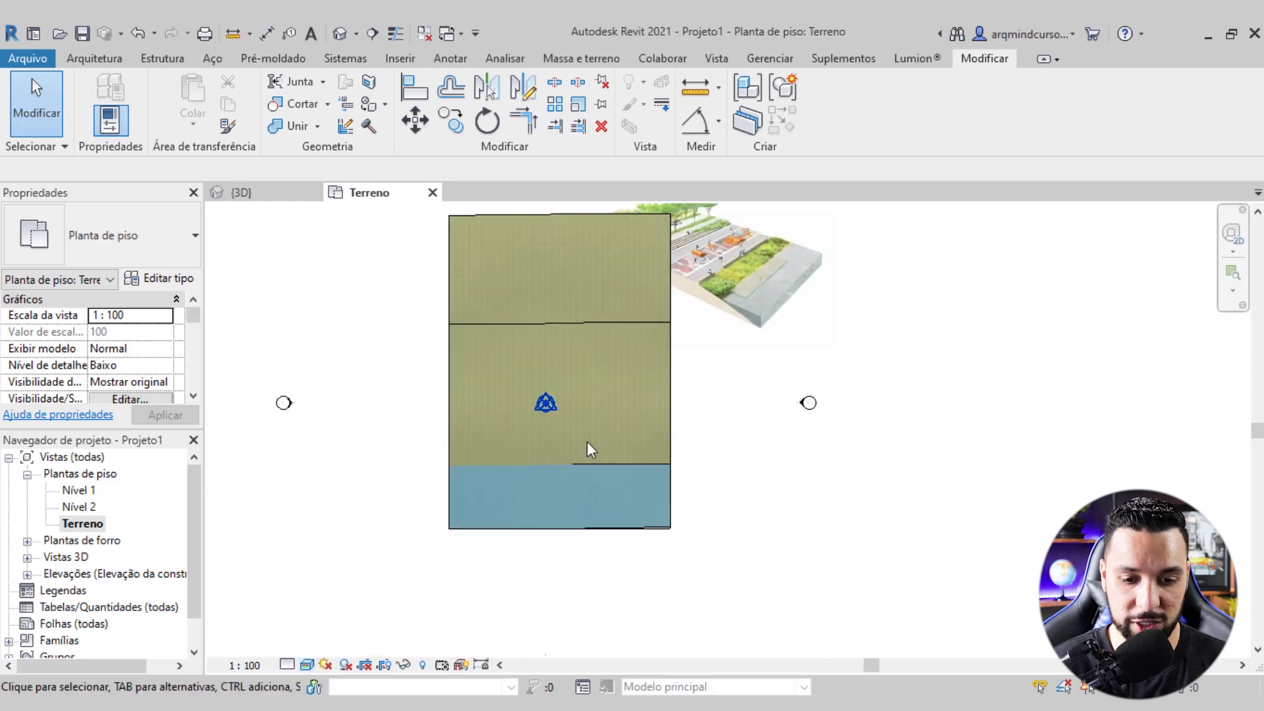
pyautogui.scroll(1, 586, 442)
pyautogui.scroll(1, 610, 387)
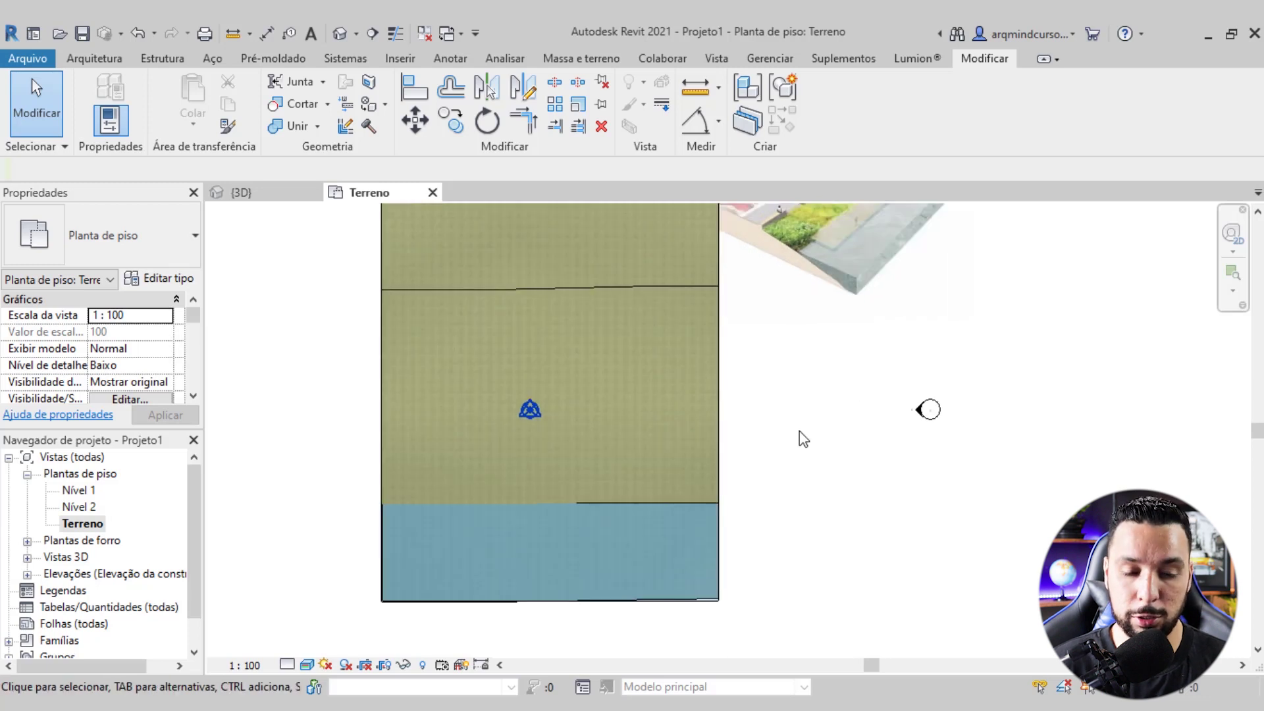
pyautogui.scroll(1, 729, 504)
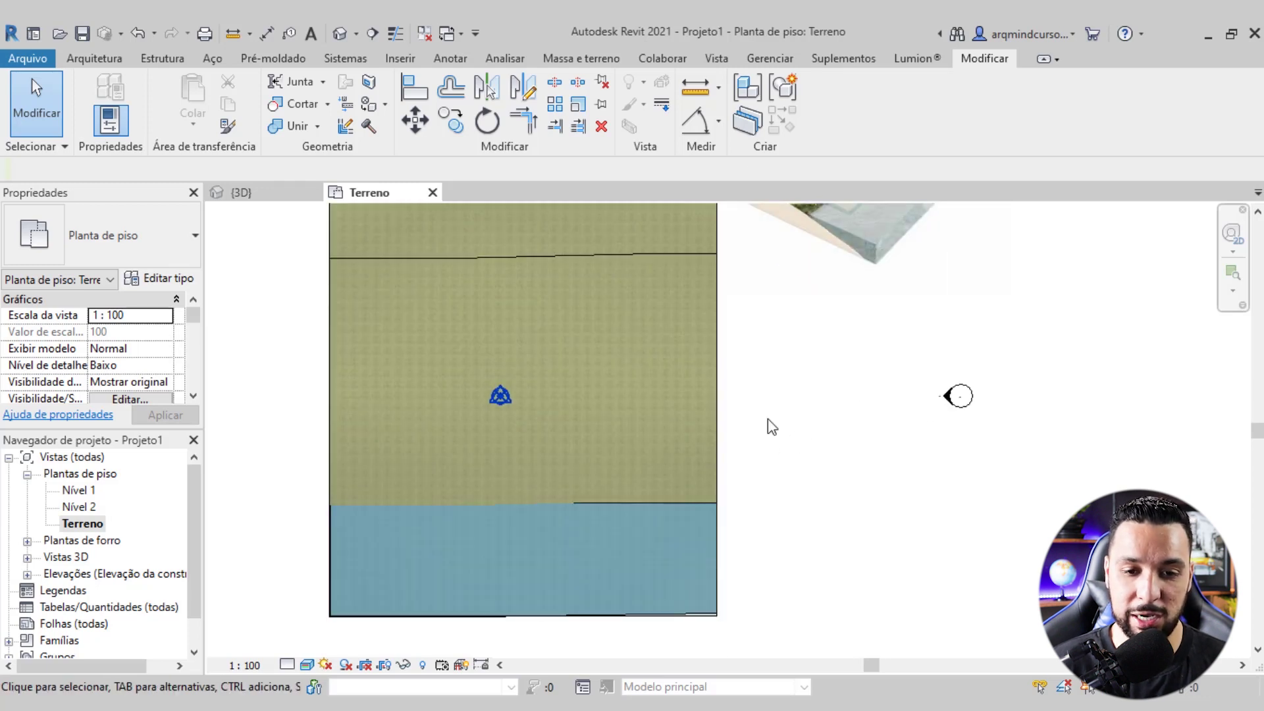
# Start Dividir superfície on the toposurface using the Spline draw tool
pyautogui.click(585, 63)
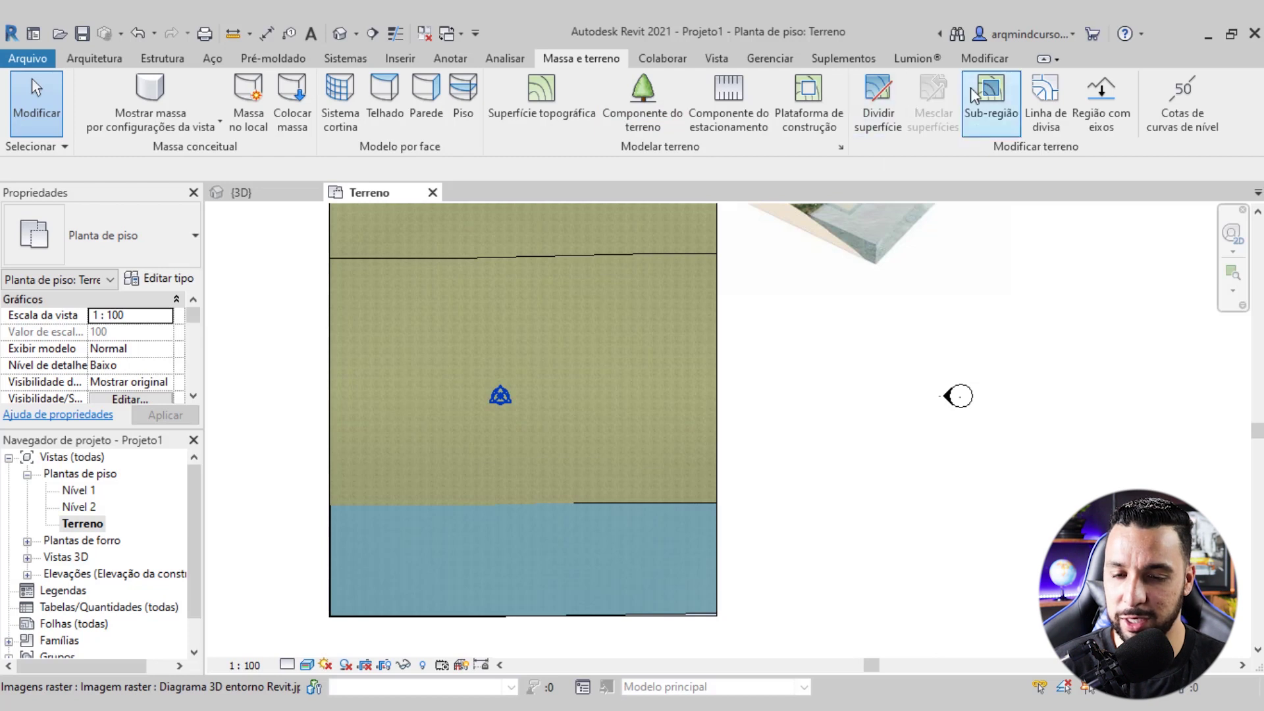
pyautogui.click(878, 103)
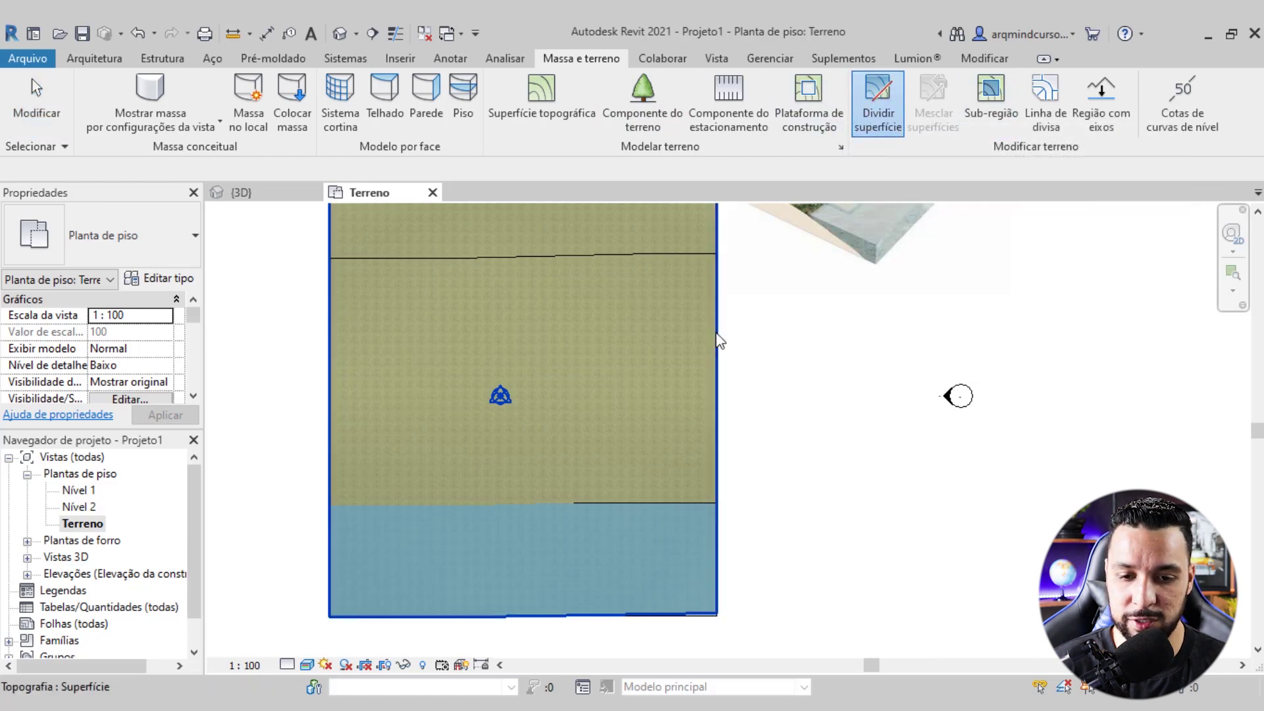
pyautogui.click(718, 340)
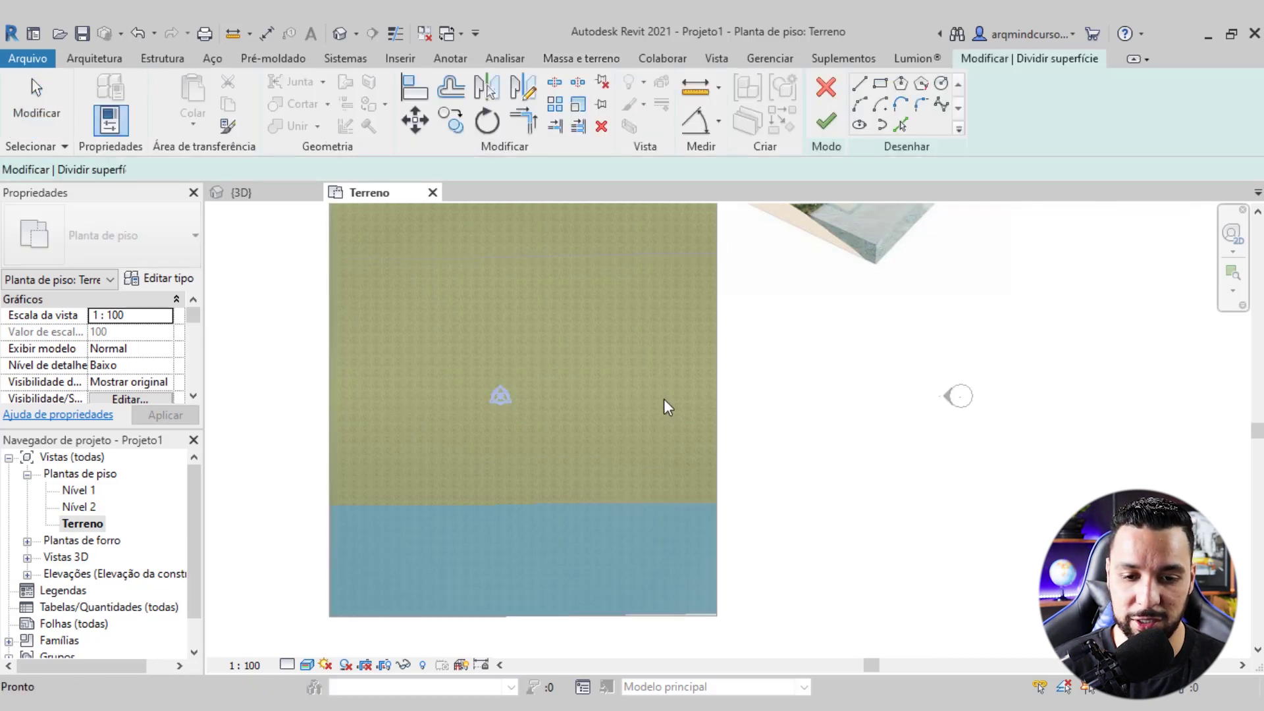
pyautogui.click(942, 106)
pyautogui.scroll(2, 325, 558)
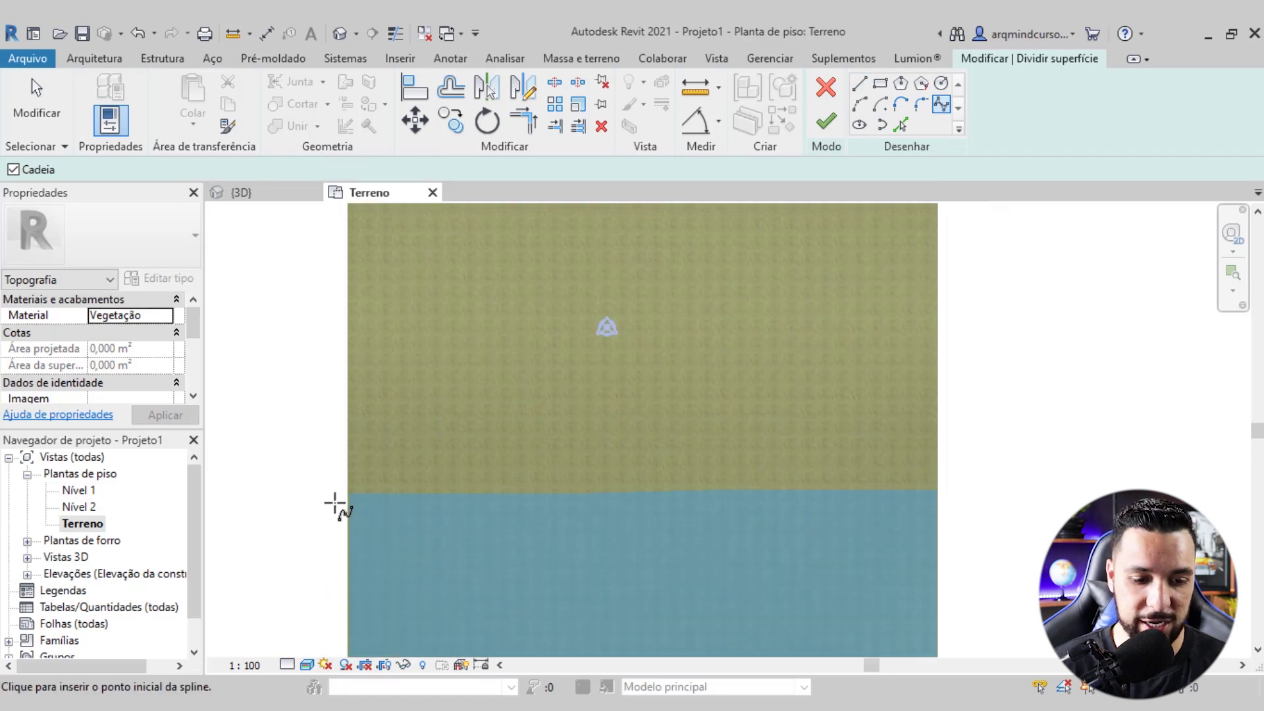
# Draw the wavy spline along the water's edge and finish the split
pyautogui.click(340, 486)
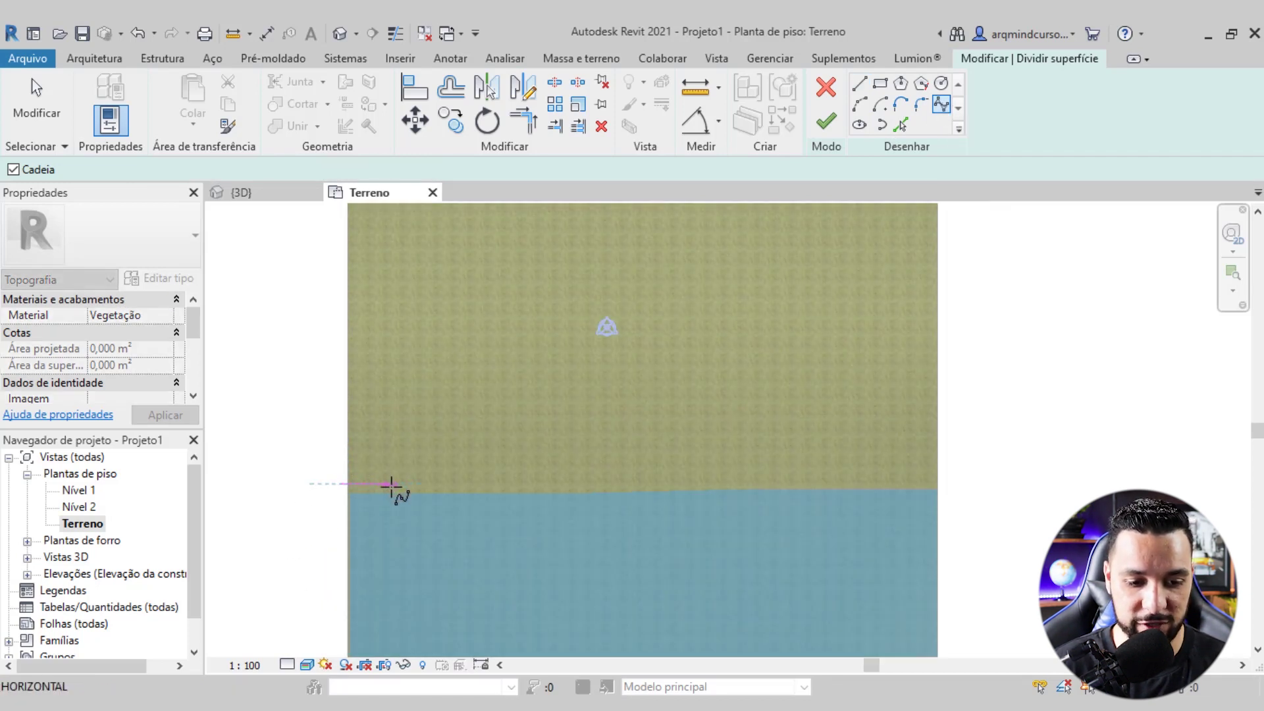
pyautogui.click(485, 477)
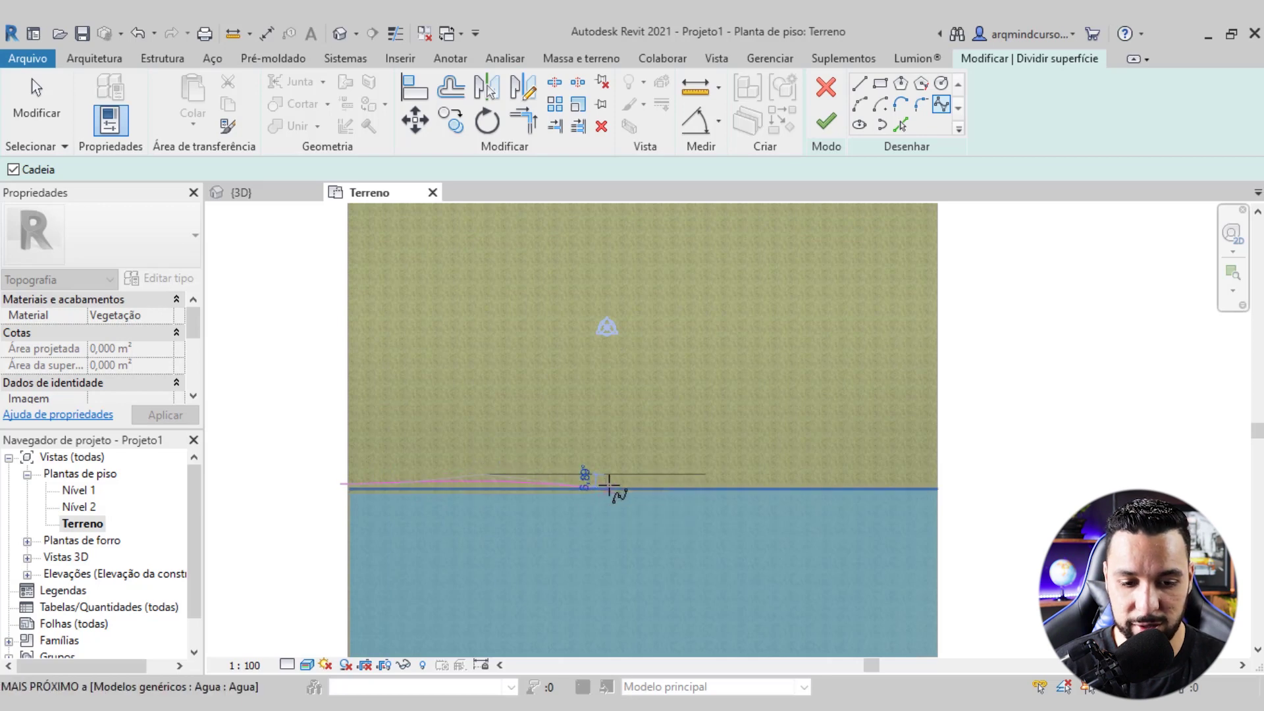
pyautogui.scroll(2, 609, 484)
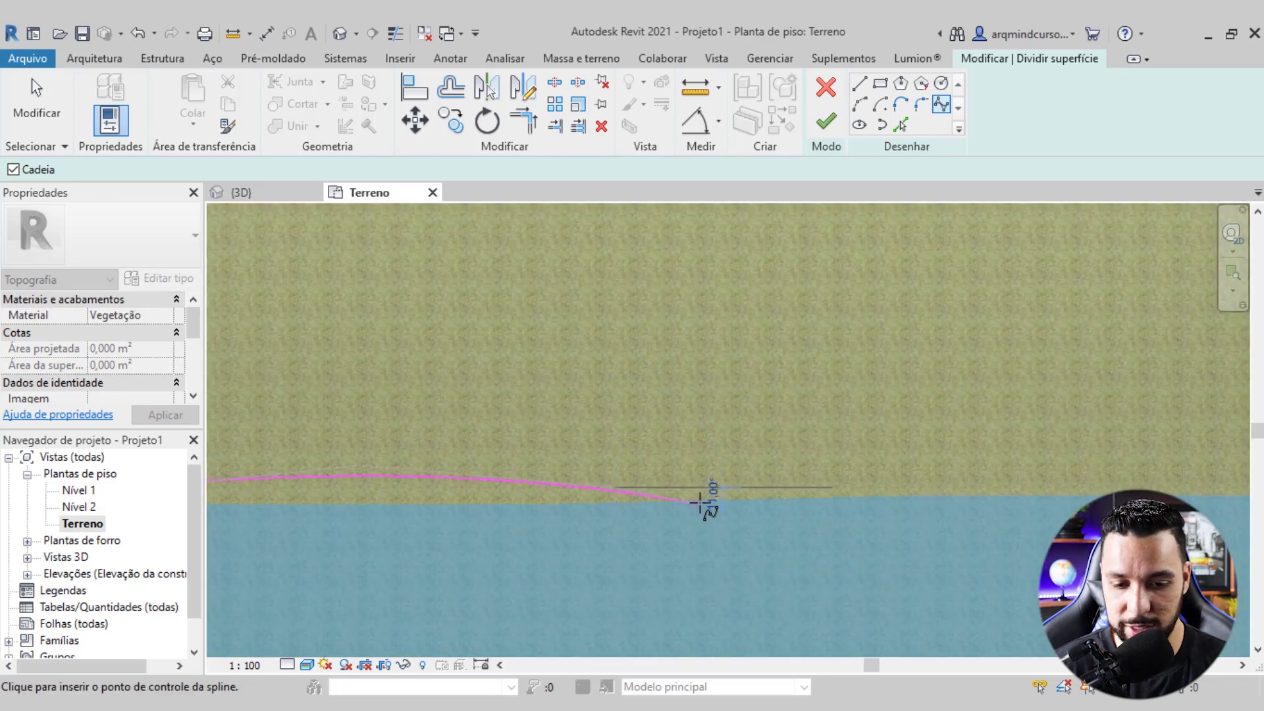
pyautogui.press('Escape')
pyautogui.click(960, 437)
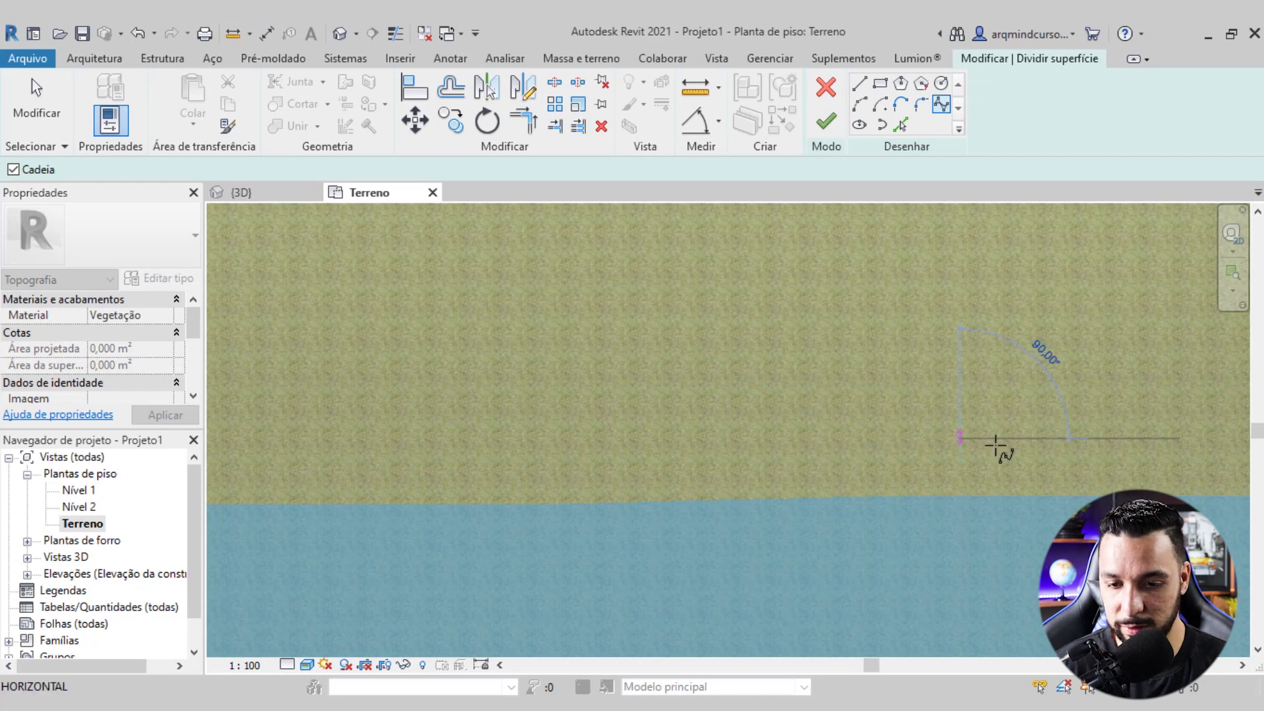
pyautogui.scroll(-2, 968, 454)
pyautogui.scroll(-1, 856, 464)
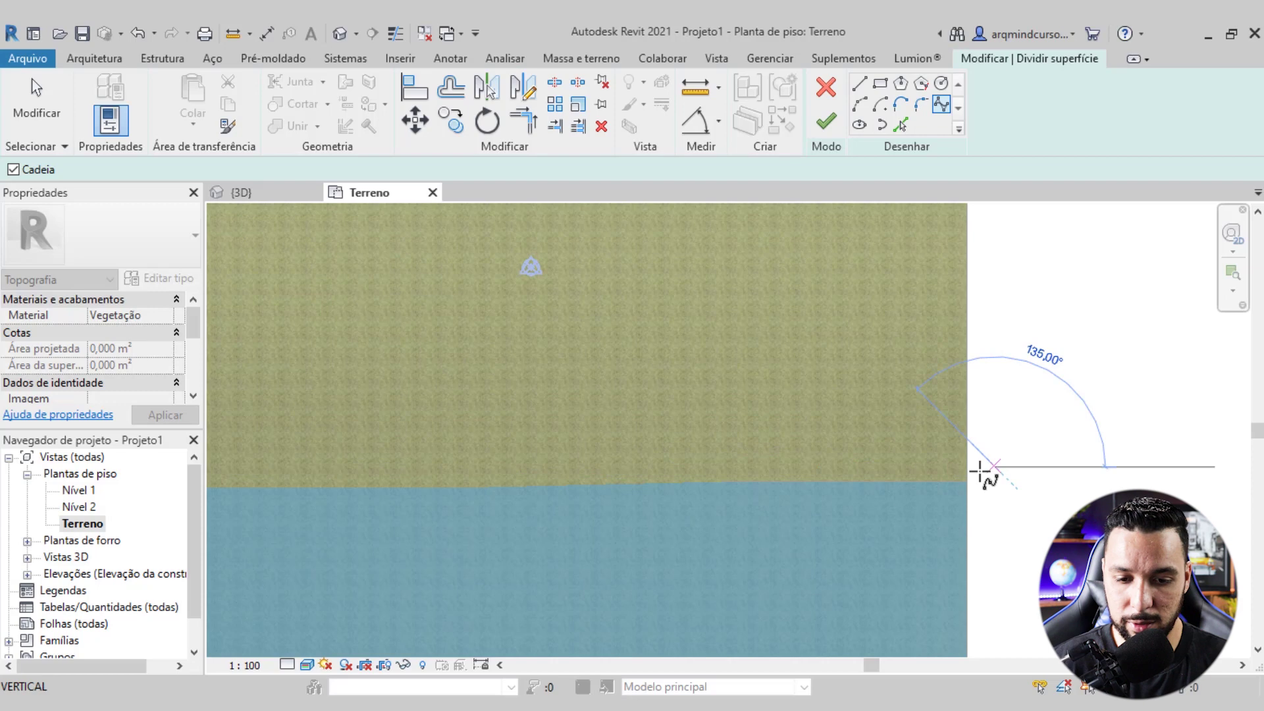
pyautogui.scroll(-2, 955, 464)
pyautogui.press('Escape')
pyautogui.press('Escape')
pyautogui.moveTo(824, 466)
pyautogui.mouseDown(button='middle')
pyautogui.moveTo(749, 480)
pyautogui.moveTo(701, 454)
pyautogui.mouseUp(button='middle')
pyautogui.scroll(1, 844, 457)
pyautogui.scroll(-1, 931, 436)
pyautogui.scroll(-1, 931, 436)
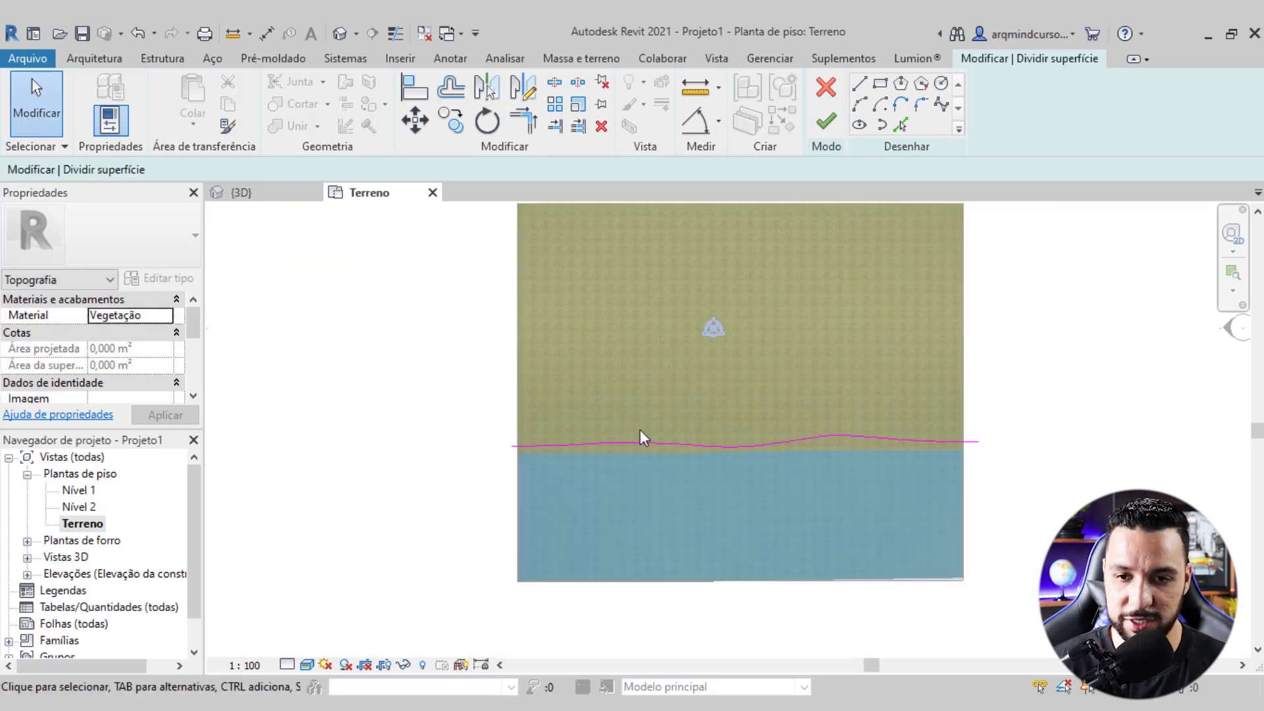
pyautogui.click(837, 121)
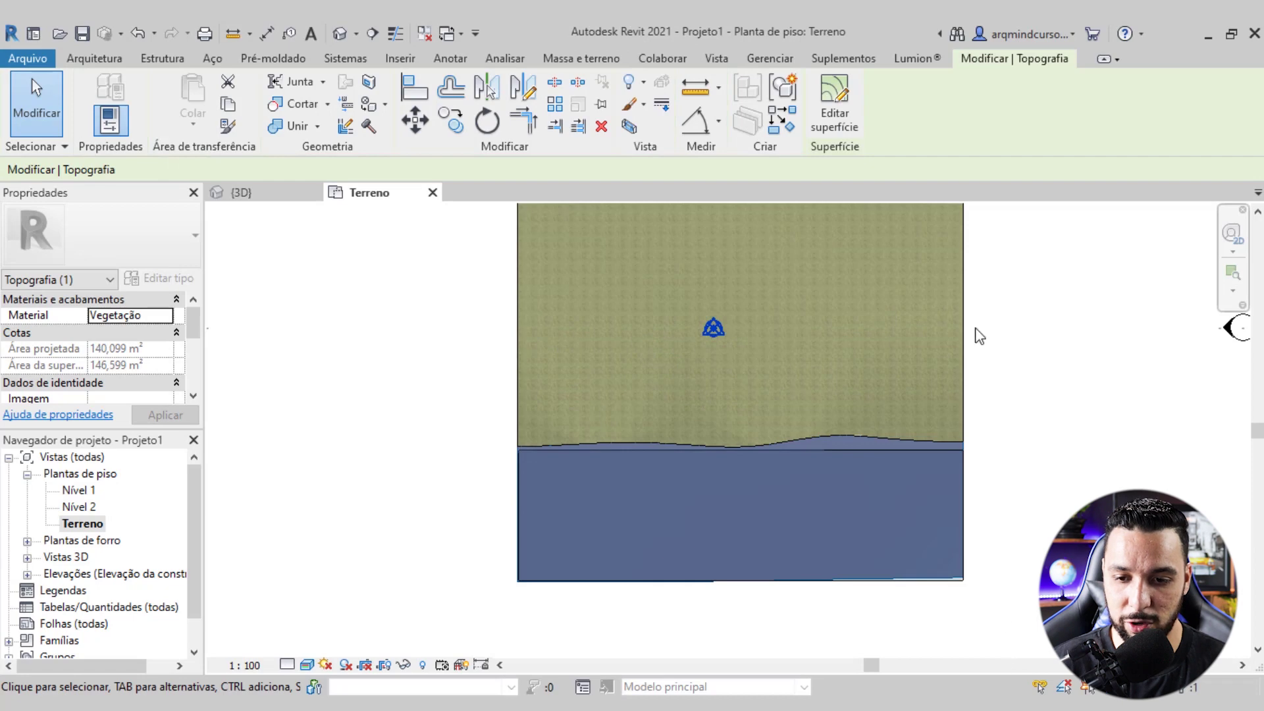
# Select the upper and lower split surfaces, then open the lower surface's material browser
pyautogui.click(971, 343)
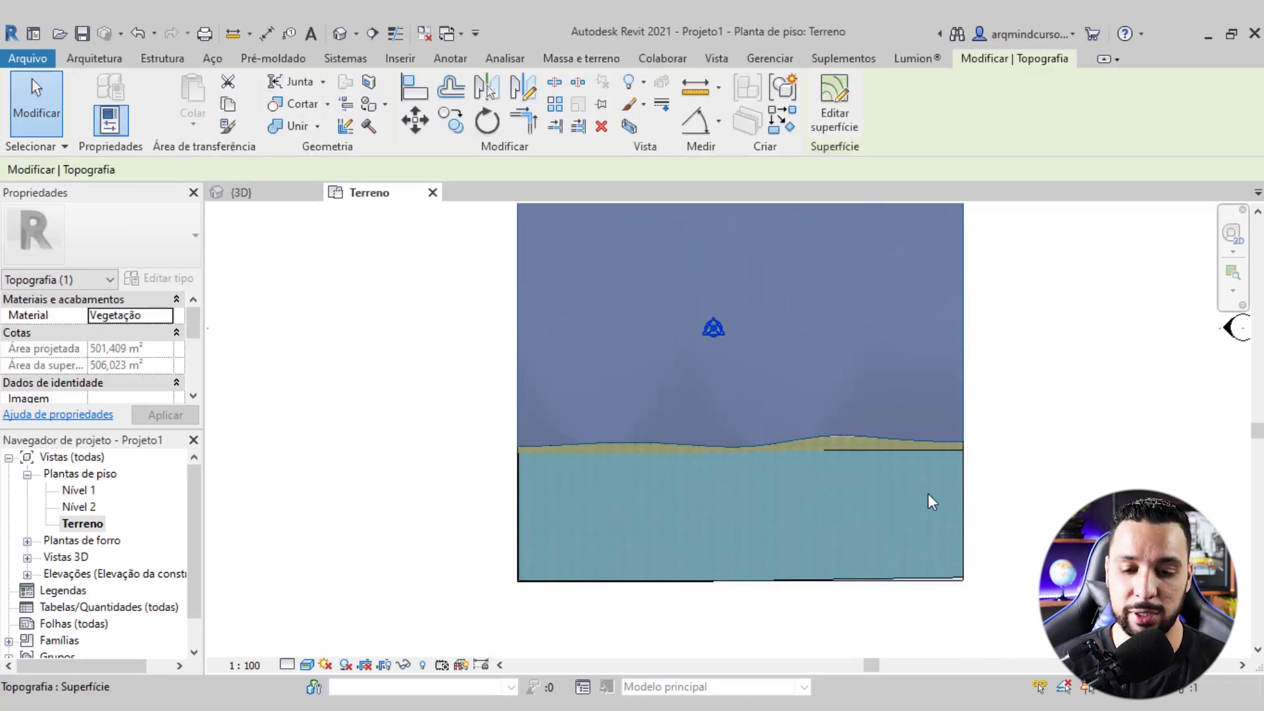
pyautogui.scroll(2, 931, 502)
pyautogui.click(987, 418)
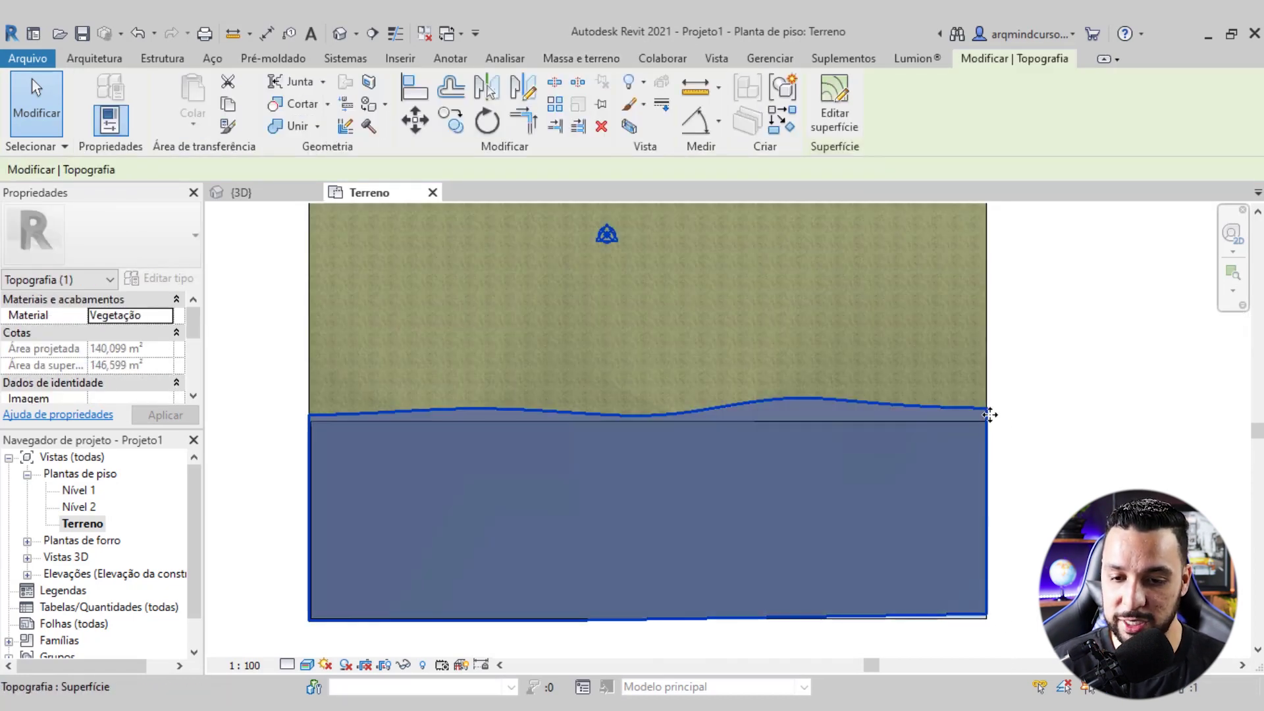
pyautogui.scroll(-2, 990, 415)
pyautogui.moveTo(889, 428); pyautogui.dragTo(782, 439, button='middle')
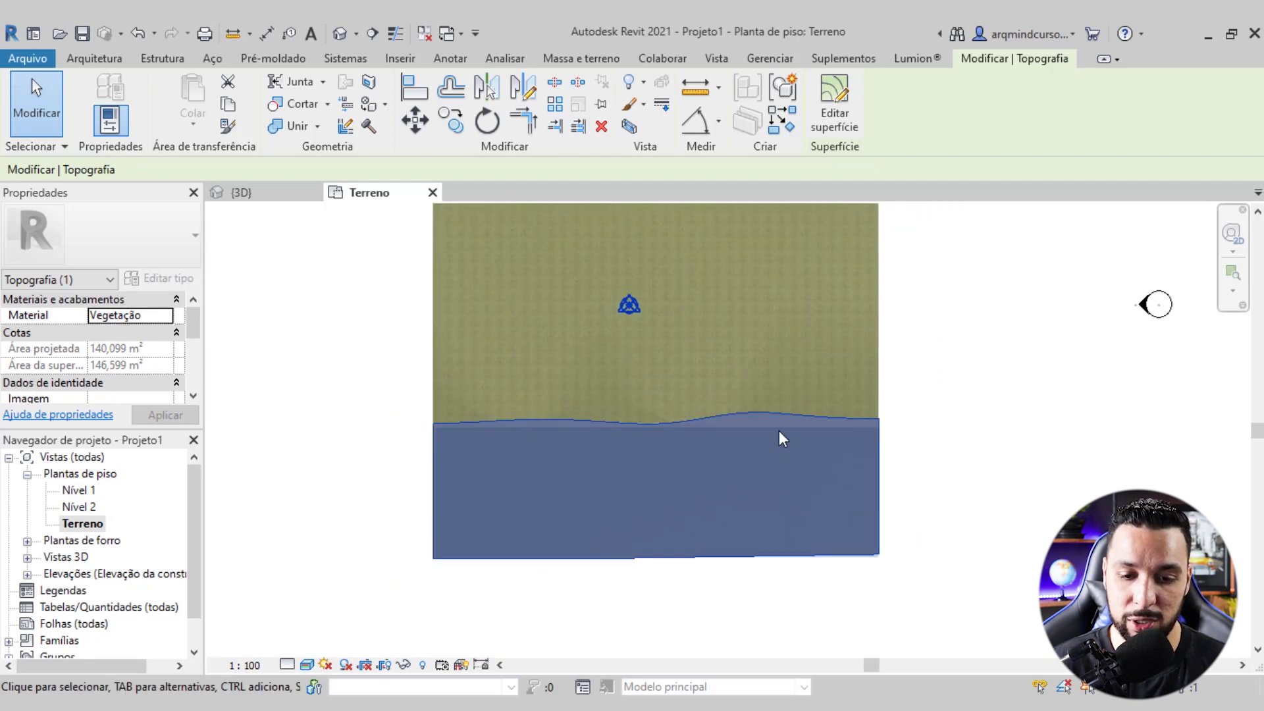
pyautogui.click(168, 315)
pyautogui.scroll(5, 333, 243)
pyautogui.write('are')
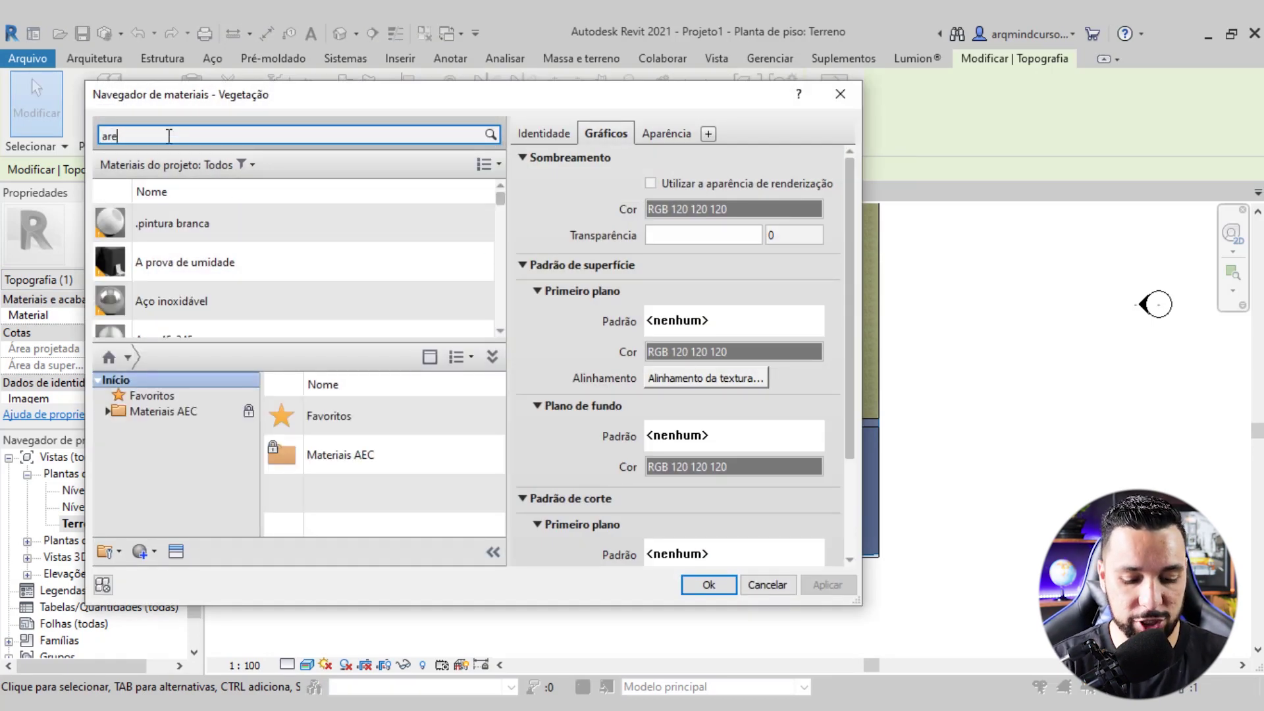
# Correct the material search to 'areia' and assign Areia sand to the lower terrain surface
pyautogui.write('ia')
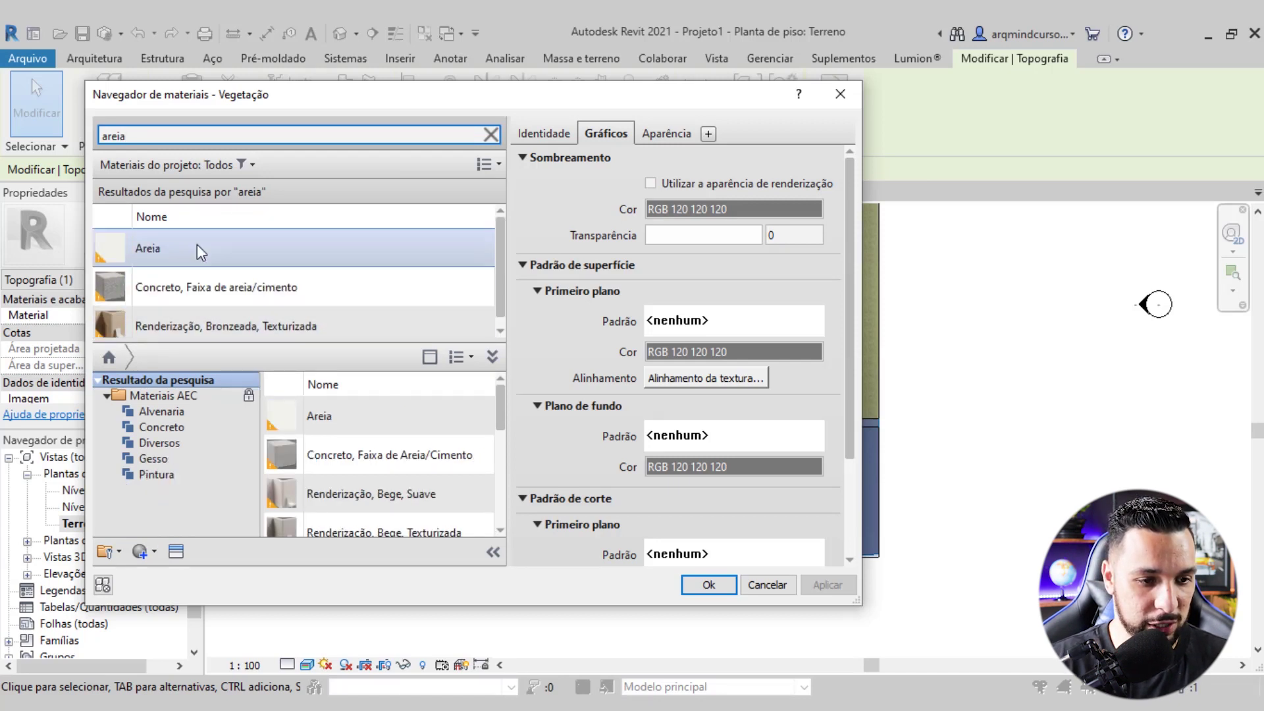
pyautogui.click(151, 247)
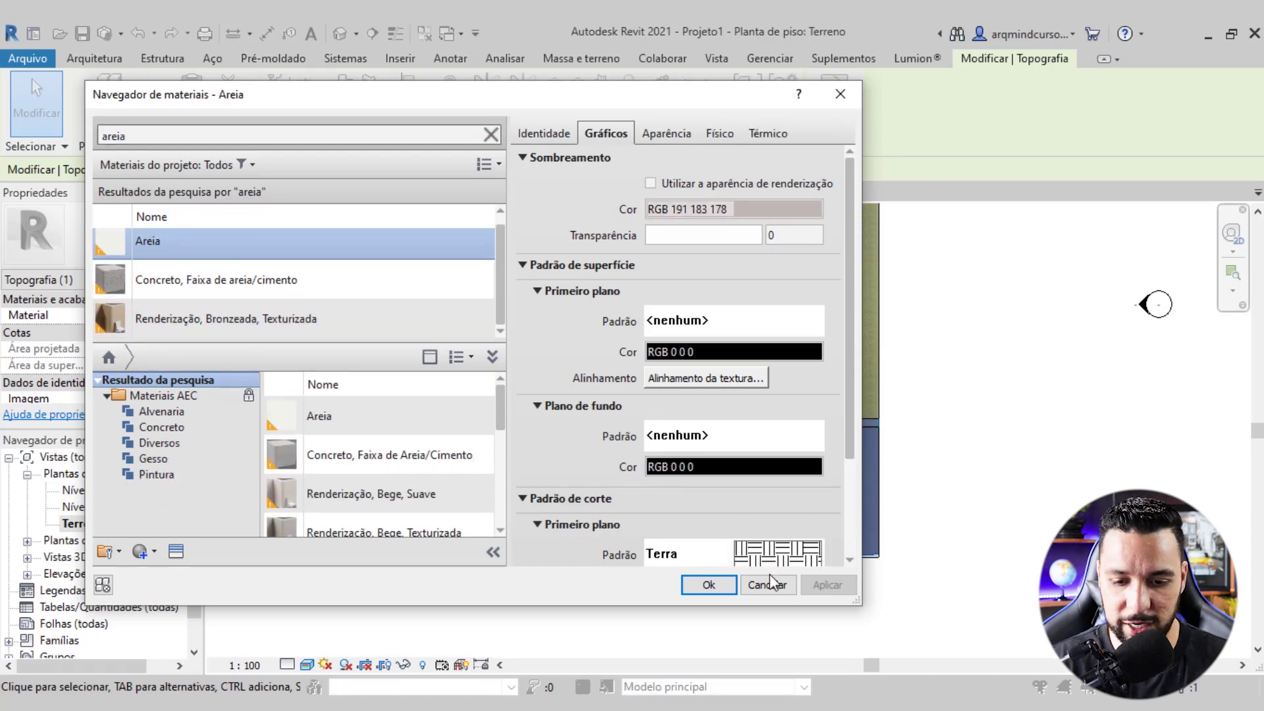
pyautogui.click(725, 586)
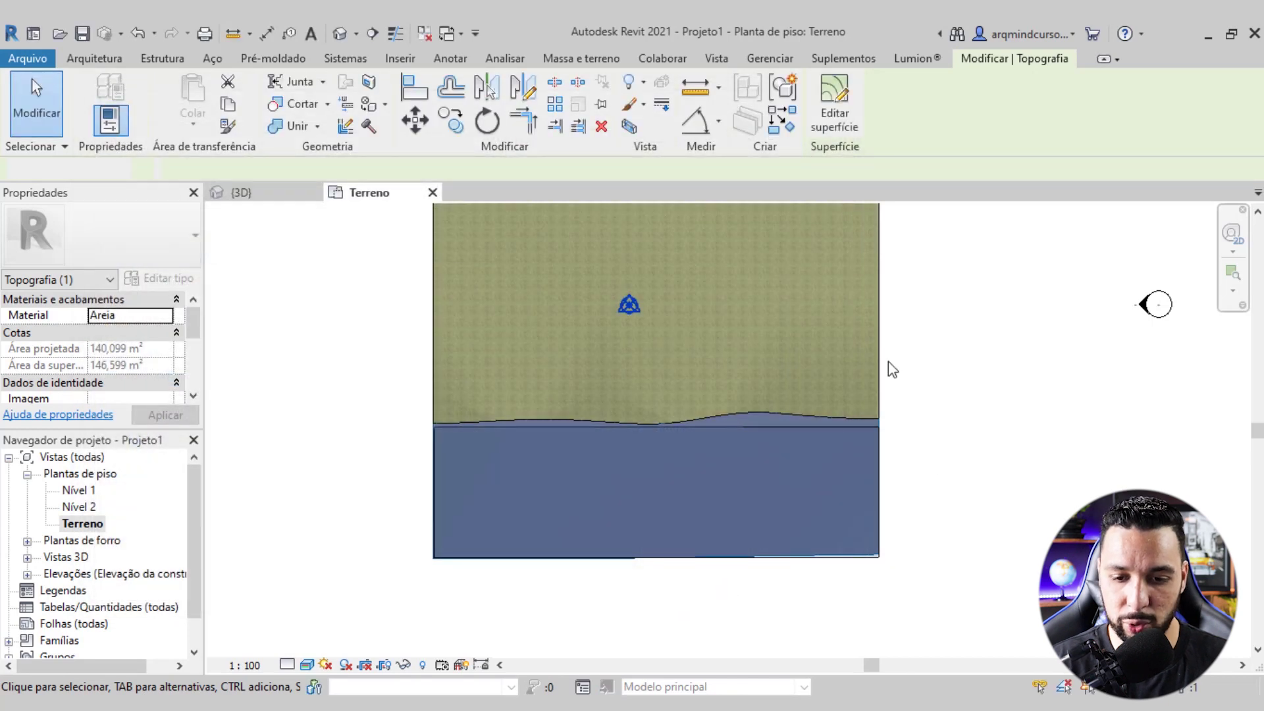
# Deselect the terrain and orbit the {3D} view to inspect the new sand shore
pyautogui.click(890, 366)
pyautogui.click(256, 196)
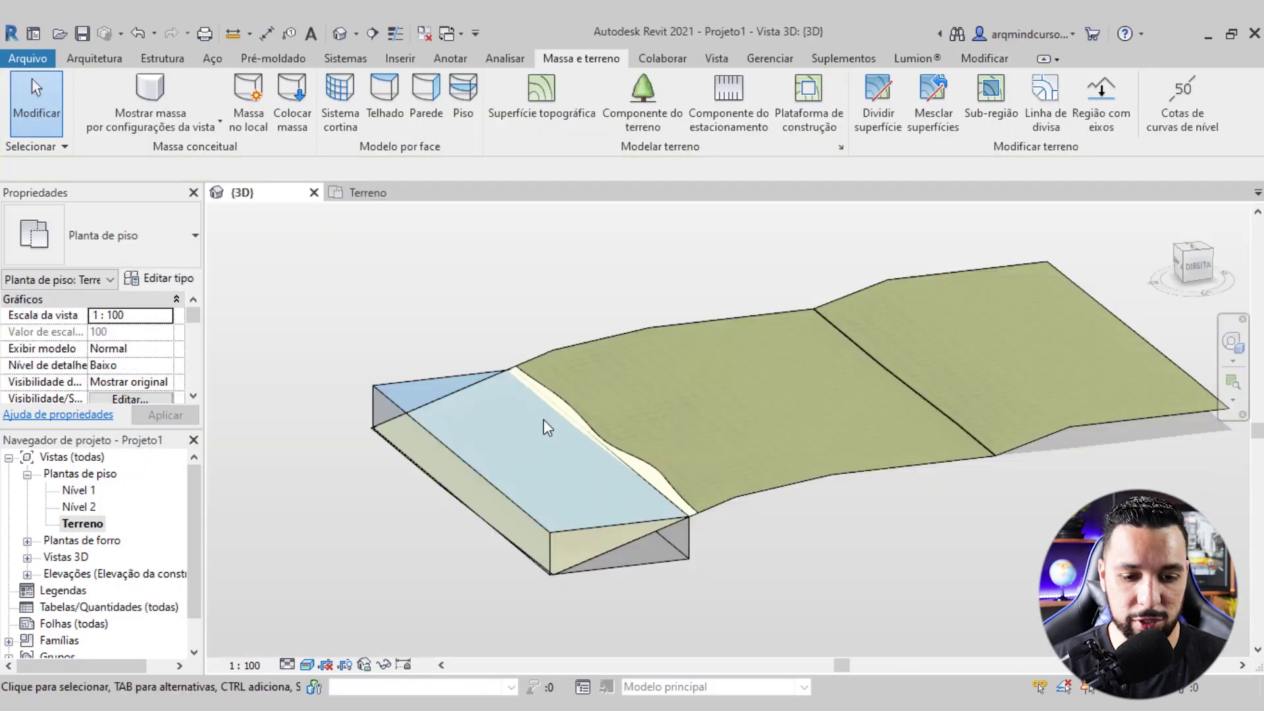
pyautogui.moveTo(634, 474)
pyautogui.keyDown('shift'); pyautogui.mouseDown(button='middle')
pyautogui.moveTo(743, 575)
pyautogui.moveTo(660, 568)
pyautogui.moveTo(689, 527)
pyautogui.moveTo(728, 559)
pyautogui.mouseUp(button='middle'); pyautogui.keyUp('shift')
# In the Terreno plan, move the reference 3D diagram image further right
pyautogui.click(372, 193)
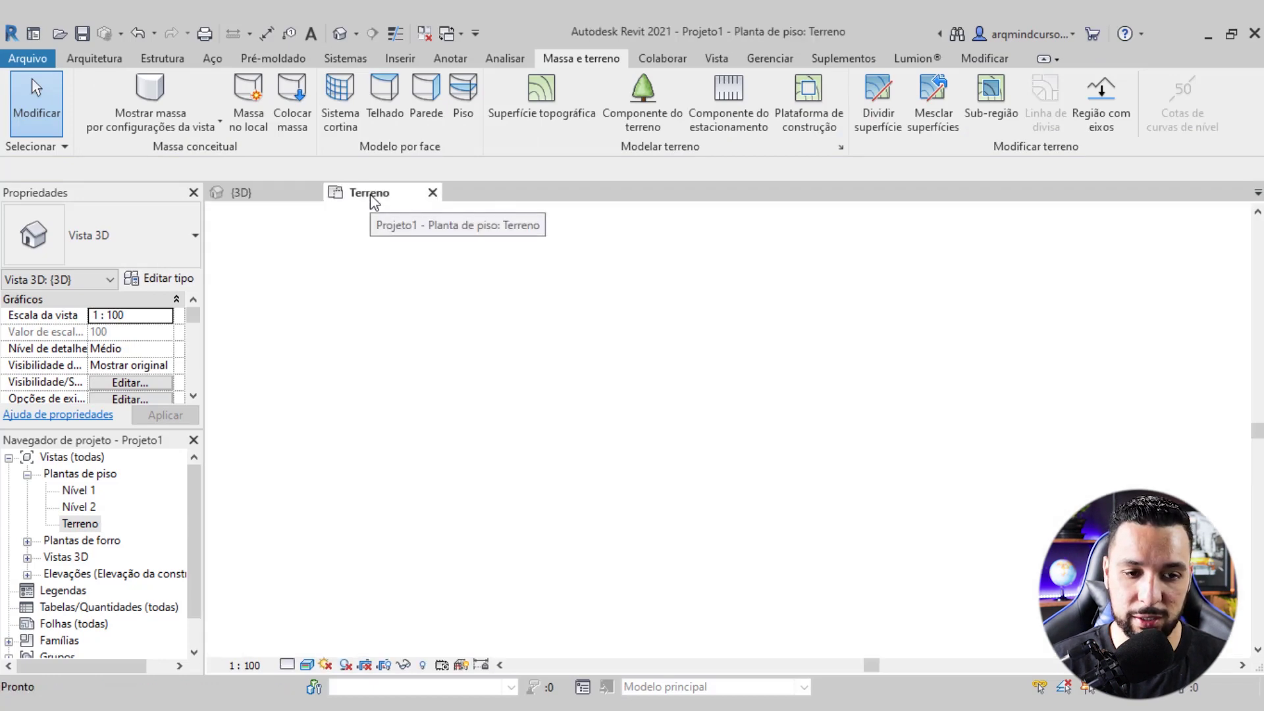
pyautogui.scroll(-2, 557, 382)
pyautogui.moveTo(663, 378)
pyautogui.mouseDown(button='middle')
pyautogui.moveTo(716, 332)
pyautogui.moveTo(645, 454)
pyautogui.mouseUp(button='middle')
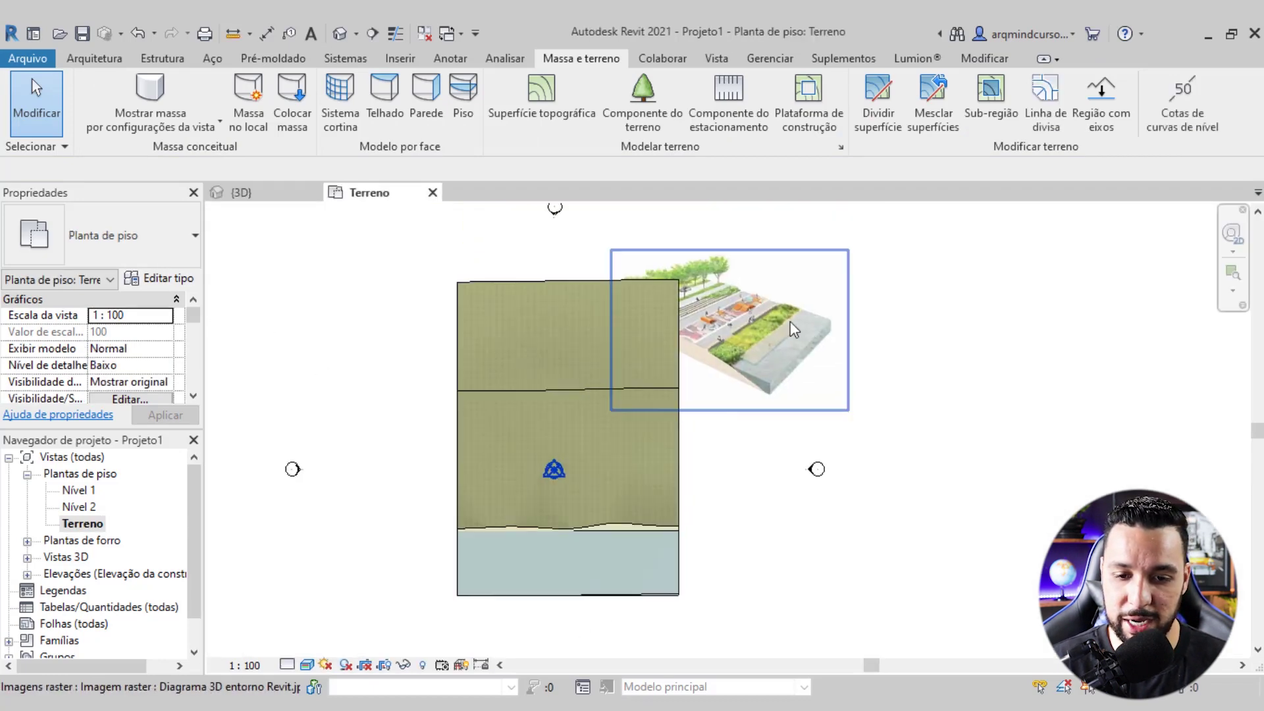
pyautogui.scroll(2, 787, 321)
pyautogui.scroll(-1, 787, 322)
pyautogui.moveTo(773, 287); pyautogui.dragTo(868, 408)
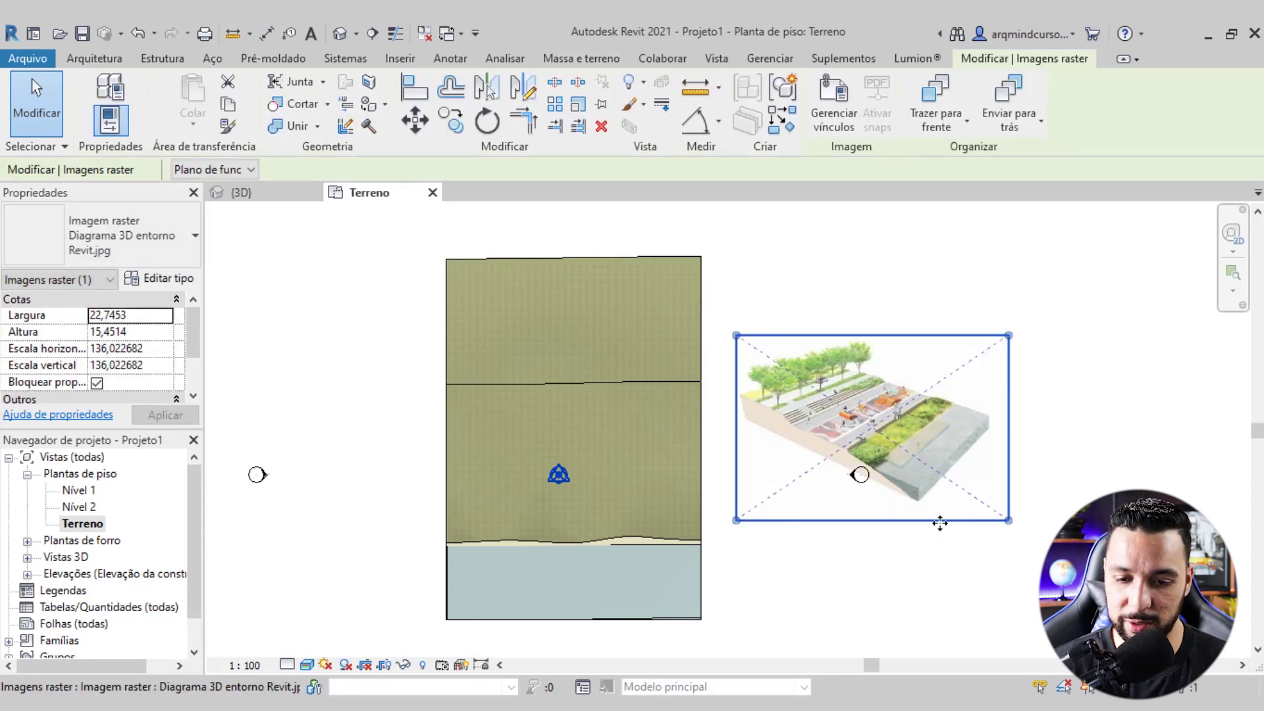
pyautogui.click(914, 570)
# Reframe the Terreno plan and expand Elevações to list Leste, Norte, Oeste and Sul
pyautogui.scroll(1, 909, 509)
pyautogui.scroll(1, 918, 421)
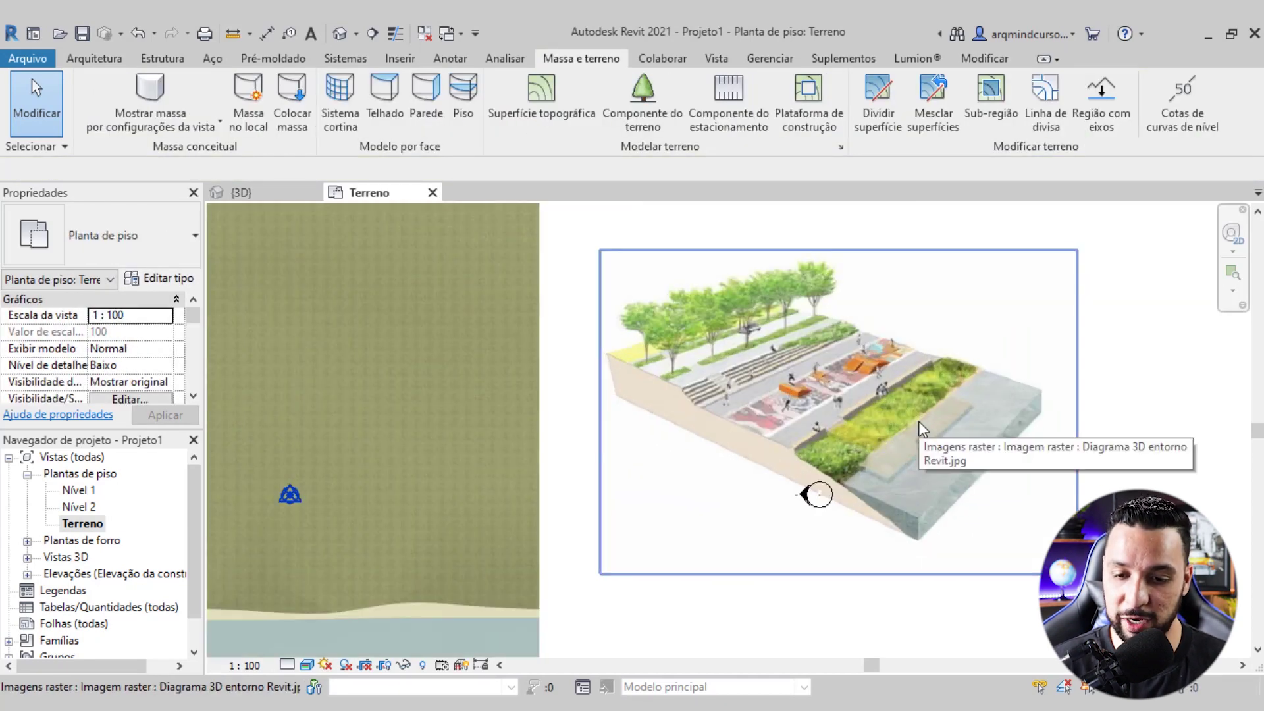
pyautogui.scroll(1, 878, 418)
pyautogui.scroll(1, 875, 413)
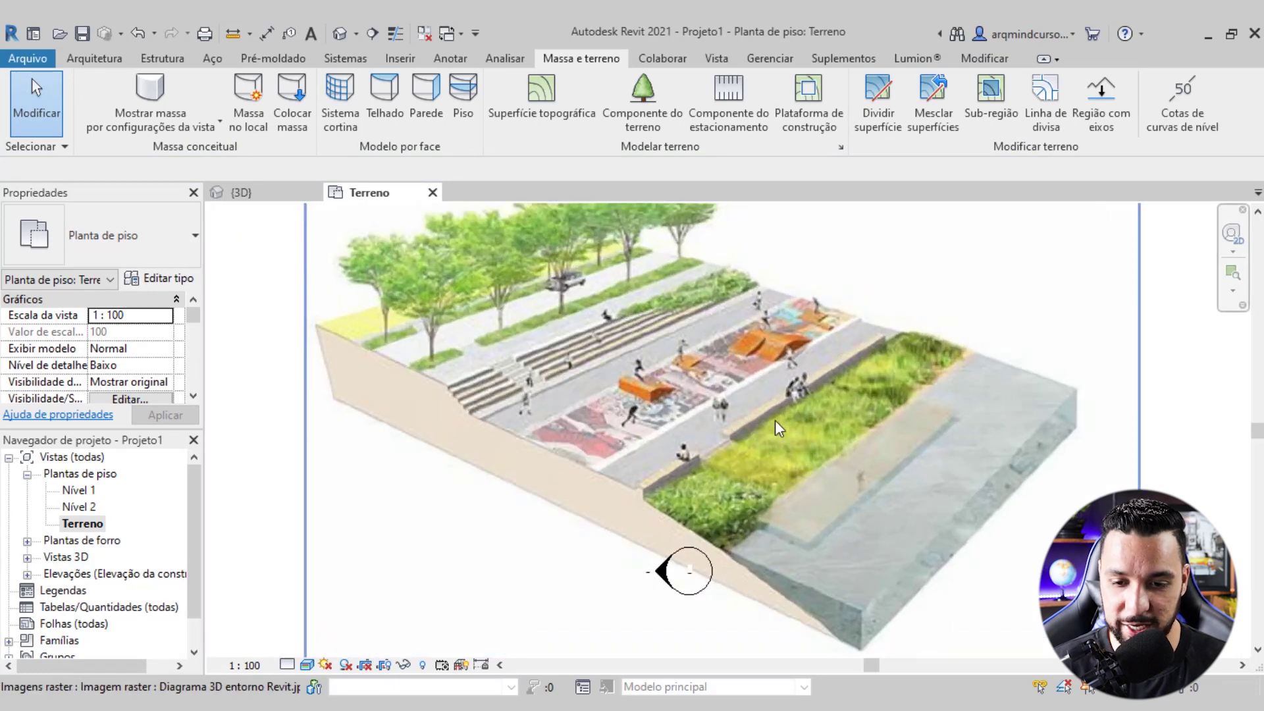
pyautogui.scroll(-2, 679, 465)
pyautogui.moveTo(598, 495); pyautogui.dragTo(817, 364, button='middle')
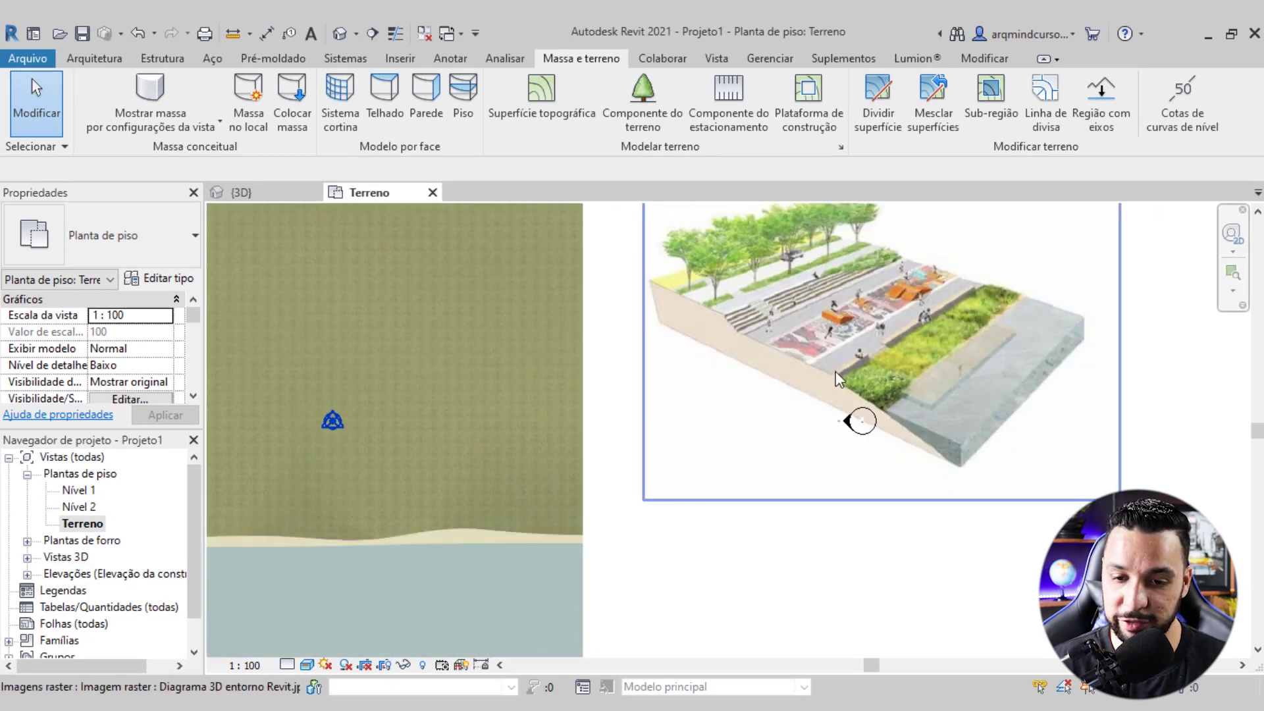
pyautogui.scroll(1, 852, 376)
pyautogui.scroll(1, 847, 370)
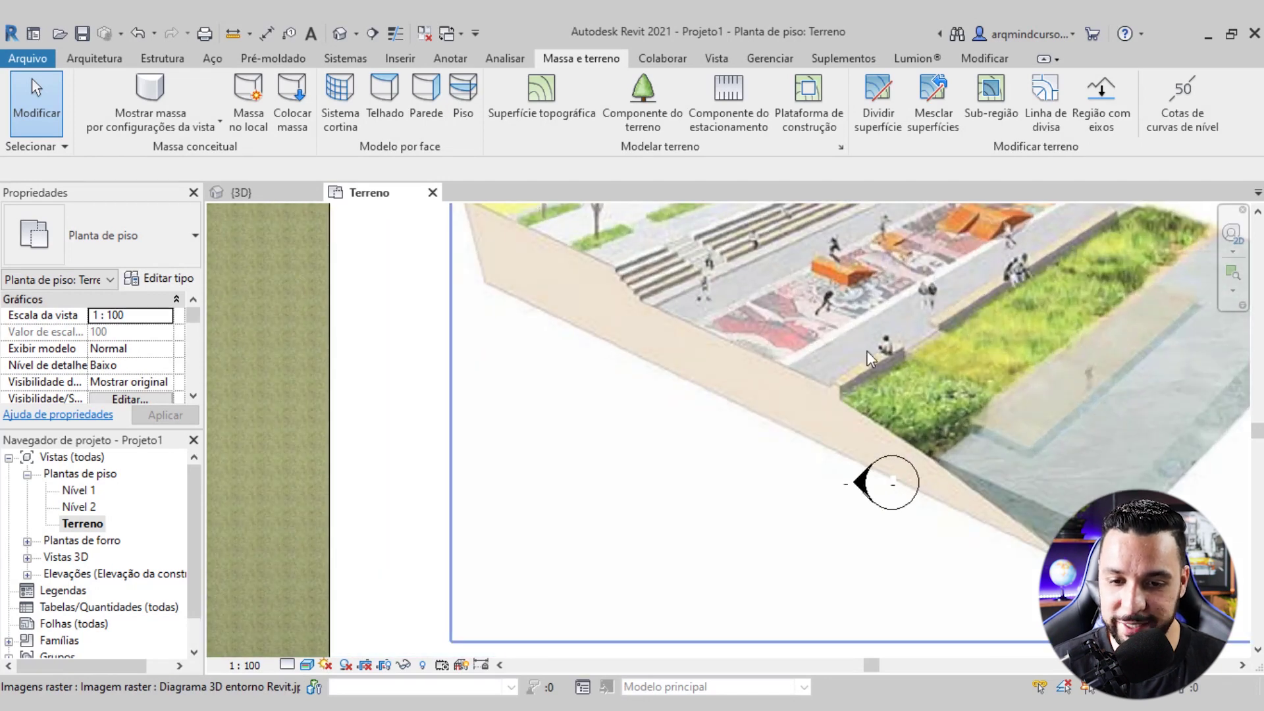
pyautogui.scroll(-1, 865, 356)
pyautogui.scroll(-1, 864, 353)
pyautogui.scroll(-1, 855, 345)
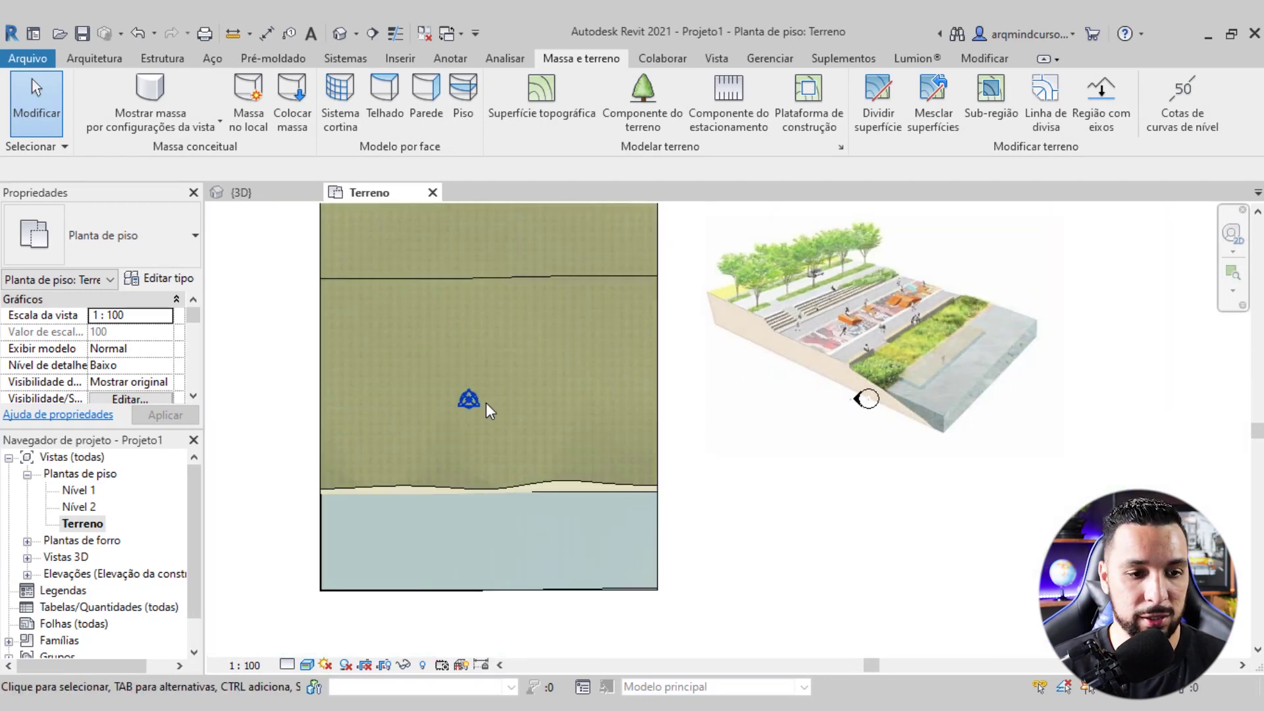
pyautogui.scroll(-1, 68, 582)
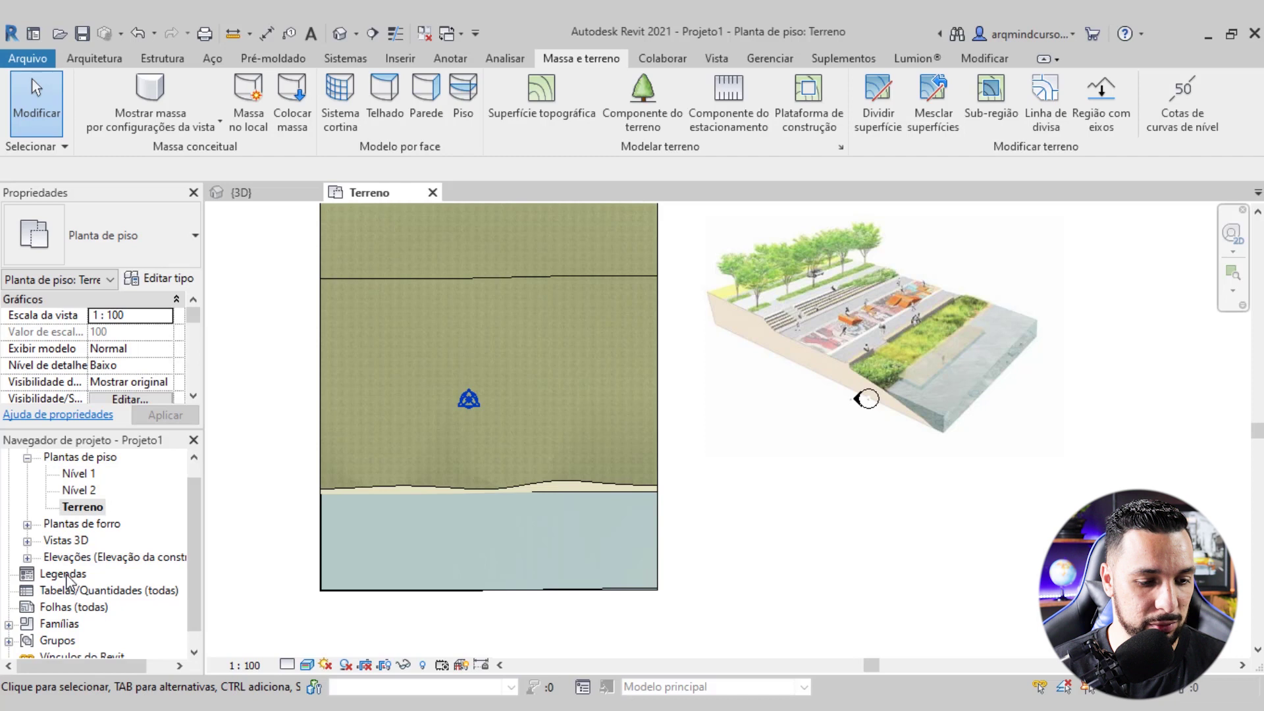
pyautogui.click(27, 559)
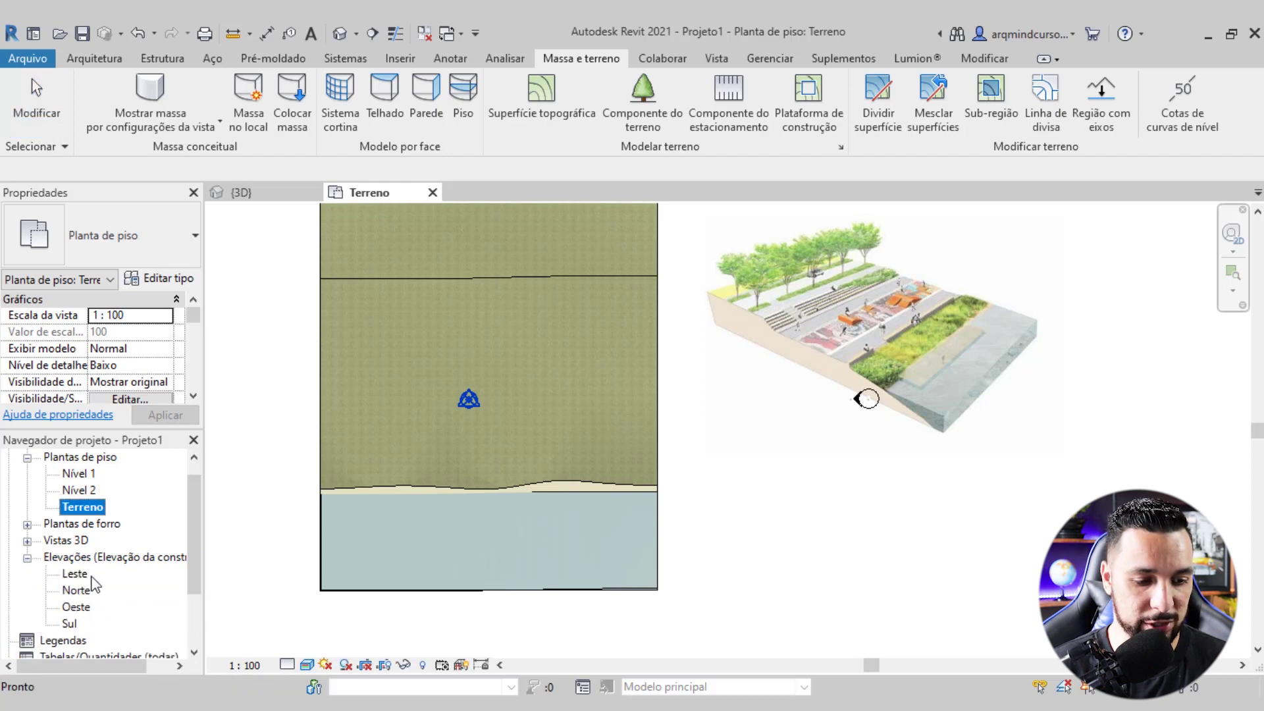
# Open the Leste elevation and zoom in on the slope's junction with level ground
pyautogui.doubleClick(76, 574)
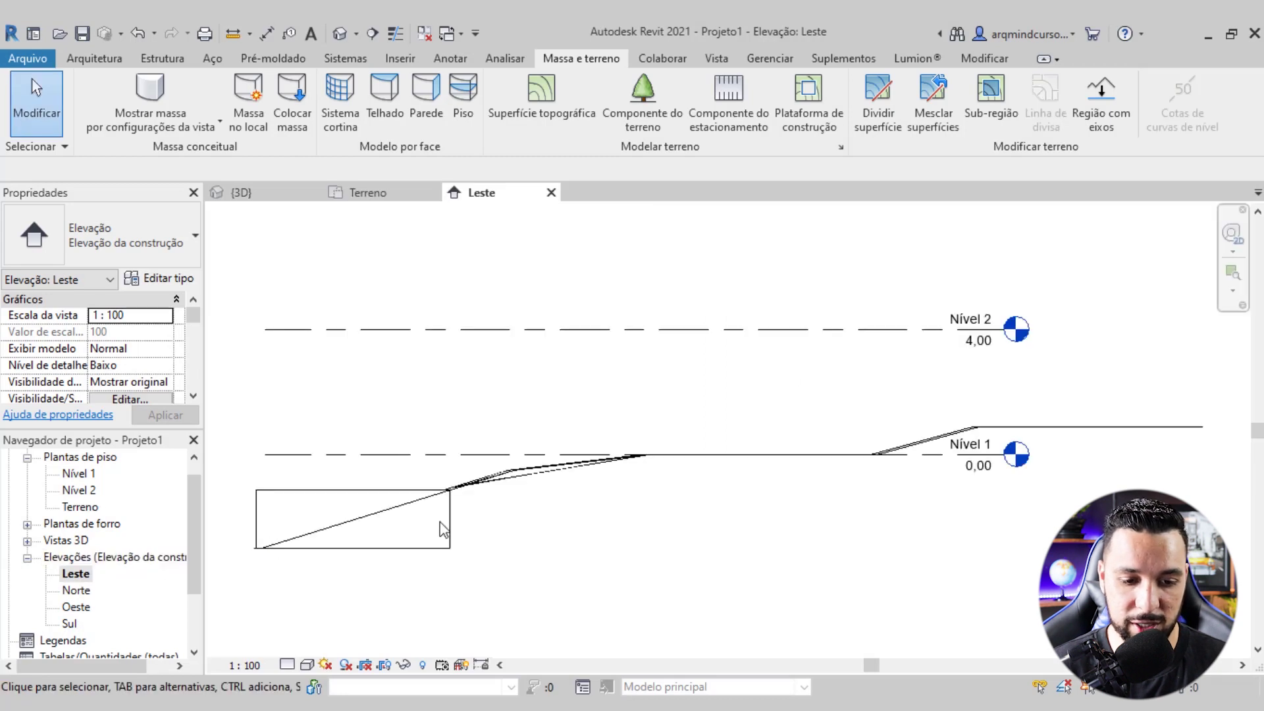
pyautogui.scroll(3, 665, 471)
pyautogui.scroll(2, 692, 434)
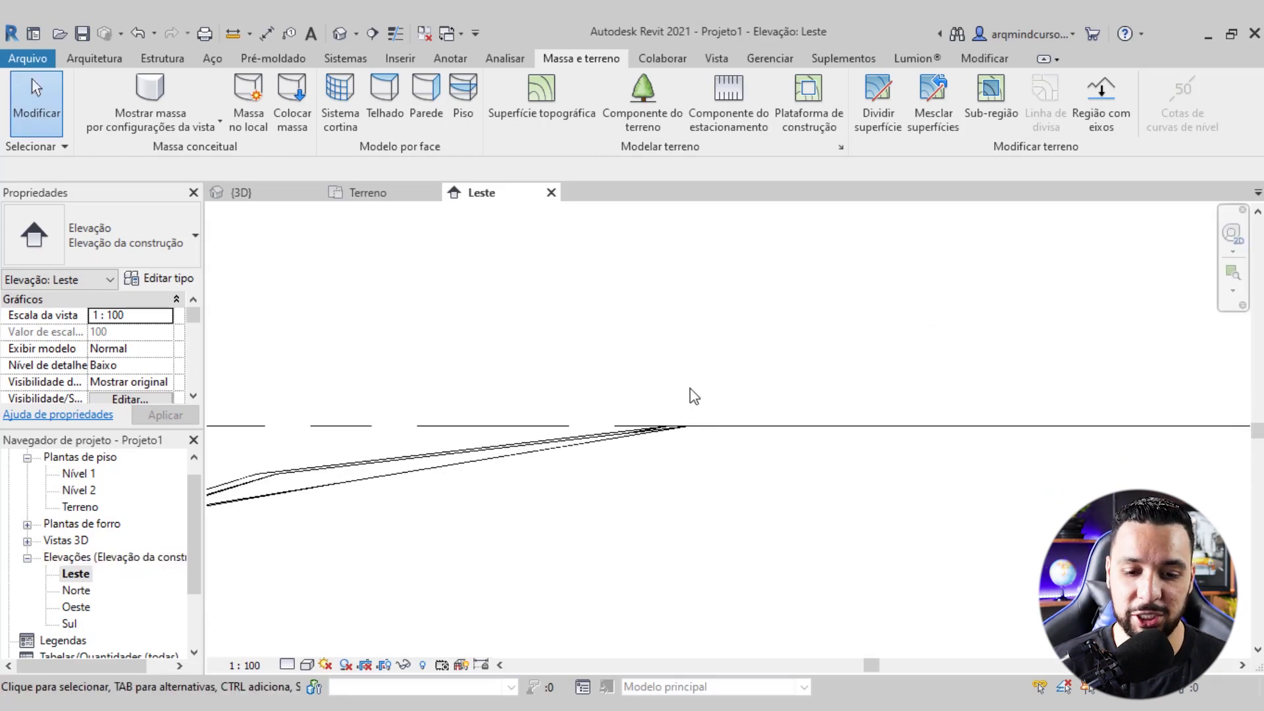
pyautogui.scroll(-3, 689, 428)
pyautogui.scroll(2, 616, 461)
pyautogui.scroll(1, 592, 421)
pyautogui.scroll(1, 568, 430)
# Draw a vertical reference plane (RP) where the slope reaches level ground
pyautogui.press('r')
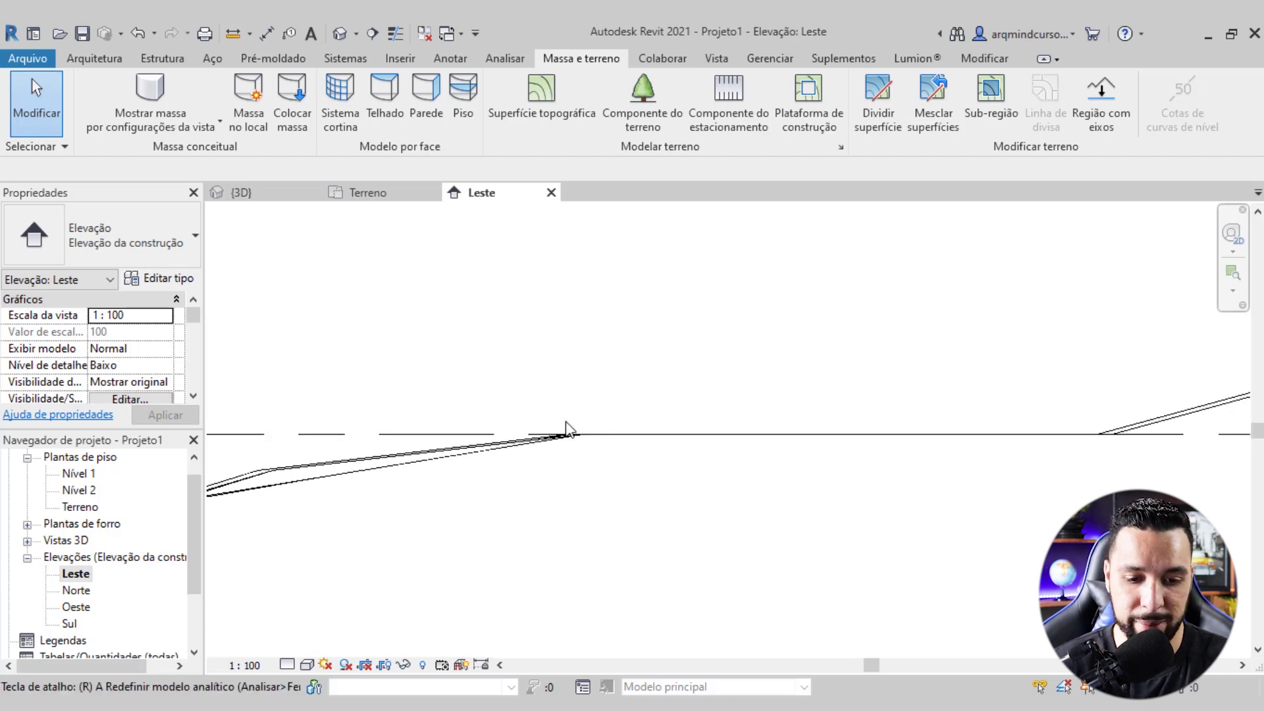
pyautogui.press('p')
pyautogui.click(580, 313)
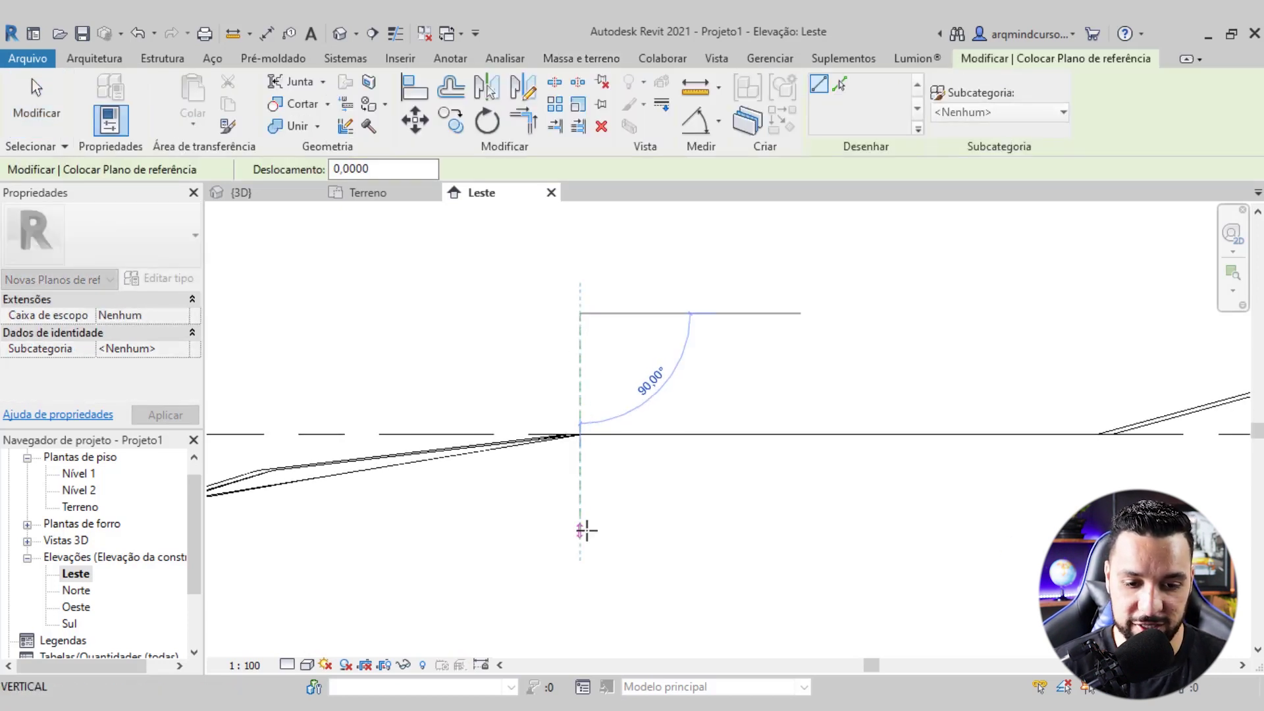
pyautogui.click(583, 543)
pyautogui.press('Escape')
pyautogui.press('Escape')
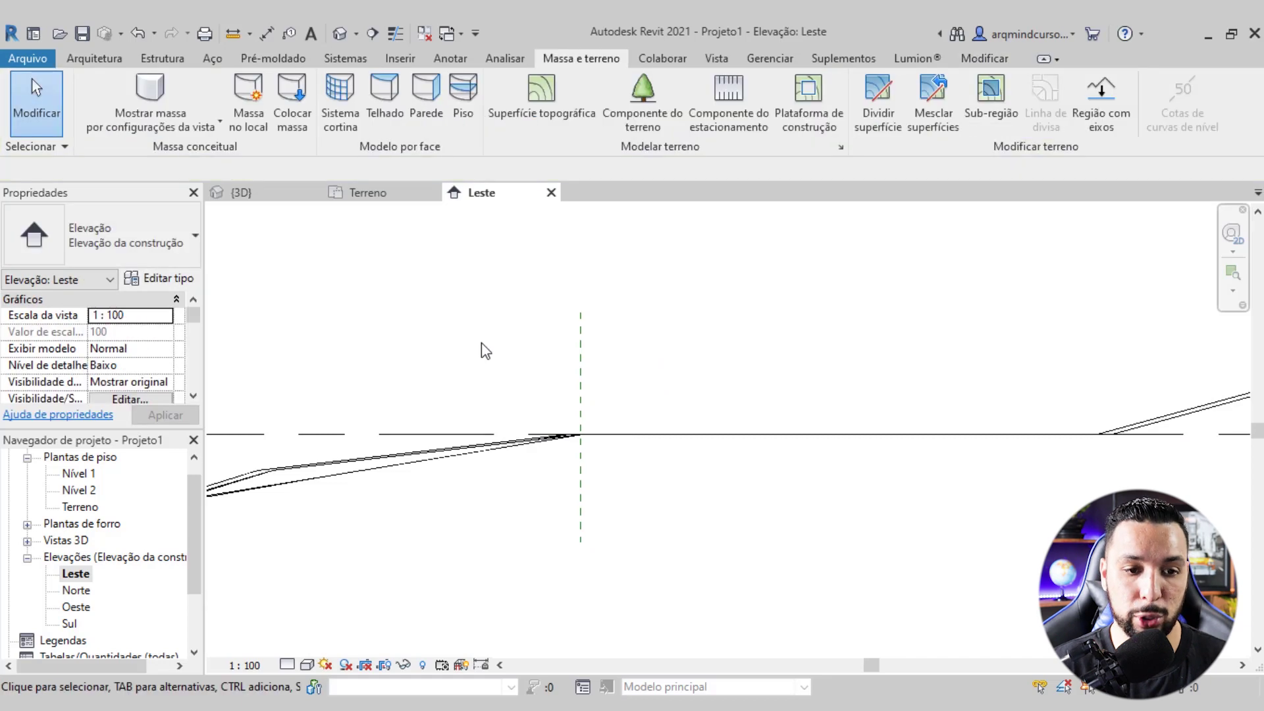
pyautogui.click(367, 193)
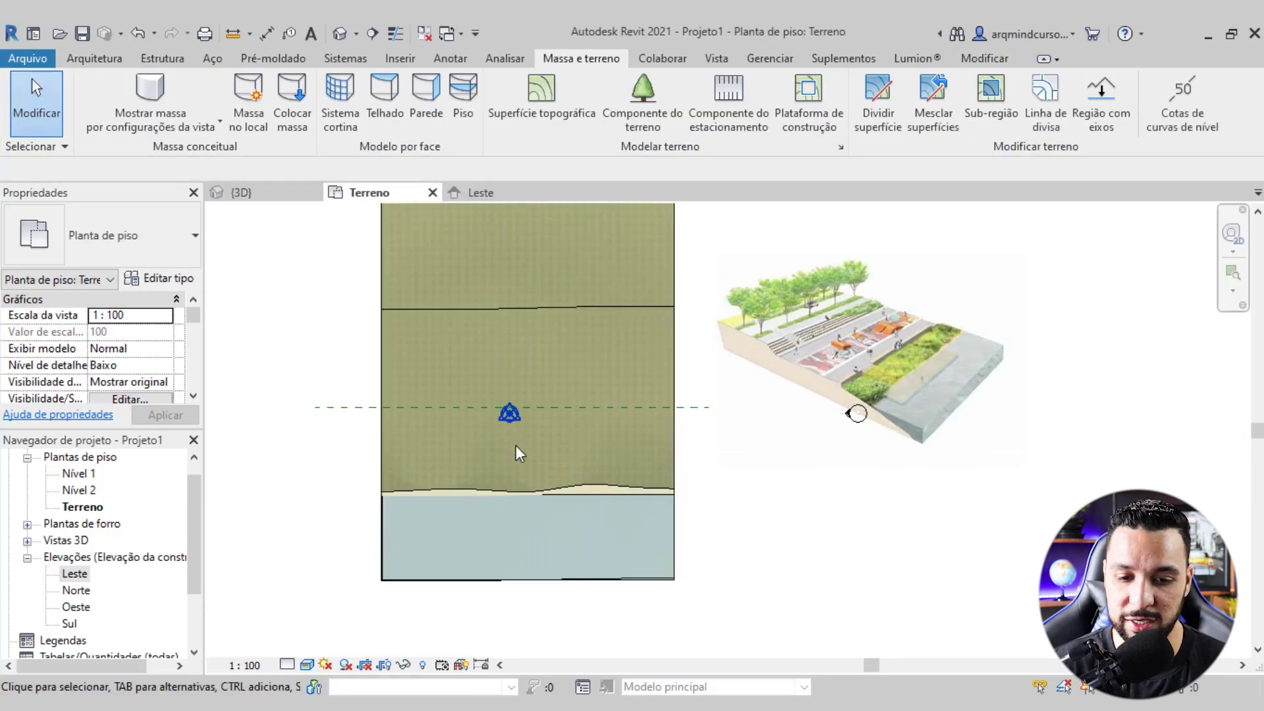
# Sketch a rectangular topography sub-region spanning the upper terrain band and finish it
pyautogui.scroll(1, 602, 423)
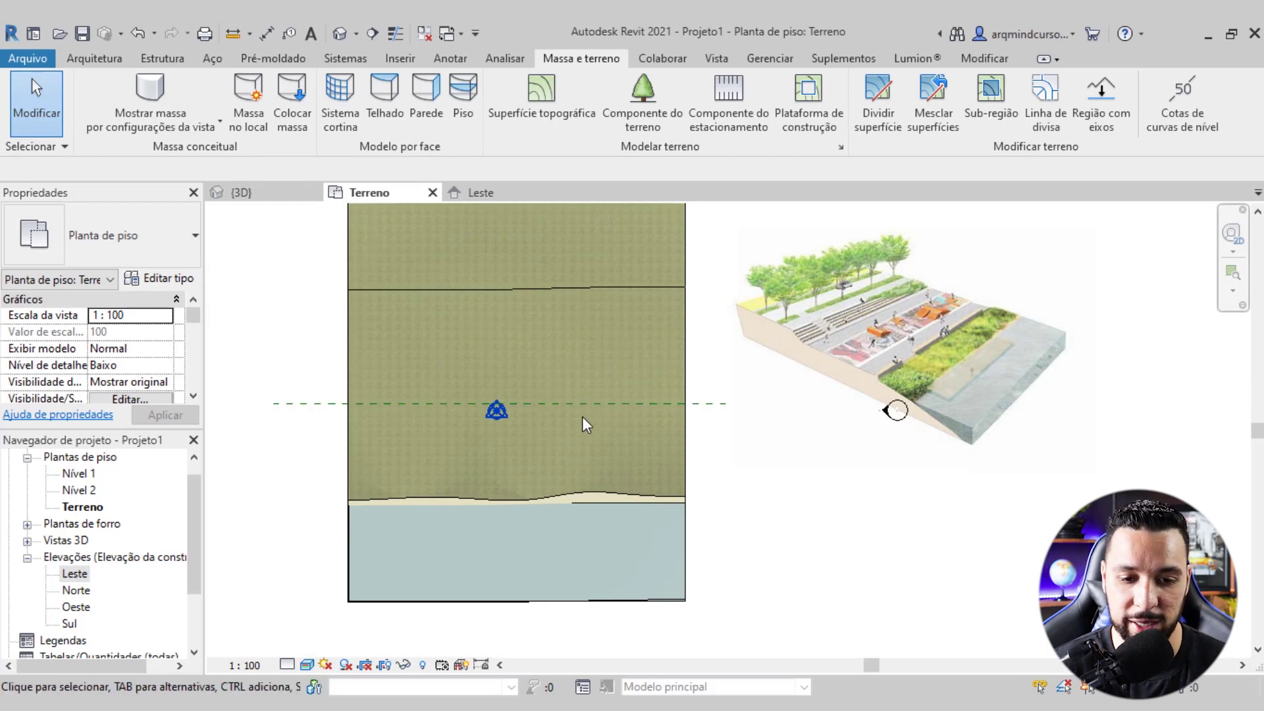
pyautogui.scroll(-1, 615, 322)
pyautogui.scroll(2, 661, 321)
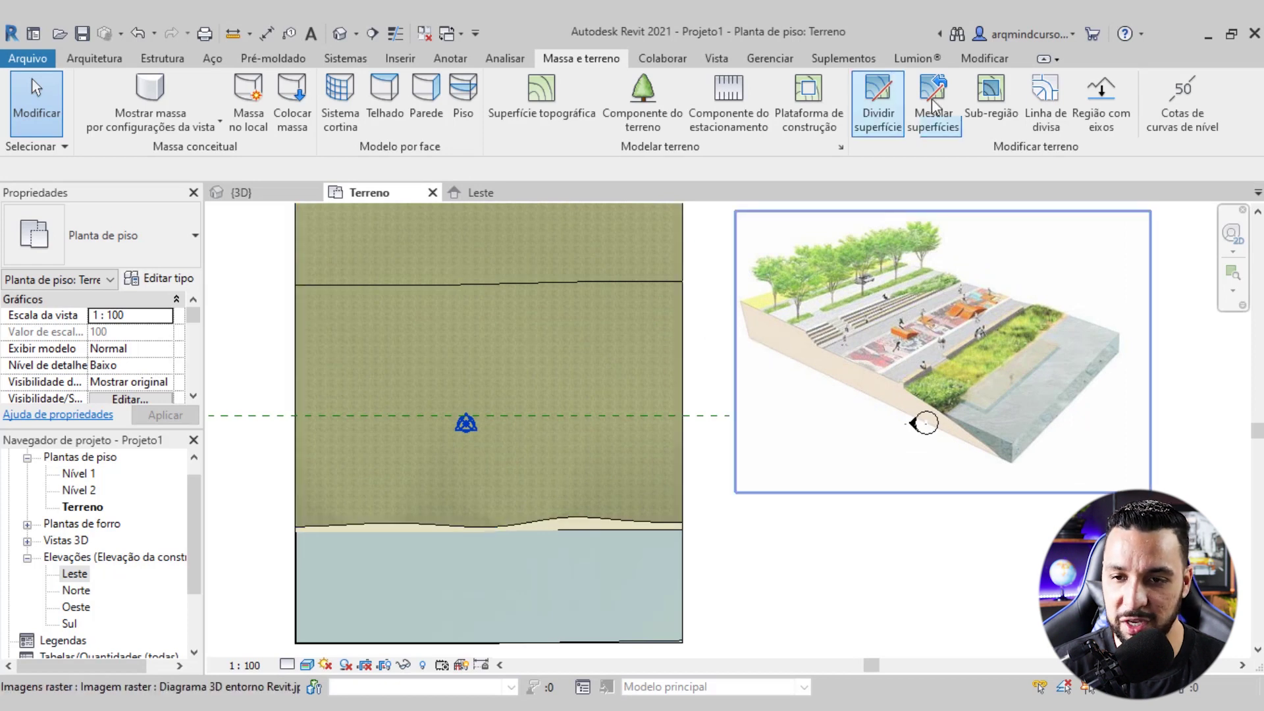
pyautogui.click(991, 92)
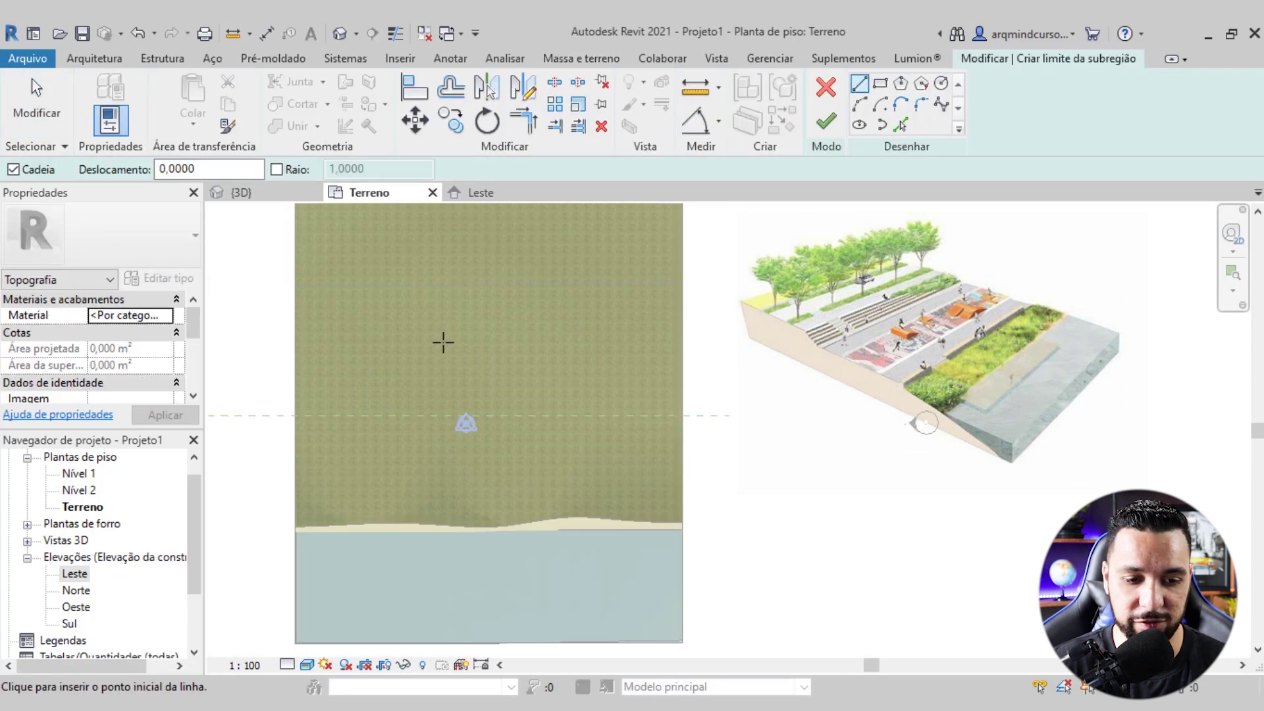
pyautogui.click(880, 83)
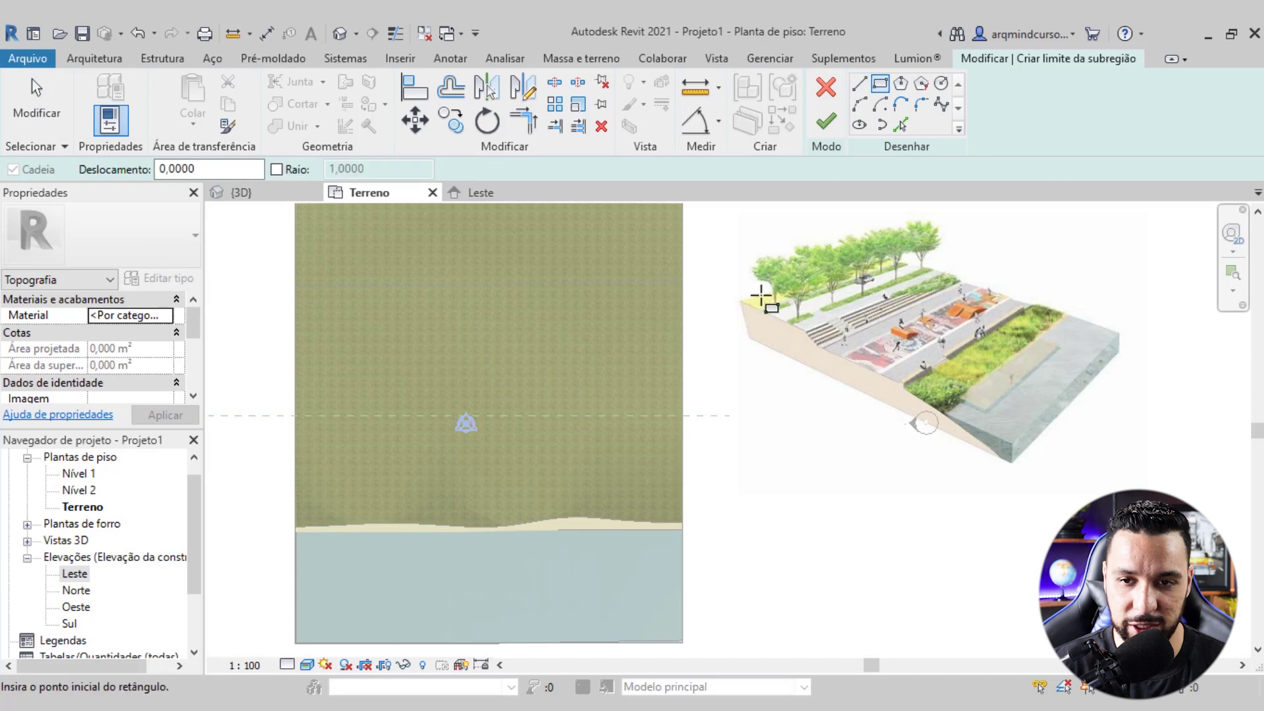
pyautogui.click(683, 282)
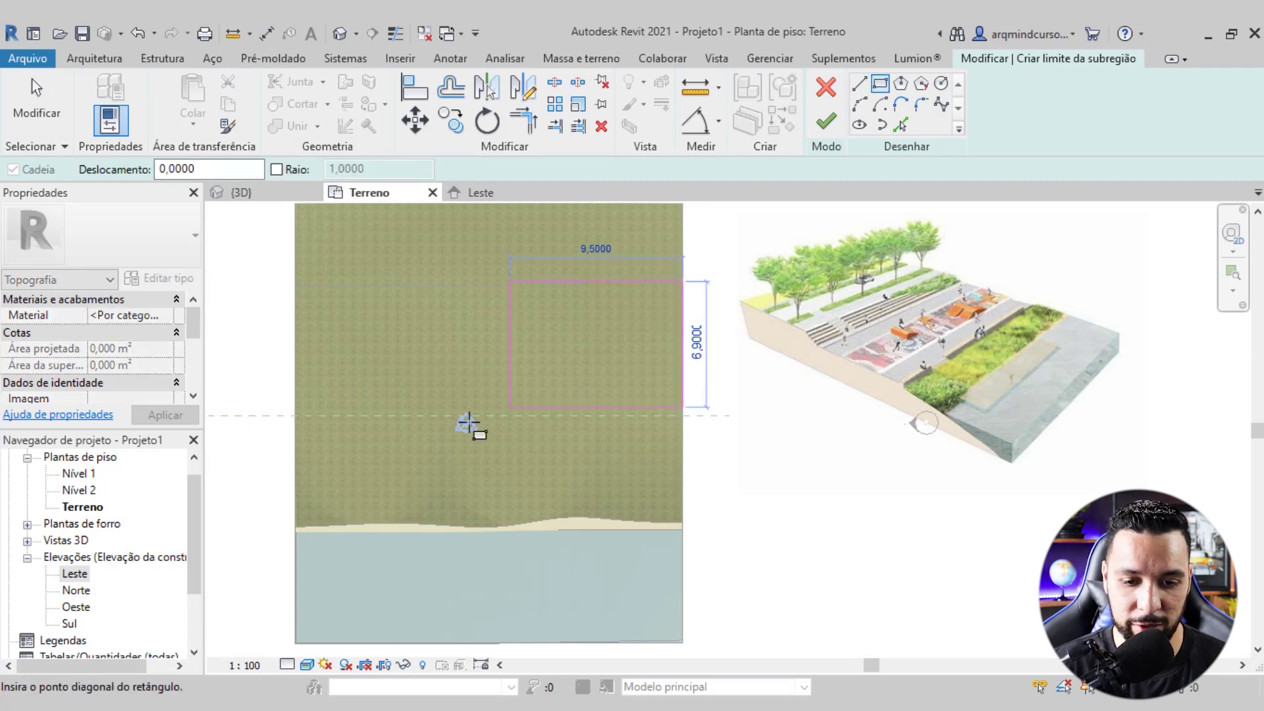
pyautogui.click(298, 415)
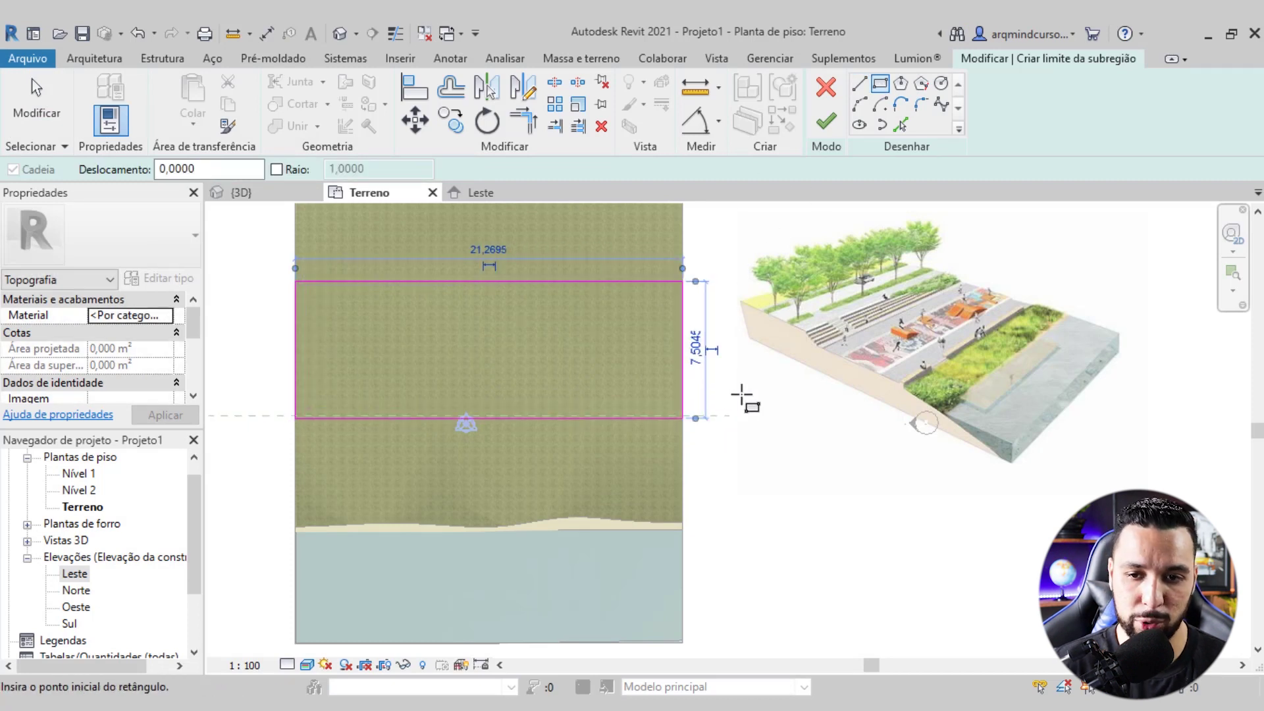
pyautogui.click(826, 120)
pyautogui.click(736, 461)
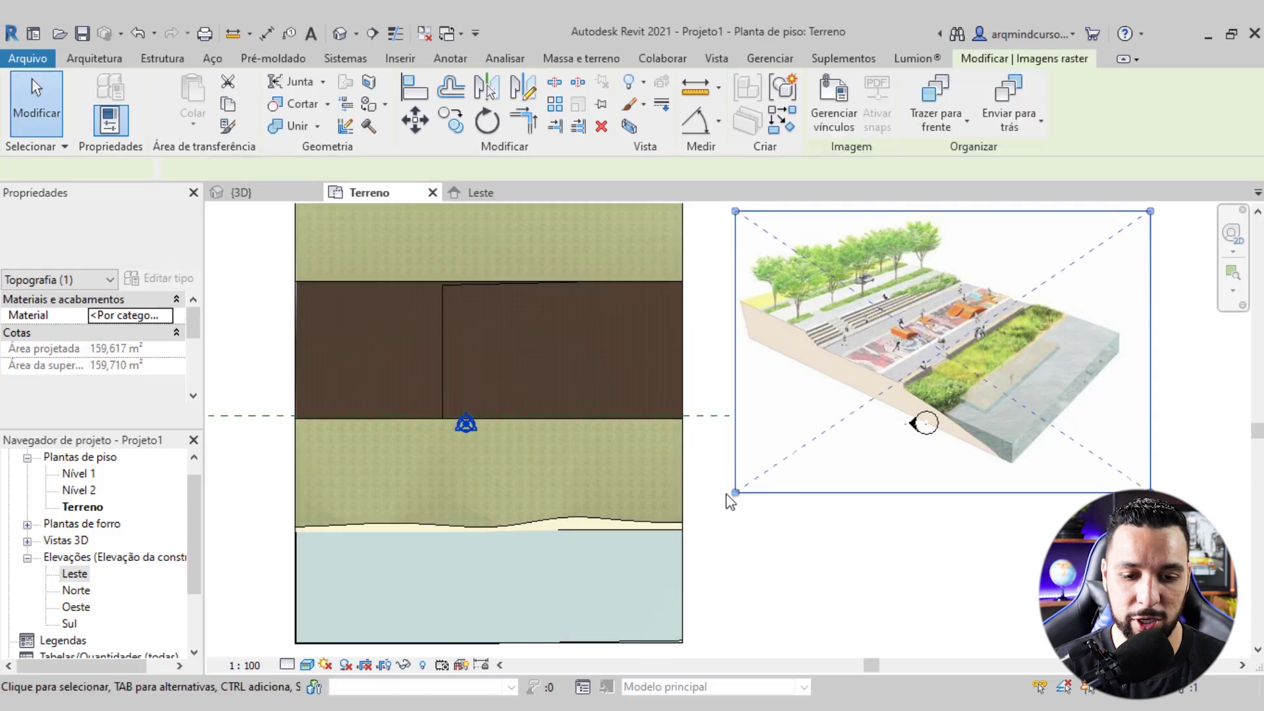
pyautogui.press('Escape')
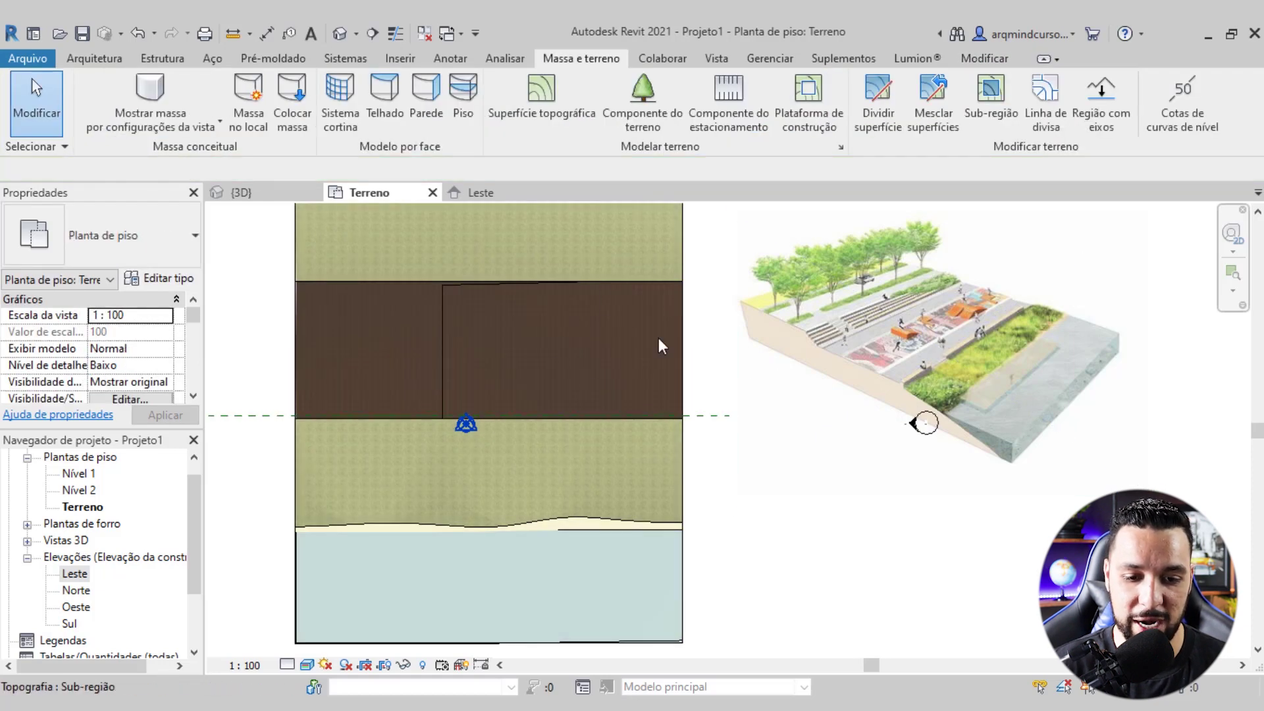
# Assign the Concreto, Faixa de areia/cimento material to the new sub-region
pyautogui.scroll(-1, 691, 349)
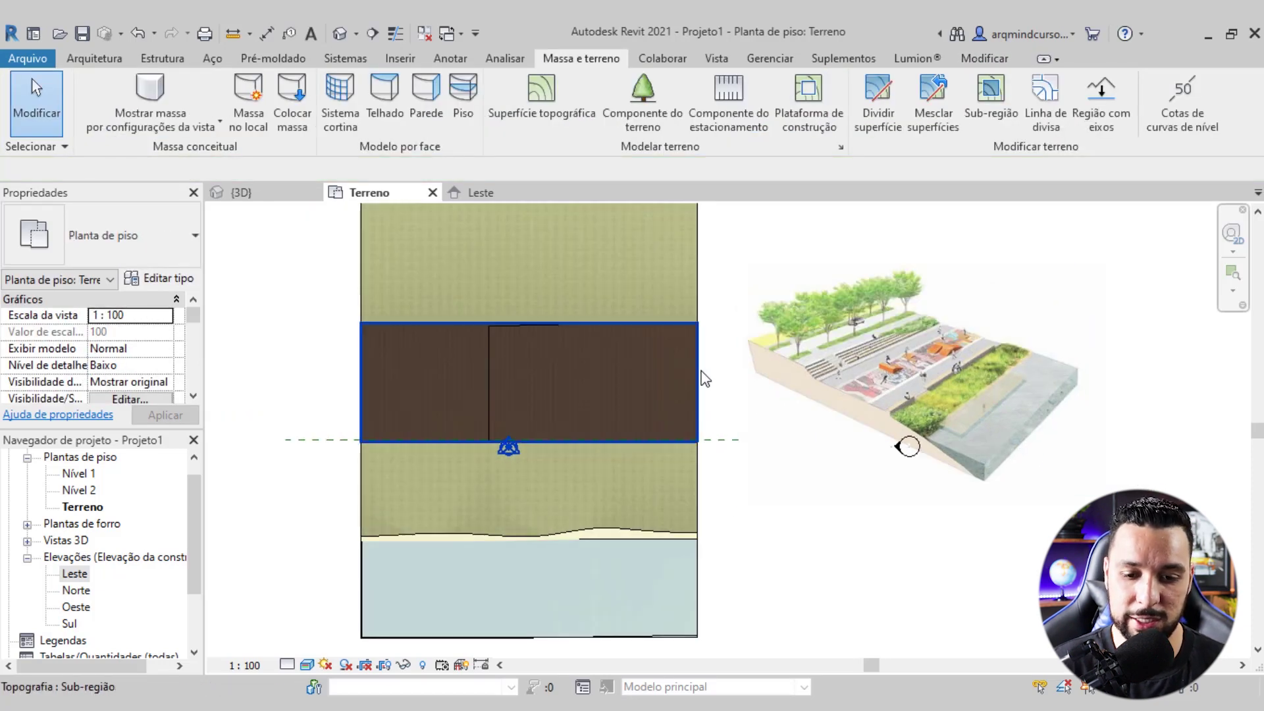
pyautogui.click(702, 372)
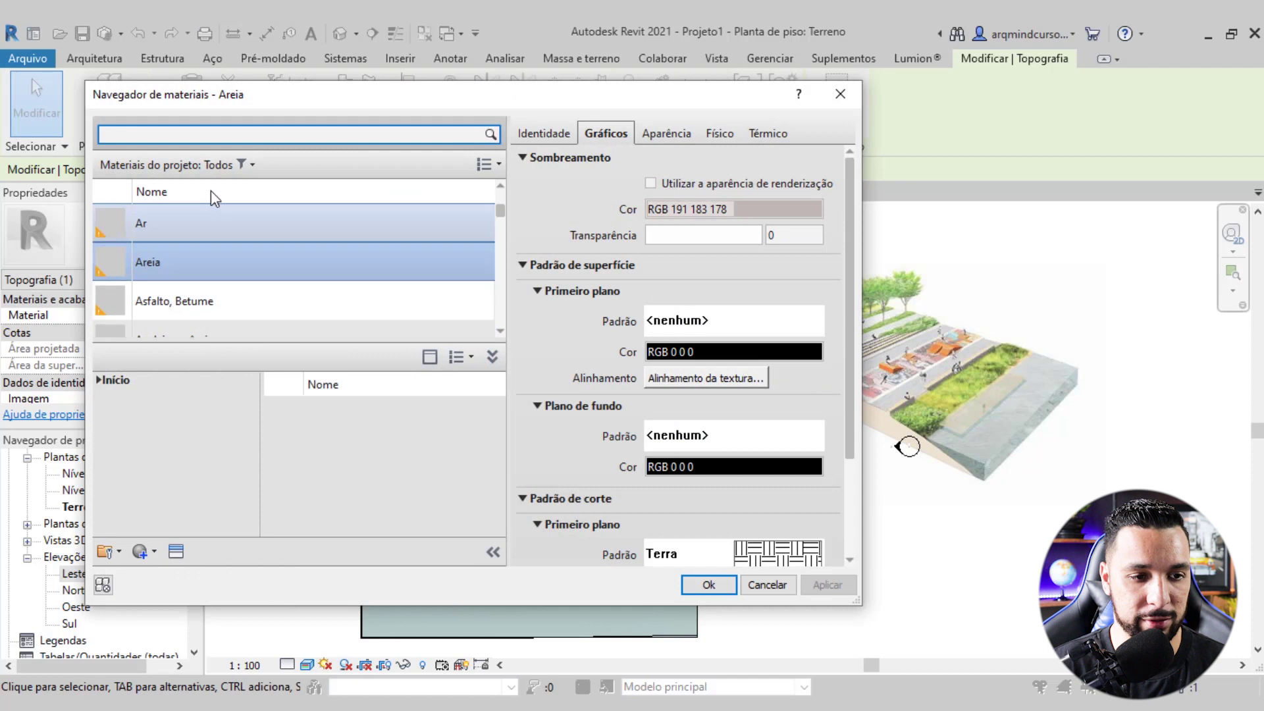
pyautogui.click(224, 136)
pyautogui.write('concreto')
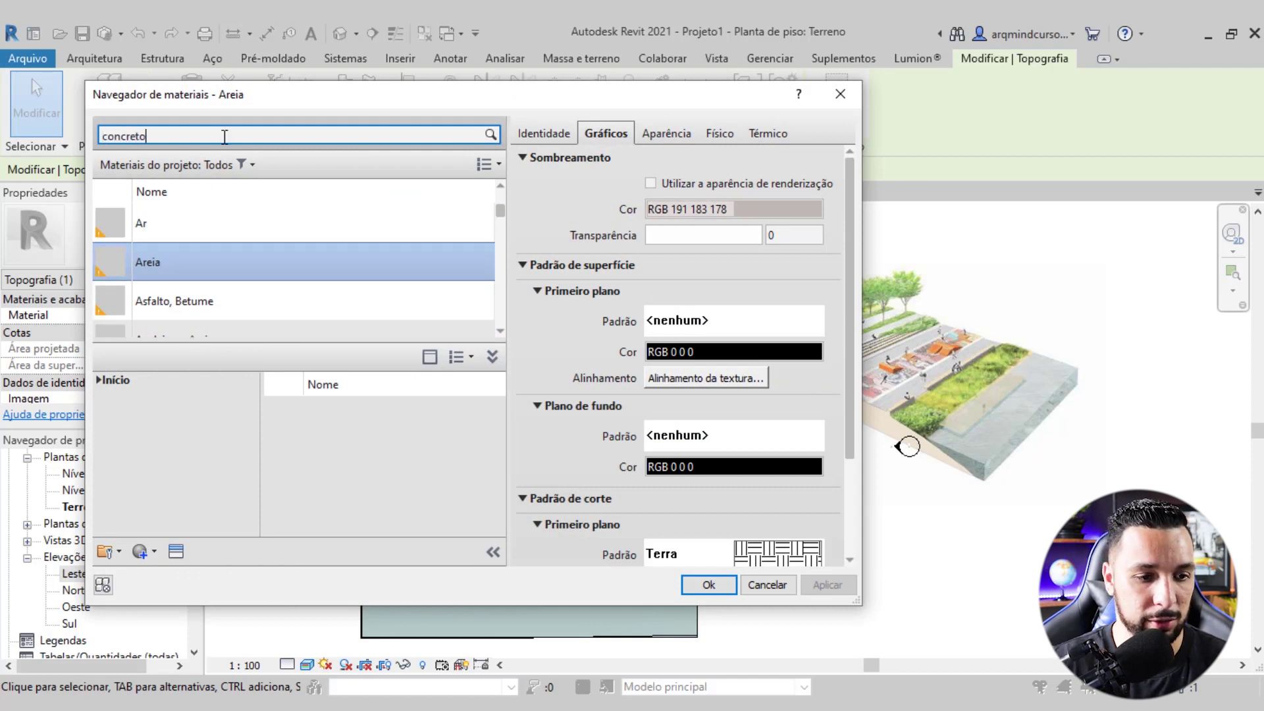
pyautogui.click(325, 260)
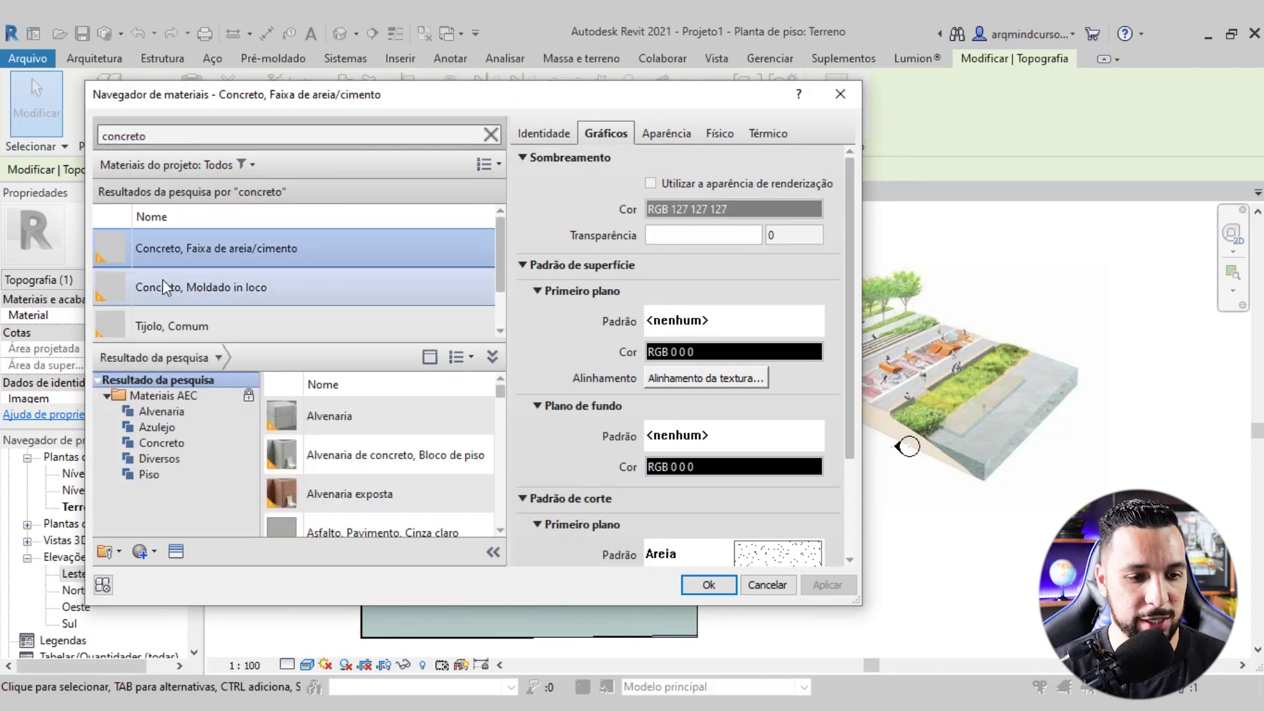
pyautogui.click(708, 585)
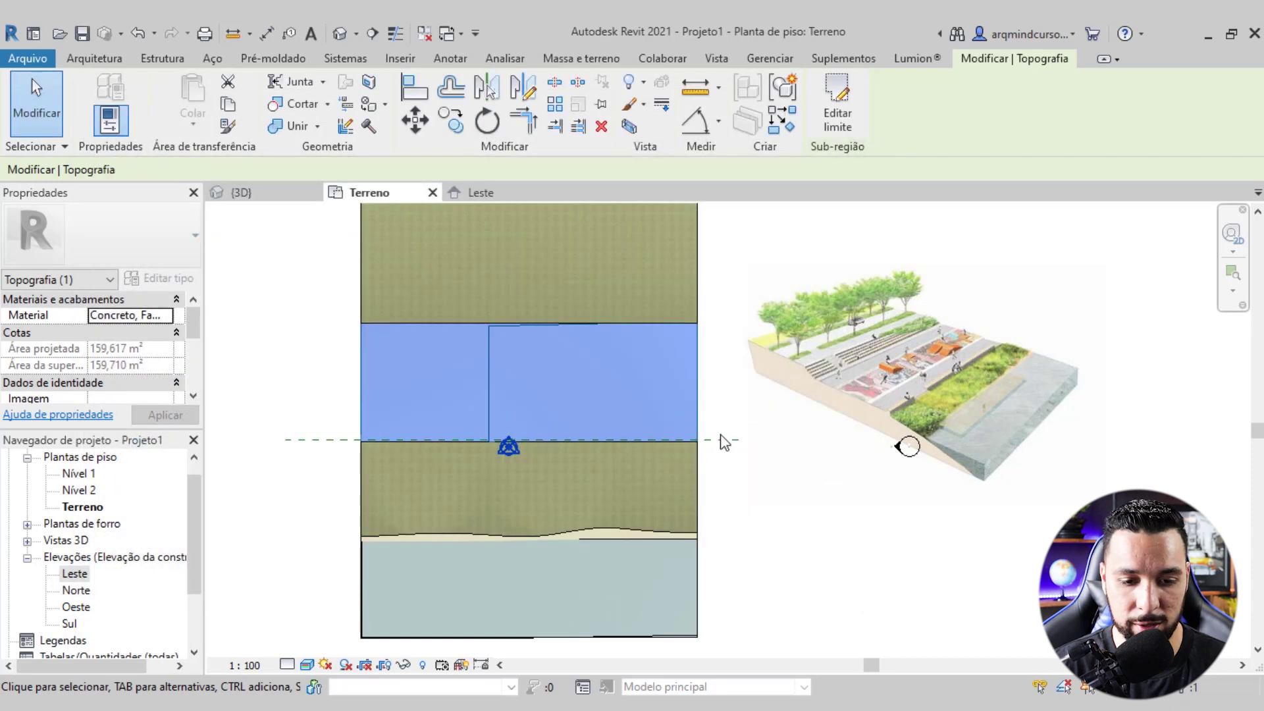
pyautogui.click(808, 514)
pyautogui.click(308, 370)
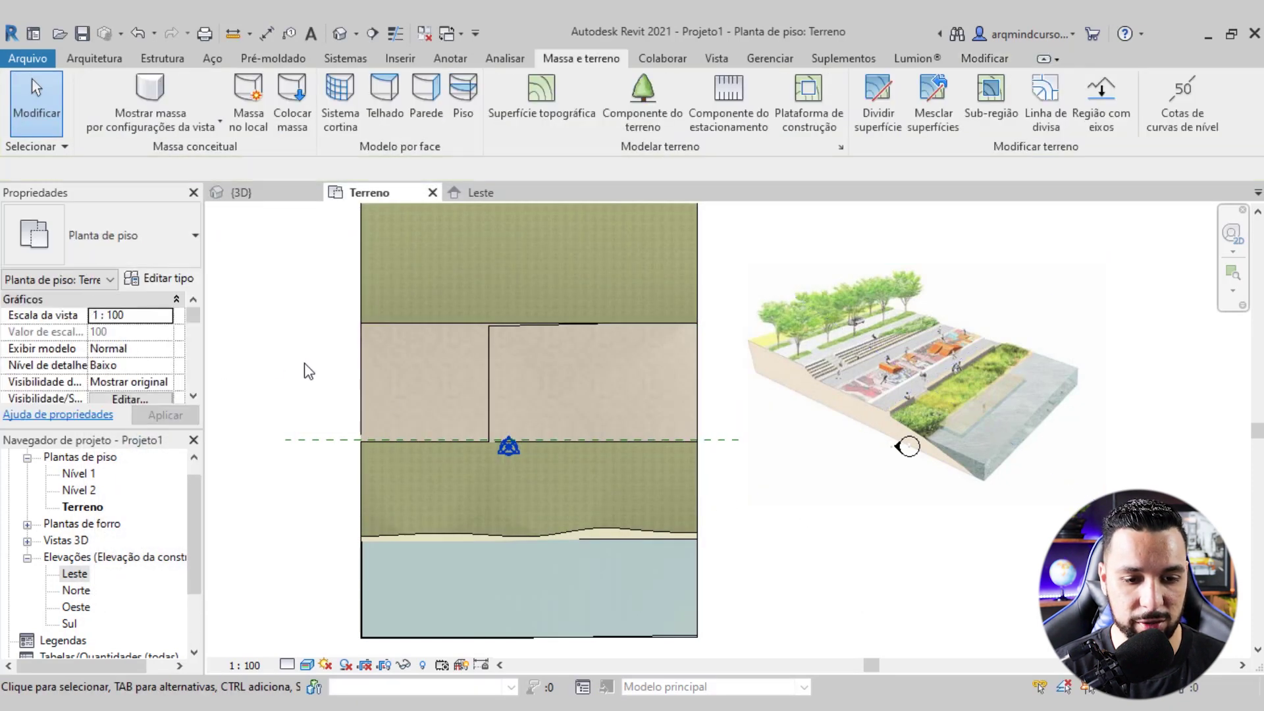
# Inspect the concrete band in {3D}, then reframe the Terreno site plan
pyautogui.click(241, 195)
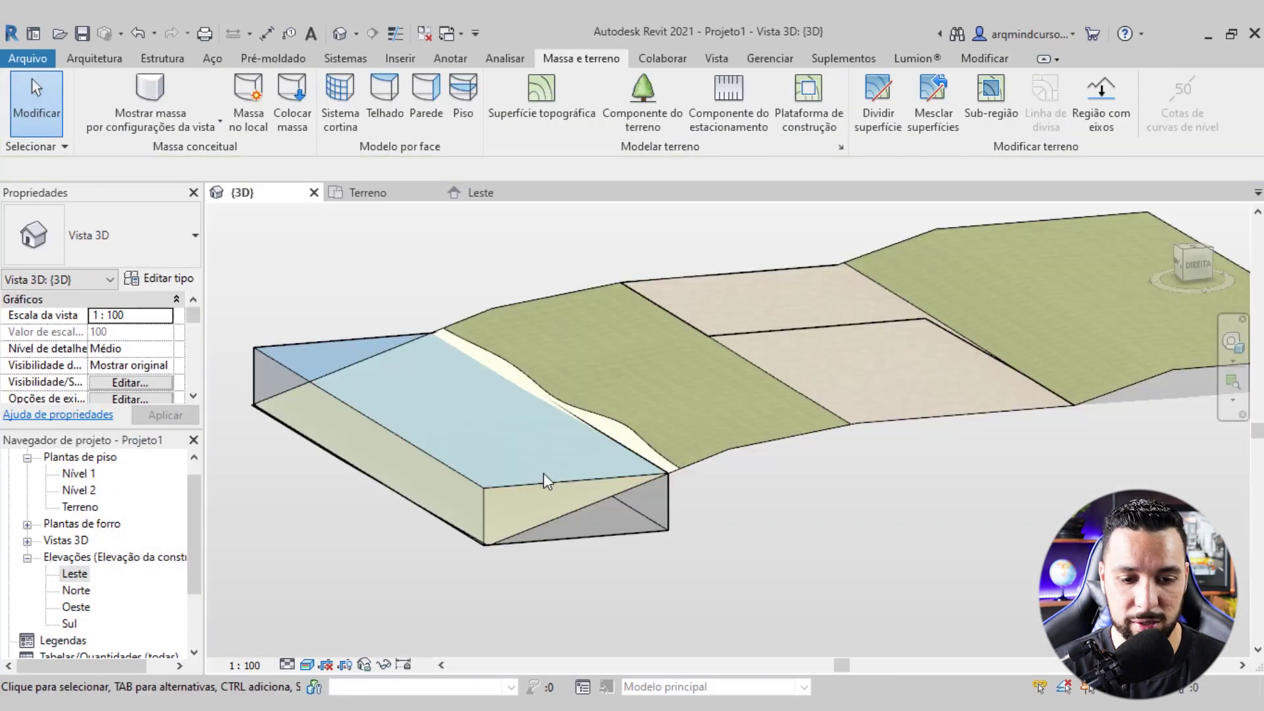
pyautogui.moveTo(729, 506)
pyautogui.keyDown('shift'); pyautogui.mouseDown(button='middle')
pyautogui.moveTo(649, 494)
pyautogui.moveTo(691, 494)
pyautogui.moveTo(733, 550)
pyautogui.mouseUp(button='middle'); pyautogui.keyUp('shift')
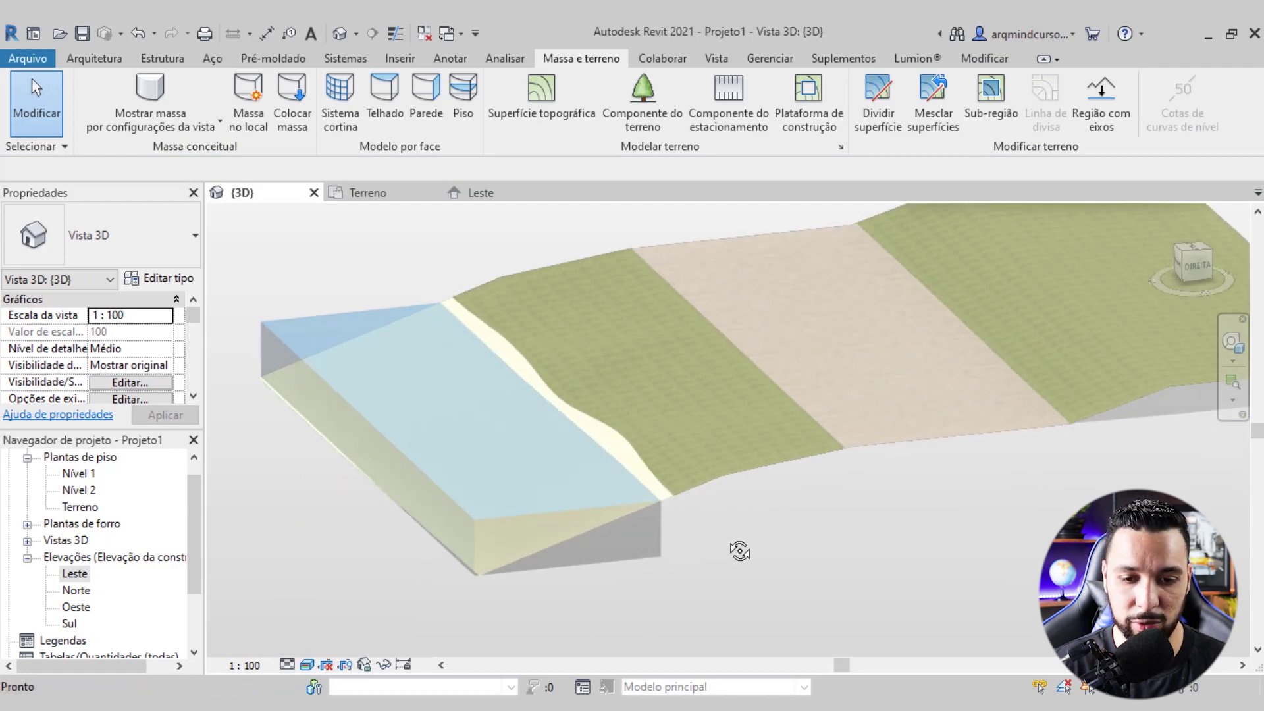
pyautogui.click(395, 192)
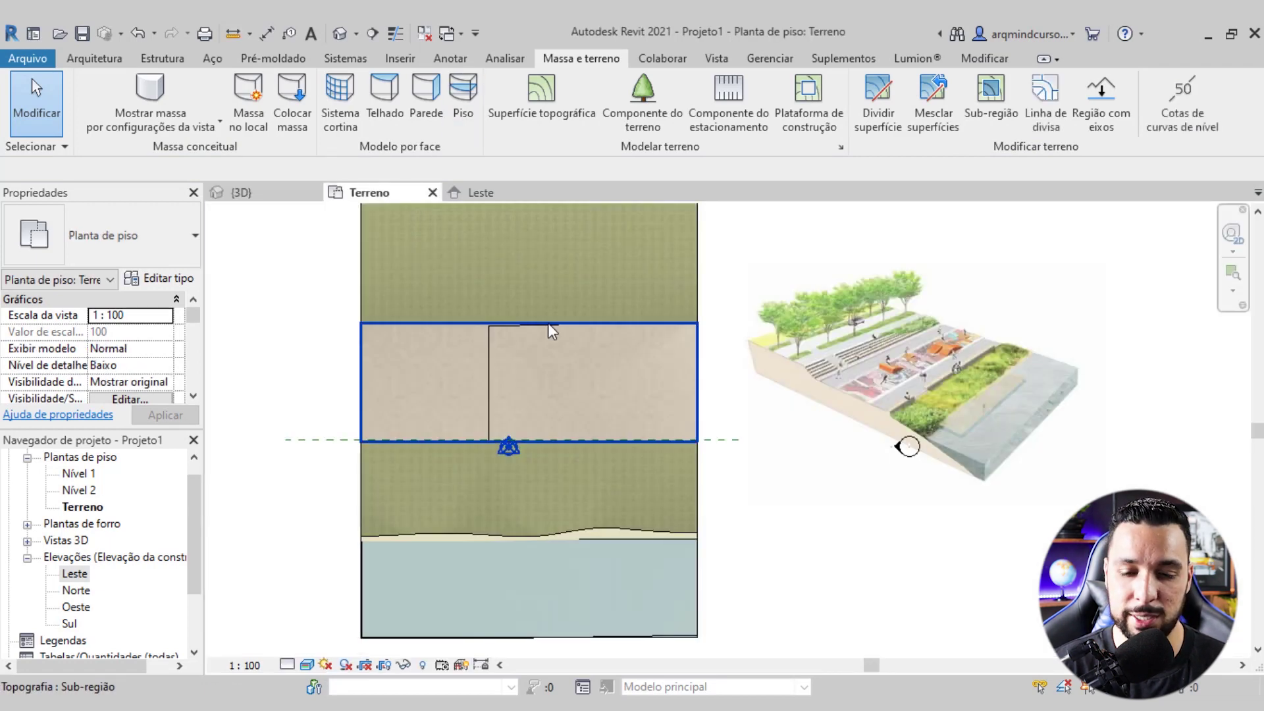
pyautogui.click(757, 353)
pyautogui.scroll(3, 724, 362)
pyautogui.scroll(1, 701, 374)
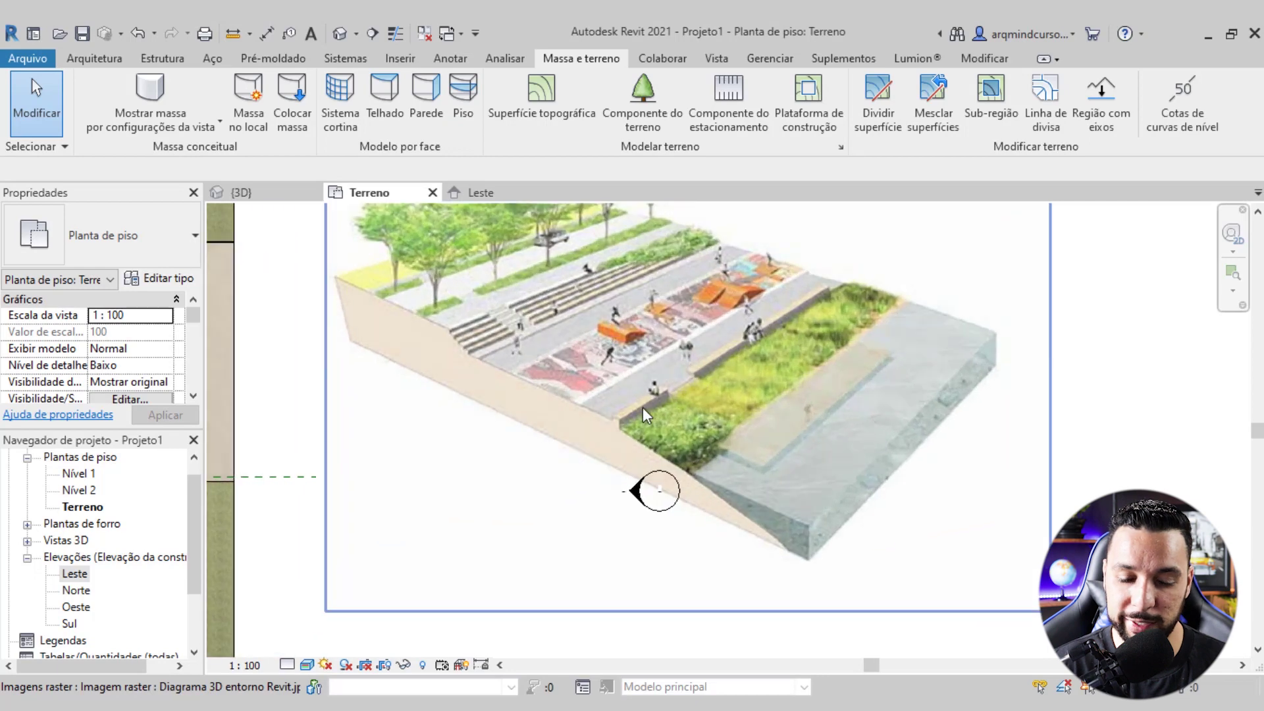
pyautogui.scroll(-5, 804, 283)
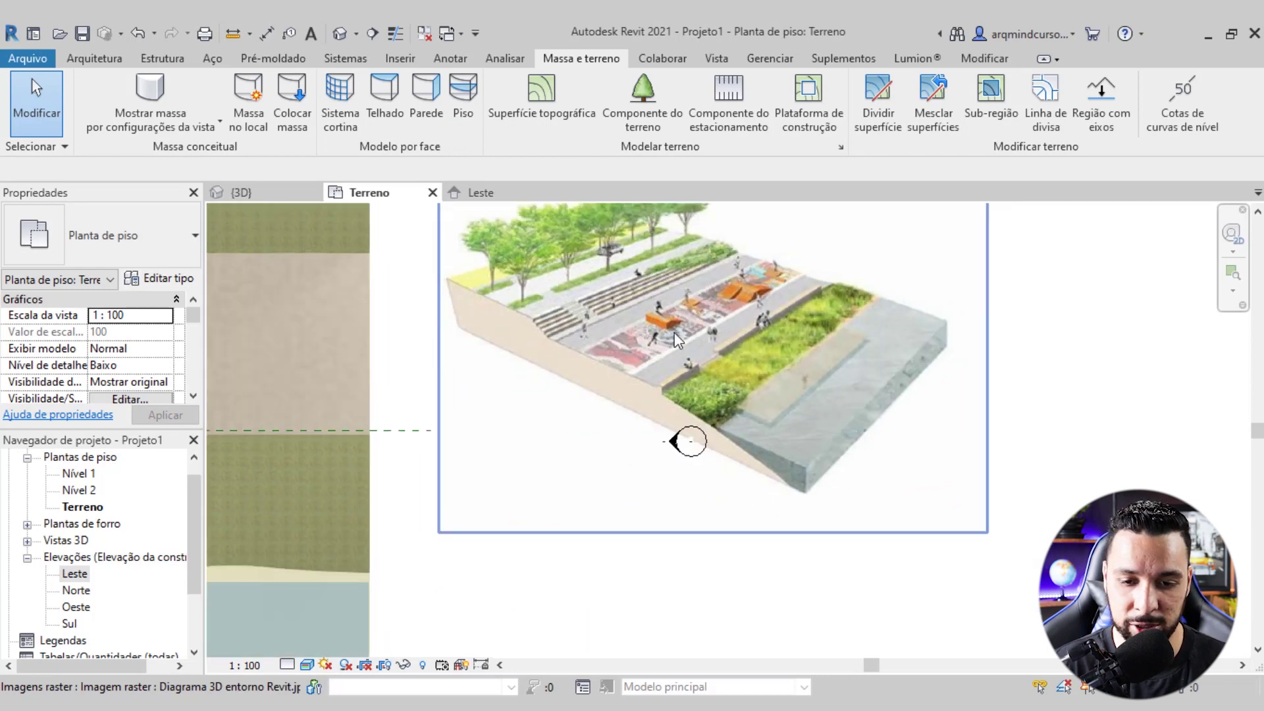
pyautogui.moveTo(283, 325); pyautogui.dragTo(503, 325, button='middle')
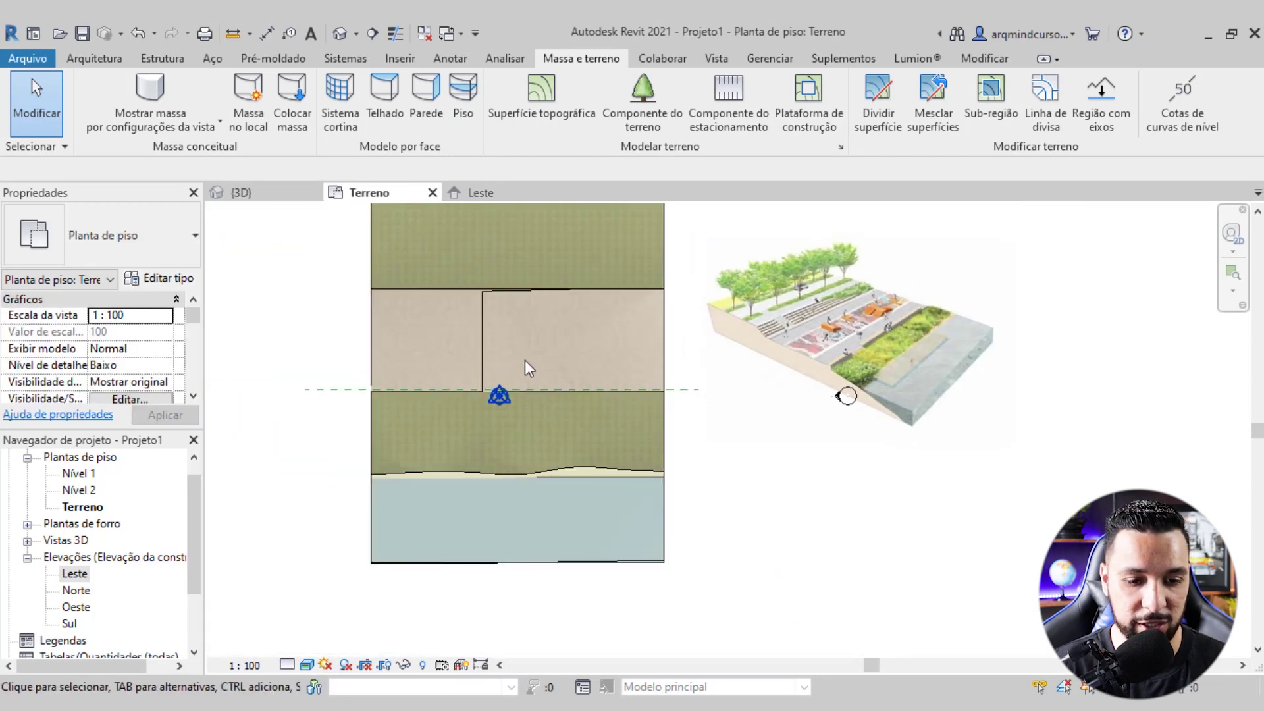
pyautogui.scroll(2, 494, 349)
pyautogui.moveTo(484, 376); pyautogui.dragTo(474, 333, button='middle')
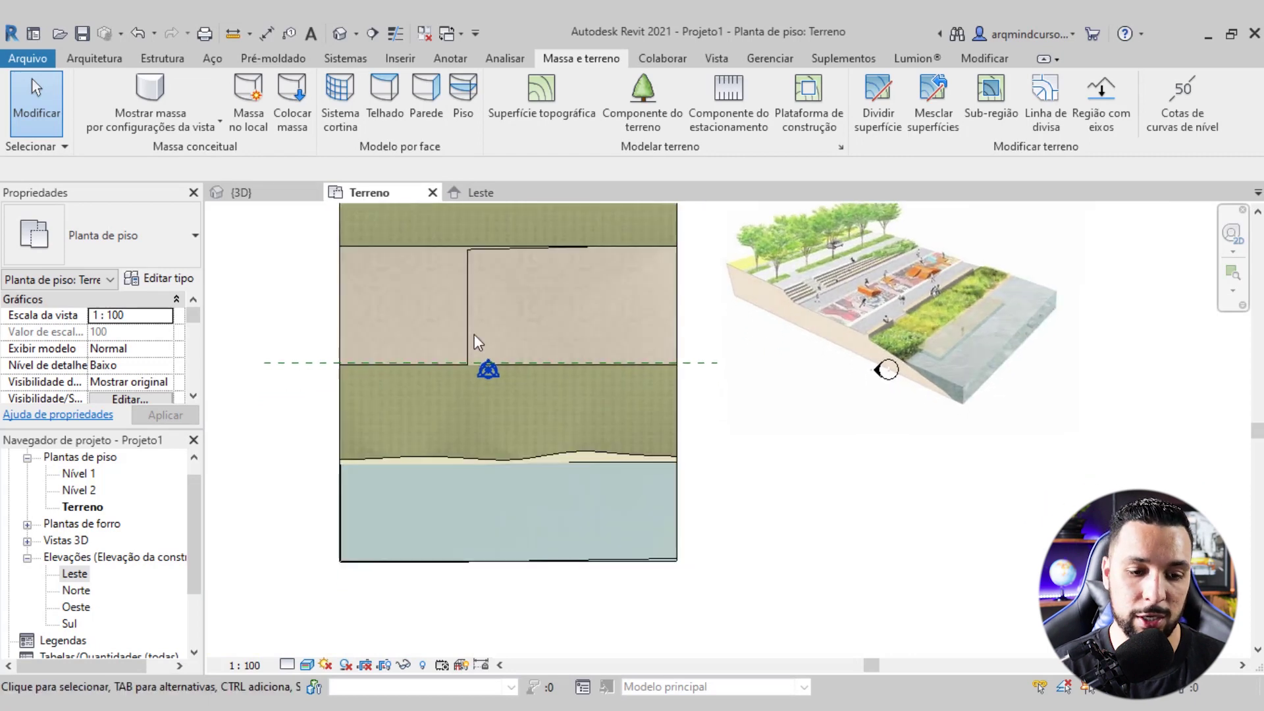
pyautogui.click(91, 64)
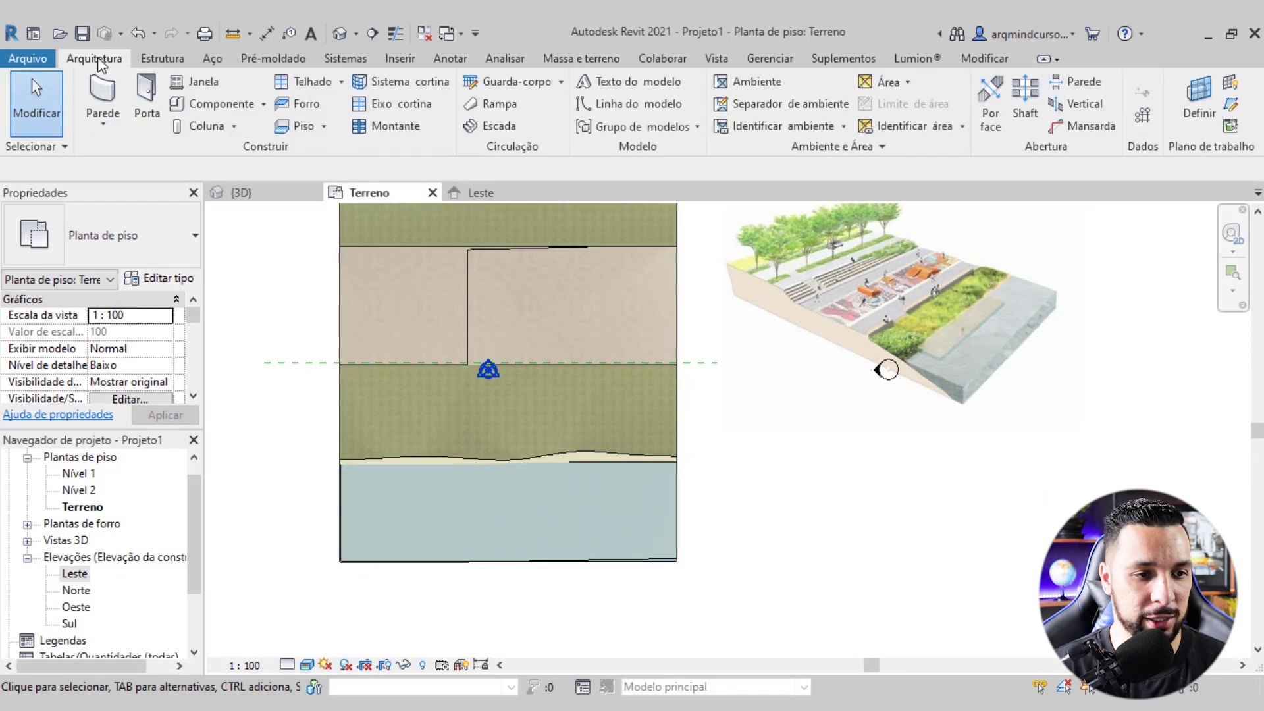
# Start the Wall tool with the Genérico - 300 mm wall type
pyautogui.click(119, 99)
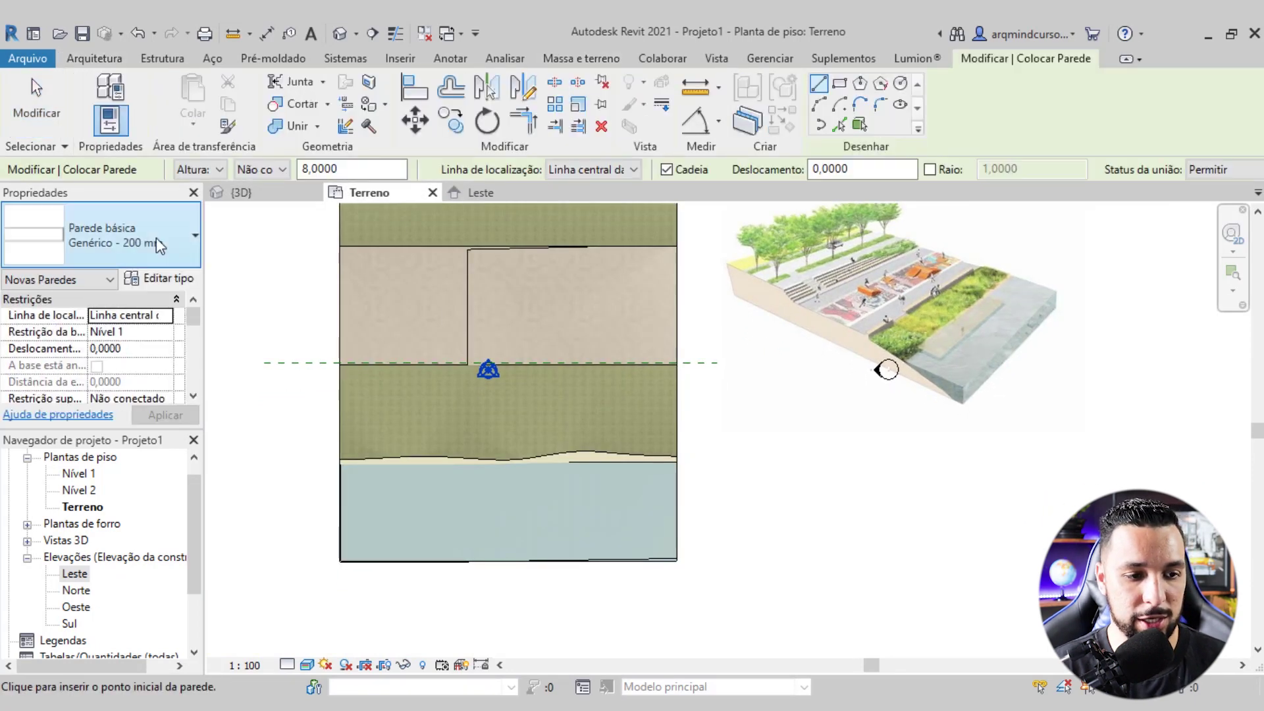
pyautogui.click(153, 245)
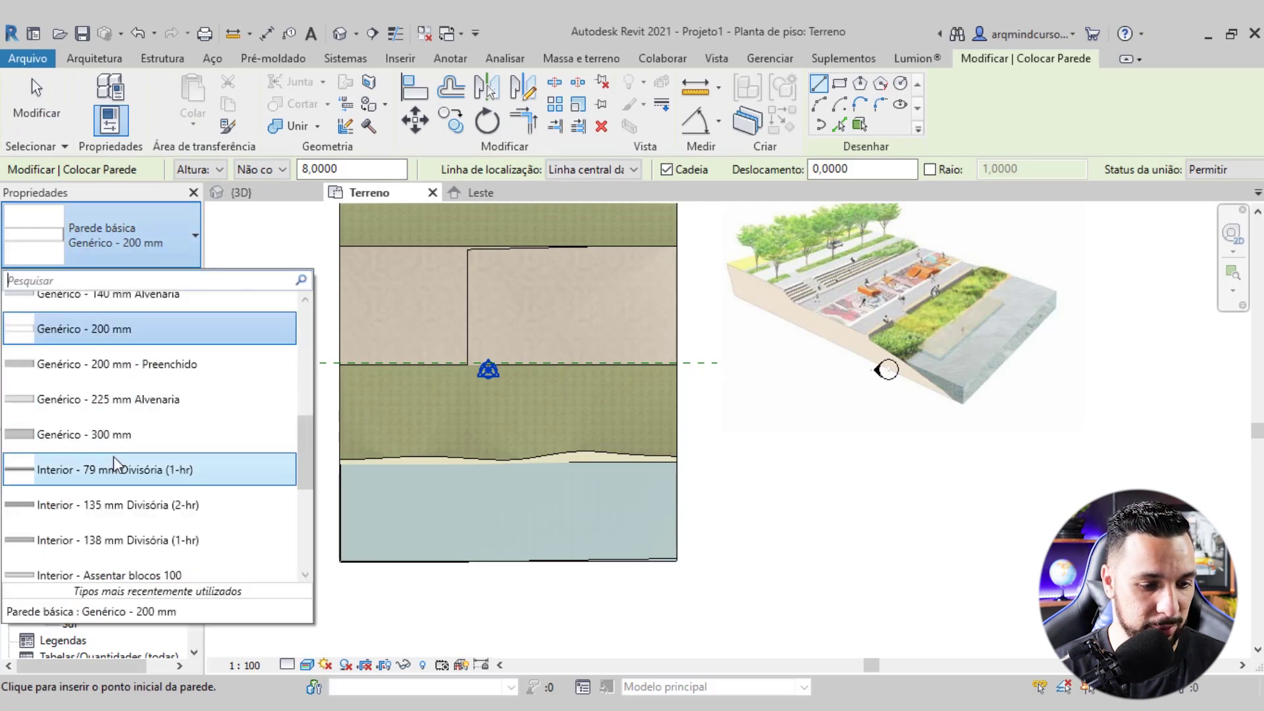
pyautogui.click(132, 435)
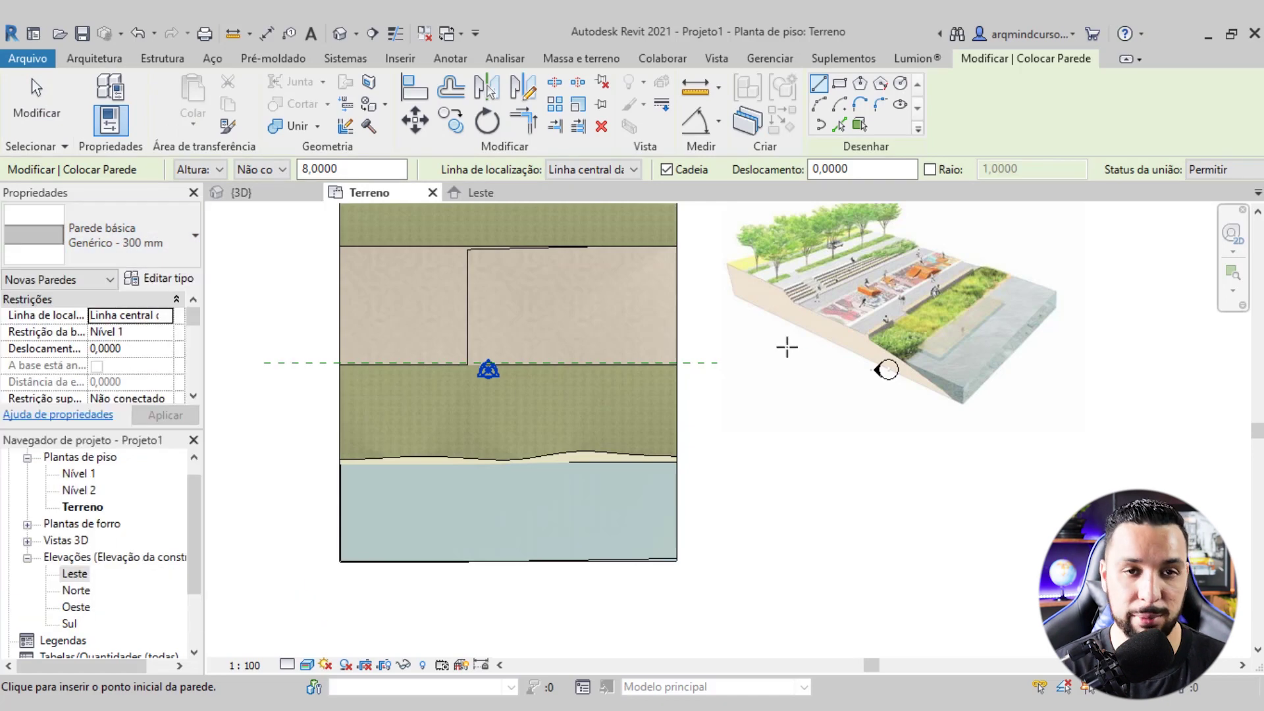
pyautogui.scroll(1, 418, 319)
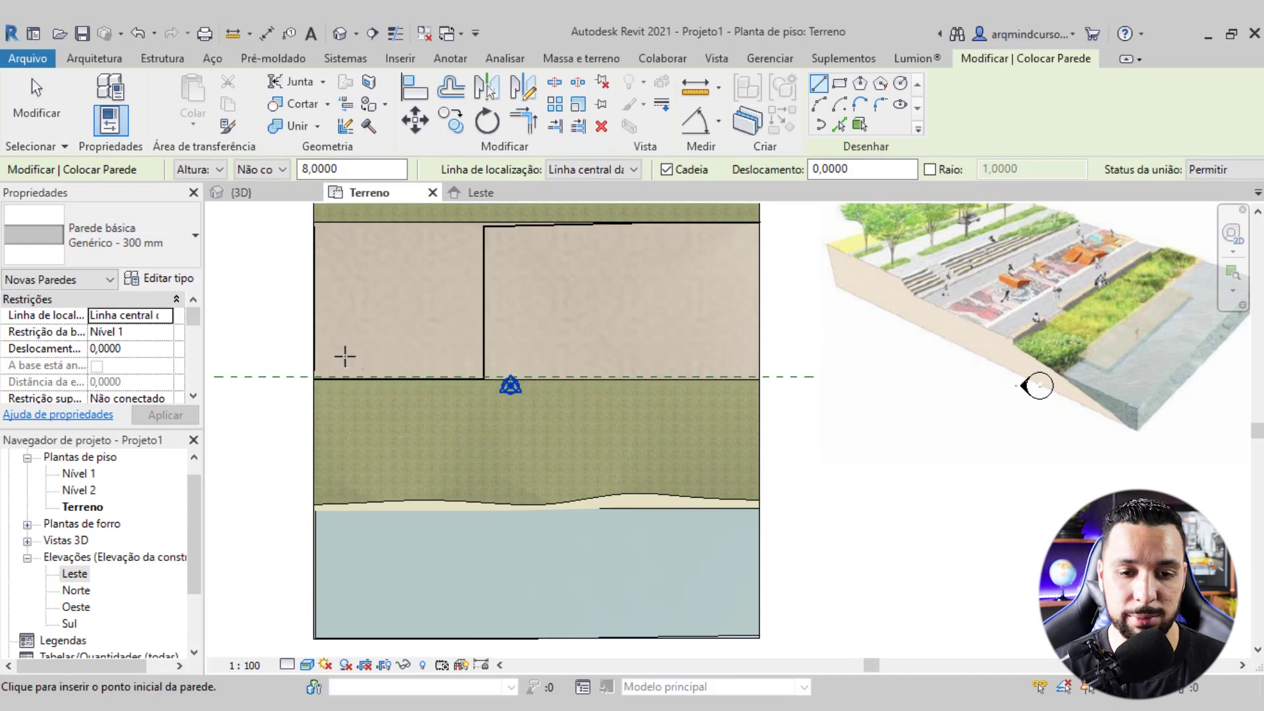
pyautogui.scroll(2, 340, 349)
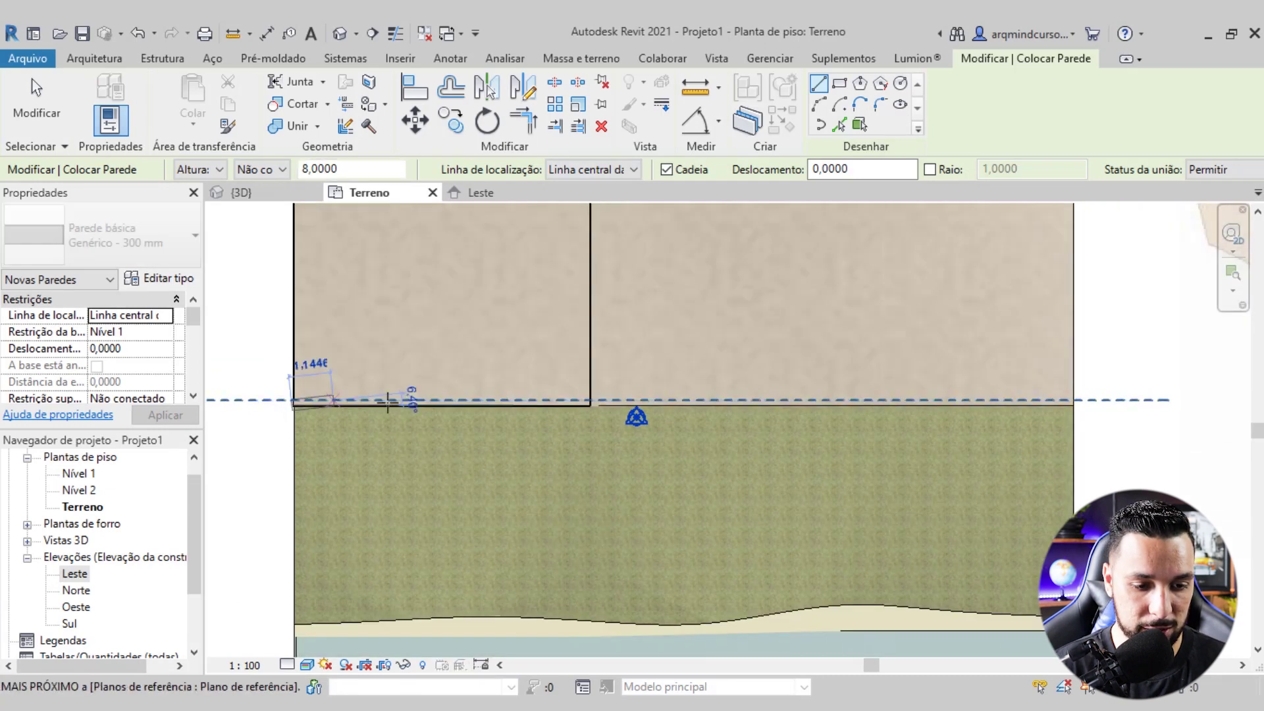
# Draw walls from the terrace's lower-left corner past the dividing line to the terrain's right edge
pyautogui.click(293, 403)
pyautogui.scroll(-3, 658, 401)
pyautogui.scroll(2, 1137, 418)
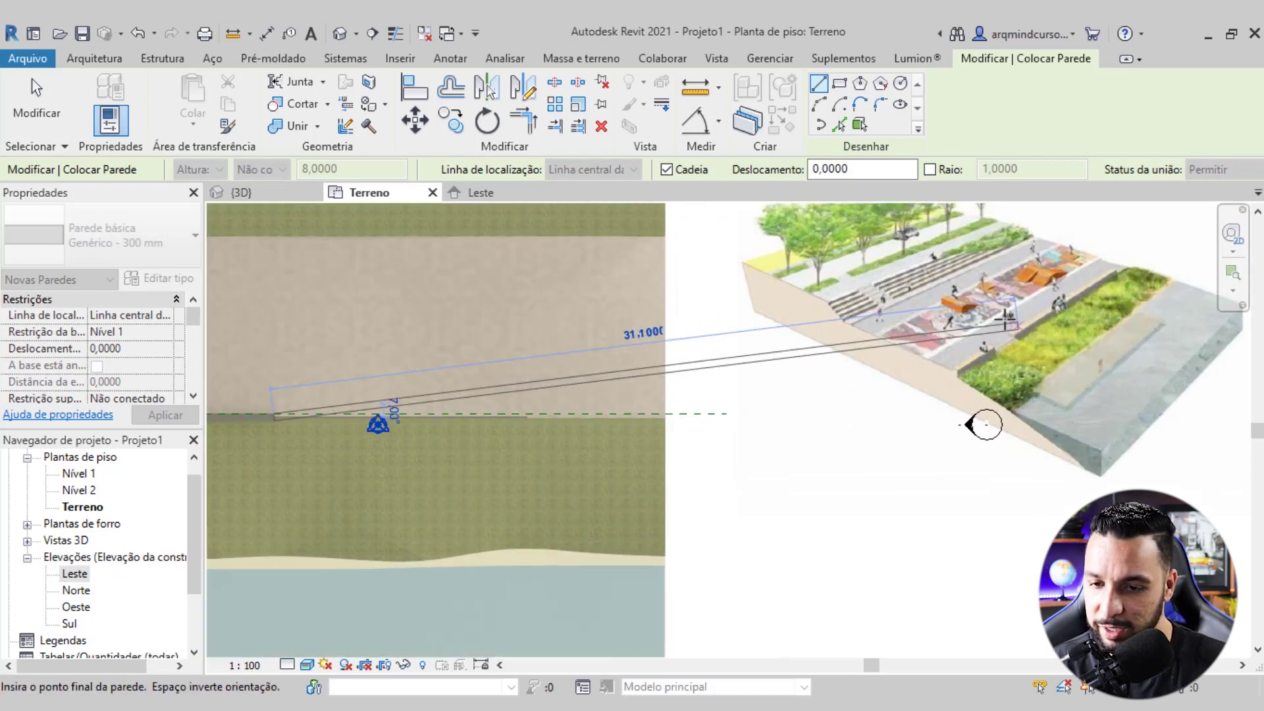
pyautogui.scroll(-2, 974, 447)
pyautogui.moveTo(461, 451); pyautogui.dragTo(561, 441, button='middle')
pyautogui.scroll(2, 500, 439)
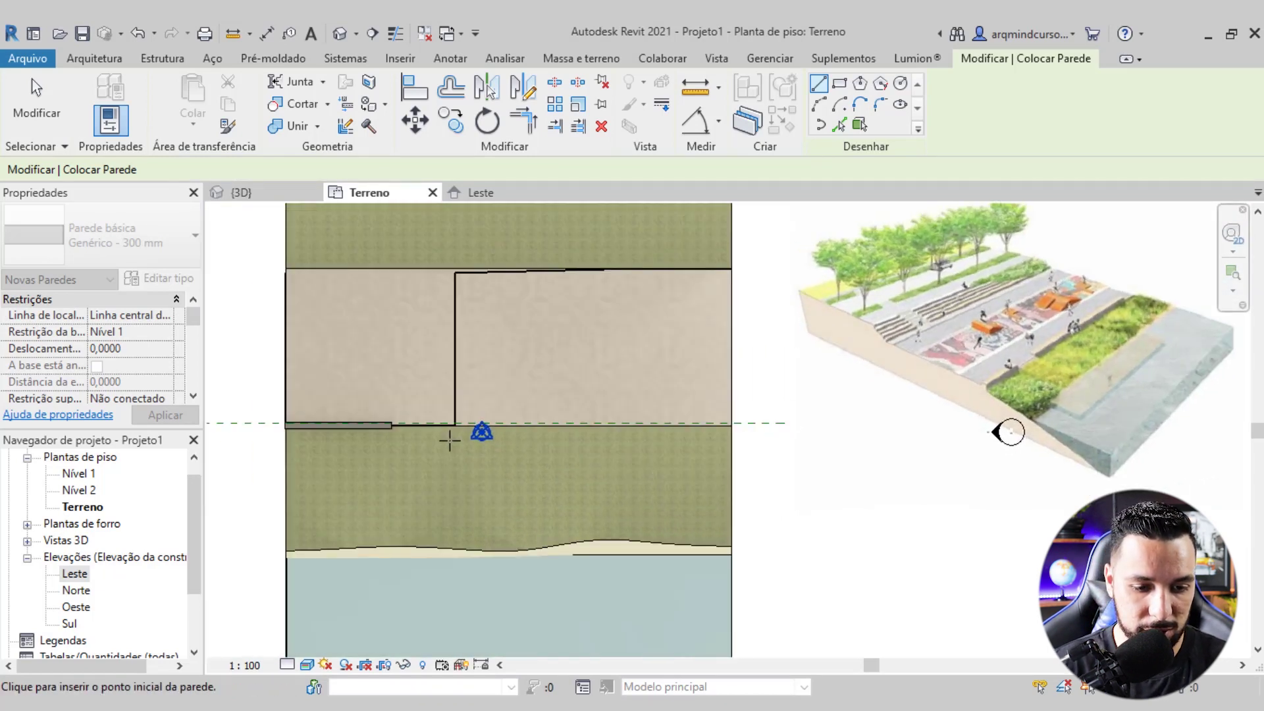
pyautogui.scroll(1, 430, 421)
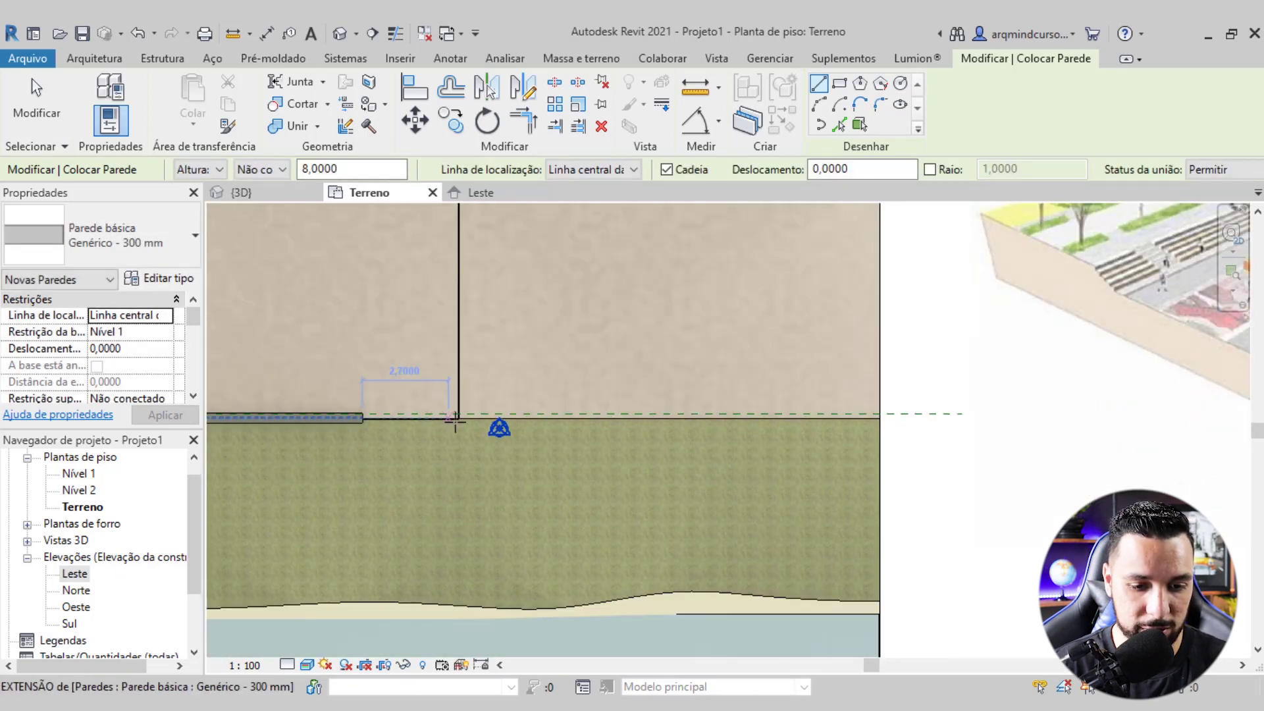
pyautogui.click(459, 418)
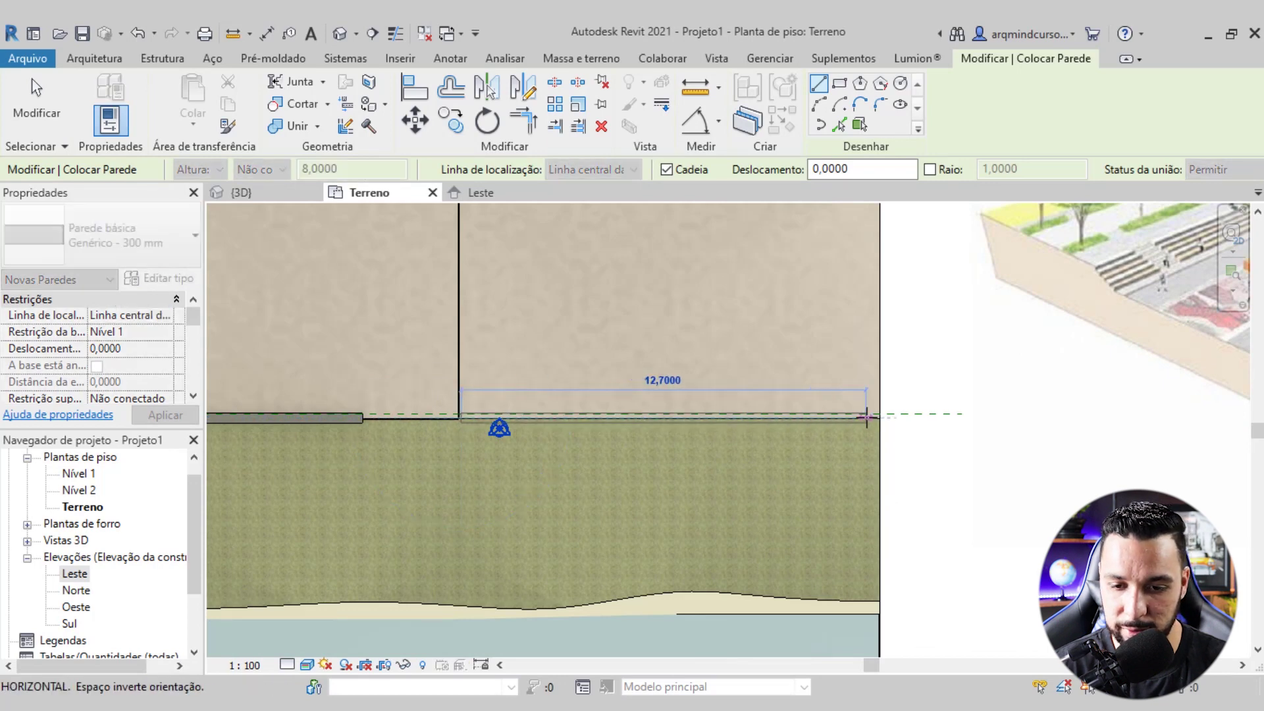
pyautogui.click(880, 418)
pyautogui.press('Escape')
pyautogui.press('Escape')
pyautogui.scroll(-2, 659, 414)
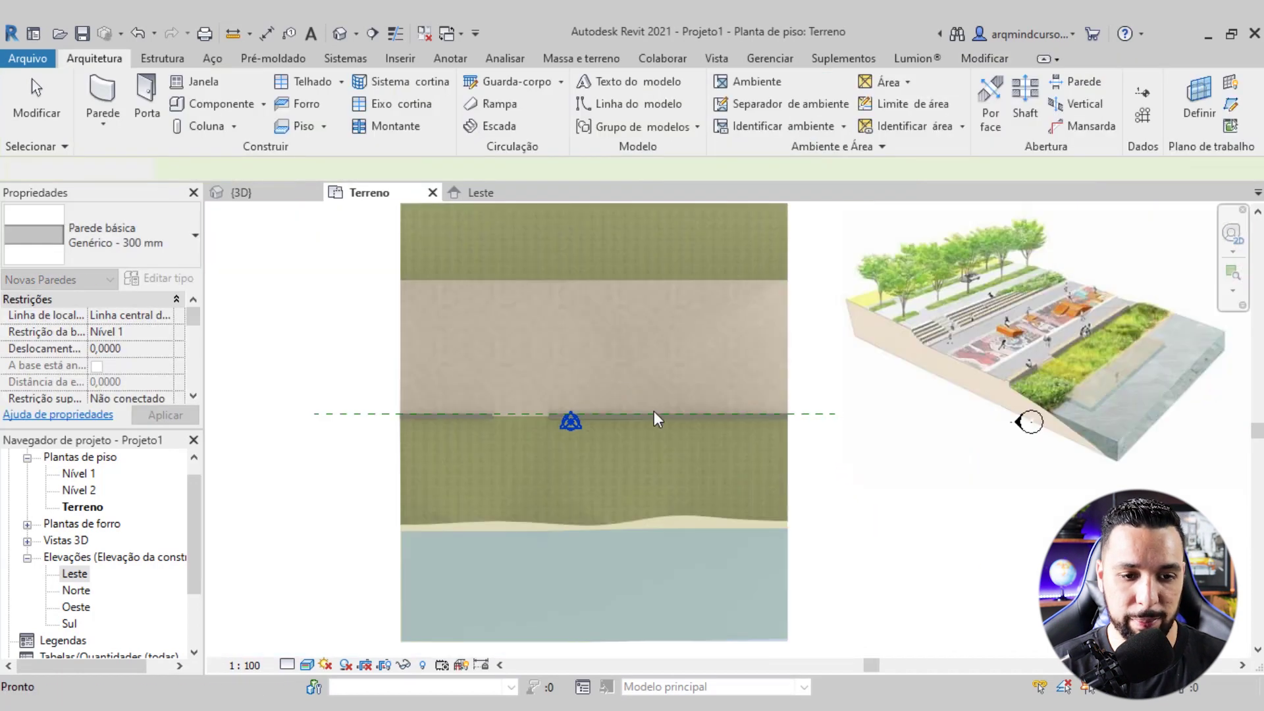
# In {3D}, drag the right-hand wall's top handle down to low curb height
pyautogui.click(283, 195)
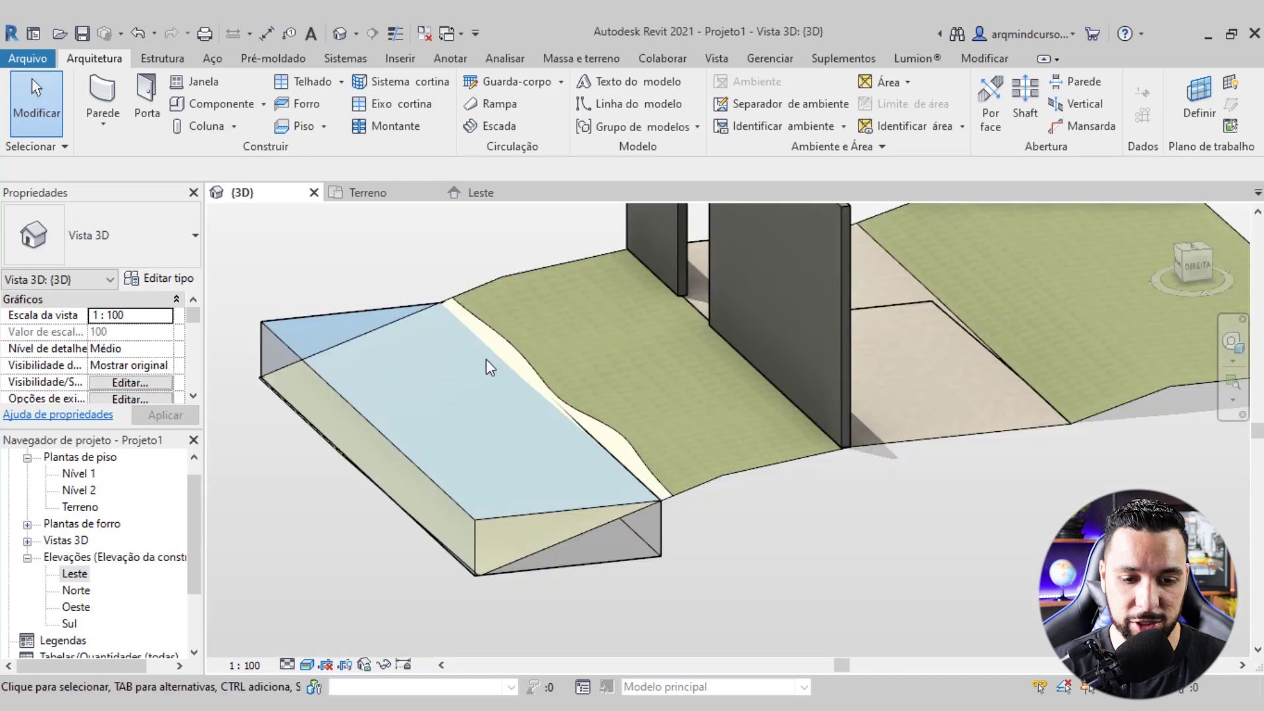
pyautogui.scroll(2, 724, 395)
pyautogui.moveTo(753, 395)
pyautogui.keyDown('shift'); pyautogui.mouseDown(button='middle')
pyautogui.moveTo(691, 428)
pyautogui.moveTo(682, 411)
pyautogui.mouseUp(button='middle'); pyautogui.keyUp('shift')
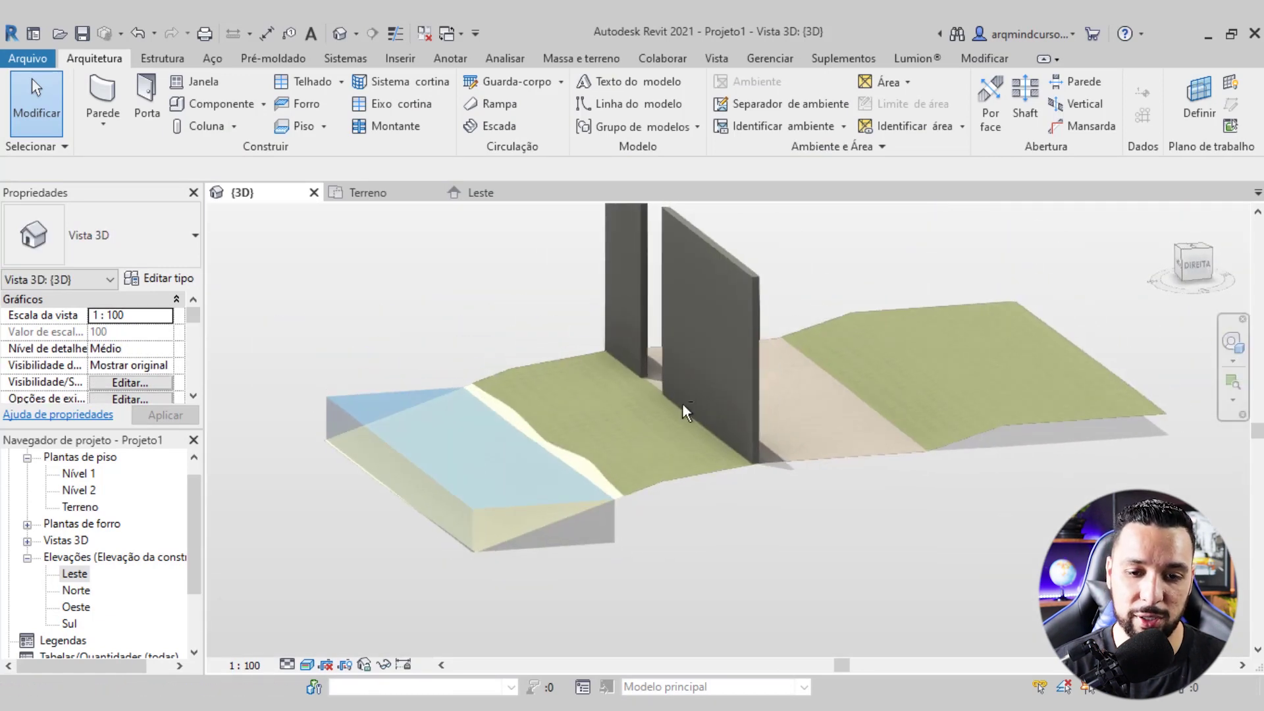
pyautogui.click(697, 226)
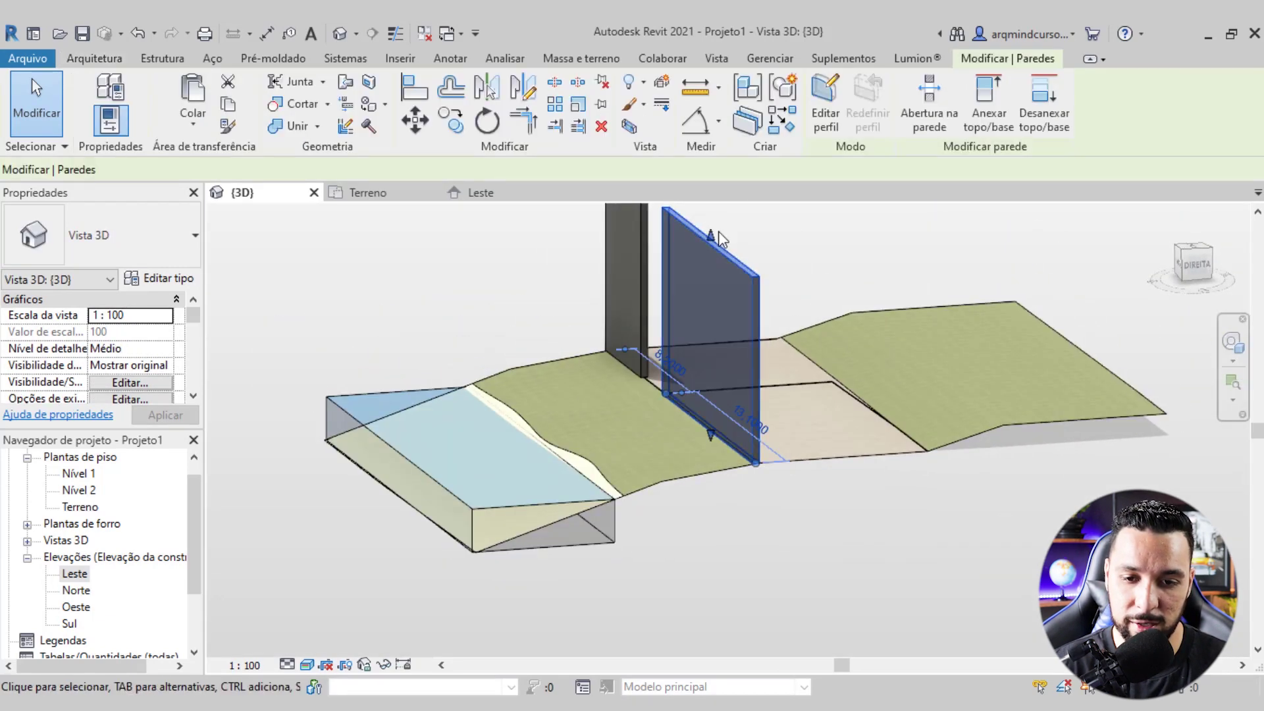
pyautogui.moveTo(724, 389); pyautogui.dragTo(724, 408)
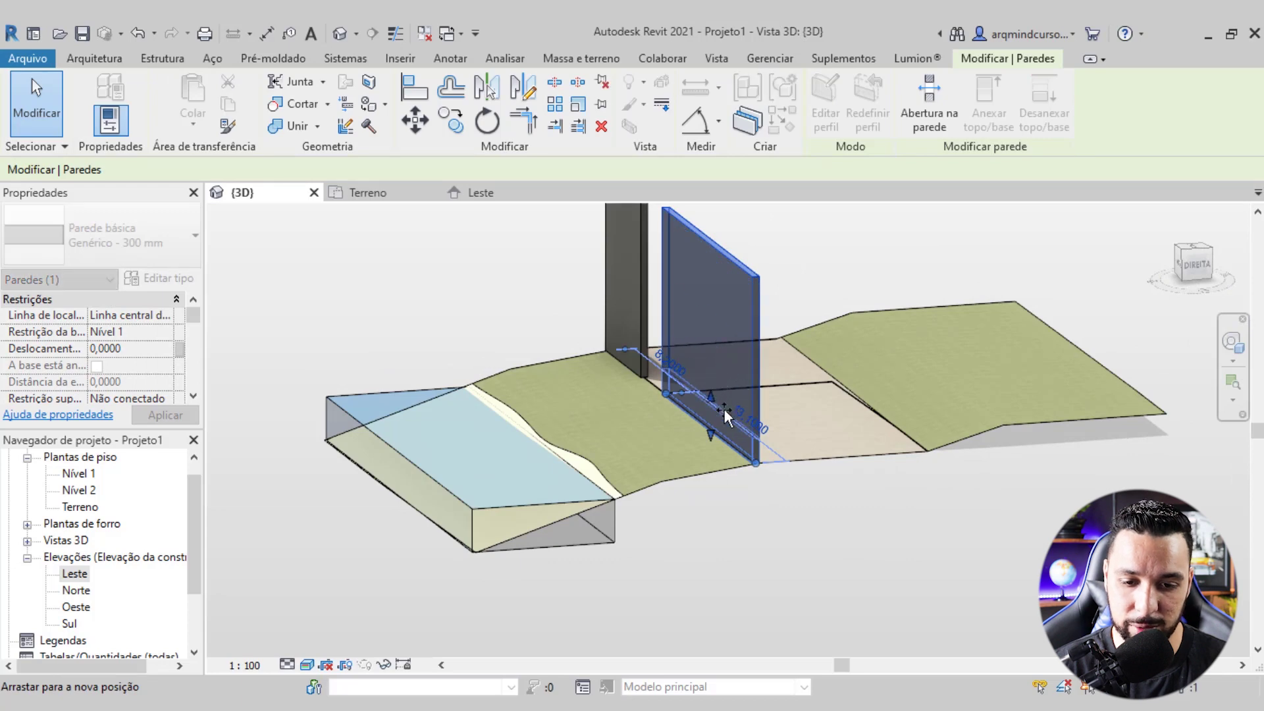
pyautogui.moveTo(732, 483)
pyautogui.keyDown('shift'); pyautogui.mouseDown(button='middle')
pyautogui.moveTo(736, 509)
pyautogui.moveTo(691, 443)
pyautogui.moveTo(700, 457)
pyautogui.moveTo(604, 387)
pyautogui.moveTo(665, 447)
pyautogui.moveTo(691, 420)
pyautogui.mouseUp(button='middle'); pyautogui.keyUp('shift')
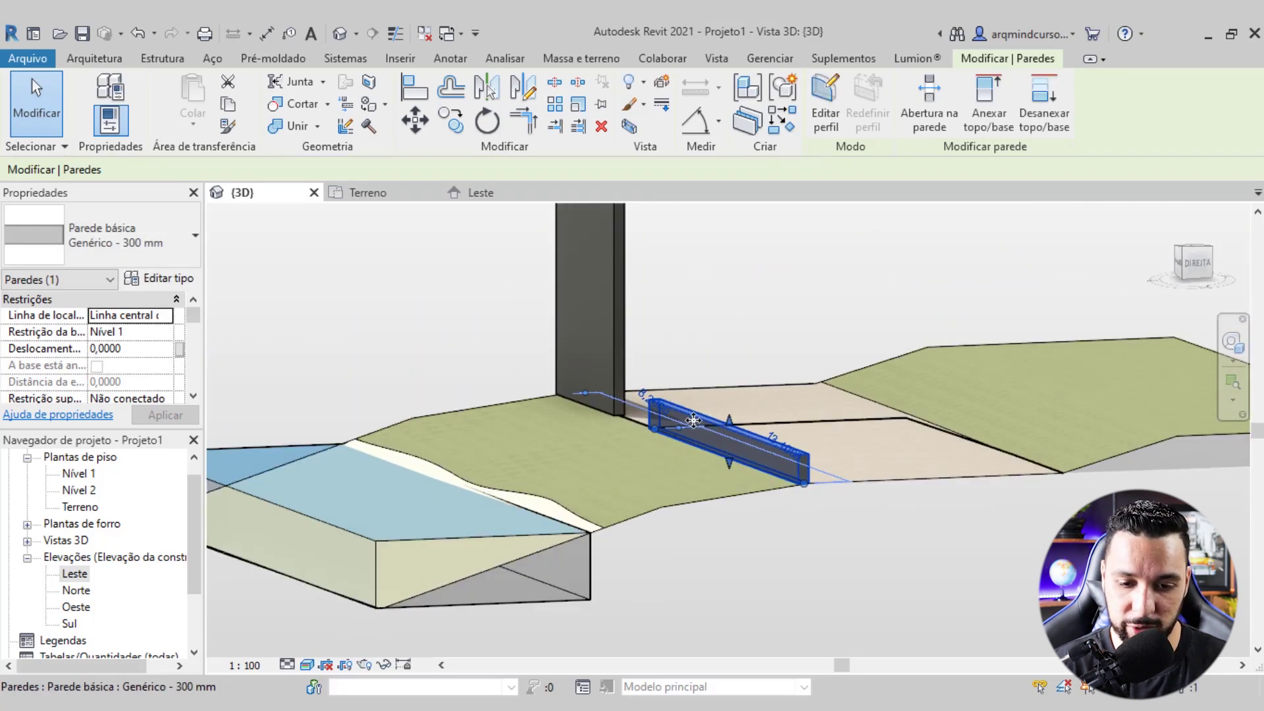
pyautogui.scroll(2, 740, 424)
pyautogui.moveTo(732, 421); pyautogui.dragTo(737, 448)
pyautogui.scroll(-2, 730, 449)
pyautogui.click(819, 587)
pyautogui.moveTo(819, 587)
pyautogui.keyDown('shift'); pyautogui.mouseDown(button='middle')
pyautogui.moveTo(802, 405)
pyautogui.moveTo(765, 293)
pyautogui.mouseUp(button='middle'); pyautogui.keyUp('shift')
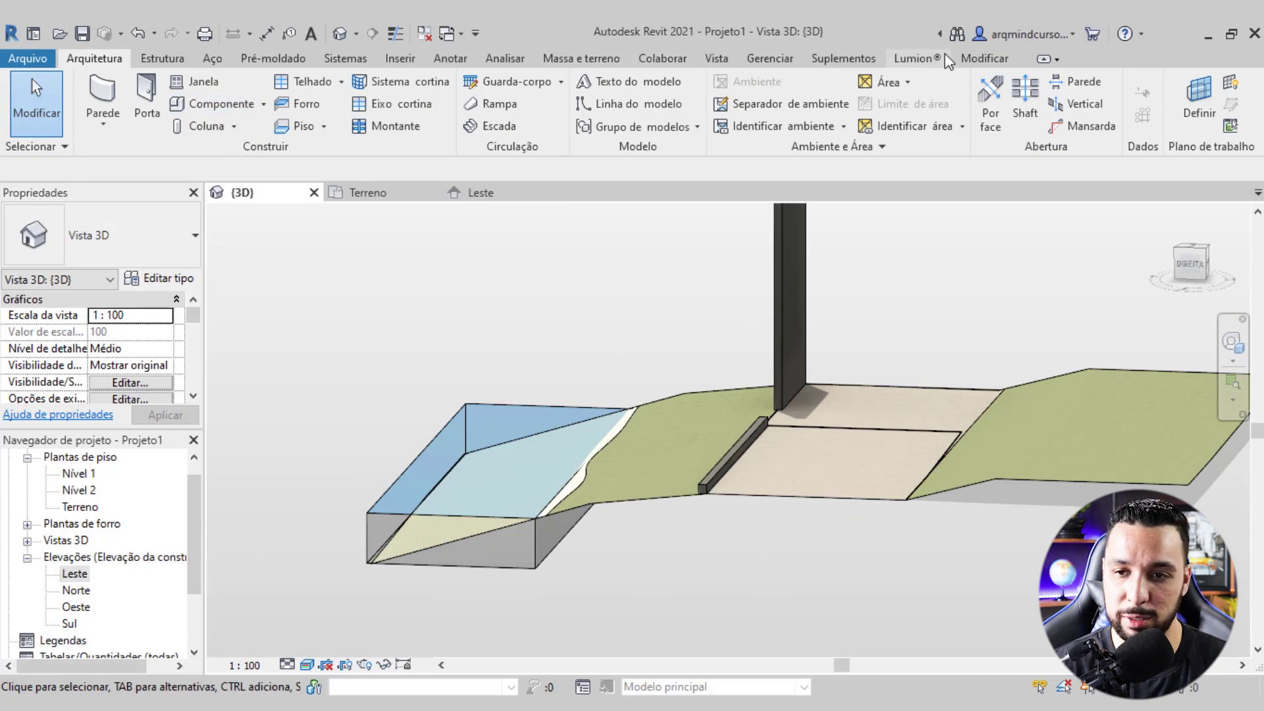
# Align the tall wall's top to the low wall's top so both curbs match
pyautogui.click(979, 54)
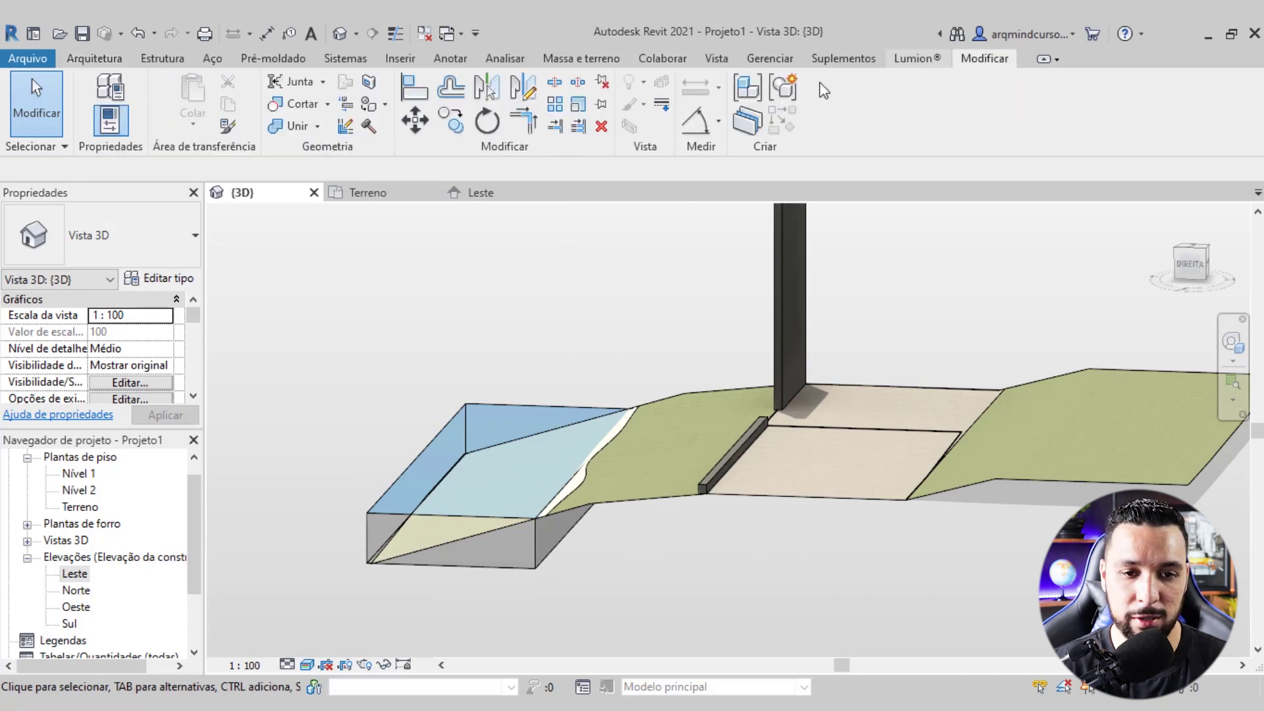
pyautogui.click(414, 91)
pyautogui.scroll(3, 715, 464)
pyautogui.scroll(2, 716, 428)
pyautogui.scroll(2, 707, 432)
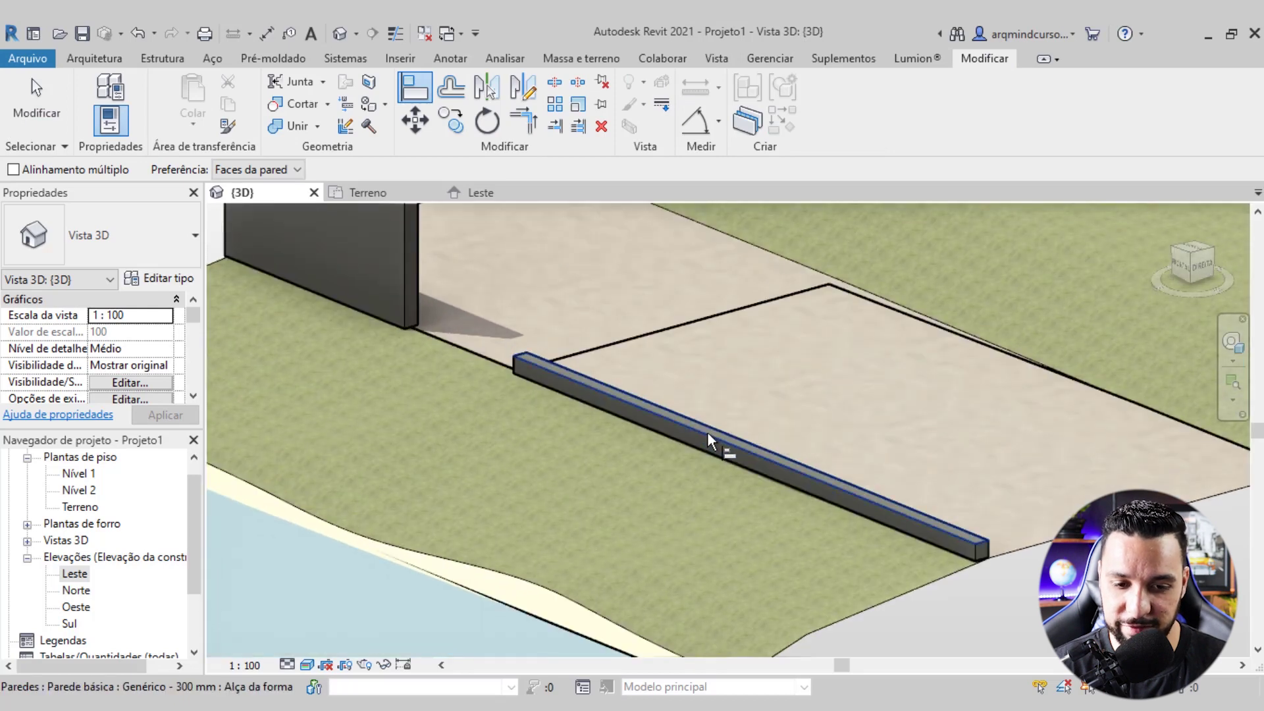
pyautogui.click(704, 432)
pyautogui.moveTo(704, 432)
pyautogui.keyDown('shift'); pyautogui.mouseDown(button='middle')
pyautogui.moveTo(457, 338)
pyautogui.moveTo(445, 356)
pyautogui.moveTo(523, 508)
pyautogui.mouseUp(button='middle'); pyautogui.keyUp('shift')
pyautogui.scroll(-3, 529, 290)
pyautogui.click(540, 255)
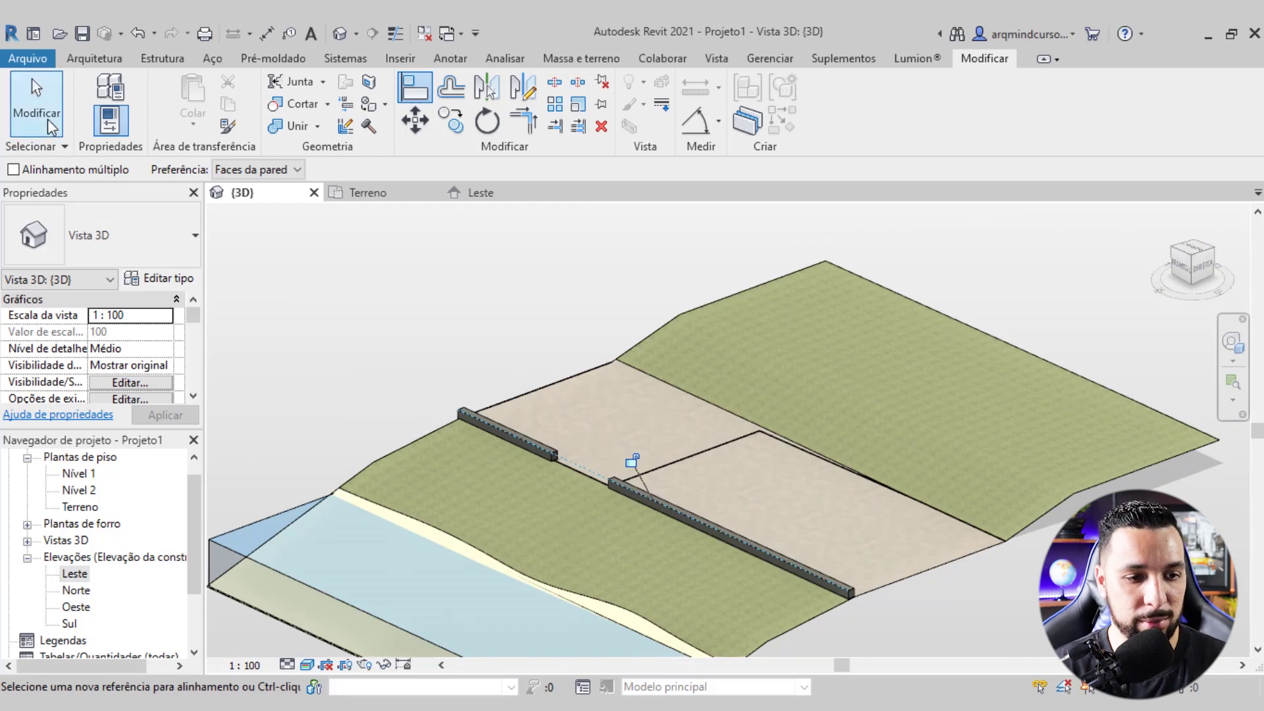
pyautogui.click(37, 99)
pyautogui.scroll(-3, 523, 429)
pyautogui.moveTo(522, 429)
pyautogui.keyDown('shift'); pyautogui.mouseDown(button='middle')
pyautogui.moveTo(593, 499)
pyautogui.moveTo(480, 485)
pyautogui.moveTo(720, 502)
pyautogui.moveTo(710, 486)
pyautogui.mouseUp(button='middle'); pyautogui.keyUp('shift')
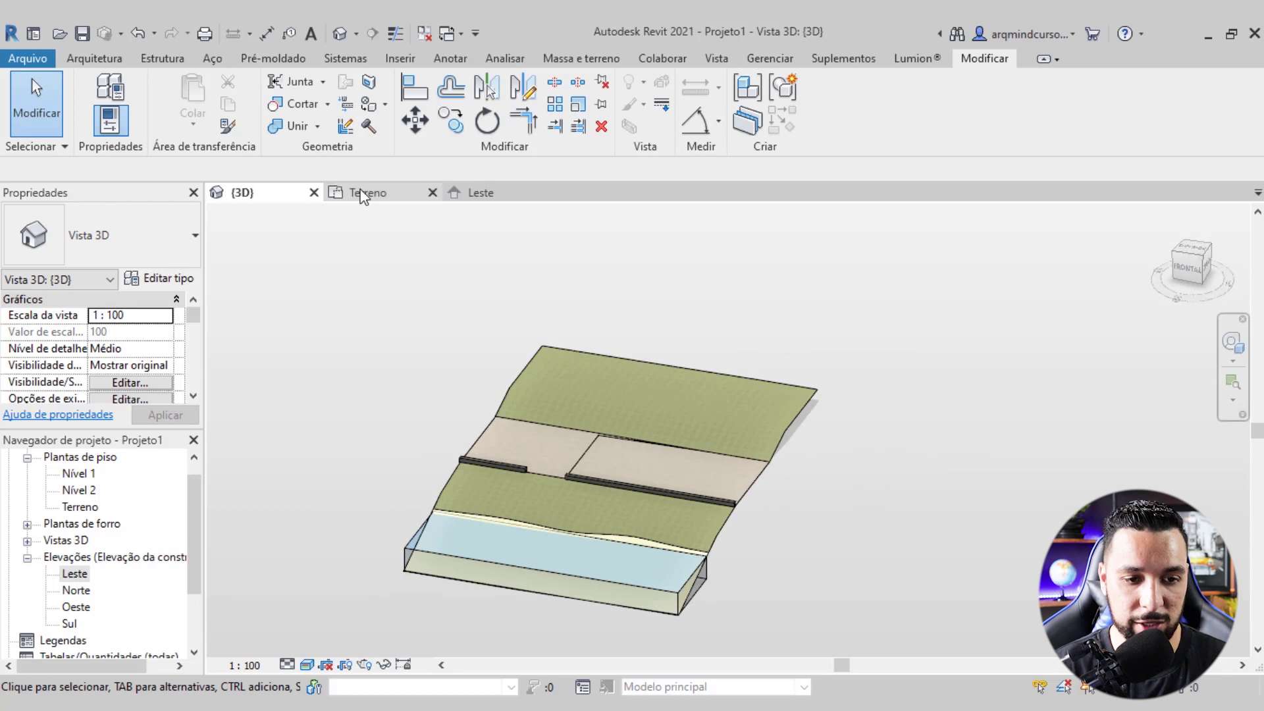
# Return to the Terreno plan, centre the terrain, and start the Arquitetura > Escada stair tool
pyautogui.click(360, 196)
pyautogui.scroll(2, 935, 461)
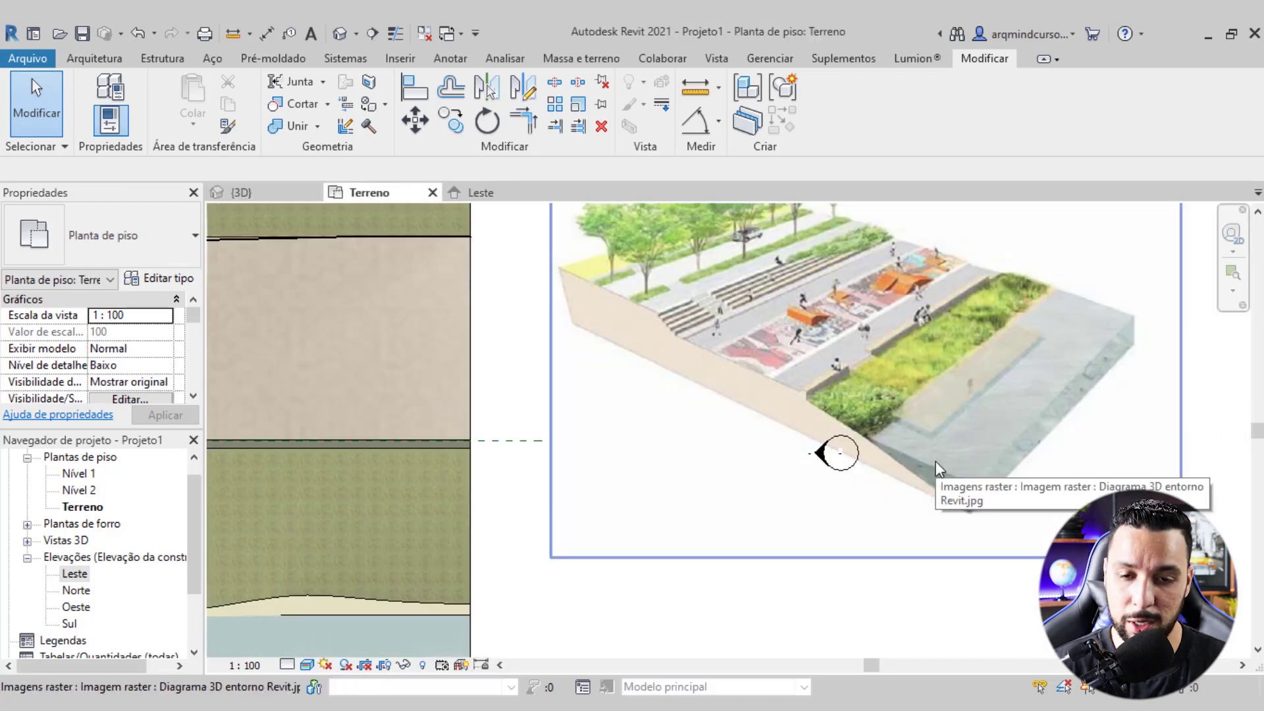
pyautogui.scroll(2, 749, 271)
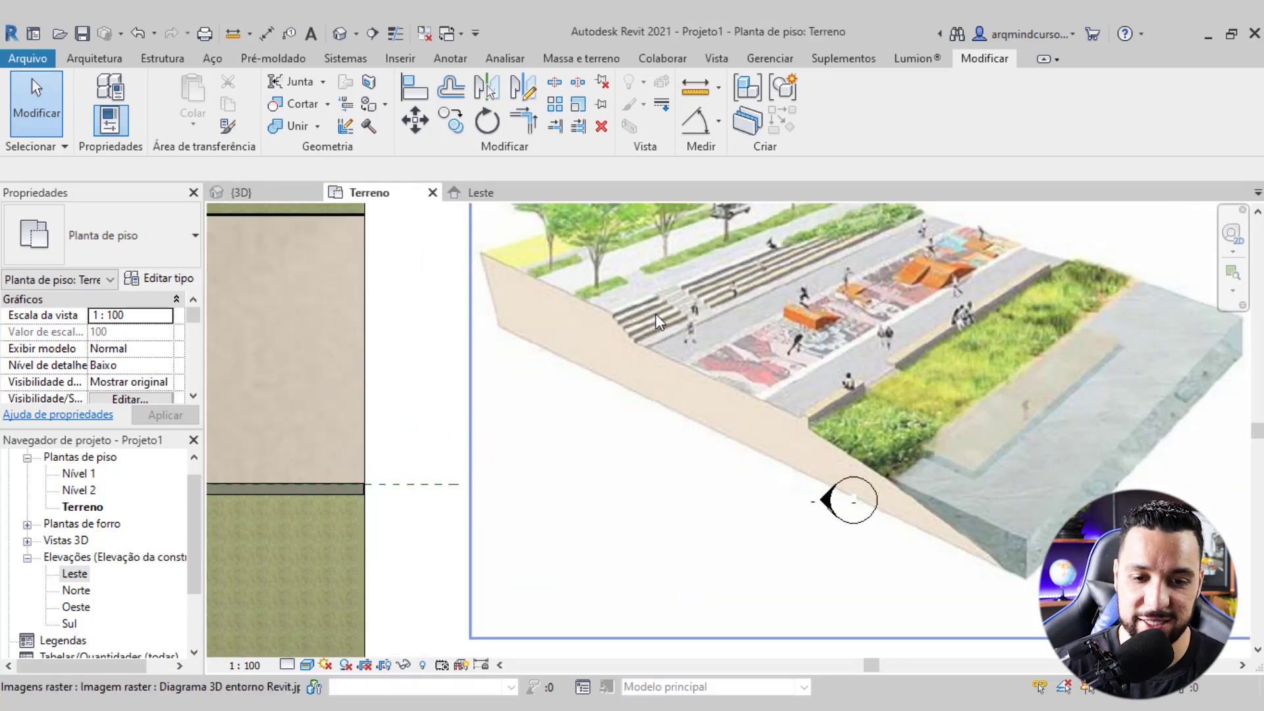
pyautogui.scroll(-2, 811, 266)
pyautogui.scroll(-2, 799, 324)
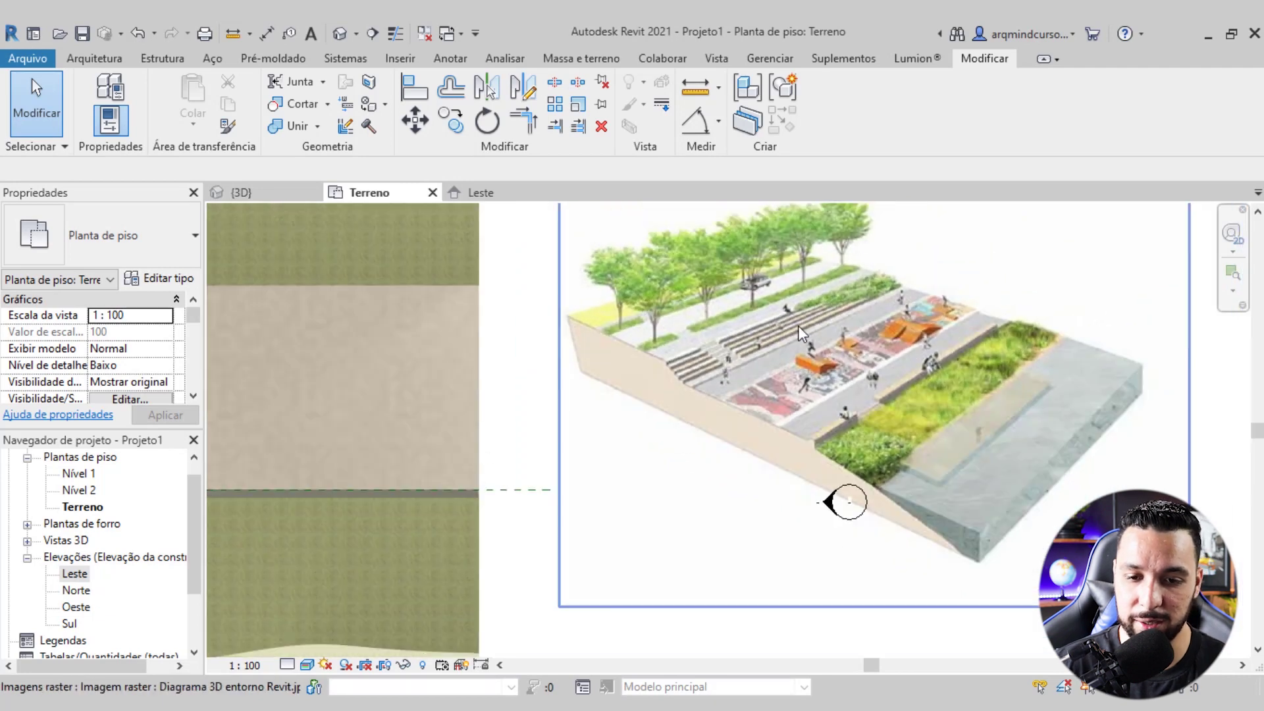
pyautogui.moveTo(457, 397); pyautogui.dragTo(615, 412, button='middle')
pyautogui.scroll(-1, 593, 395)
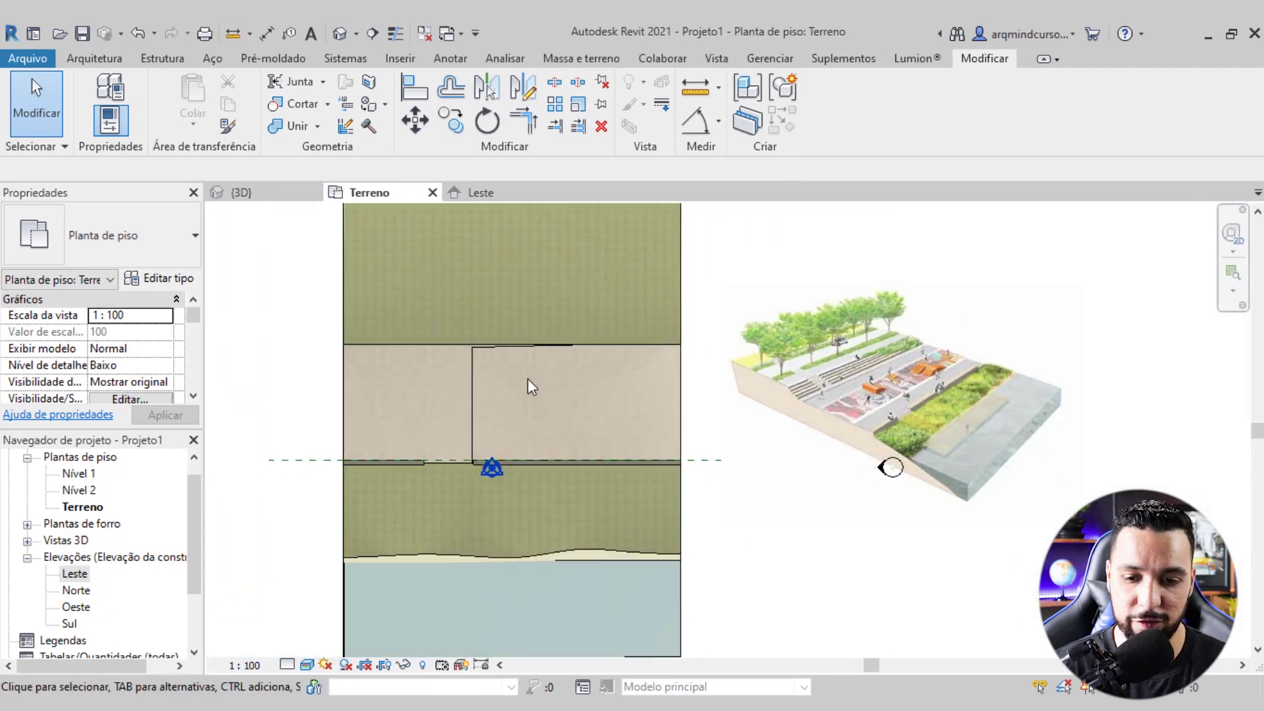
pyautogui.scroll(2, 435, 362)
pyautogui.click(379, 339)
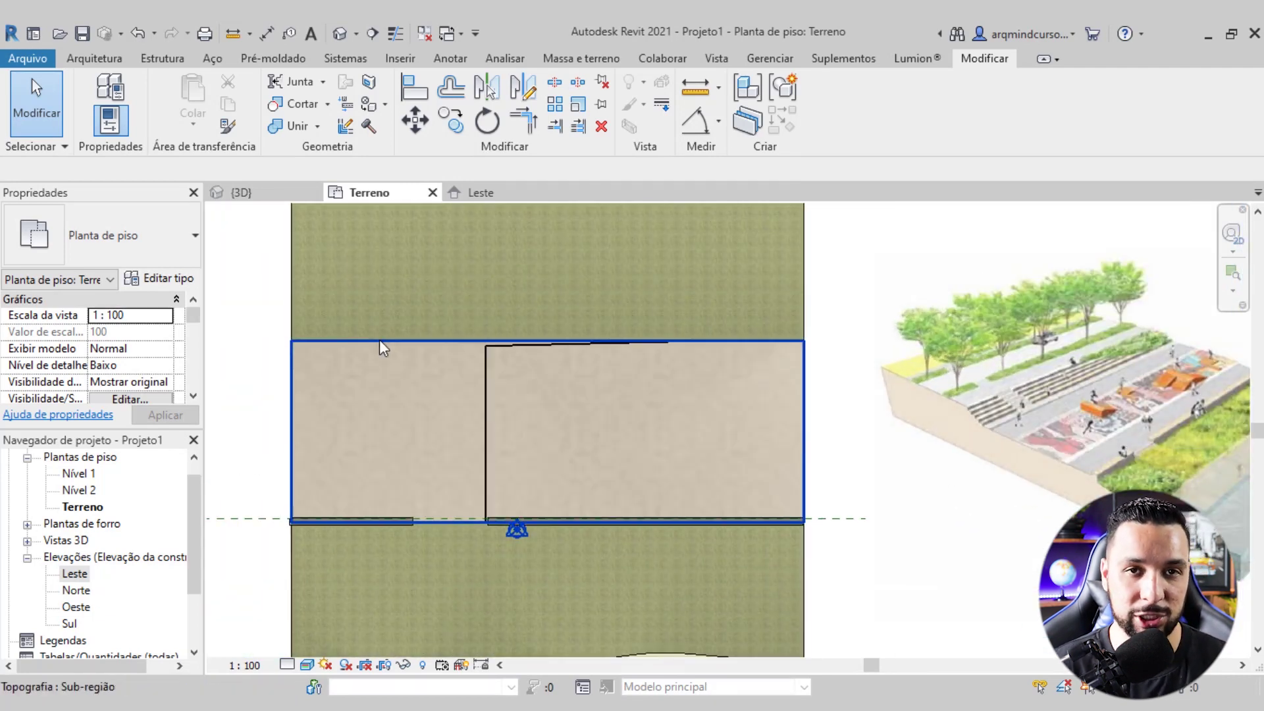
pyautogui.scroll(-1, 379, 340)
pyautogui.press('Escape')
pyautogui.click(124, 58)
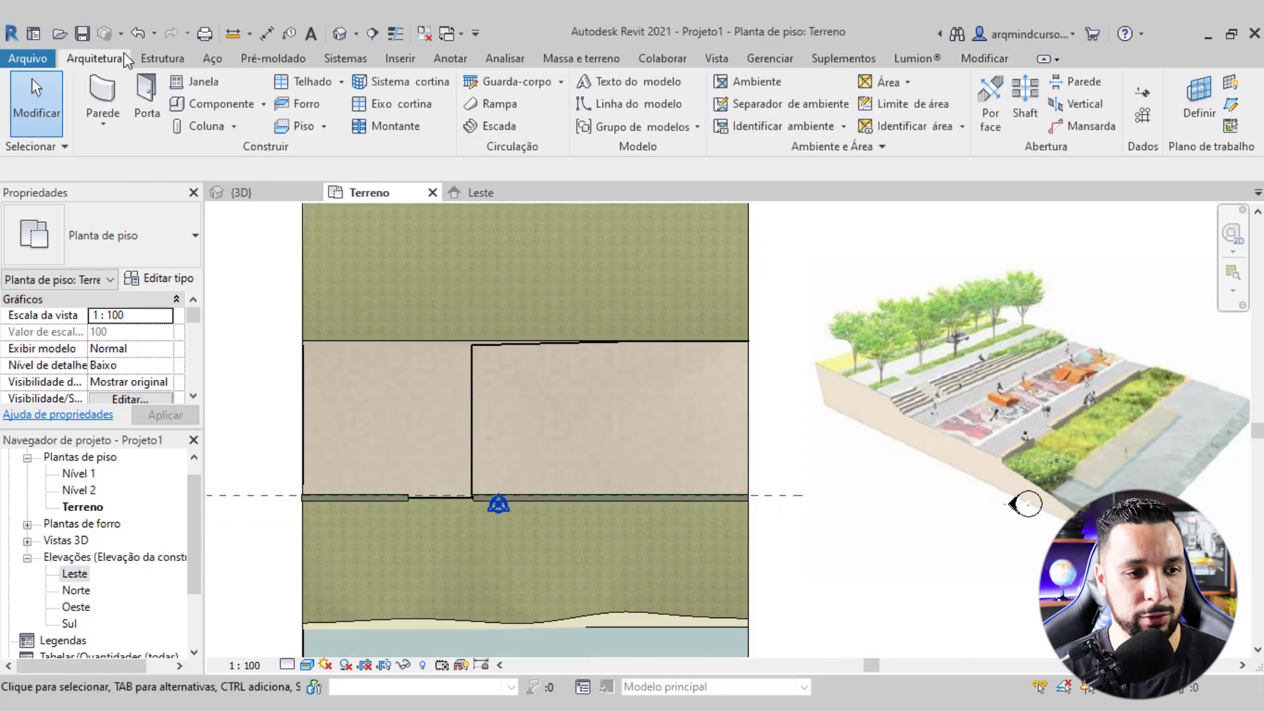
pyautogui.click(499, 128)
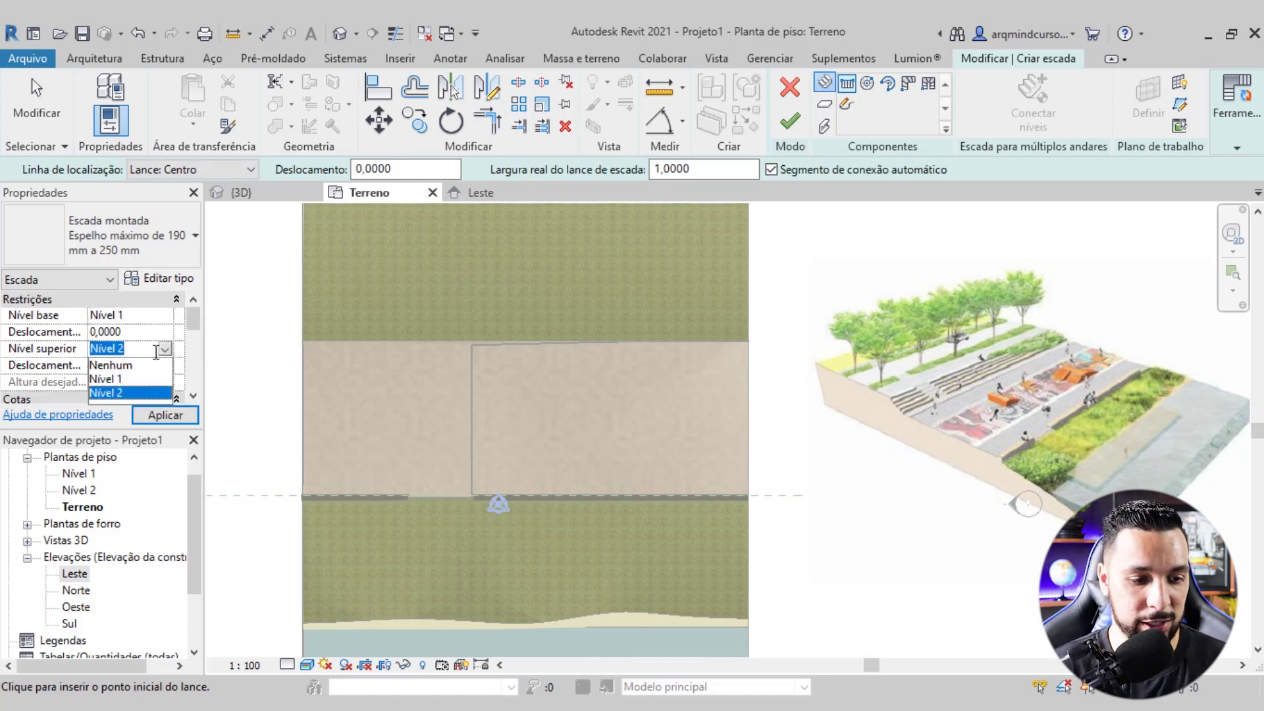
# Draw a stair run with Nível superior Nenhum and Altura desejada 0,9000 at the strip's top edge
pyautogui.click(119, 369)
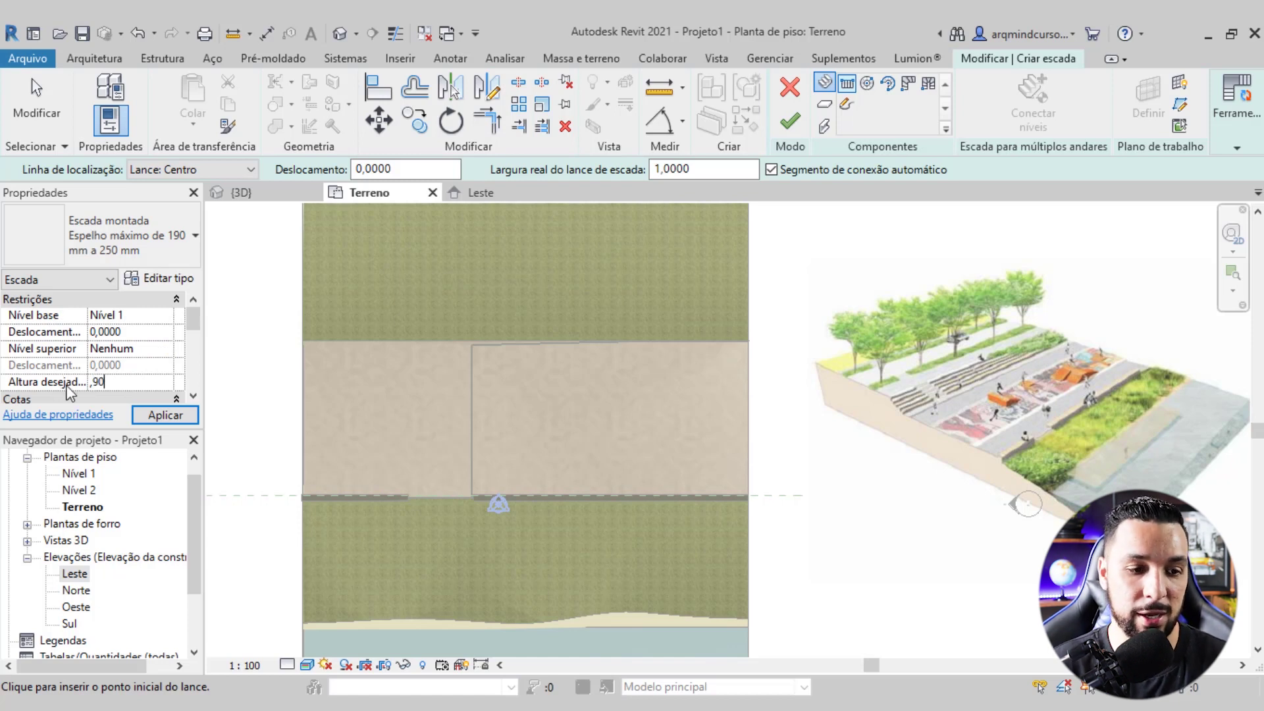
pyautogui.click(173, 418)
pyautogui.scroll(1, 498, 339)
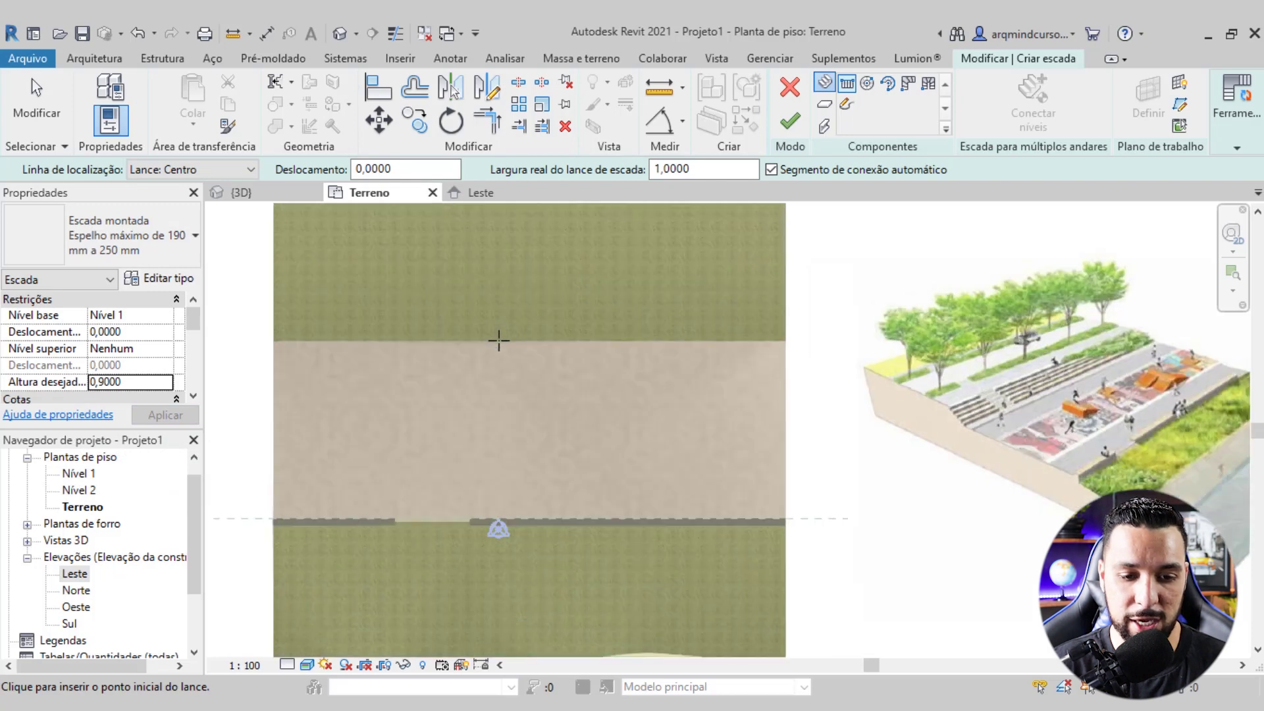
pyautogui.click(502, 344)
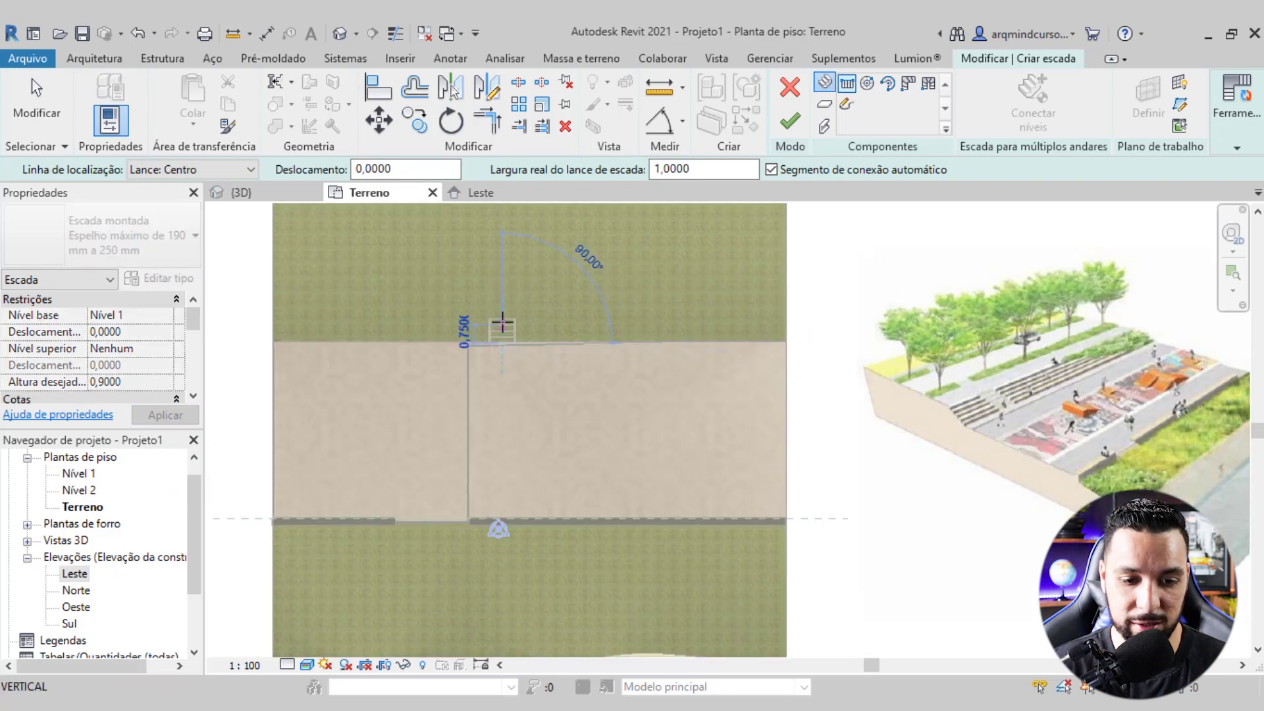
pyautogui.click(502, 297)
pyautogui.press('Escape')
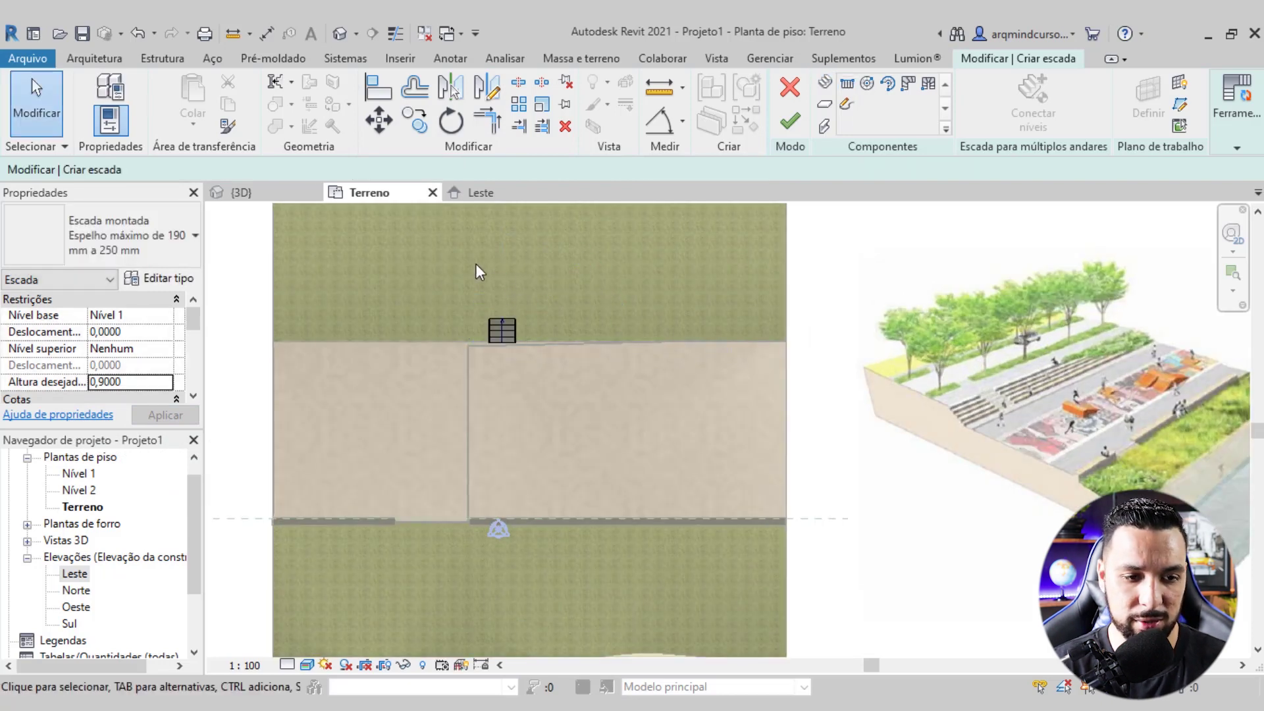
# Check the new stair in {3D}, then select the run back in Terreno
pyautogui.click(273, 192)
pyautogui.scroll(3, 606, 454)
pyautogui.moveTo(606, 455)
pyautogui.keyDown('shift'); pyautogui.mouseDown(button='middle')
pyautogui.moveTo(701, 432)
pyautogui.moveTo(663, 441)
pyautogui.mouseUp(button='middle'); pyautogui.keyUp('shift')
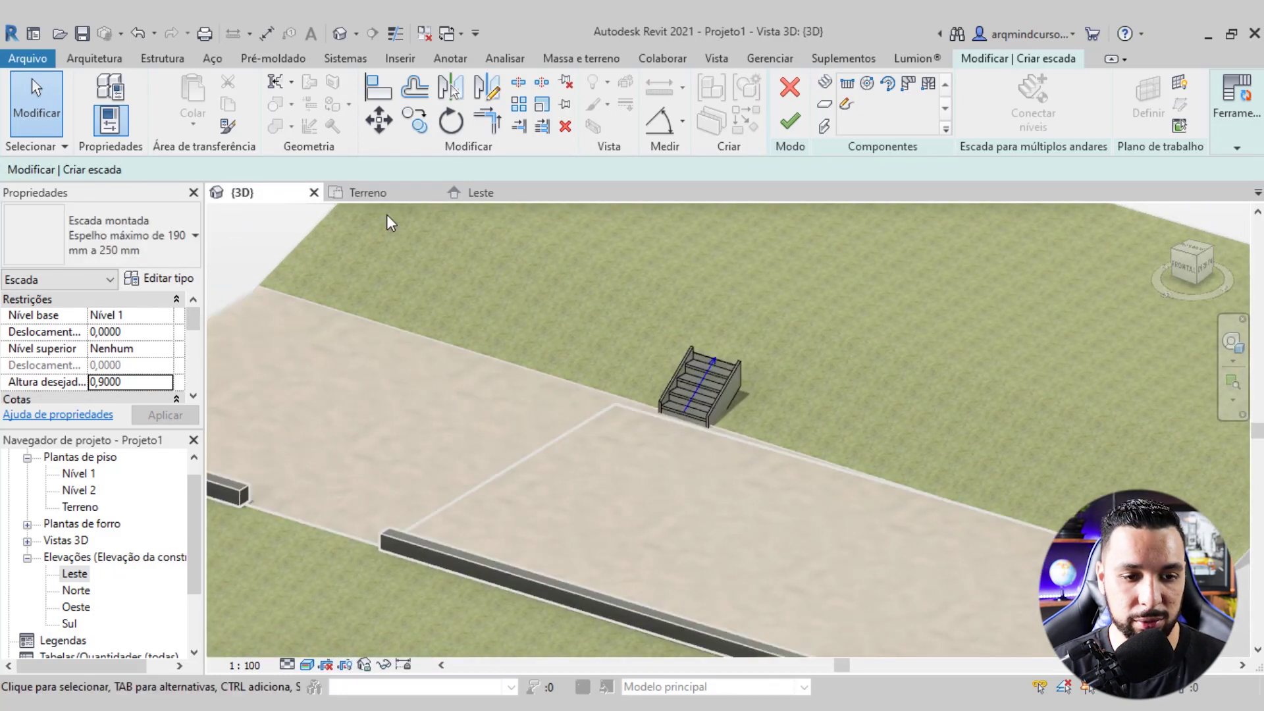
pyautogui.click(377, 197)
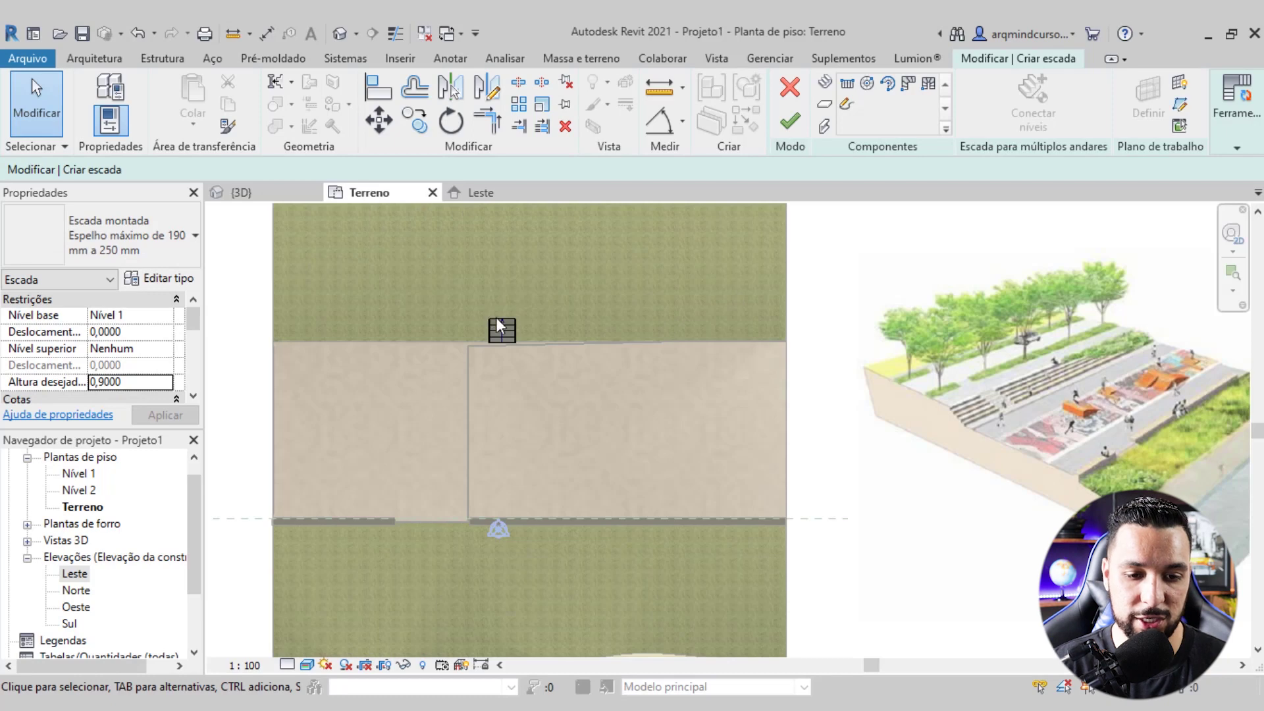
pyautogui.scroll(2, 486, 319)
pyautogui.click(512, 323)
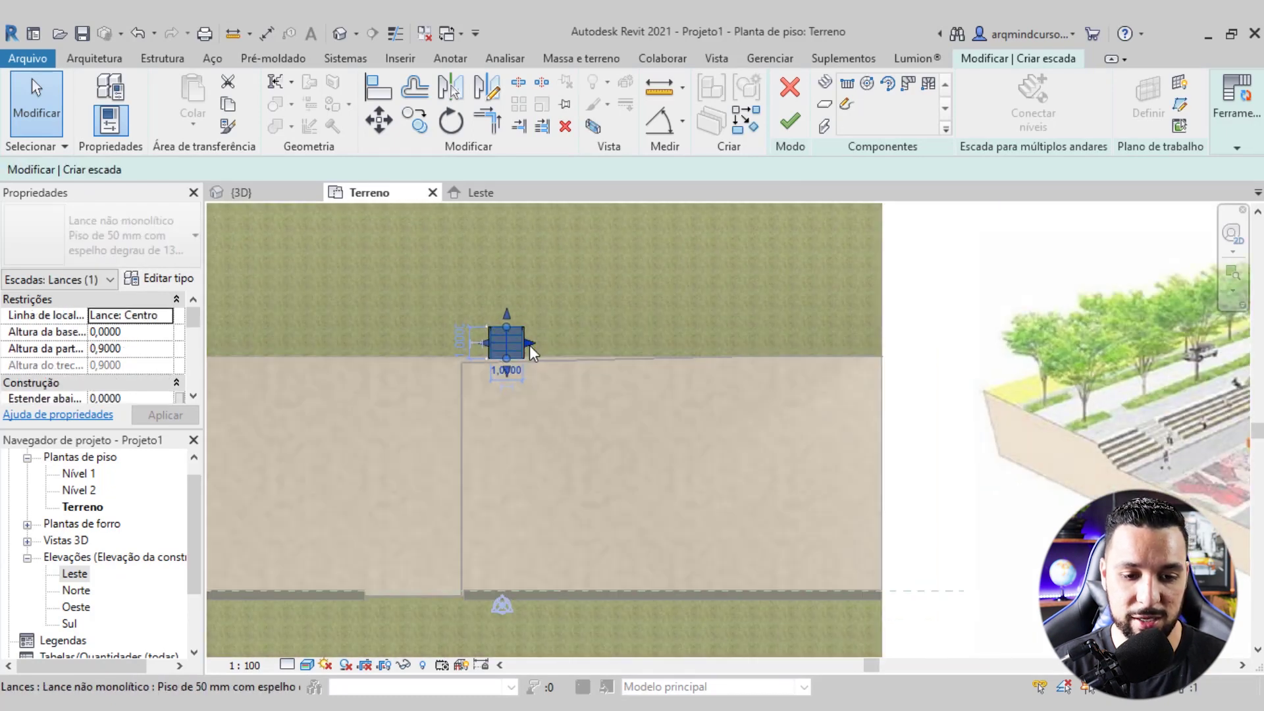
# Stretch the stair run to the terrain's right edge and reset its left end
pyautogui.moveTo(530, 344); pyautogui.dragTo(856, 349)
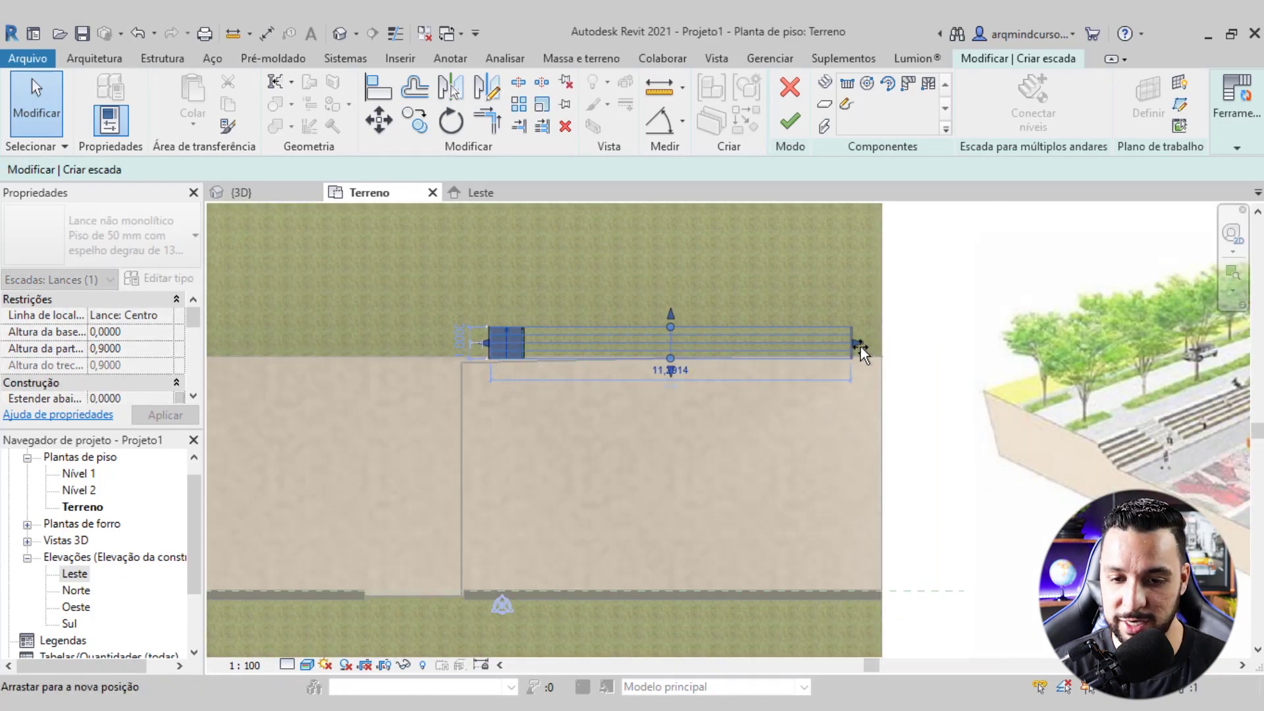
pyautogui.moveTo(881, 351); pyautogui.dragTo(883, 344)
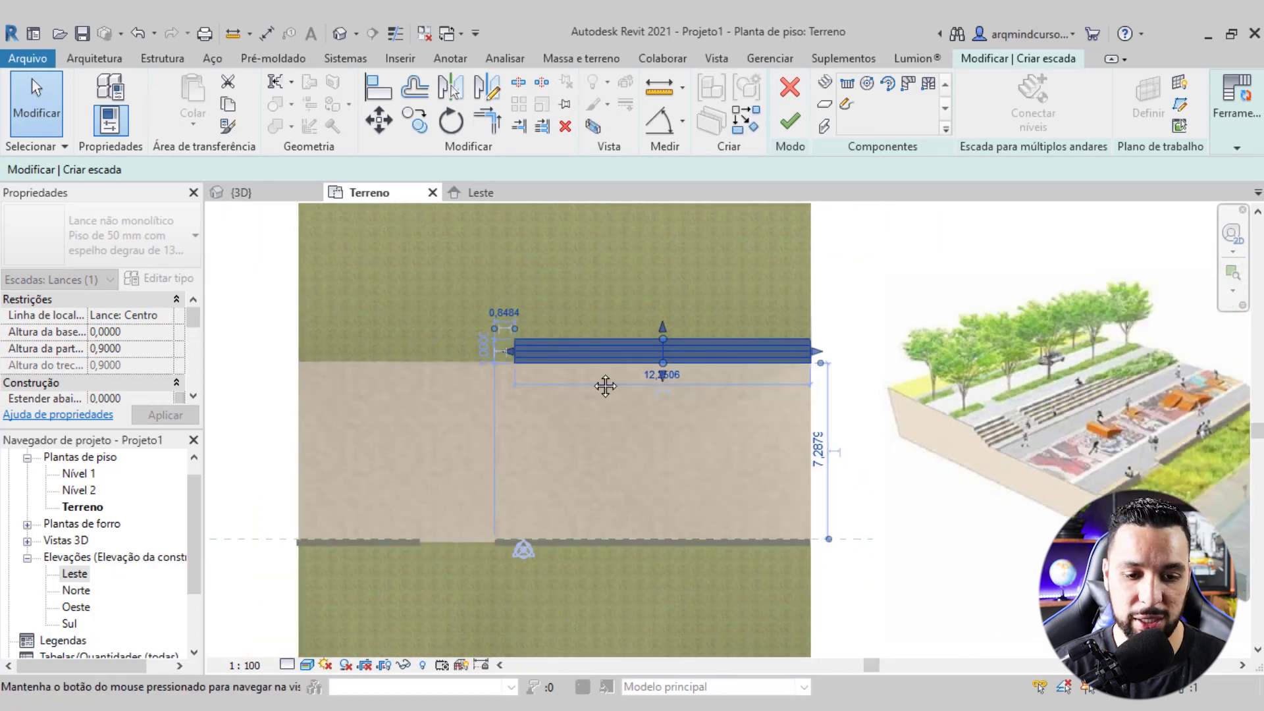
pyautogui.moveTo(494, 343); pyautogui.dragTo(571, 343, button='middle')
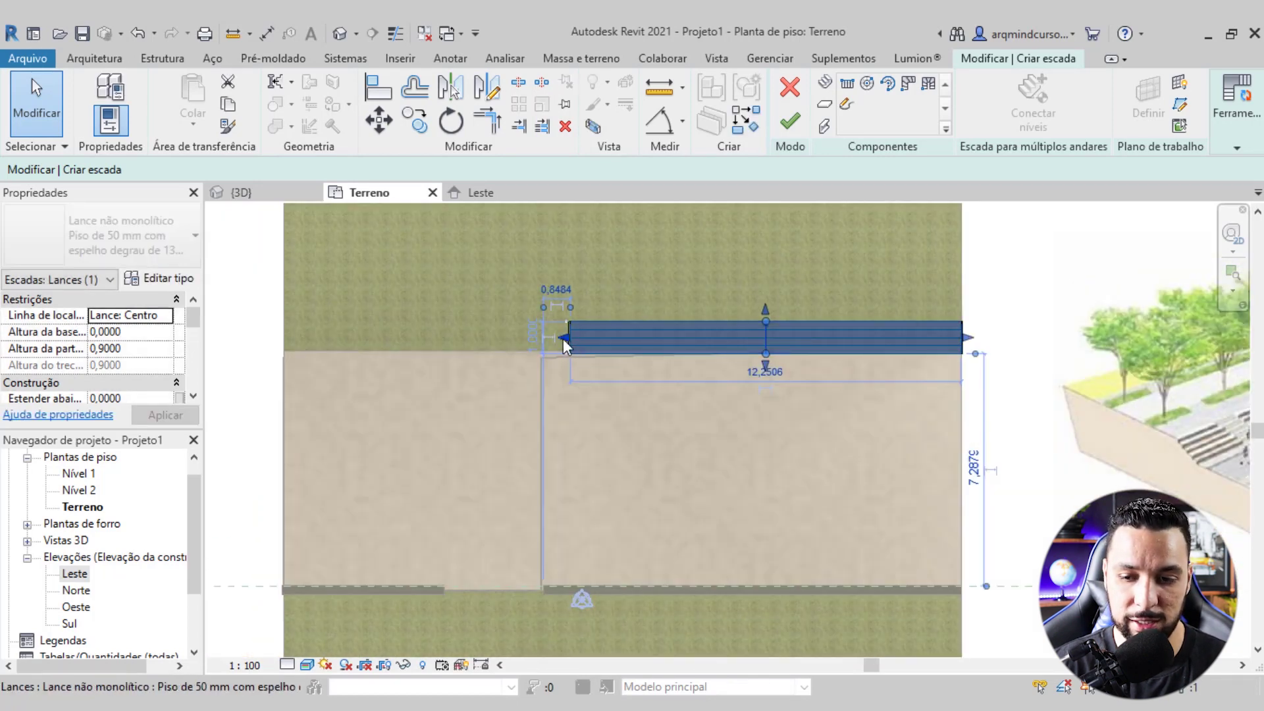
pyautogui.moveTo(563, 339); pyautogui.dragTo(306, 353)
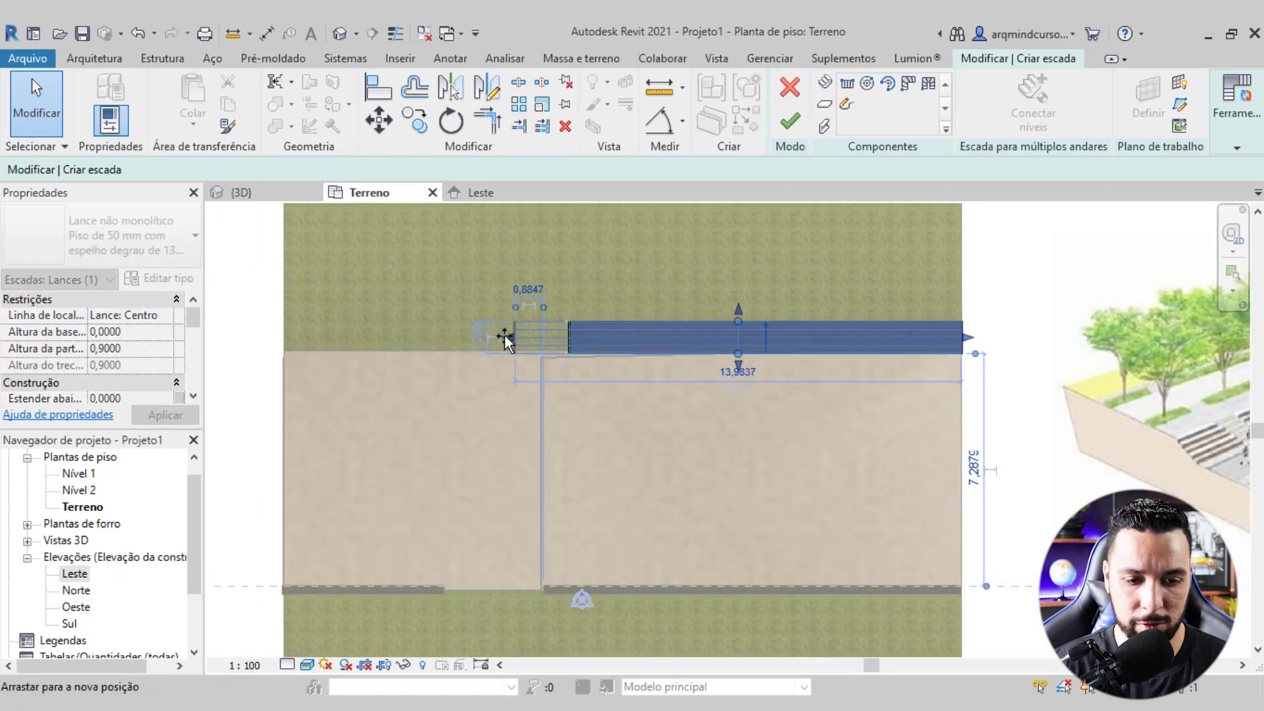
pyautogui.moveTo(306, 353); pyautogui.dragTo(503, 333)
pyautogui.scroll(-1, 589, 376)
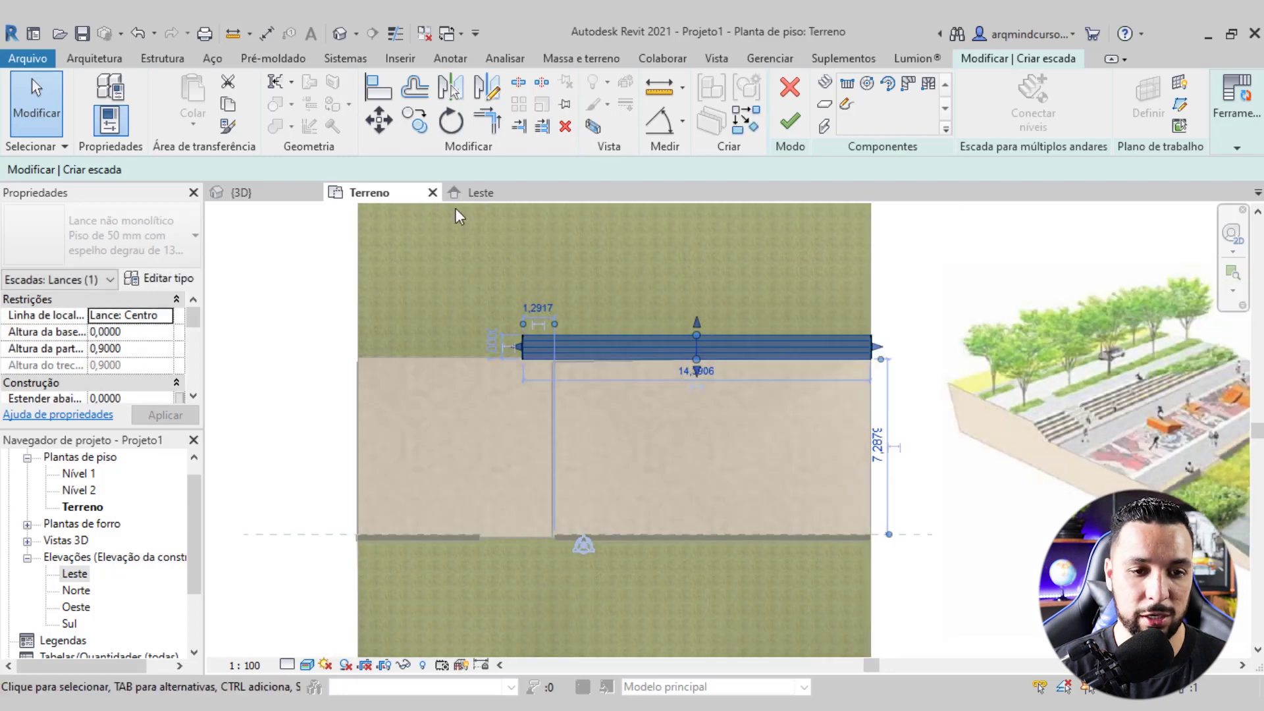
# Copy the stair run to a position further left
pyautogui.click(414, 129)
pyautogui.click(696, 349)
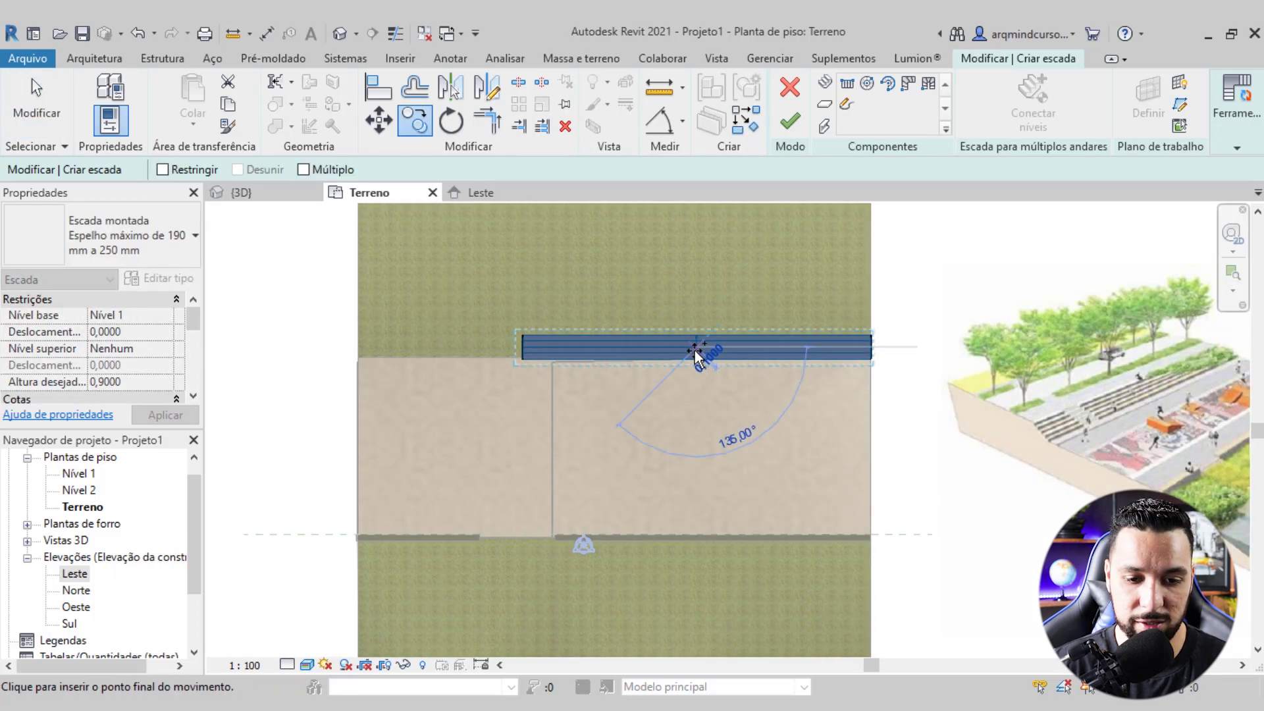
pyautogui.click(326, 349)
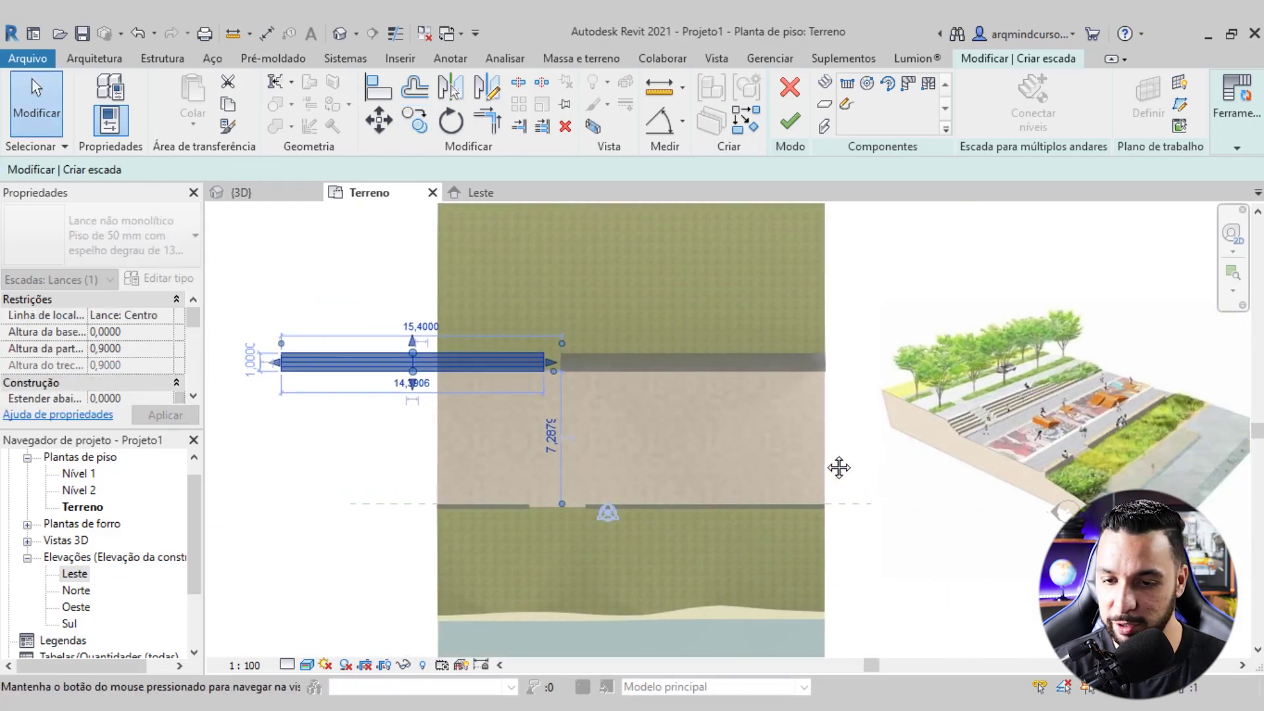
pyautogui.scroll(2, 838, 465)
pyautogui.scroll(-3, 445, 420)
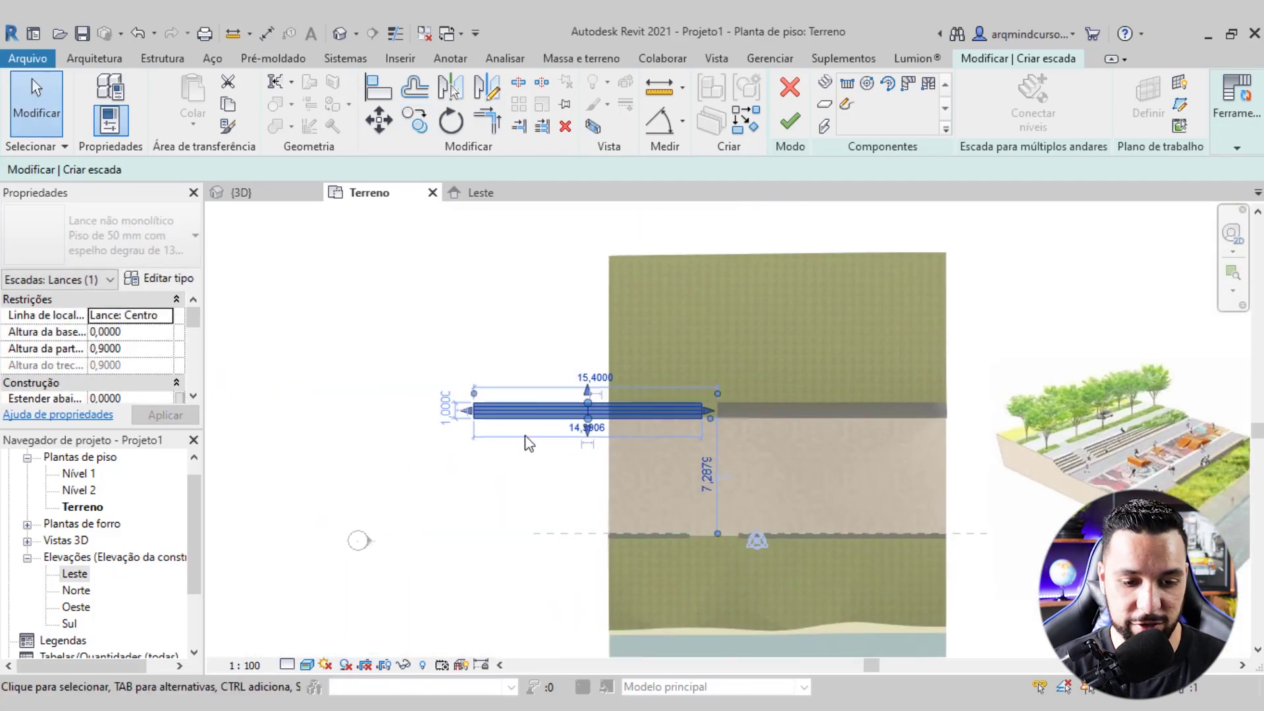
# Move the copied run beside the grey run and shorten it to about 4,7 m
pyautogui.moveTo(472, 415); pyautogui.dragTo(661, 413)
pyautogui.scroll(2, 791, 433)
pyautogui.scroll(2, 725, 360)
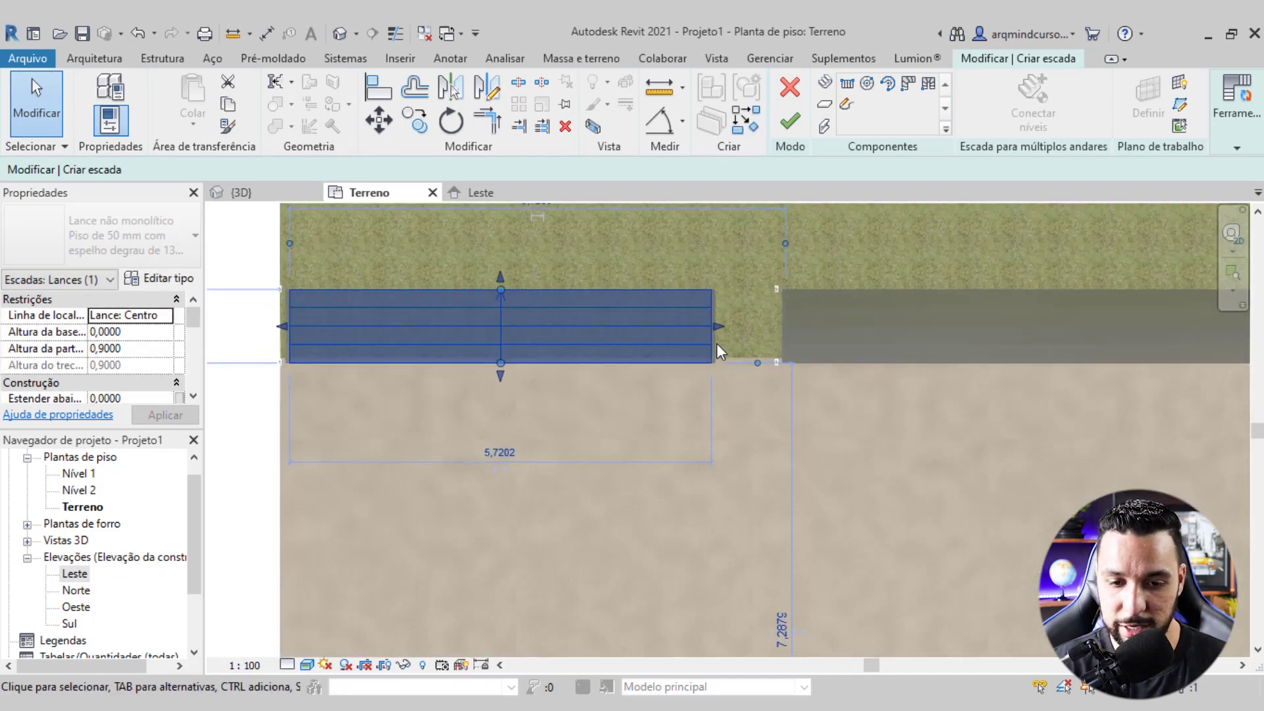
pyautogui.moveTo(719, 327); pyautogui.dragTo(625, 328)
pyautogui.scroll(-3, 627, 336)
pyautogui.scroll(-2, 627, 338)
pyautogui.press('Escape')
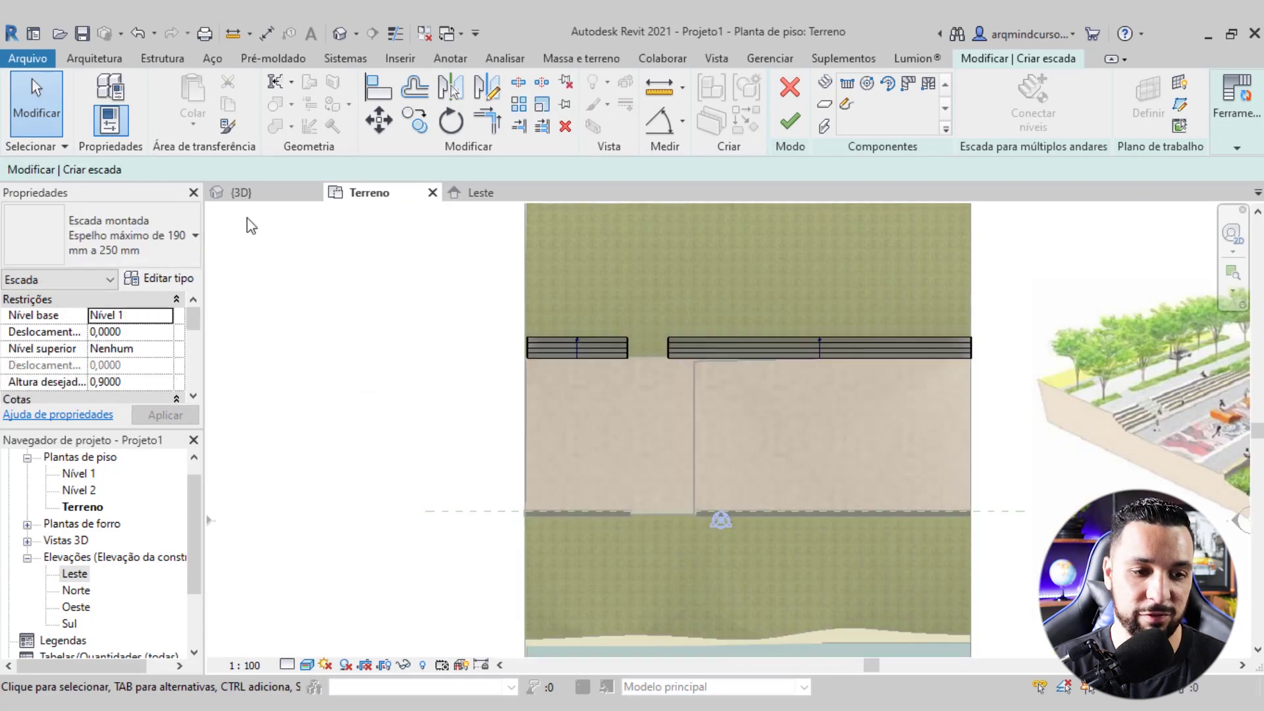
# Check the stairs in the 3D view and select the stair's stringer
pyautogui.click(241, 193)
pyautogui.moveTo(515, 424)
pyautogui.keyDown('shift'); pyautogui.mouseDown(button='middle')
pyautogui.moveTo(578, 465)
pyautogui.moveTo(661, 490)
pyautogui.mouseUp(button='middle'); pyautogui.keyUp('shift')
pyautogui.scroll(2, 702, 493)
pyautogui.scroll(3, 995, 544)
pyautogui.scroll(2, 1040, 526)
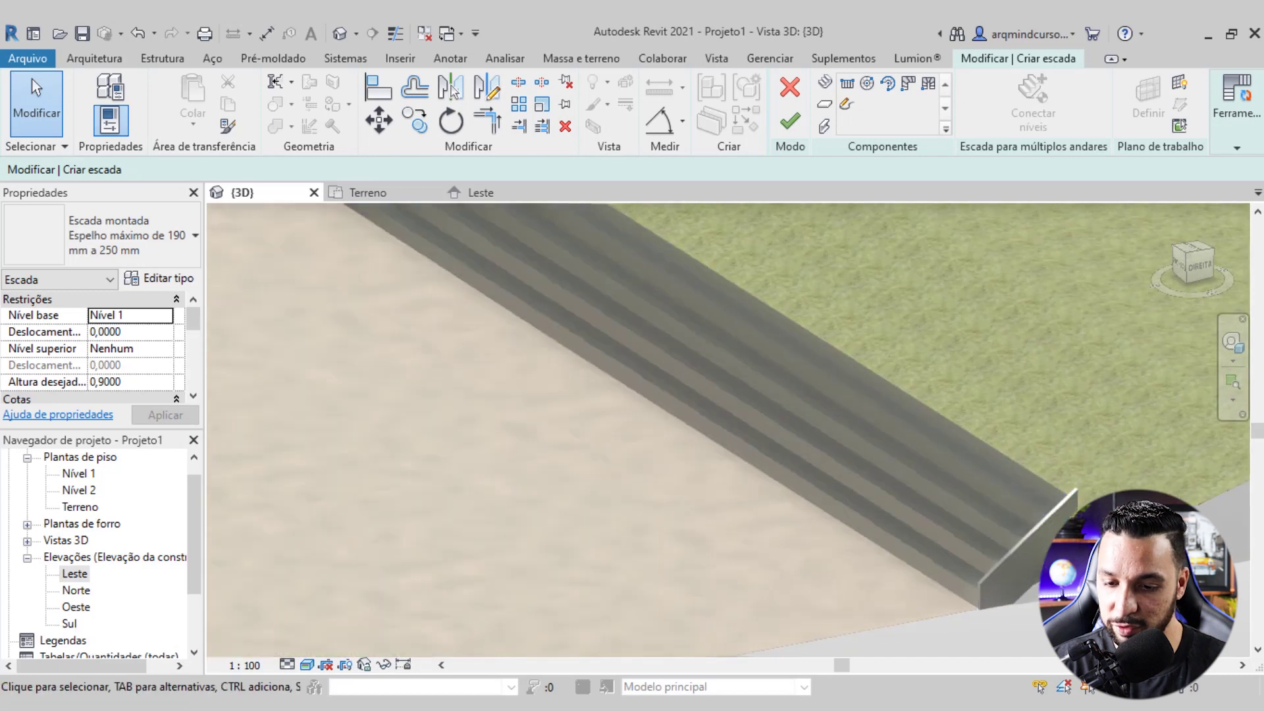
pyautogui.click(1076, 502)
# Inspect the left stair run and its stringer in 3D from several angles
pyautogui.press('Escape')
pyautogui.scroll(-3, 988, 513)
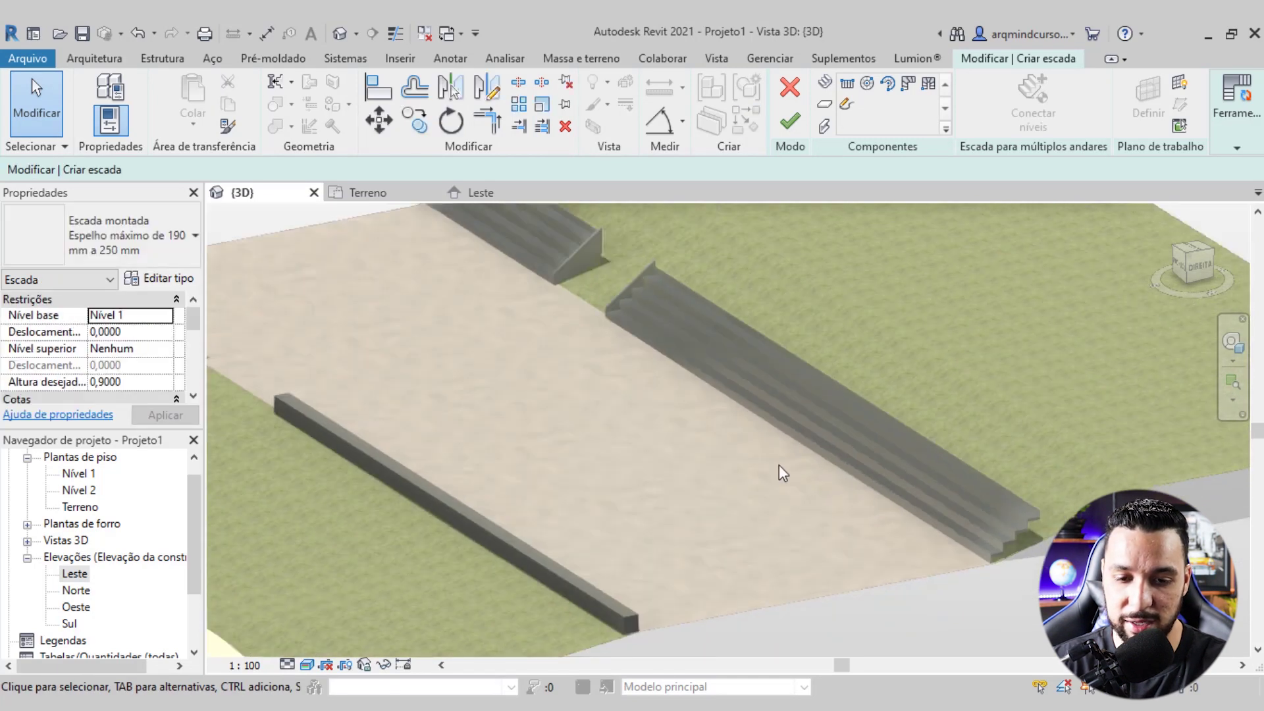
pyautogui.scroll(-2, 824, 502)
pyautogui.scroll(2, 788, 428)
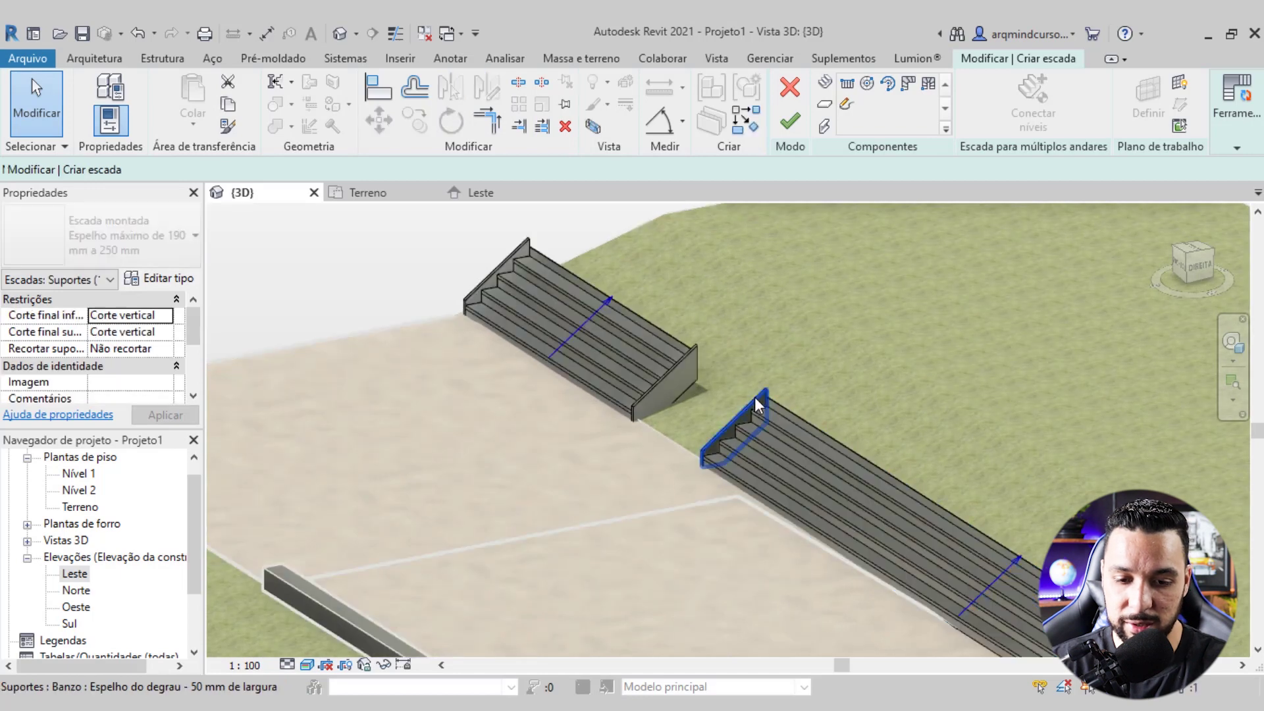
pyautogui.click(700, 350)
pyautogui.click(701, 345)
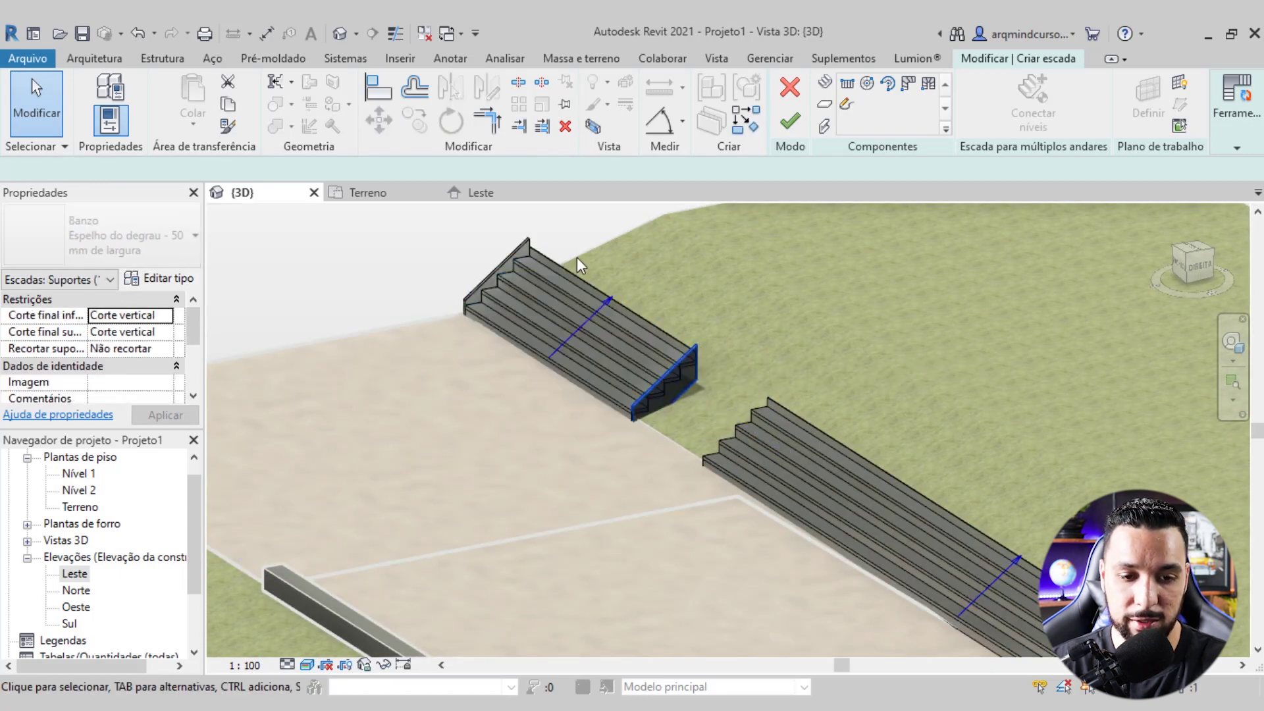
pyautogui.press('Escape')
pyautogui.click(525, 246)
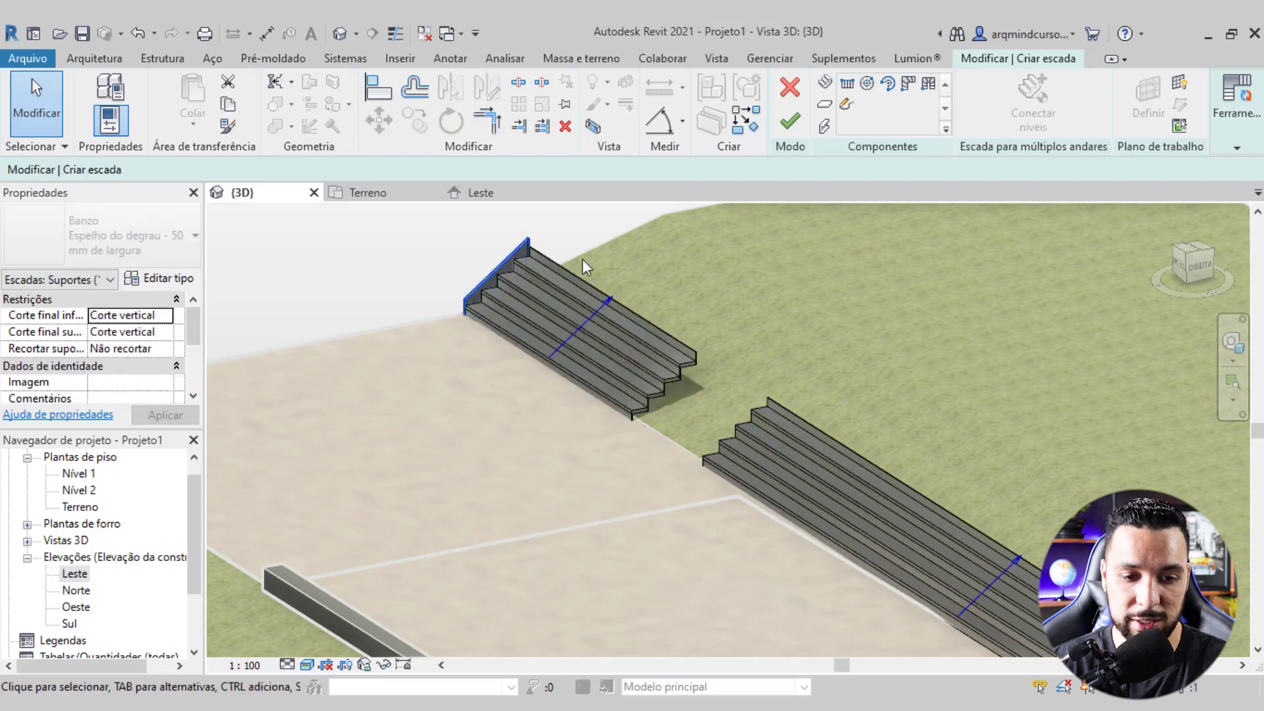
pyautogui.press('Escape')
pyautogui.moveTo(820, 550)
pyautogui.keyDown('shift'); pyautogui.mouseDown(button='middle')
pyautogui.moveTo(784, 550)
pyautogui.moveTo(828, 430)
pyautogui.moveTo(861, 496)
pyautogui.moveTo(875, 492)
pyautogui.mouseUp(button='middle'); pyautogui.keyUp('shift')
pyautogui.moveTo(909, 532)
pyautogui.keyDown('shift'); pyautogui.mouseDown(button='middle')
pyautogui.moveTo(893, 537)
pyautogui.moveTo(962, 598)
pyautogui.moveTo(949, 596)
pyautogui.mouseUp(button='middle'); pyautogui.keyUp('shift')
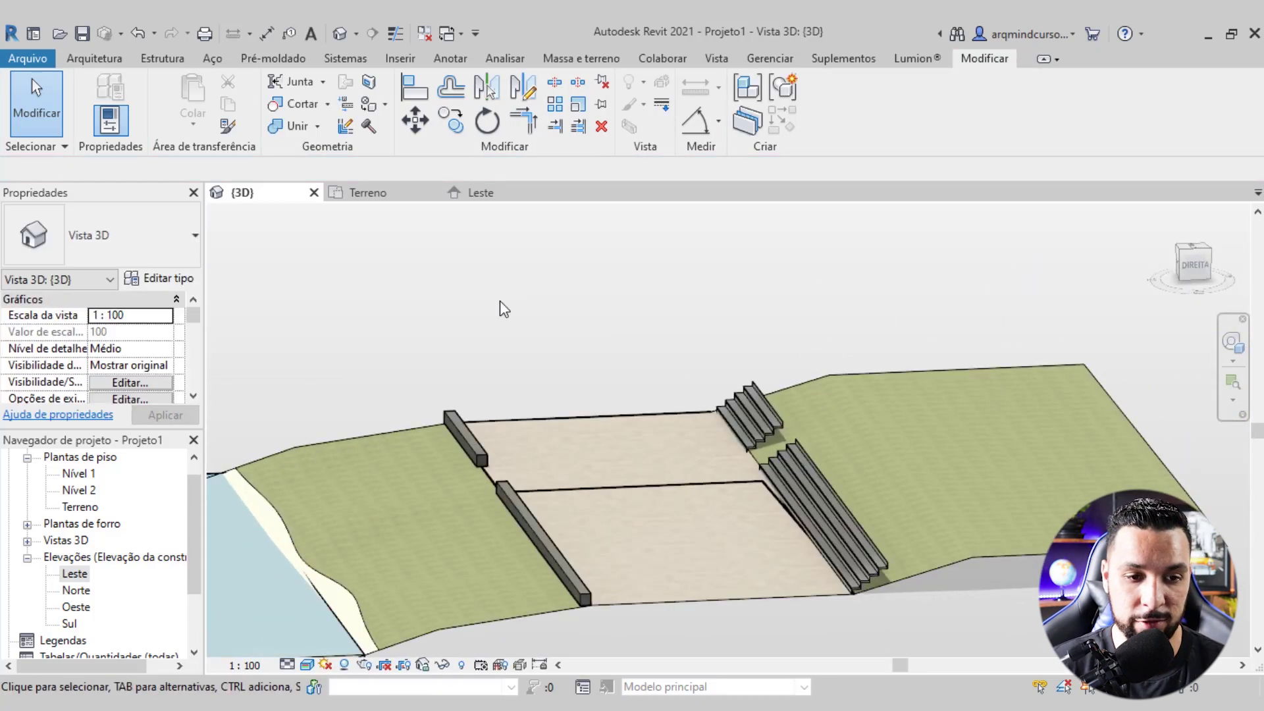
# Return to the Terreno plan with the Massa e terreno site tools shown
pyautogui.click(379, 195)
pyautogui.scroll(-3, 716, 297)
pyautogui.scroll(2, 630, 296)
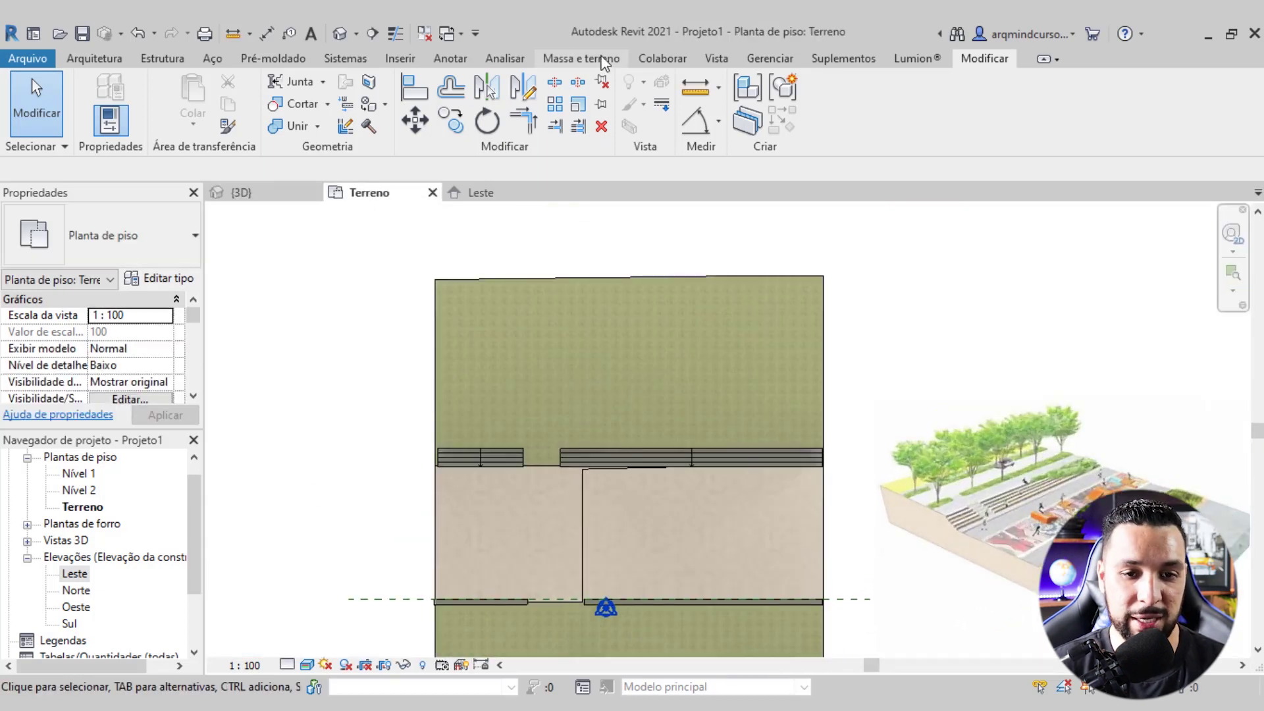
pyautogui.click(603, 61)
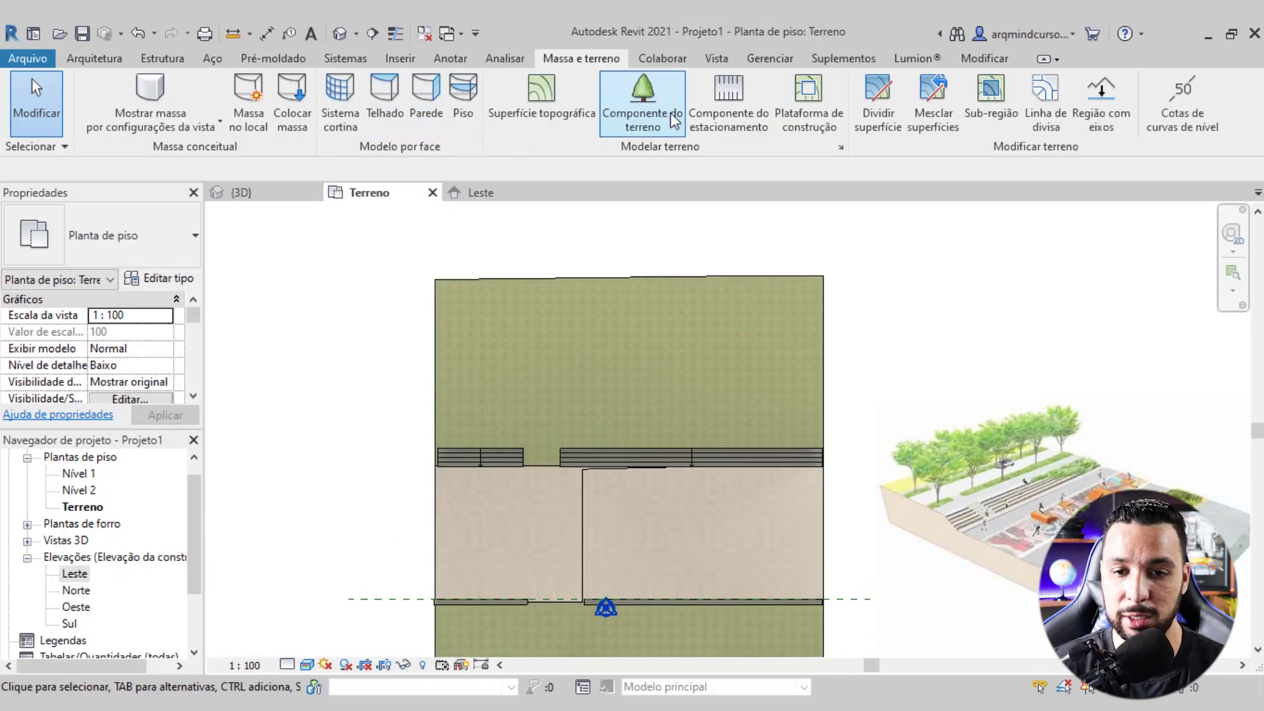
# Draw a rectangular building pad over the upper grass above the stairs, then view it in 3D
pyautogui.click(817, 94)
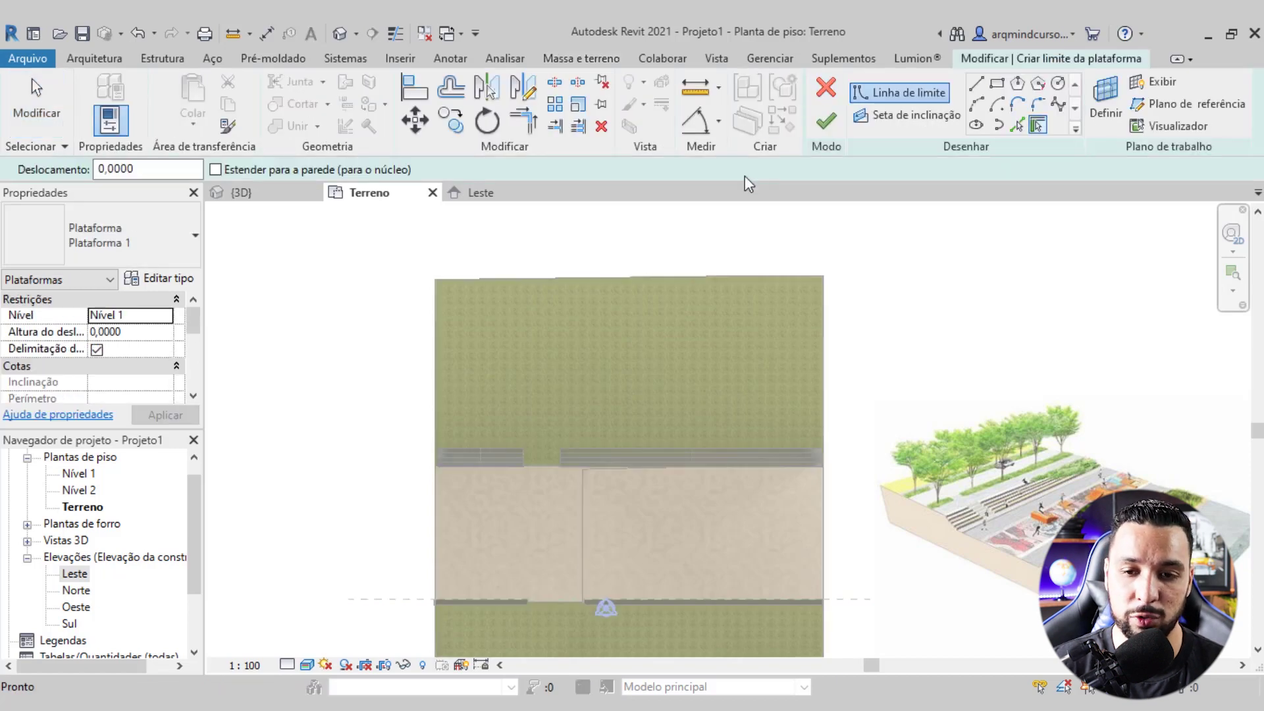
pyautogui.click(997, 86)
pyautogui.scroll(2, 438, 276)
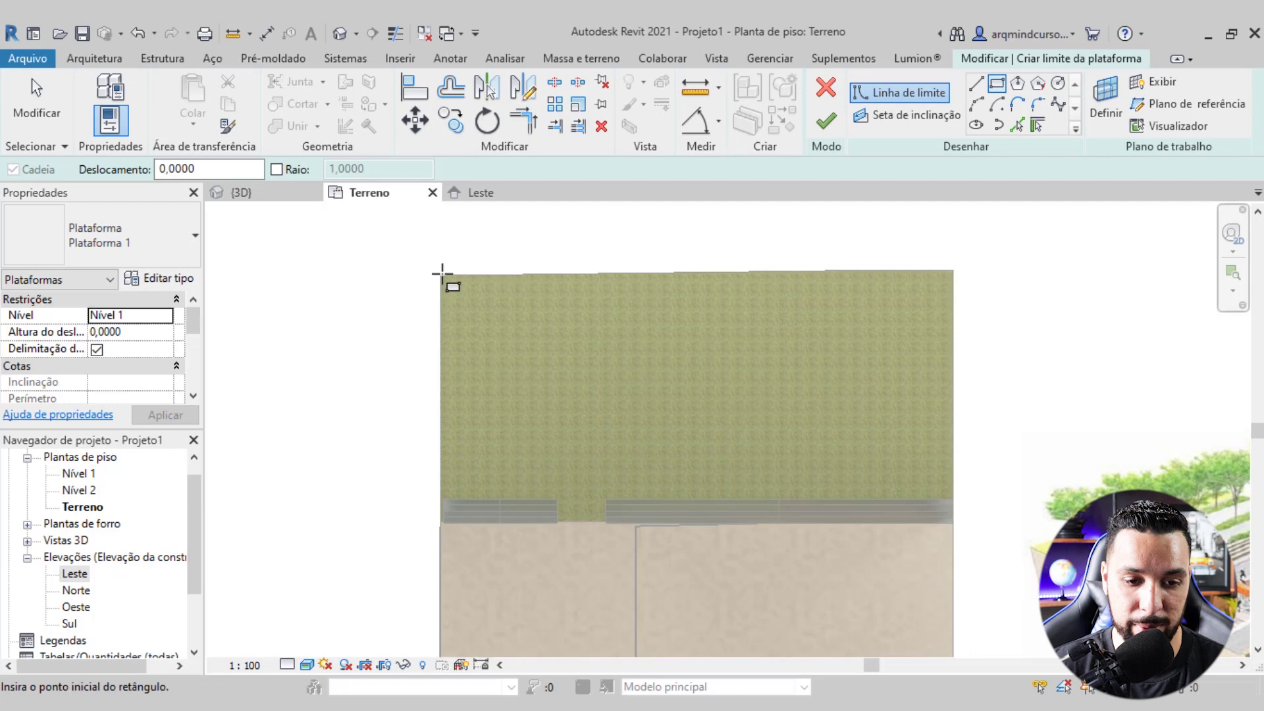
pyautogui.click(442, 277)
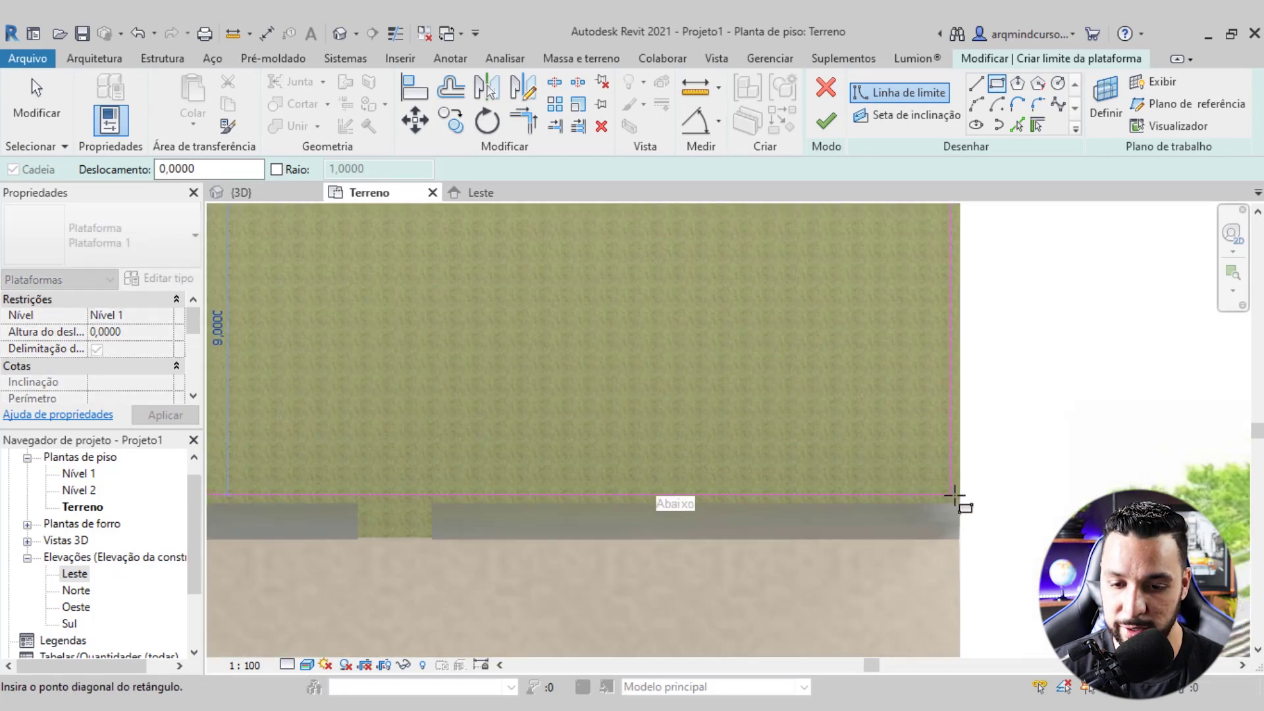
pyautogui.click(942, 490)
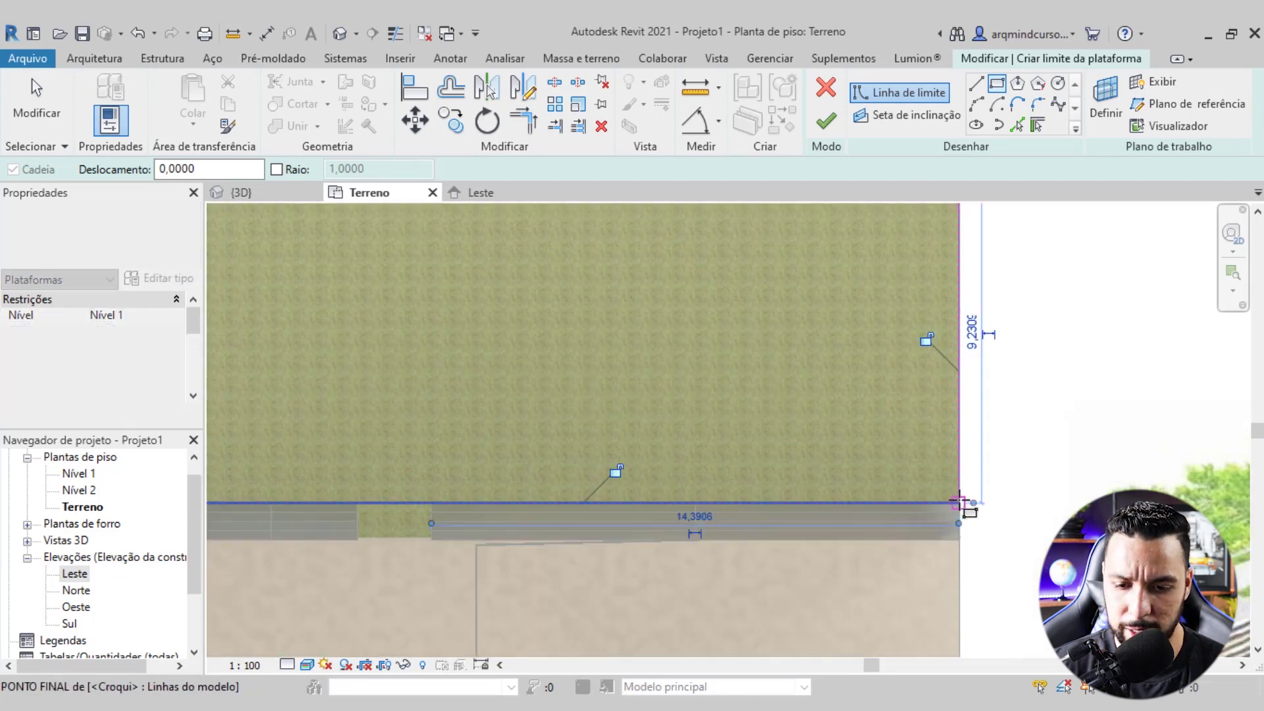
pyautogui.scroll(-2, 848, 448)
pyautogui.click(825, 120)
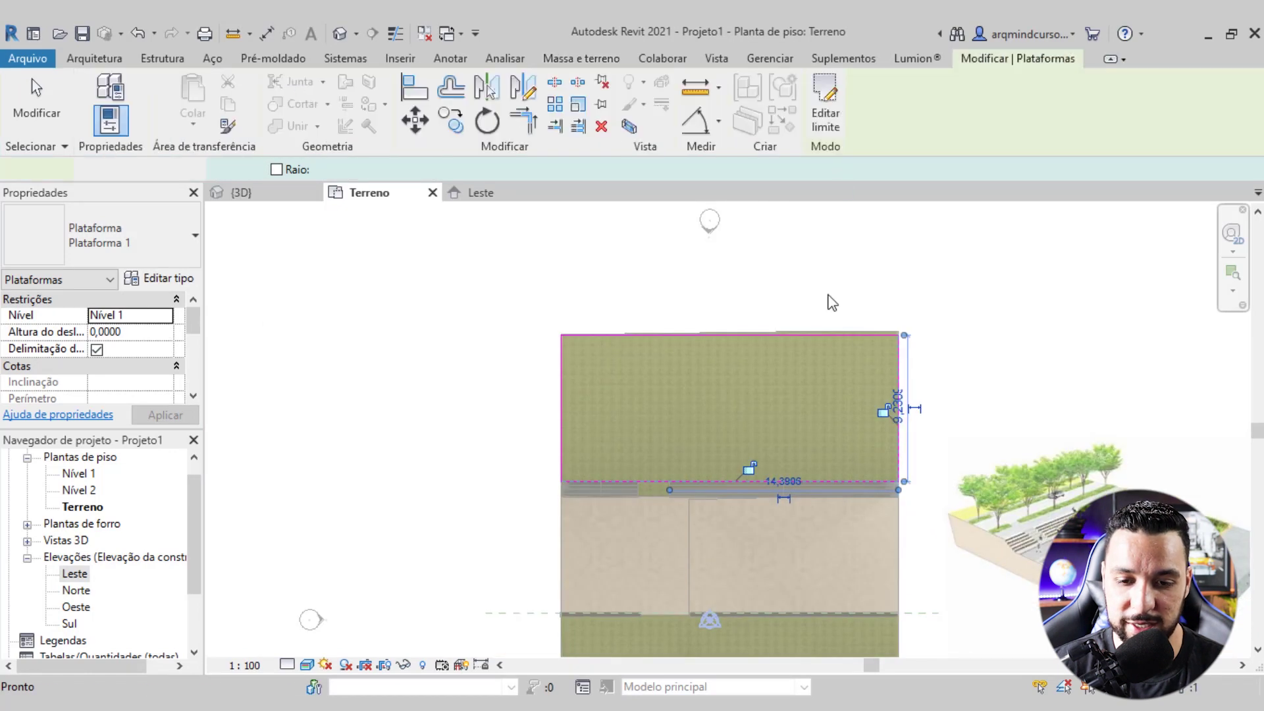
pyautogui.click(270, 191)
pyautogui.moveTo(822, 496)
pyautogui.keyDown('shift'); pyautogui.mouseDown(button='middle')
pyautogui.moveTo(832, 519)
pyautogui.moveTo(751, 480)
pyautogui.mouseUp(button='middle'); pyautogui.keyUp('shift')
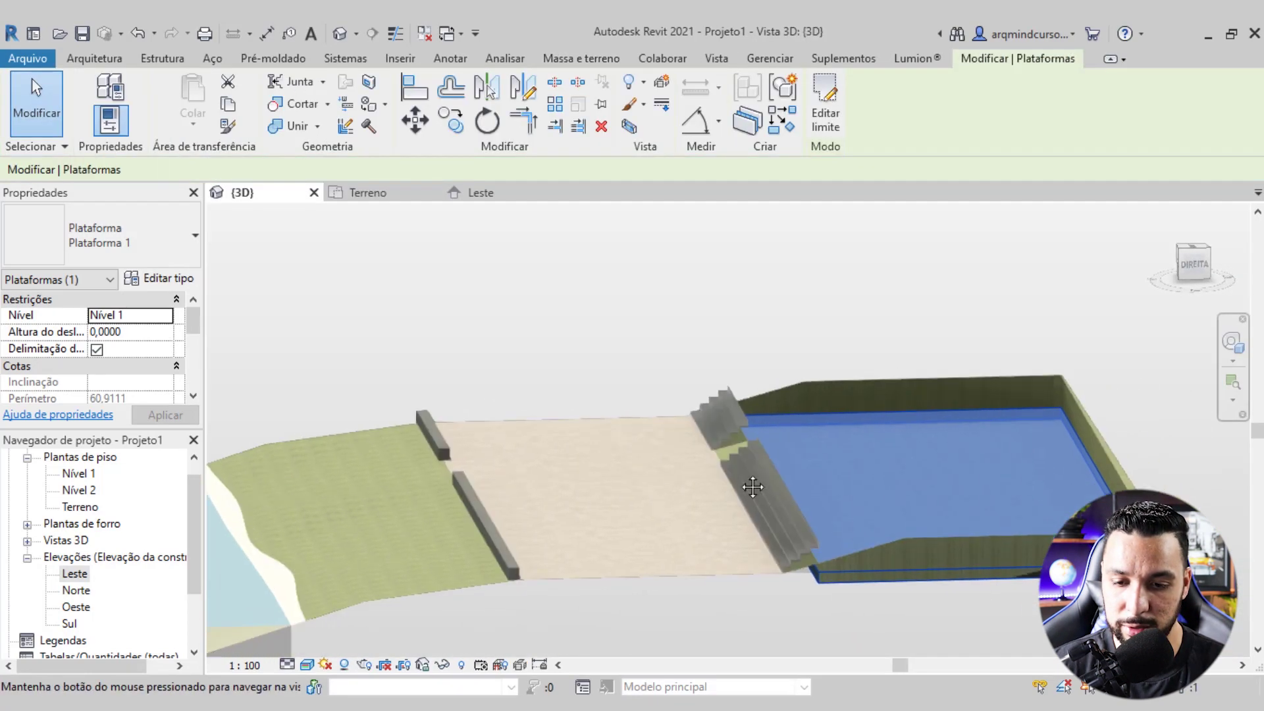
# Give the building pad a 0,9 height offset, check it in 3D, and return to Terreno
pyautogui.click(112, 331)
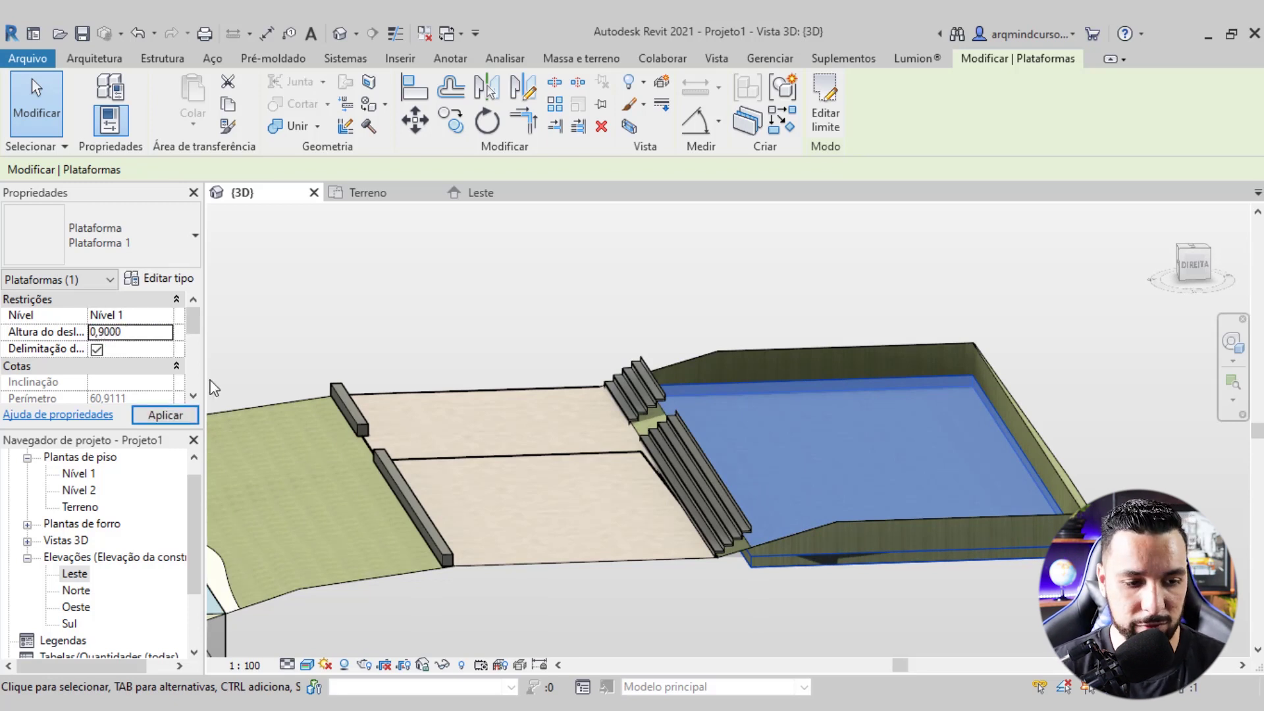
pyautogui.click(165, 415)
pyautogui.click(772, 626)
pyautogui.moveTo(770, 626)
pyautogui.keyDown('shift'); pyautogui.mouseDown(button='middle')
pyautogui.moveTo(790, 631)
pyautogui.moveTo(792, 653)
pyautogui.moveTo(717, 646)
pyautogui.moveTo(959, 593)
pyautogui.moveTo(898, 622)
pyautogui.moveTo(736, 447)
pyautogui.mouseUp(button='middle'); pyautogui.keyUp('shift')
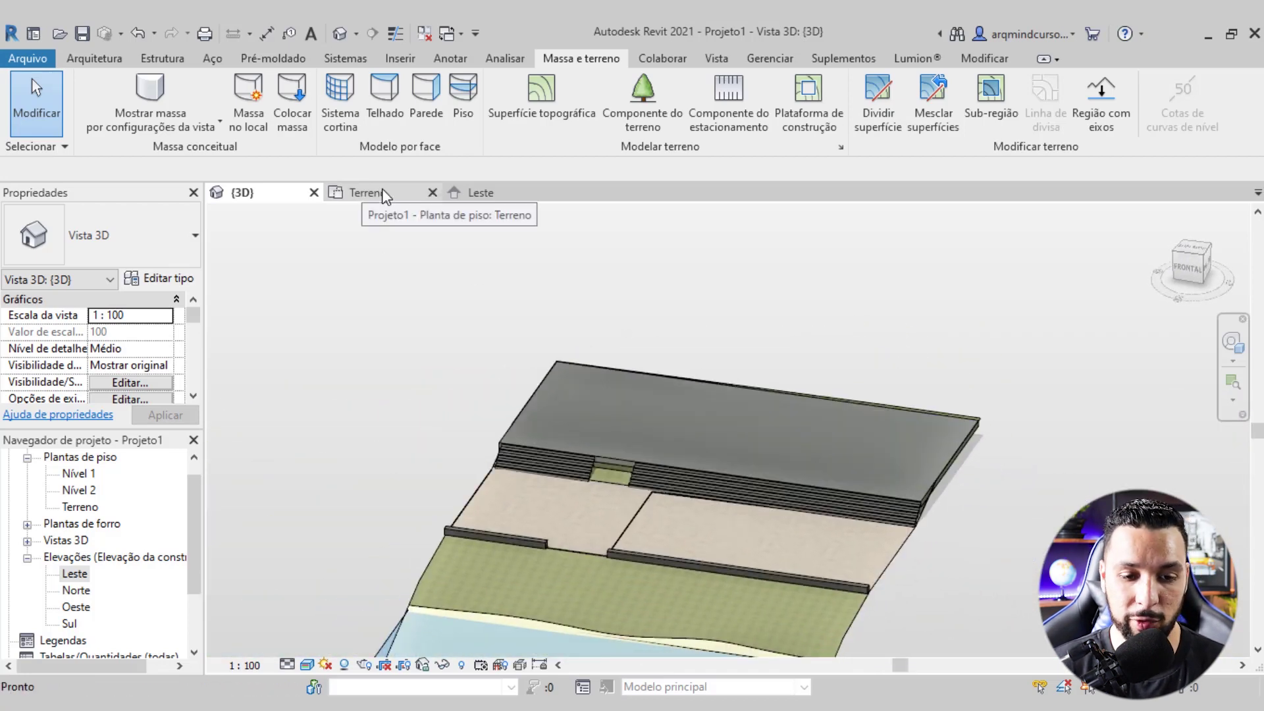
pyautogui.click(362, 193)
pyautogui.scroll(1, 836, 425)
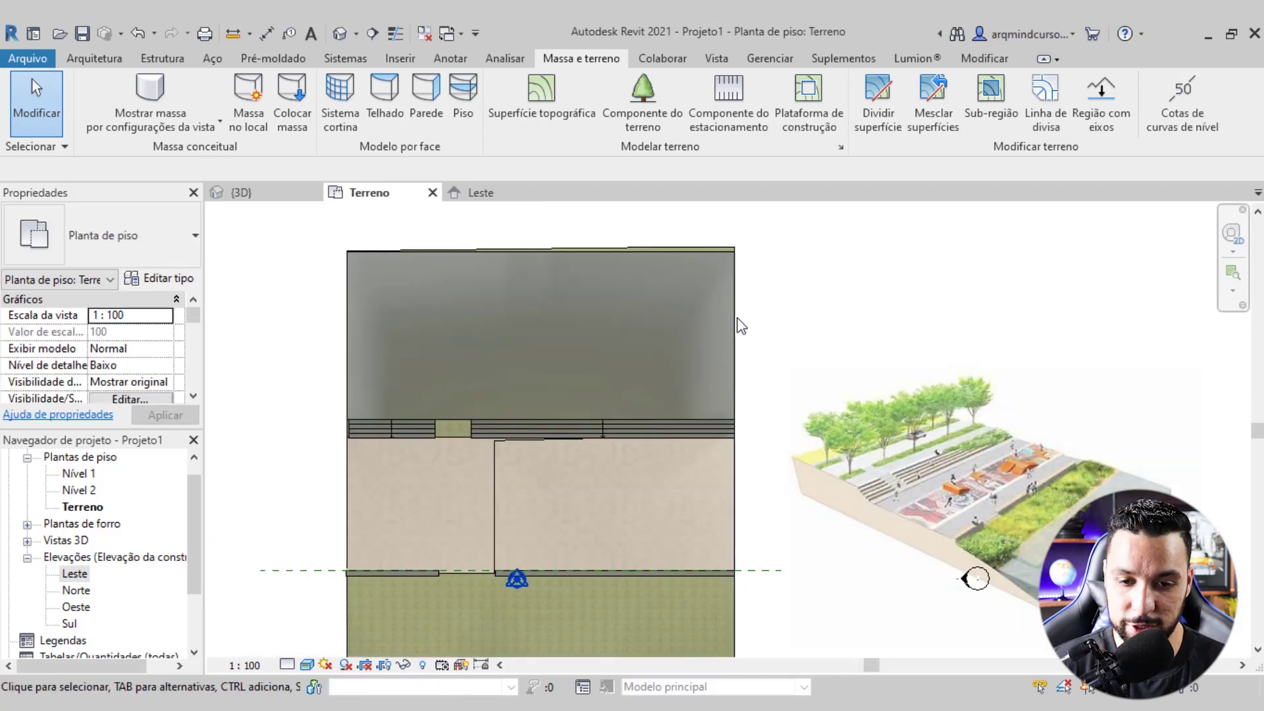
# Assign Concreto, Faixa de areia/cimento to the pad type's structure layer
pyautogui.click(738, 294)
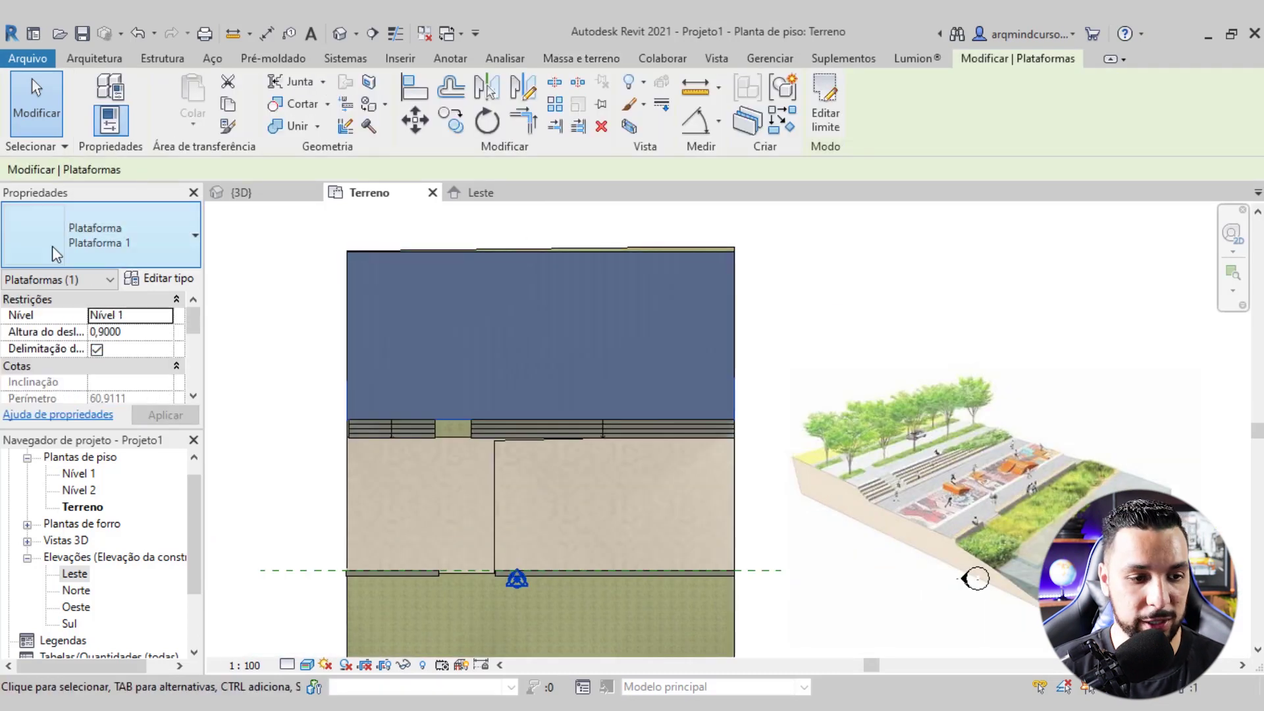
pyautogui.click(168, 279)
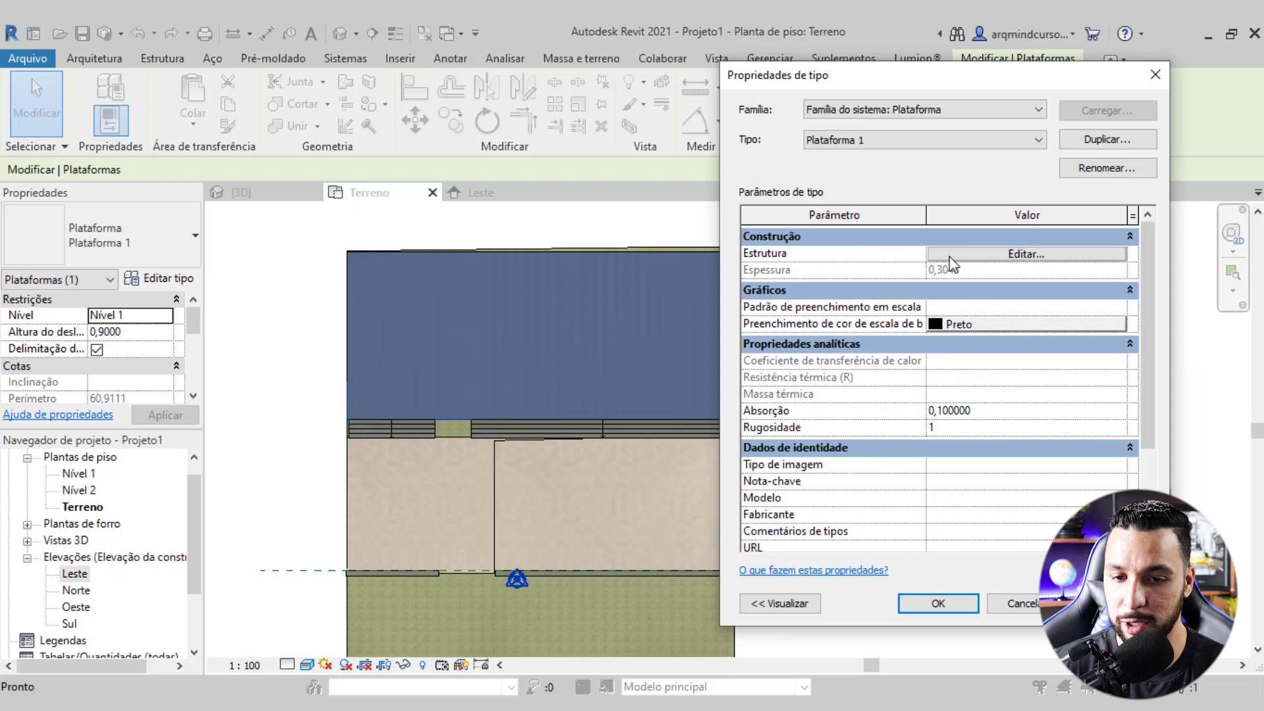
pyautogui.click(975, 257)
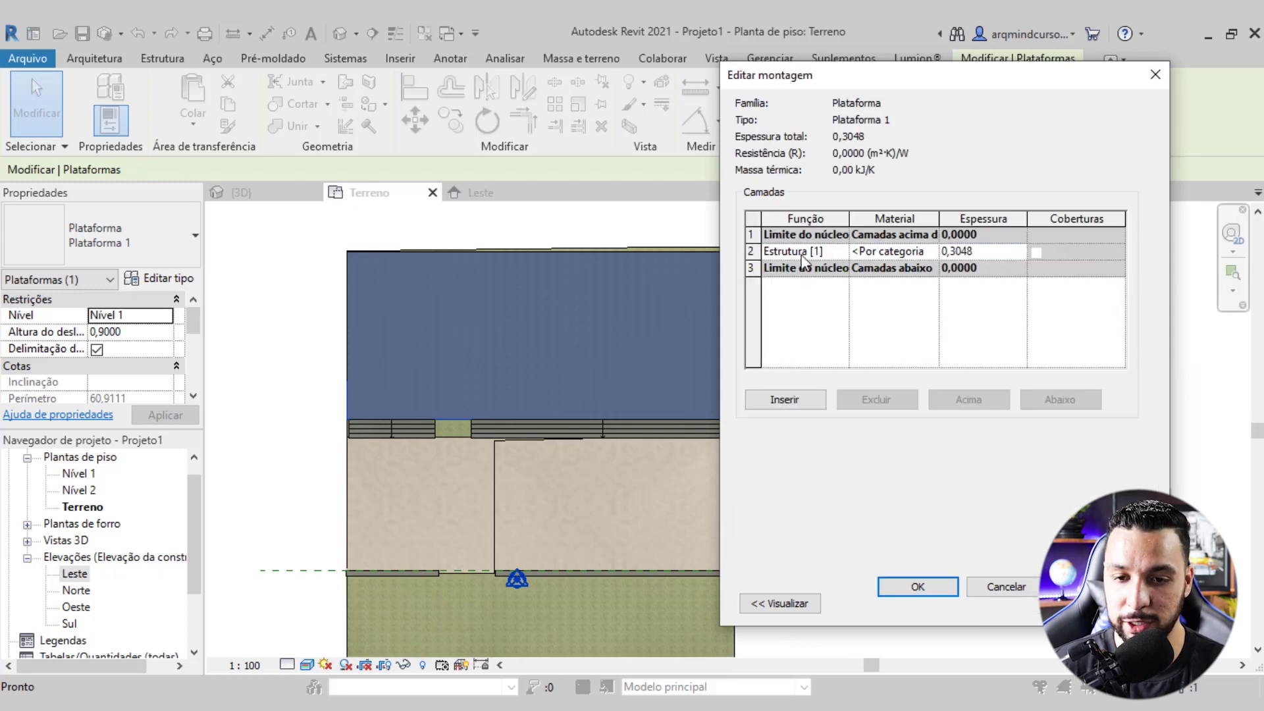
pyautogui.click(931, 251)
pyautogui.scroll(1, 216, 266)
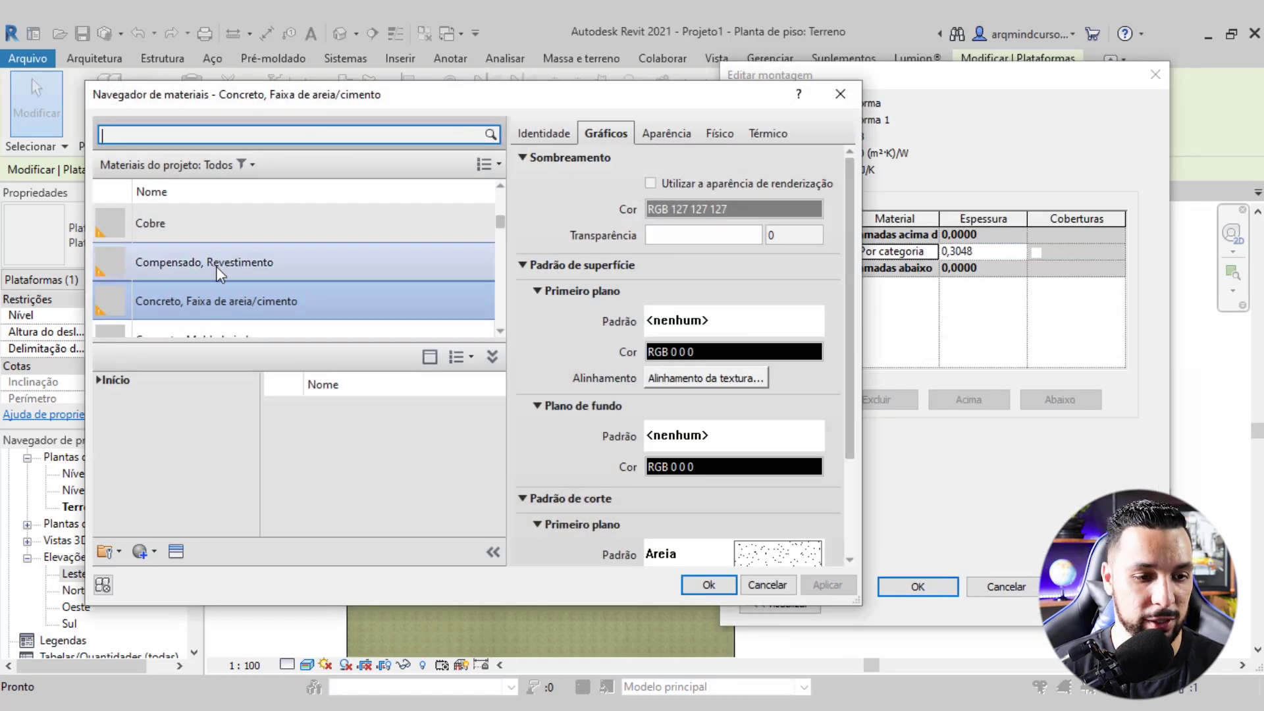
pyautogui.click(243, 305)
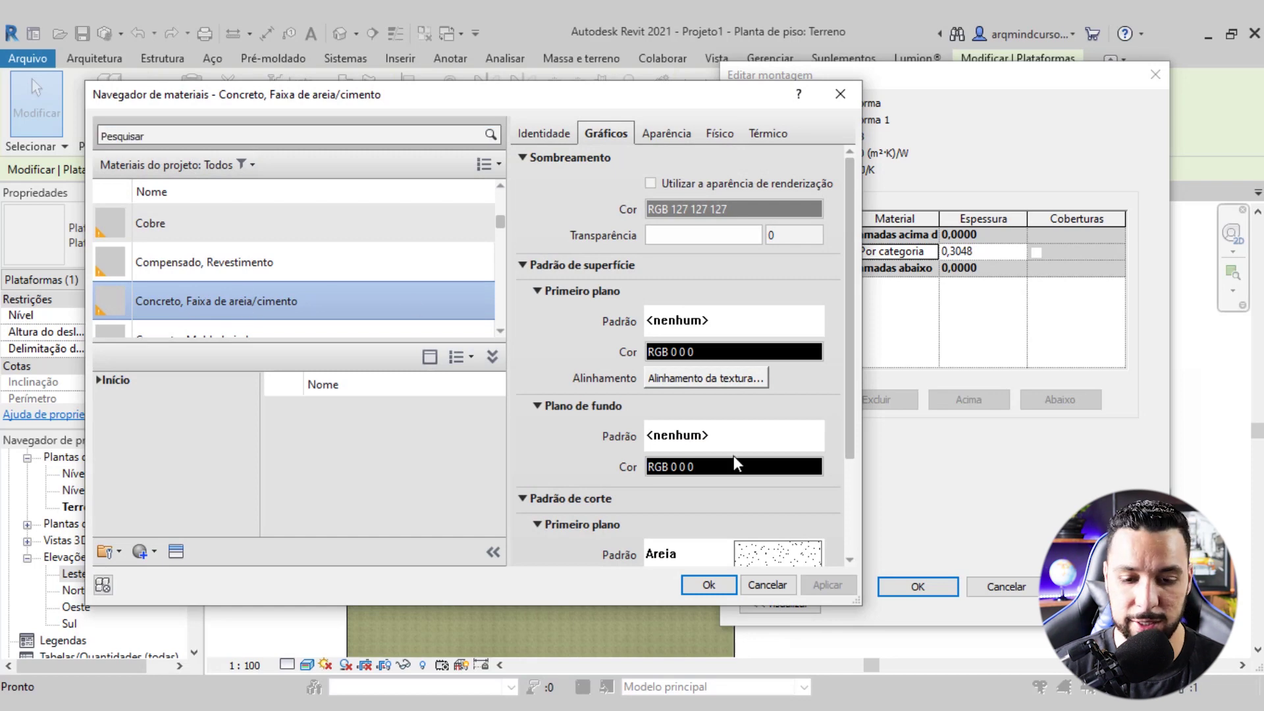
pyautogui.click(708, 585)
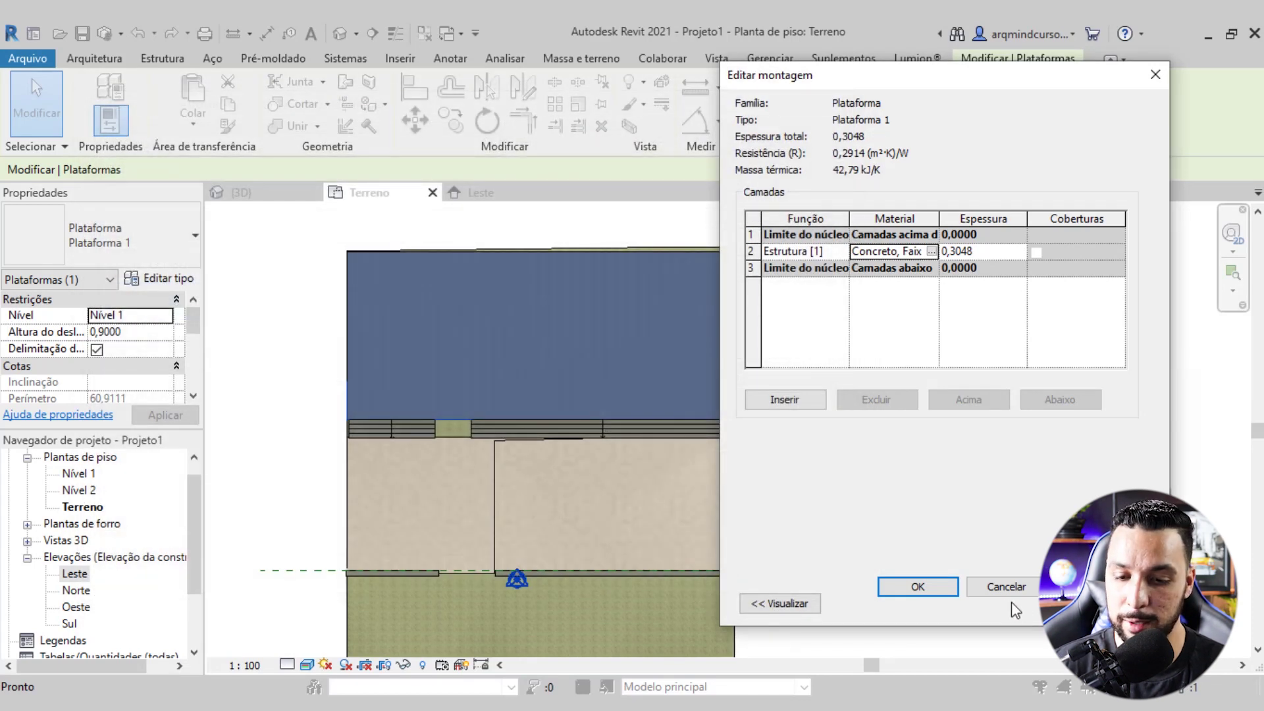
pyautogui.click(934, 596)
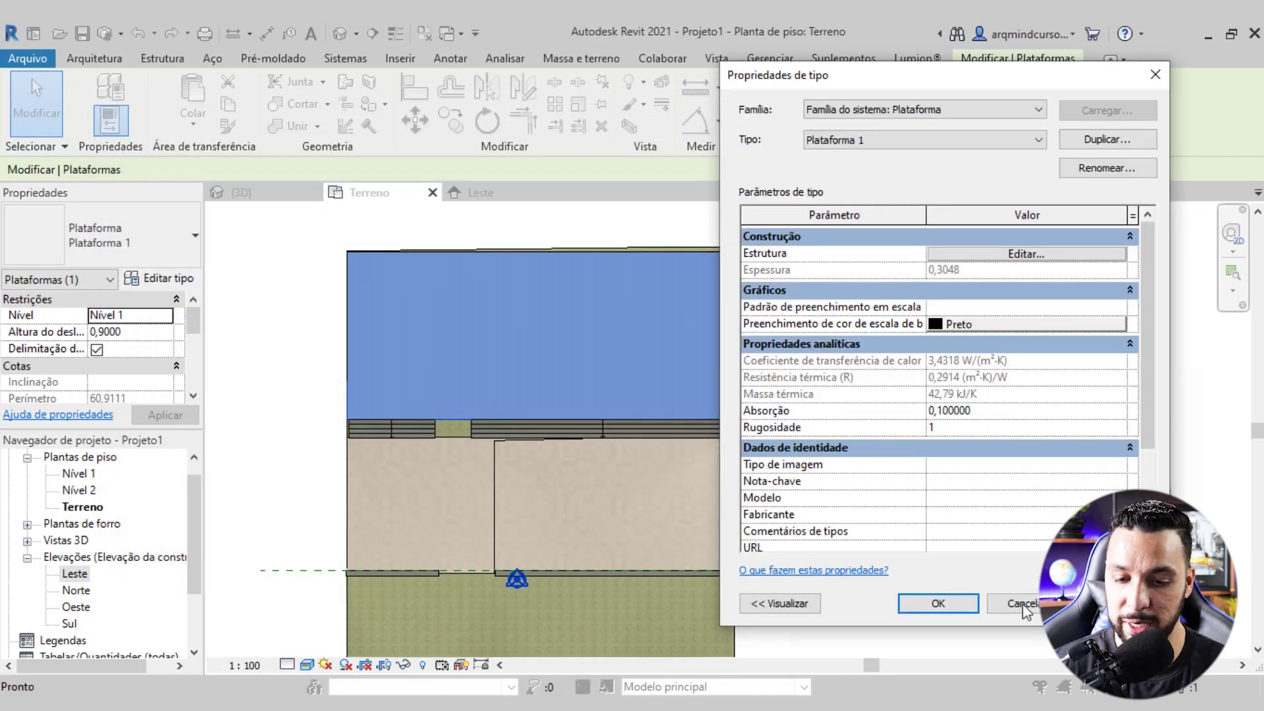
pyautogui.click(972, 606)
# Review the concrete pad on the Terreno plan and reselect it
pyautogui.click(818, 316)
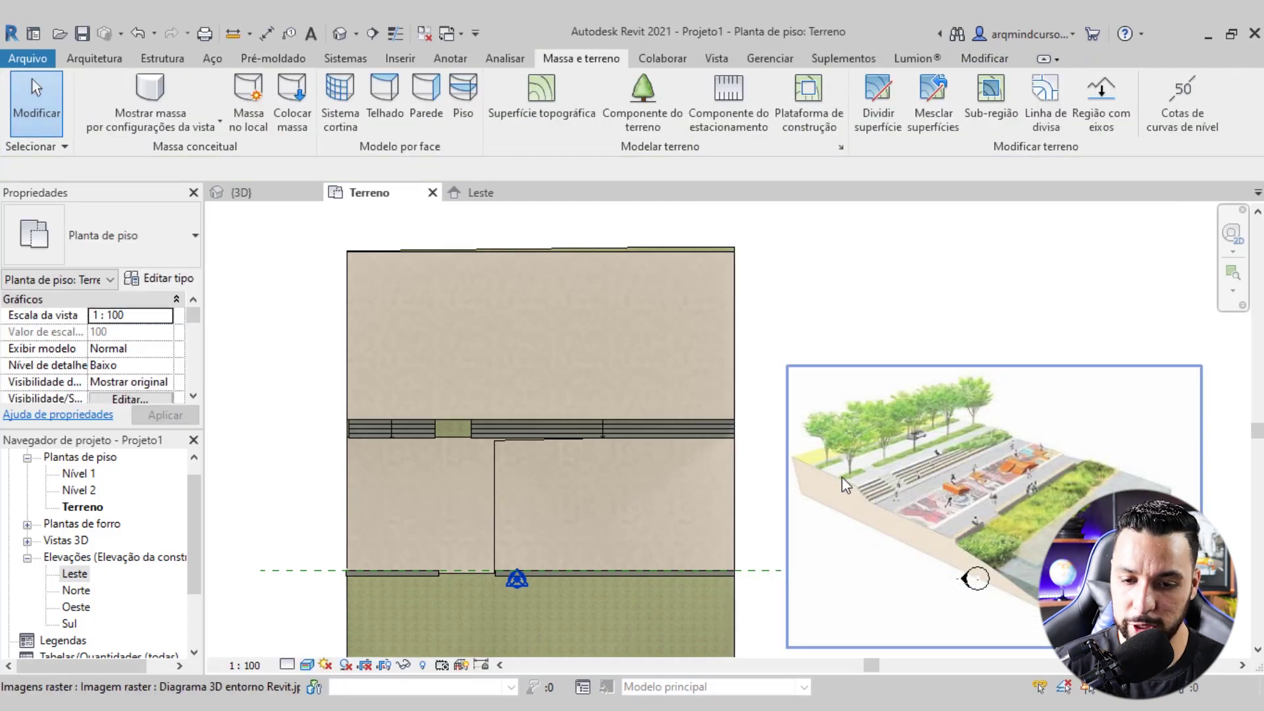
pyautogui.scroll(3, 918, 464)
pyautogui.scroll(2, 918, 464)
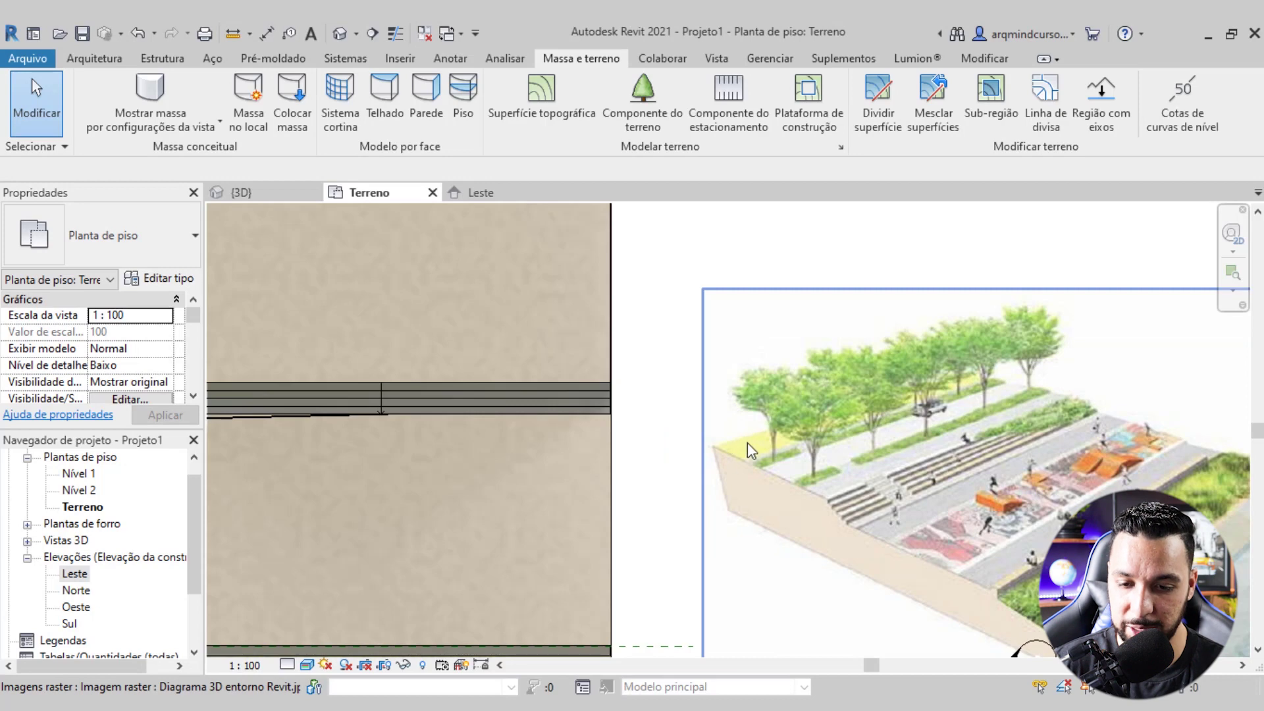
pyautogui.scroll(-3, 664, 461)
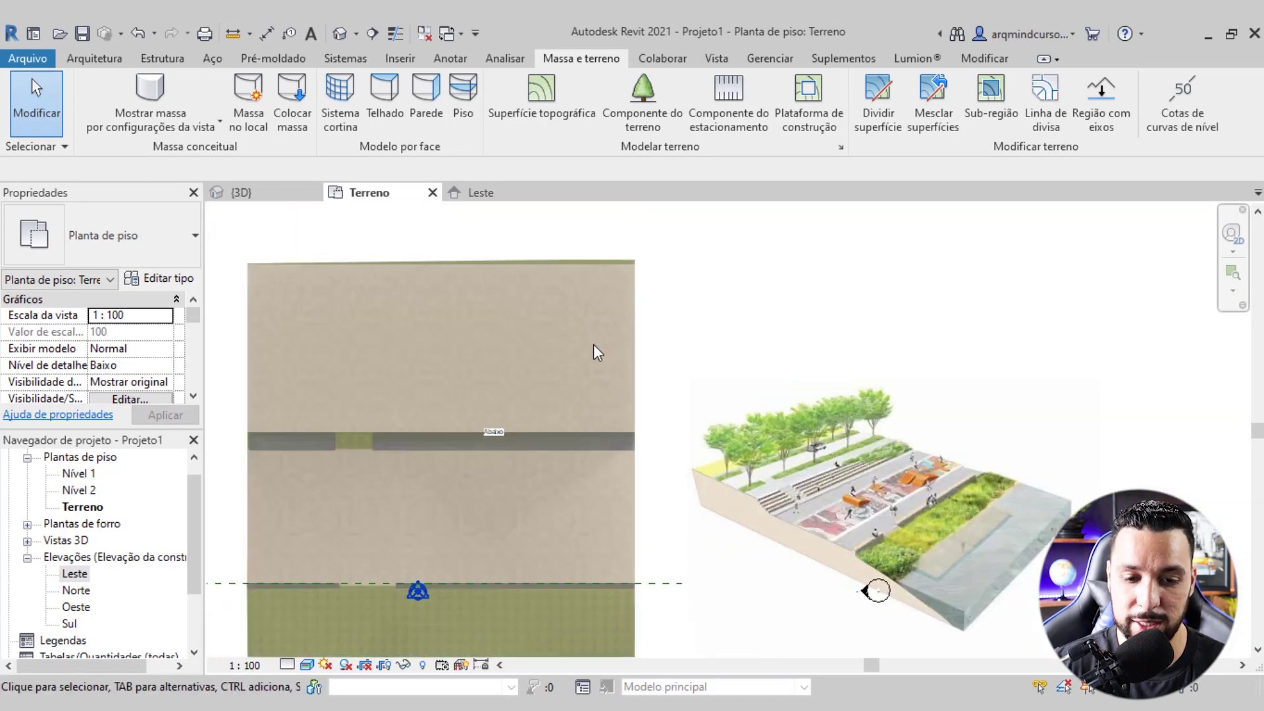
pyautogui.click(634, 326)
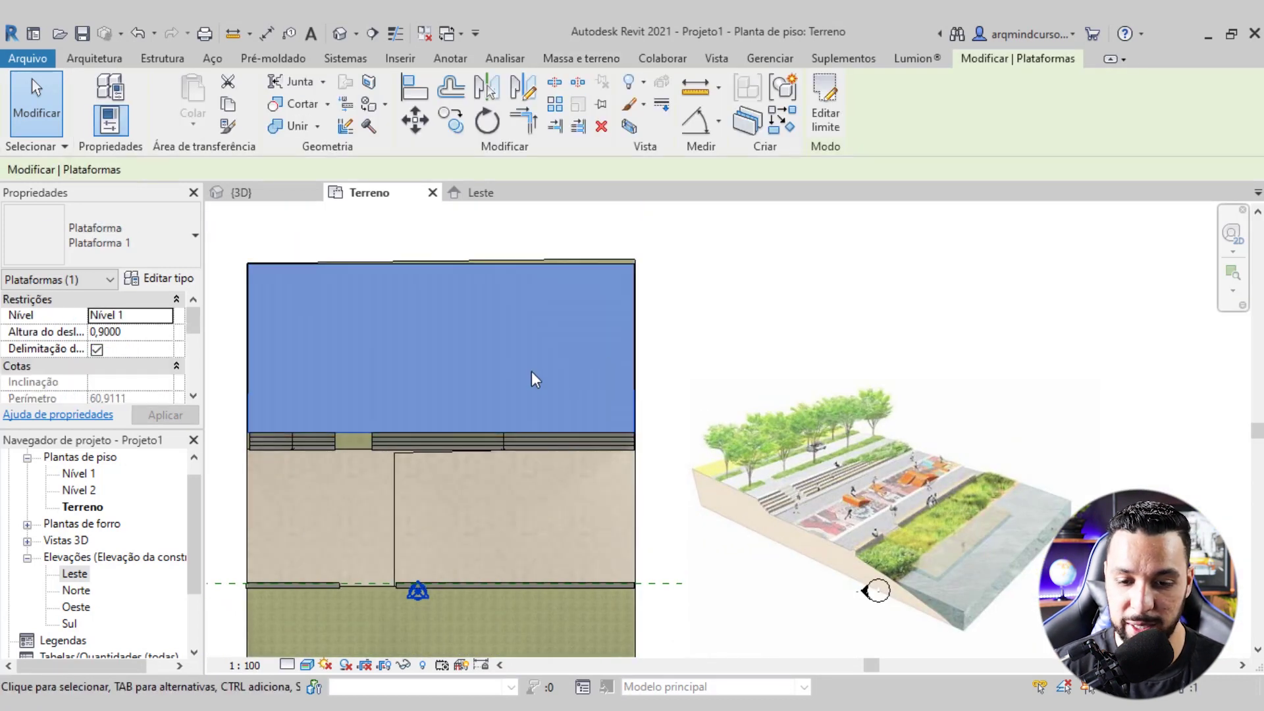
pyautogui.scroll(2, 531, 380)
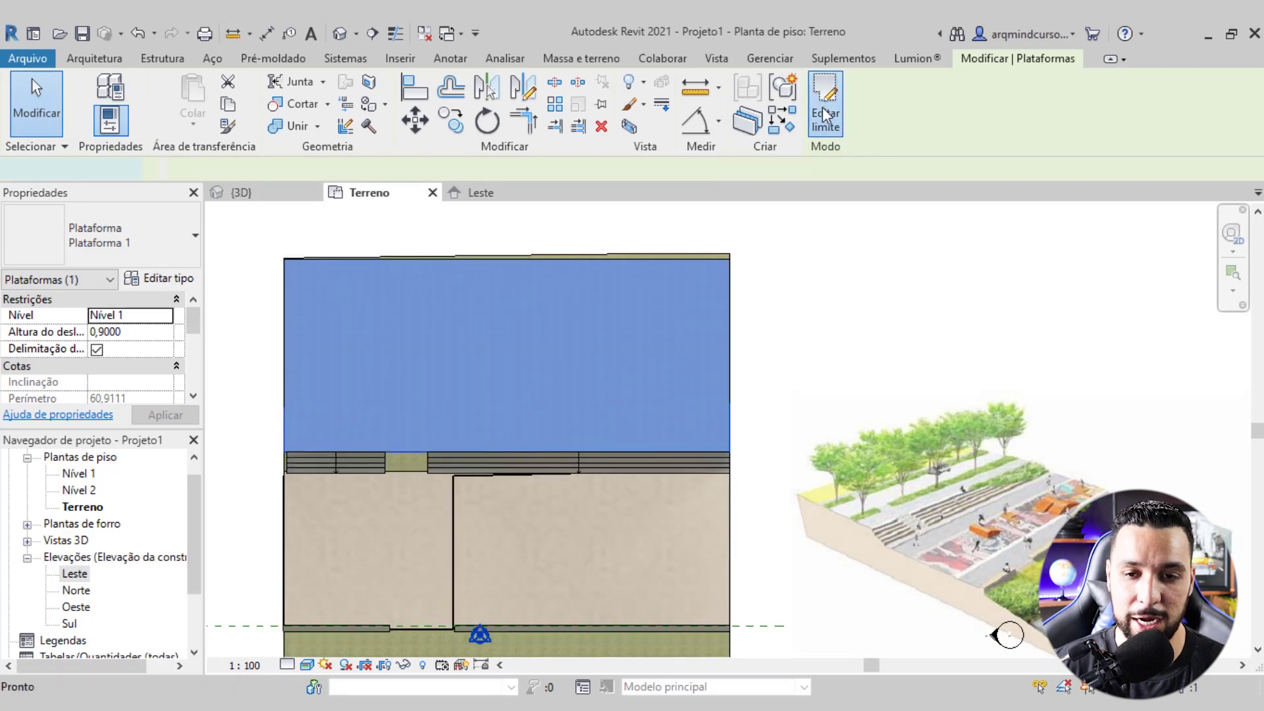
# Sketch a long and a short rectangular opening in the pad boundary, then view it in 3D
pyautogui.click(825, 115)
pyautogui.scroll(-1, 738, 349)
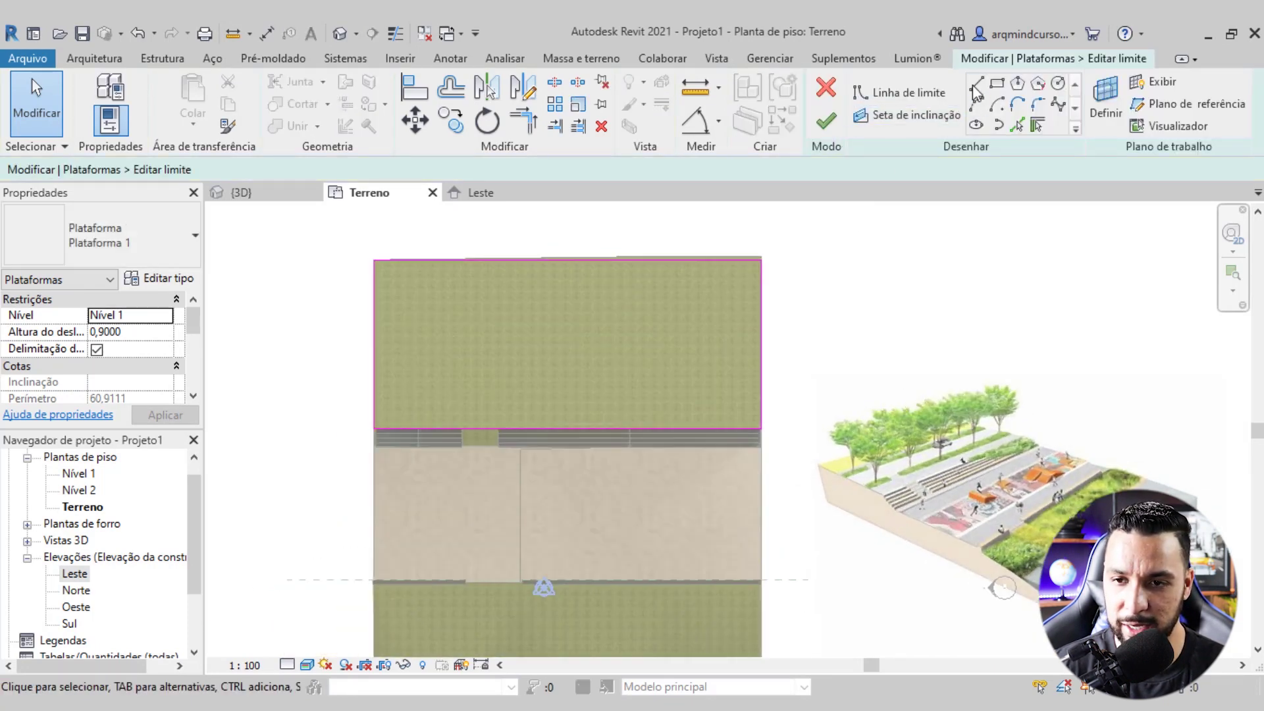
pyautogui.click(996, 87)
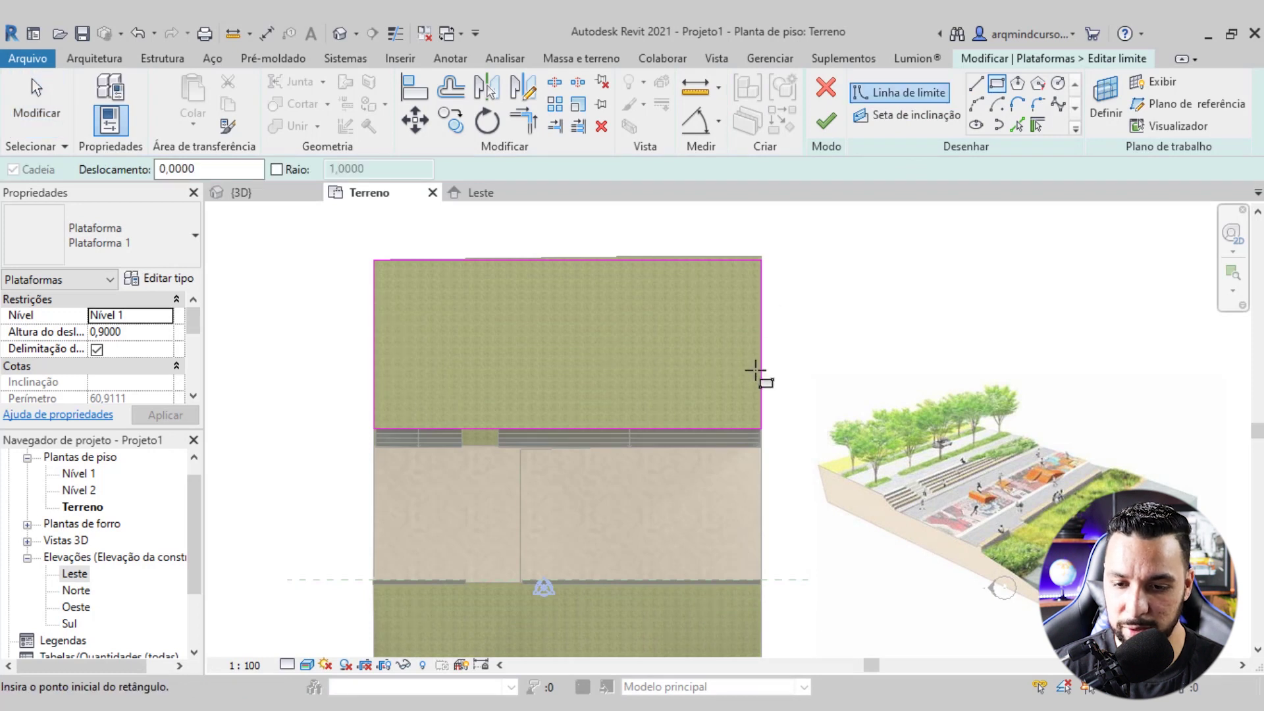
pyautogui.click(757, 360)
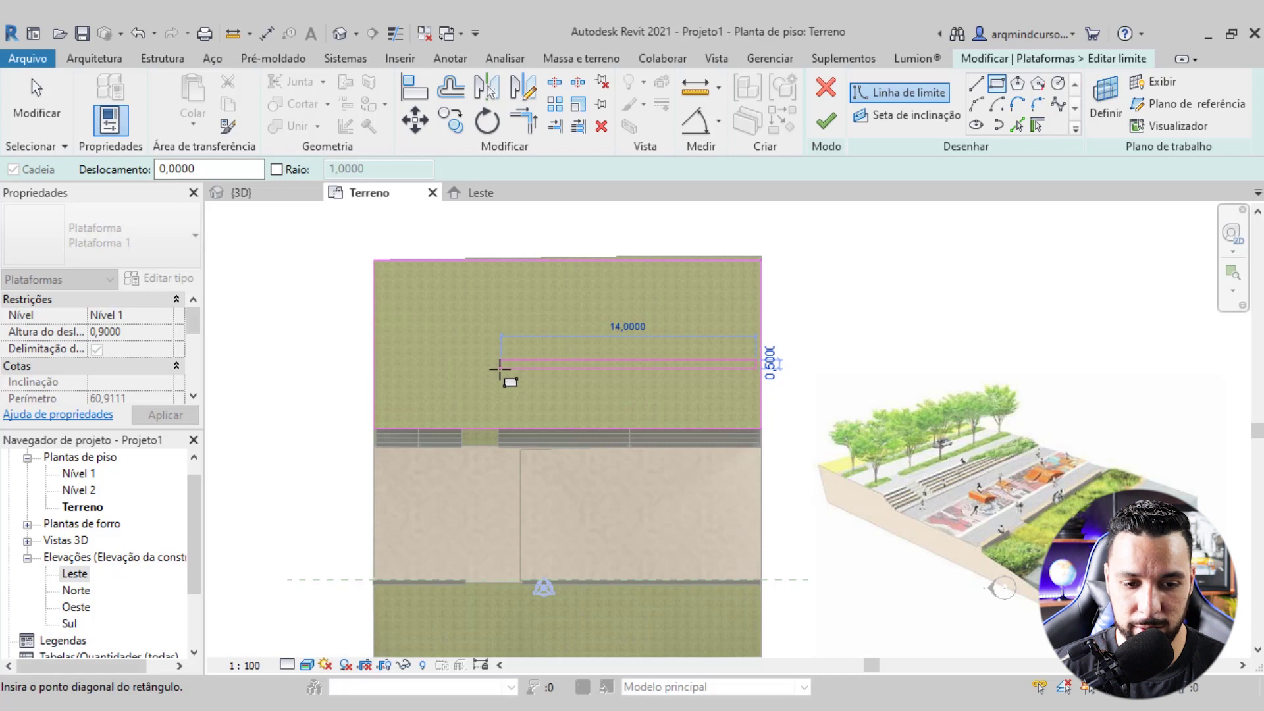
pyautogui.click(504, 374)
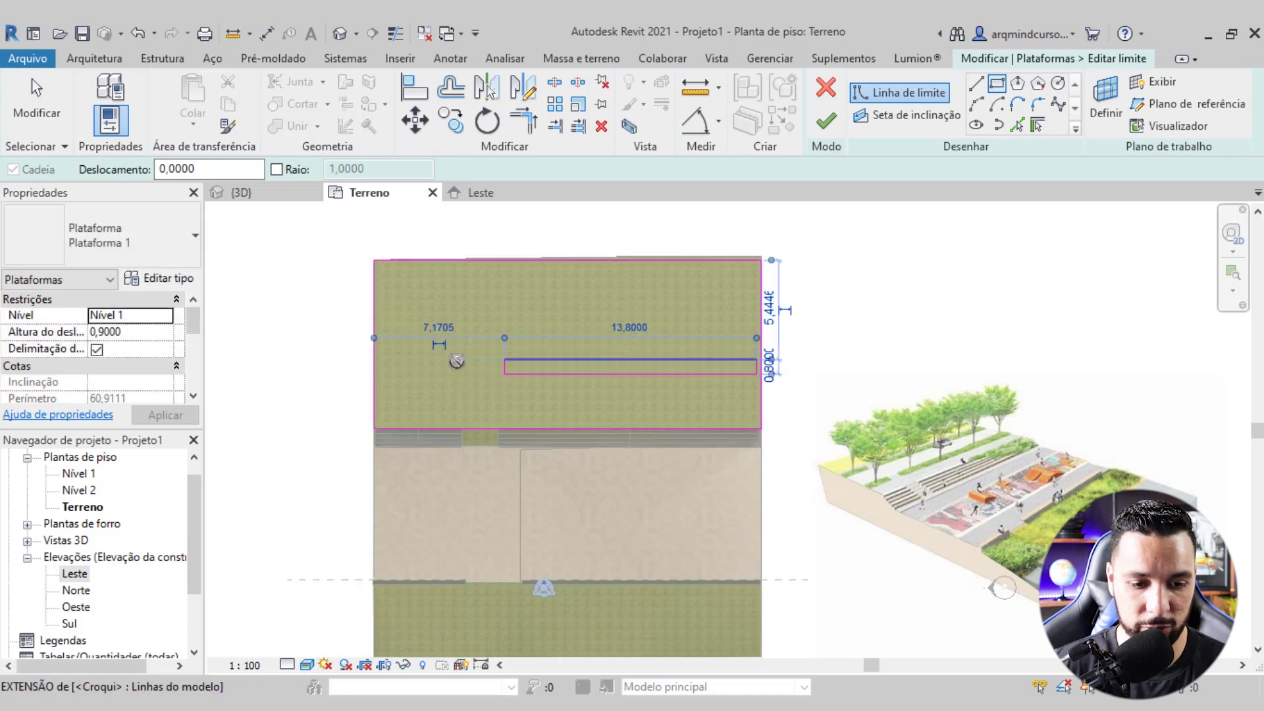
pyautogui.click(457, 360)
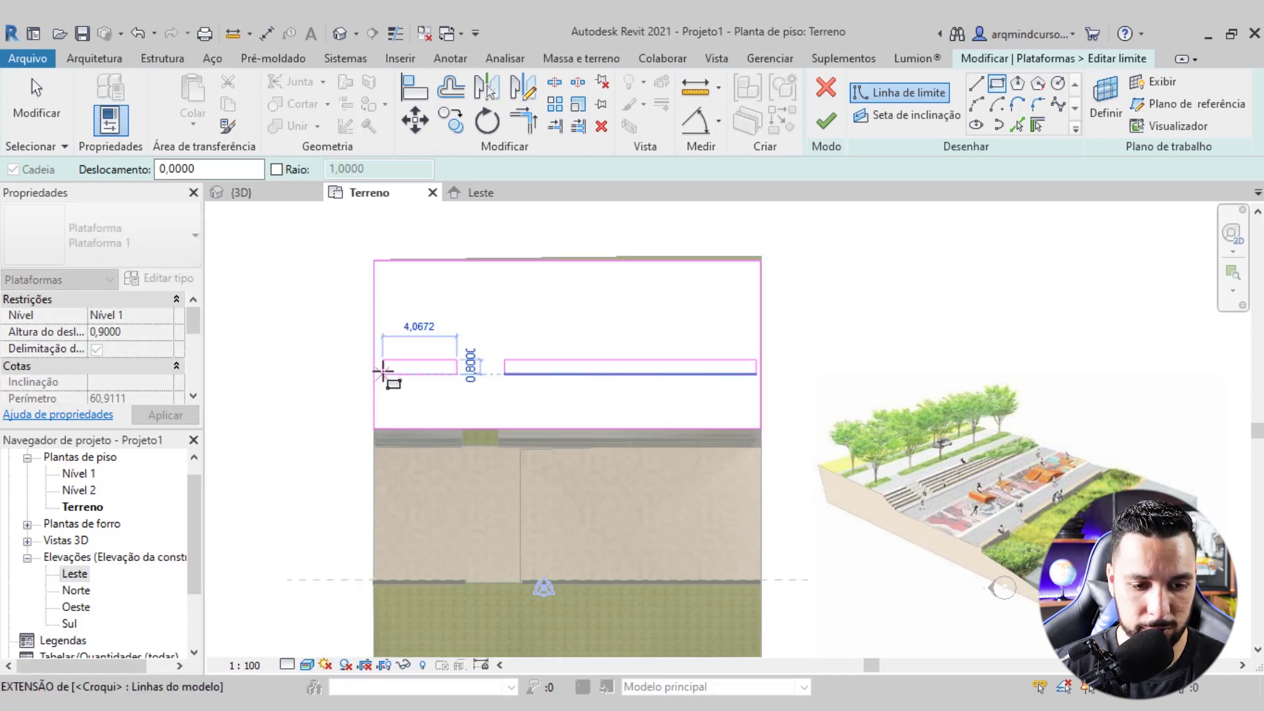
pyautogui.click(382, 373)
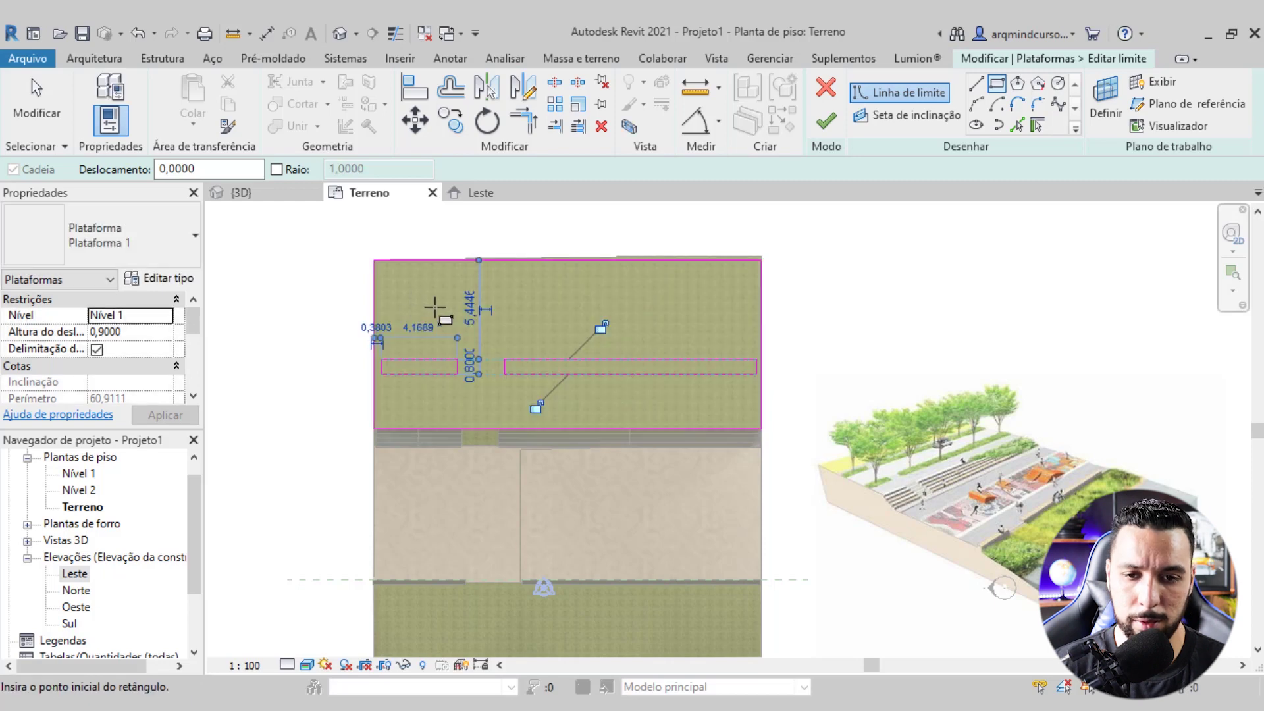
pyautogui.click(824, 111)
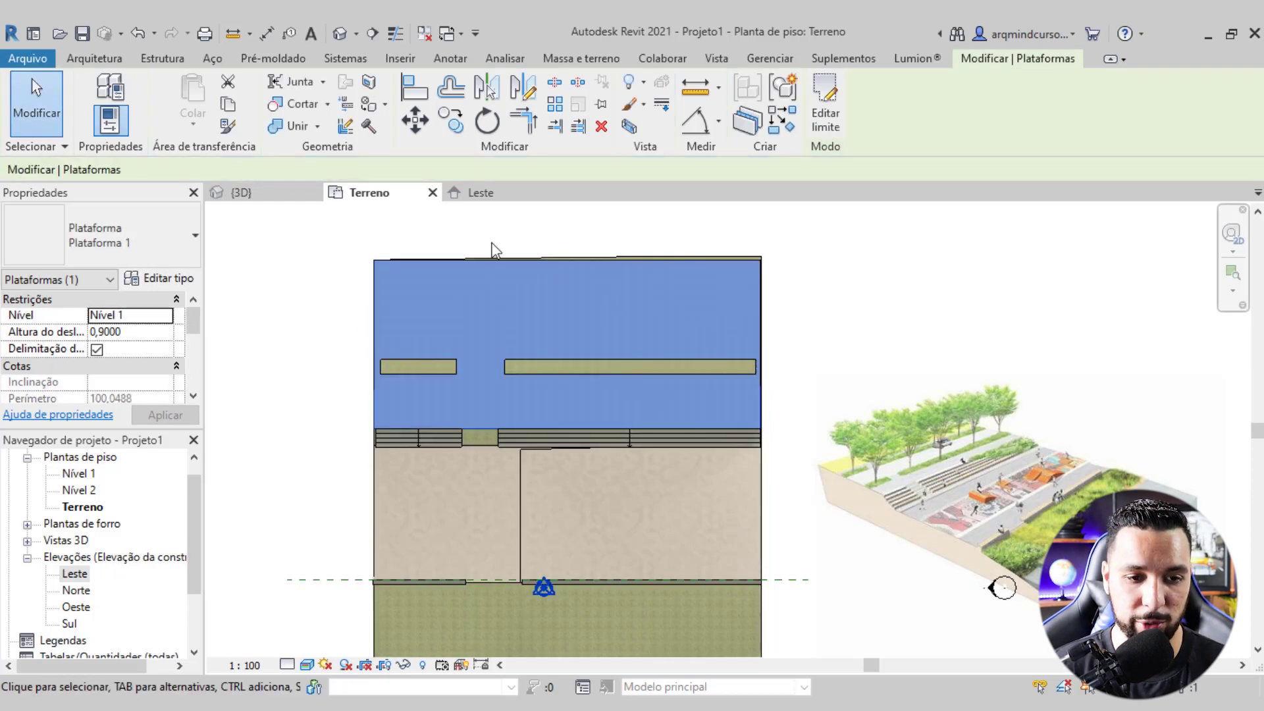
pyautogui.click(290, 198)
pyautogui.click(590, 246)
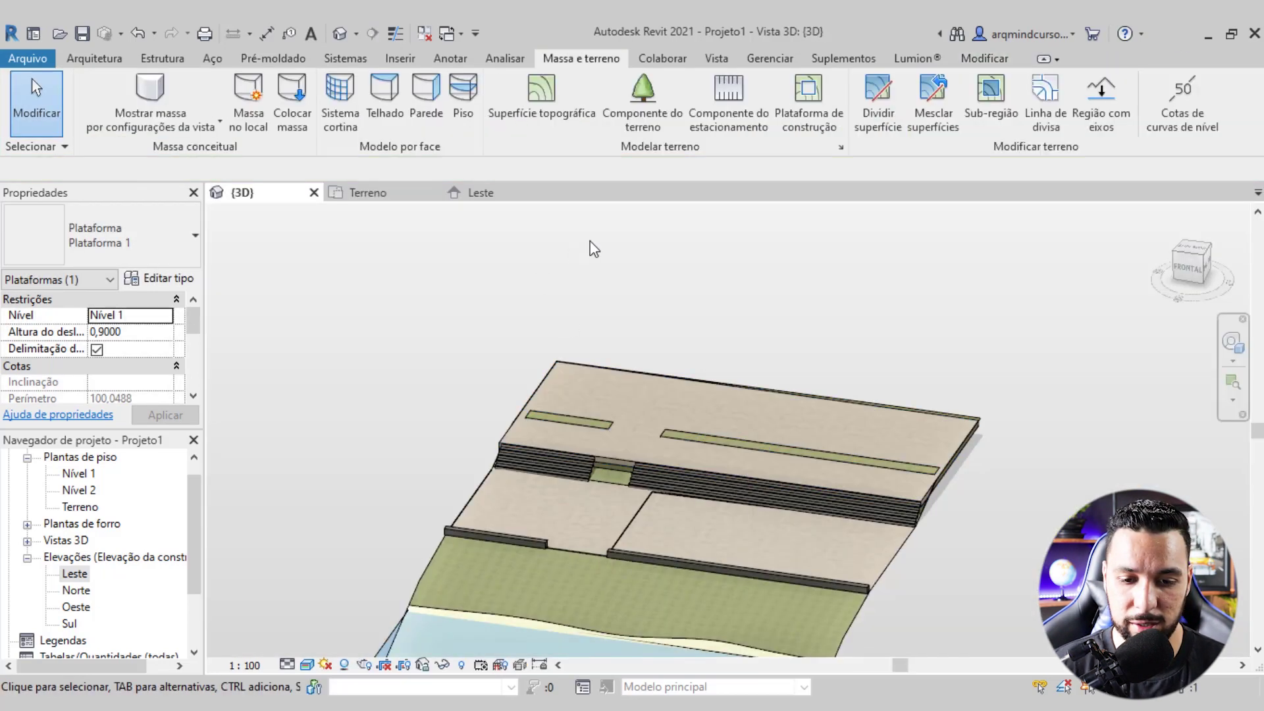
# Inspect the pad openings in 3D and on the Terreno plan
pyautogui.moveTo(767, 432)
pyautogui.keyDown('shift'); pyautogui.mouseDown(button='middle')
pyautogui.moveTo(634, 428)
pyautogui.moveTo(601, 353)
pyautogui.moveTo(606, 327)
pyautogui.moveTo(785, 502)
pyautogui.moveTo(692, 542)
pyautogui.moveTo(579, 564)
pyautogui.moveTo(669, 587)
pyautogui.moveTo(723, 511)
pyautogui.moveTo(761, 507)
pyautogui.moveTo(702, 552)
pyautogui.moveTo(672, 547)
pyautogui.moveTo(757, 550)
pyautogui.mouseUp(button='middle'); pyautogui.keyUp('shift')
pyautogui.click(384, 195)
pyautogui.scroll(-2, 716, 386)
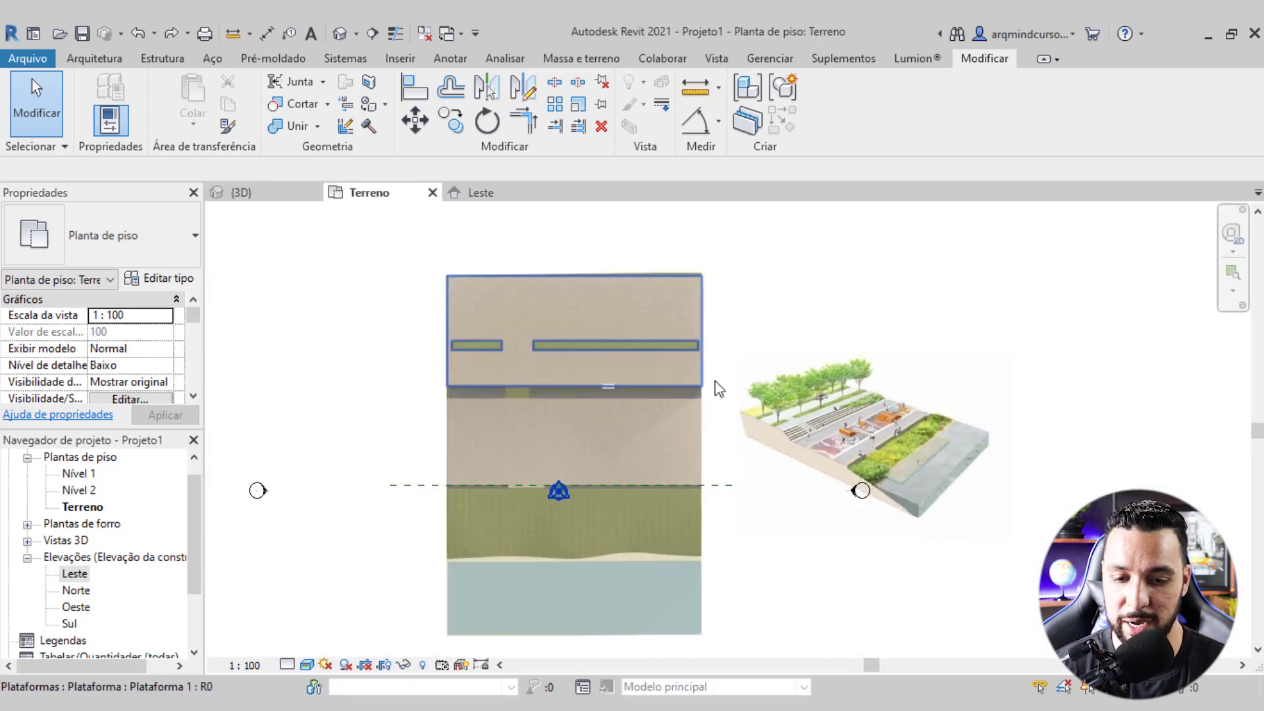
pyautogui.scroll(2, 711, 415)
pyautogui.scroll(2, 696, 405)
pyautogui.scroll(1, 674, 392)
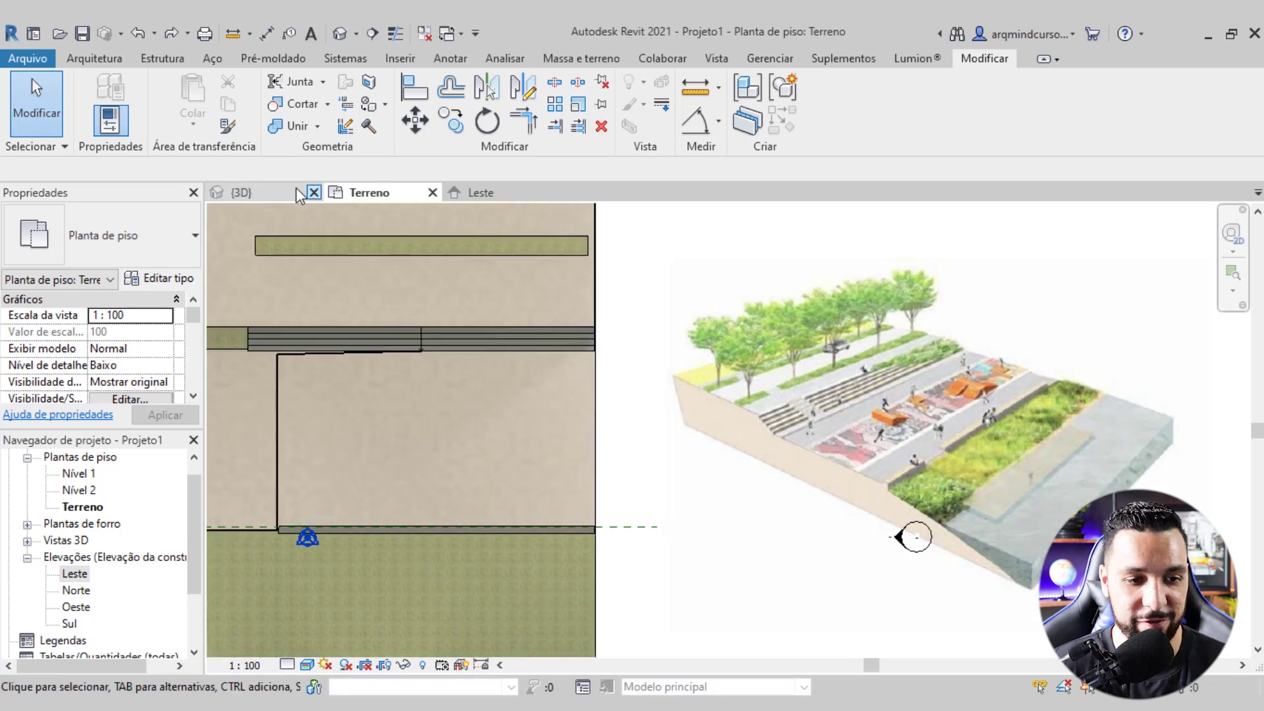
# Enable Section Box under Extents in the 3D view's properties
pyautogui.click(243, 193)
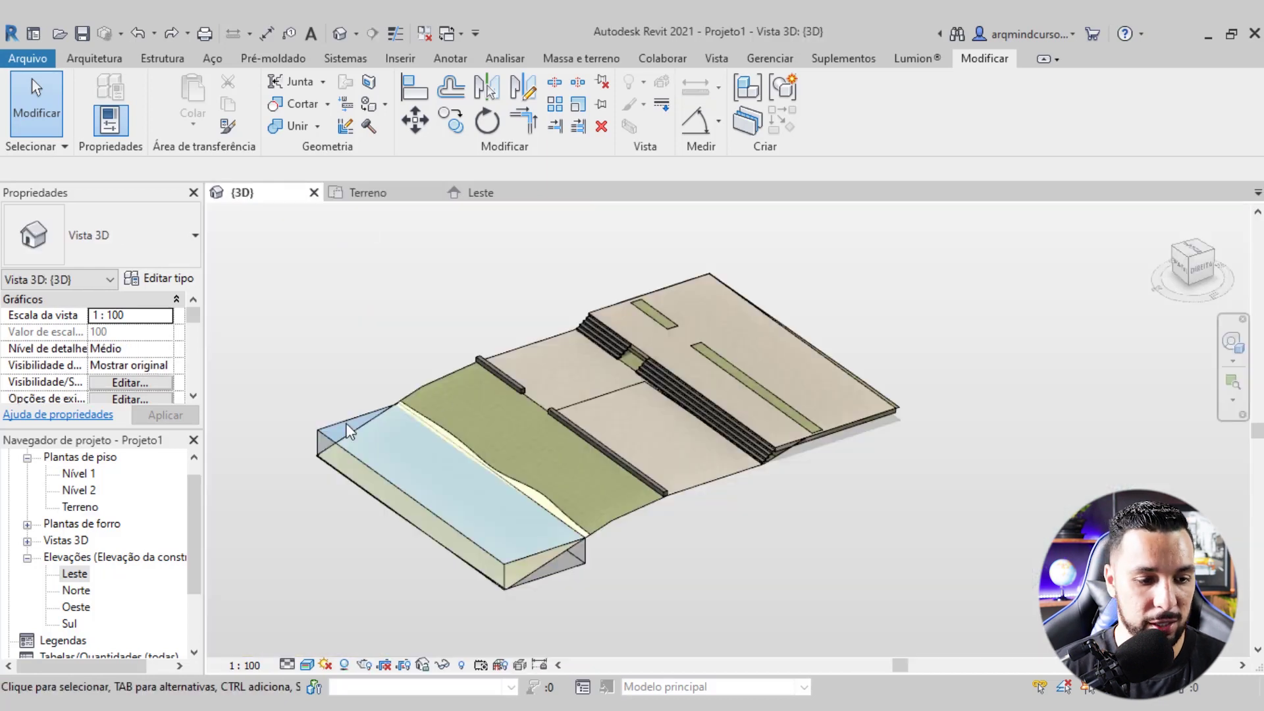
pyautogui.scroll(-1, 192, 313)
pyautogui.scroll(-2, 193, 314)
pyautogui.scroll(-1, 192, 313)
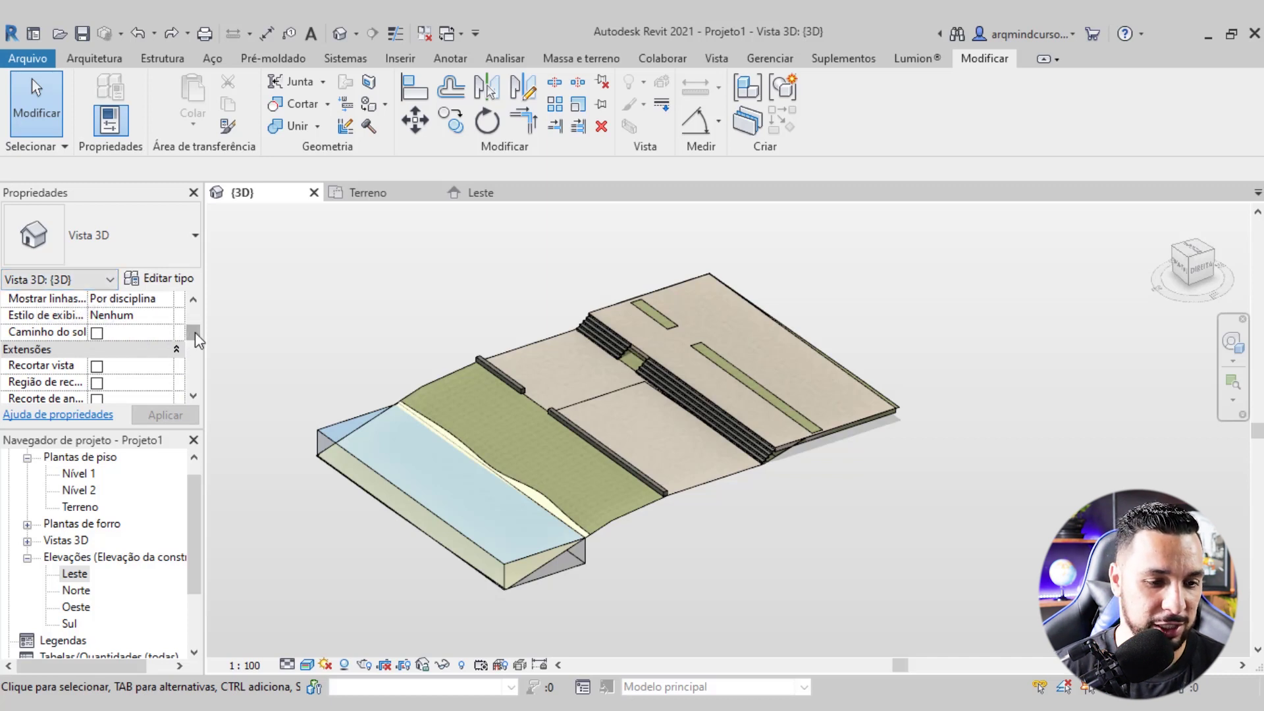
pyautogui.scroll(-2, 197, 342)
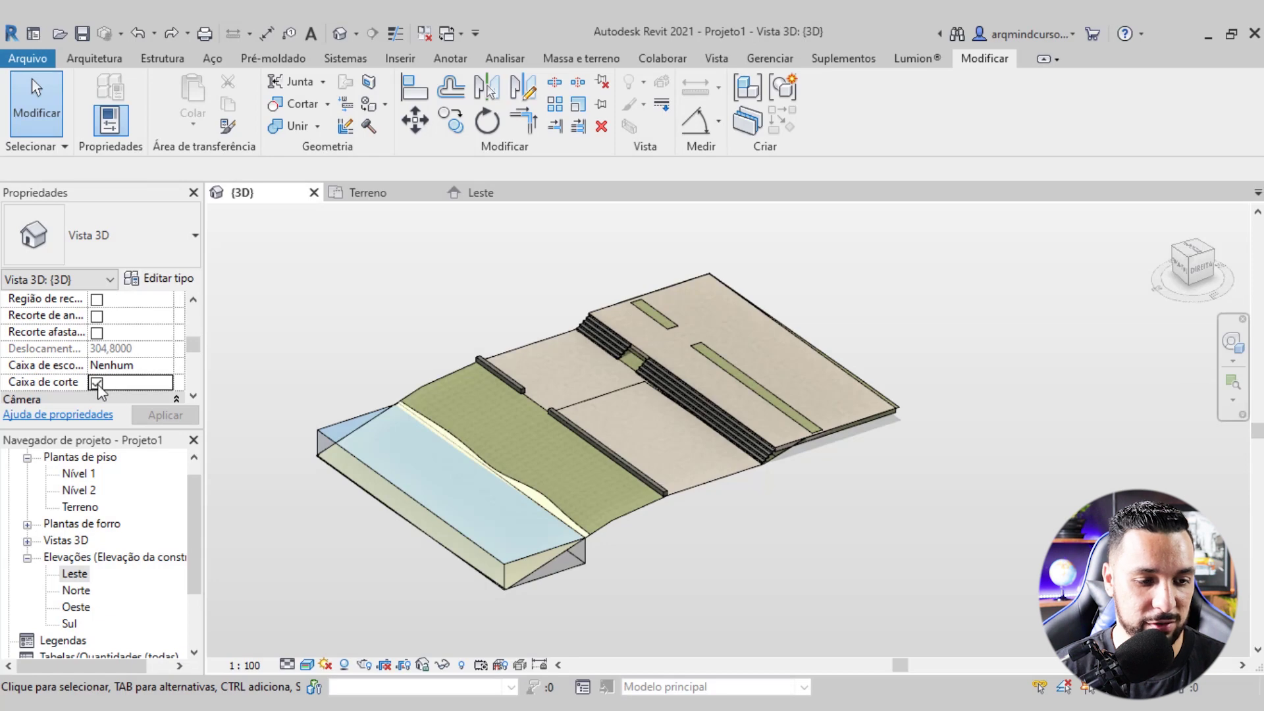
pyautogui.click(164, 415)
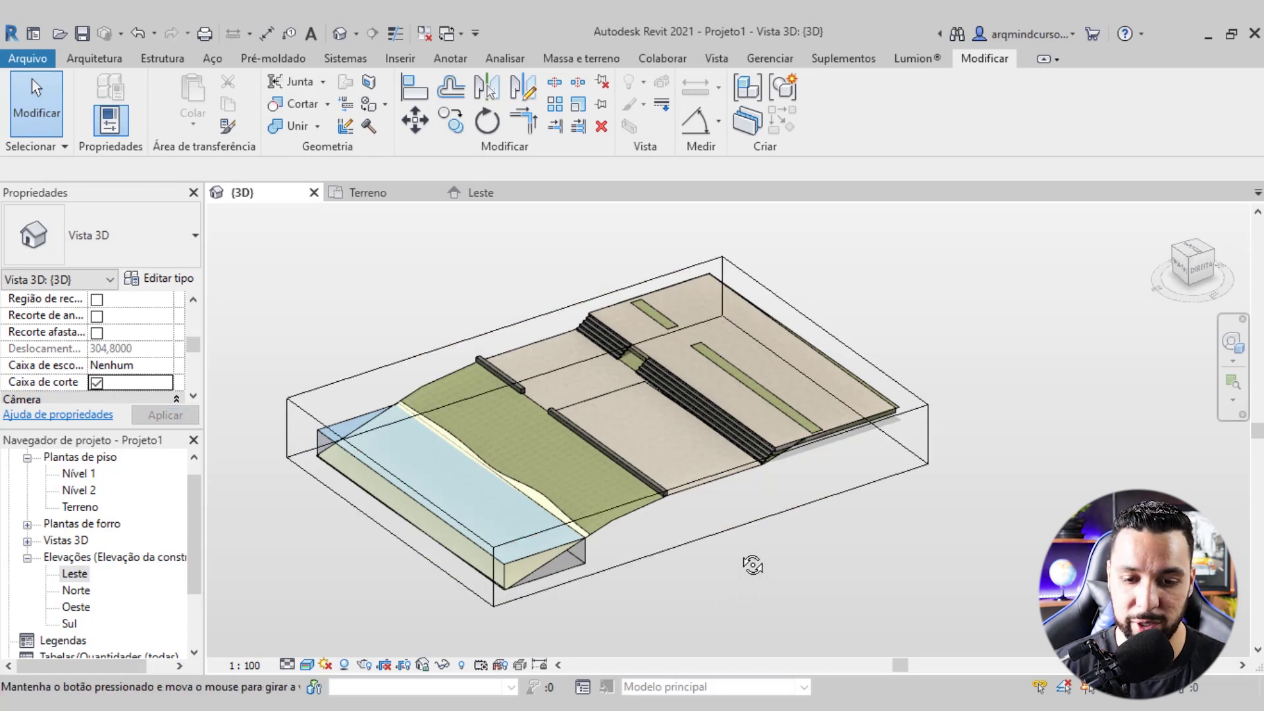
# Select the section box and pull its top and side faces
pyautogui.keyDown('shift'); pyautogui.moveTo(746, 585); pyautogui.dragTo(757, 500, button='middle'); pyautogui.keyUp('shift')
pyautogui.click(839, 356)
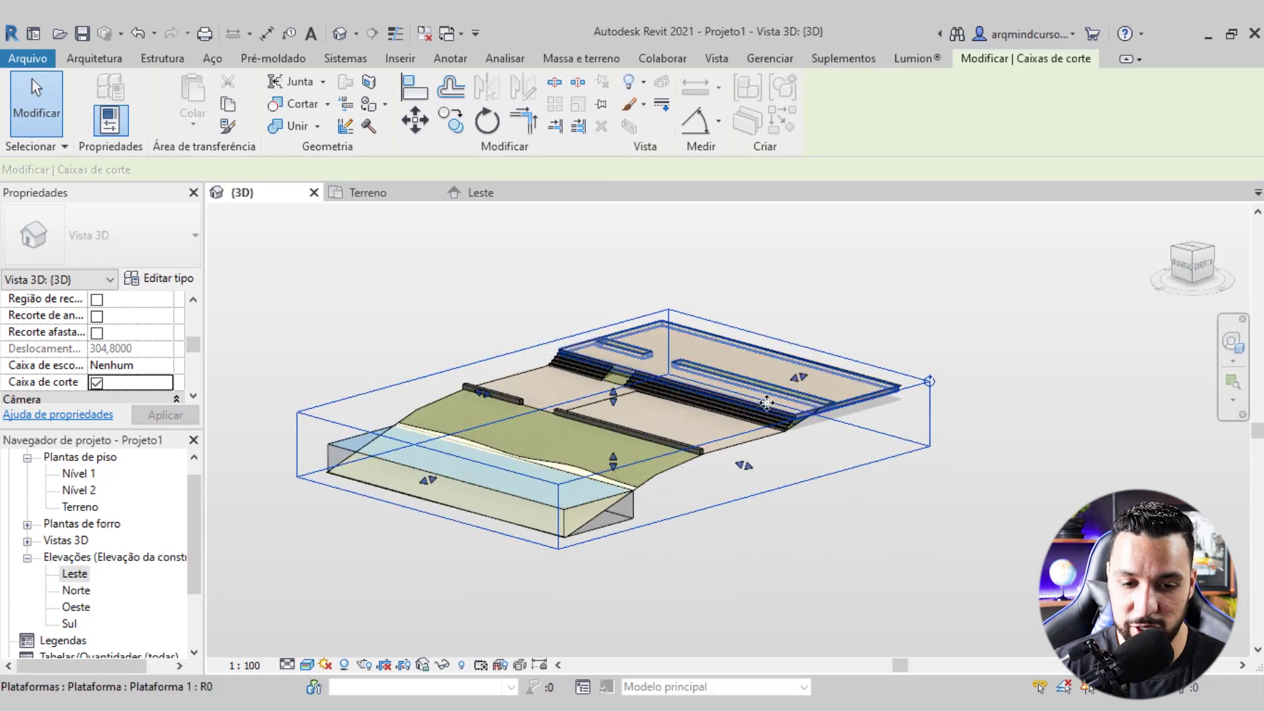
pyautogui.click(773, 402)
pyautogui.moveTo(613, 397); pyautogui.dragTo(629, 296)
pyautogui.keyDown('shift'); pyautogui.moveTo(686, 522); pyautogui.dragTo(699, 553, button='middle'); pyautogui.keyUp('shift')
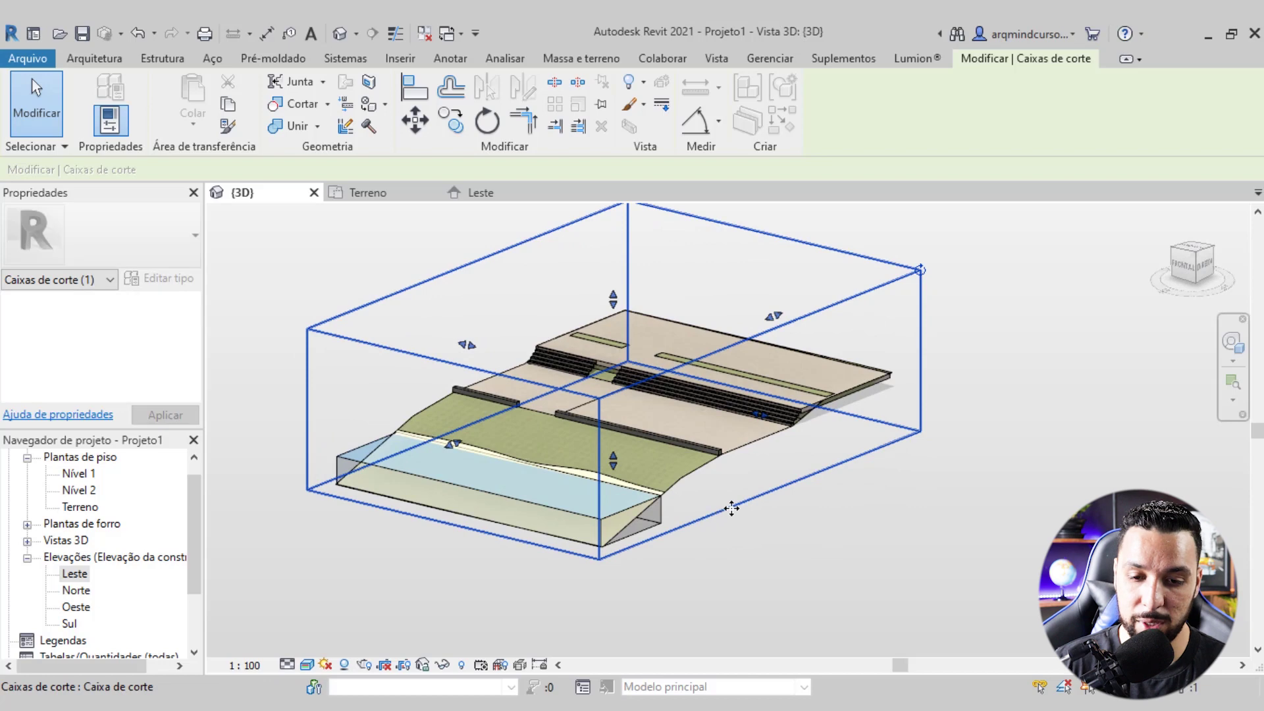
pyautogui.keyDown('shift'); pyautogui.moveTo(731, 507); pyautogui.dragTo(752, 504, button='middle'); pyautogui.keyUp('shift')
pyautogui.moveTo(774, 405); pyautogui.dragTo(733, 411)
# Push the section box's left face into the terrain to expose the soil cut
pyautogui.moveTo(724, 511)
pyautogui.keyDown('shift'); pyautogui.mouseDown(button='middle')
pyautogui.moveTo(433, 369)
pyautogui.moveTo(437, 400)
pyautogui.moveTo(413, 377)
pyautogui.mouseUp(button='middle'); pyautogui.keyUp('shift')
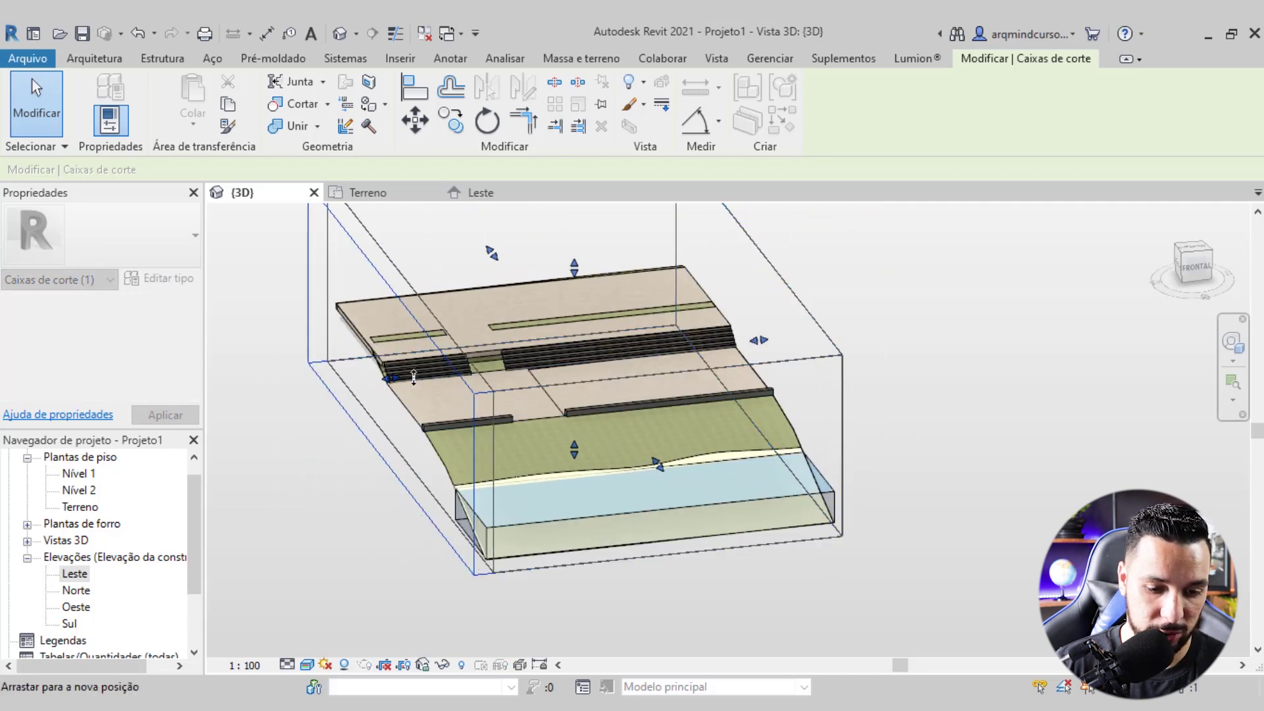
pyautogui.moveTo(414, 377); pyautogui.dragTo(414, 377)
pyautogui.moveTo(413, 389)
pyautogui.keyDown('shift'); pyautogui.mouseDown(button='middle')
pyautogui.moveTo(625, 480)
pyautogui.moveTo(372, 432)
pyautogui.mouseUp(button='middle'); pyautogui.keyUp('shift')
pyautogui.moveTo(302, 413); pyautogui.dragTo(342, 403)
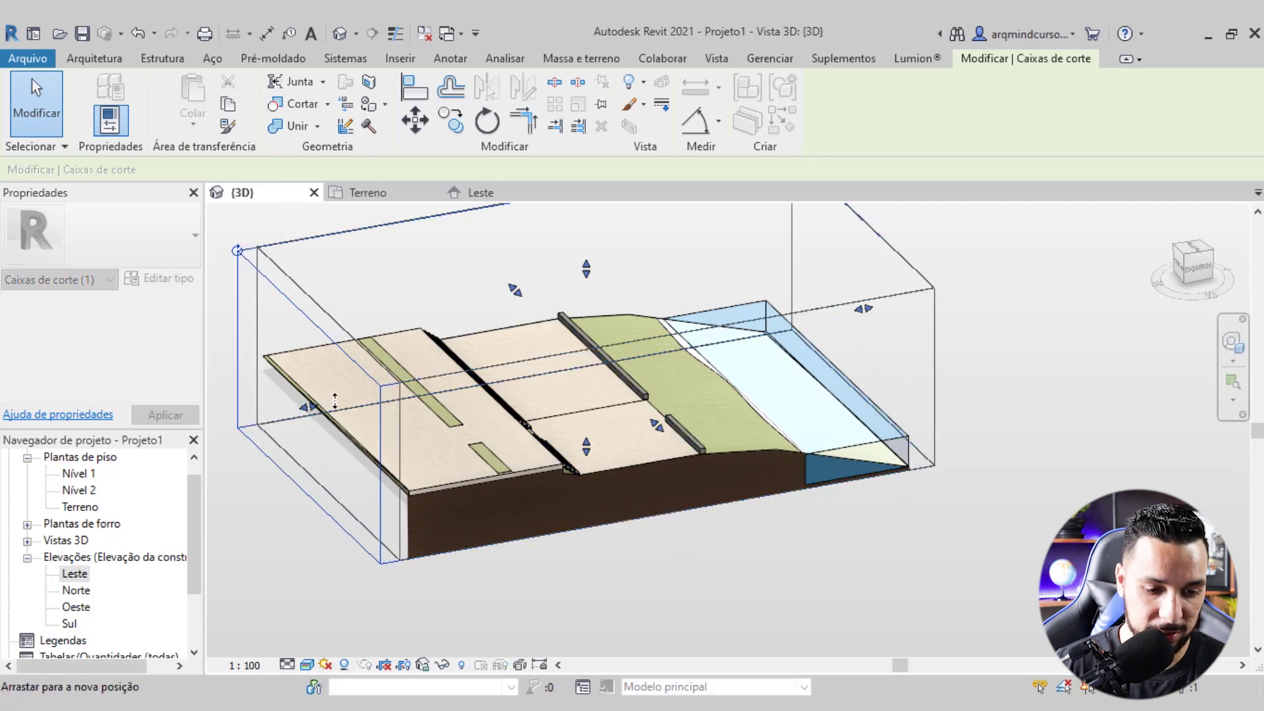
pyautogui.moveTo(651, 551)
pyautogui.keyDown('shift'); pyautogui.mouseDown(button='middle')
pyautogui.moveTo(531, 520)
pyautogui.moveTo(802, 477)
pyautogui.moveTo(1030, 532)
pyautogui.moveTo(852, 558)
pyautogui.moveTo(828, 528)
pyautogui.moveTo(804, 525)
pyautogui.mouseUp(button='middle'); pyautogui.keyUp('shift')
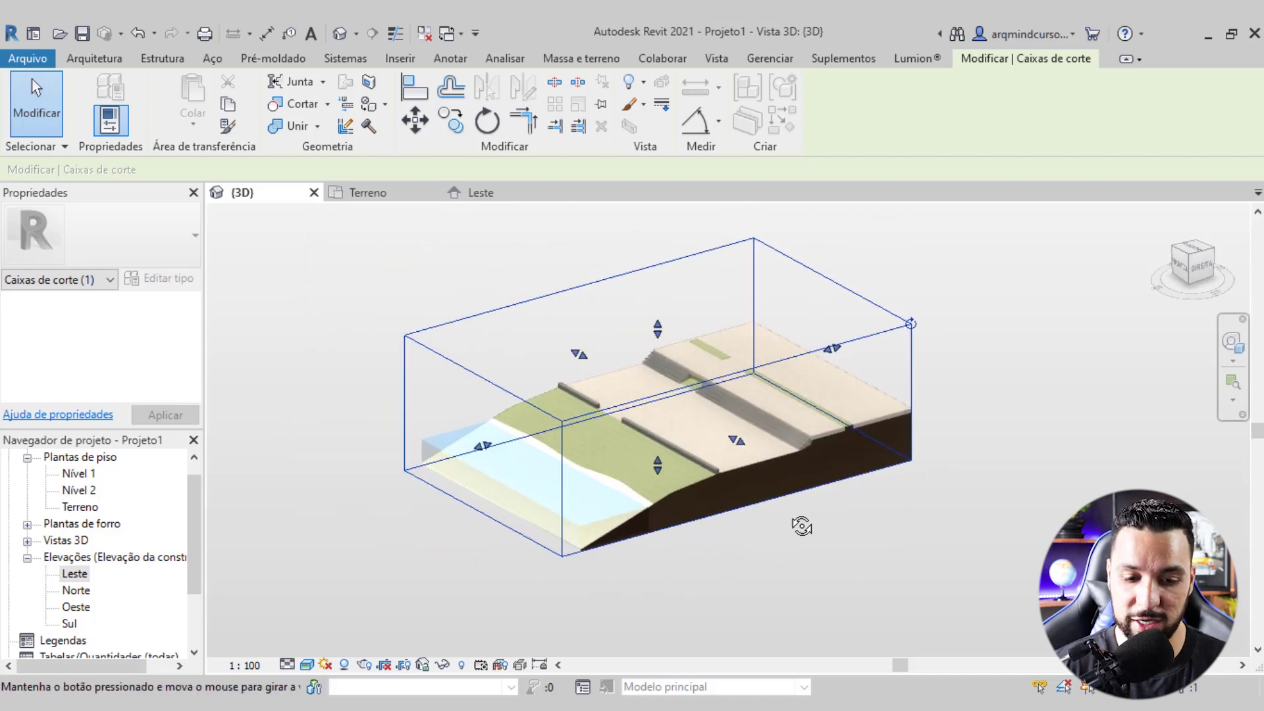
pyautogui.click(819, 540)
pyautogui.click(818, 277)
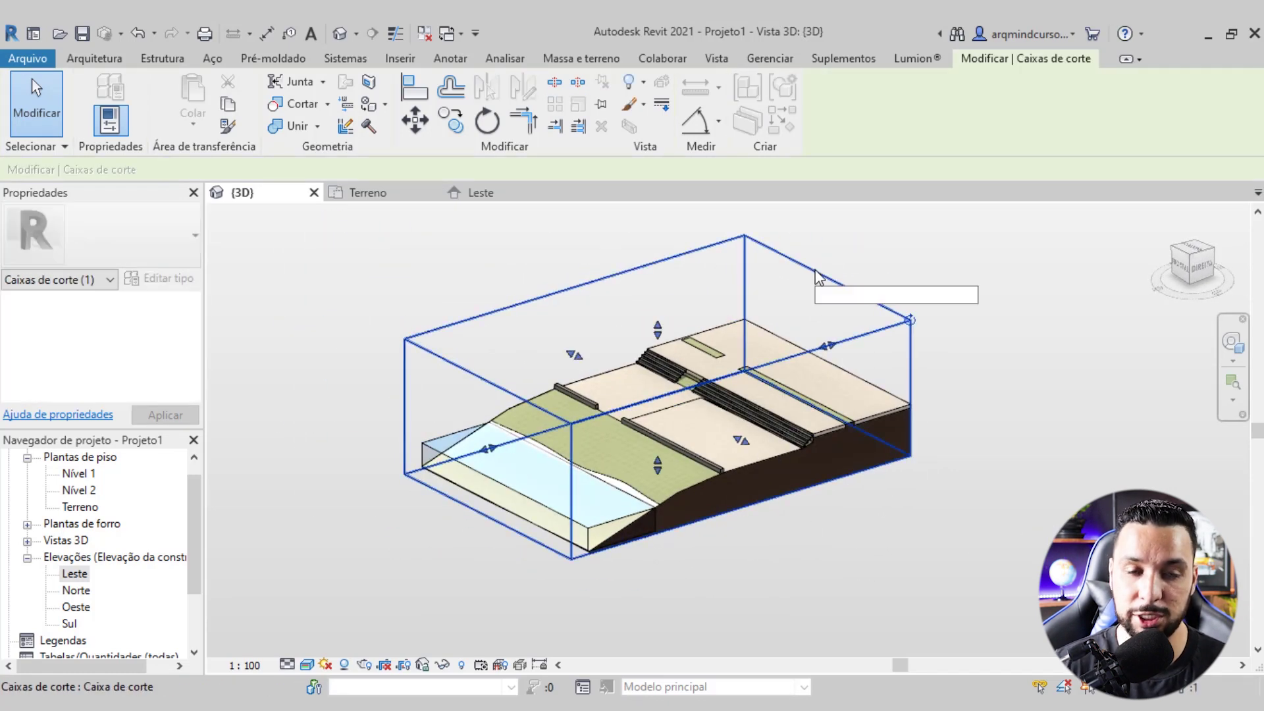
pyautogui.rightClick(818, 275)
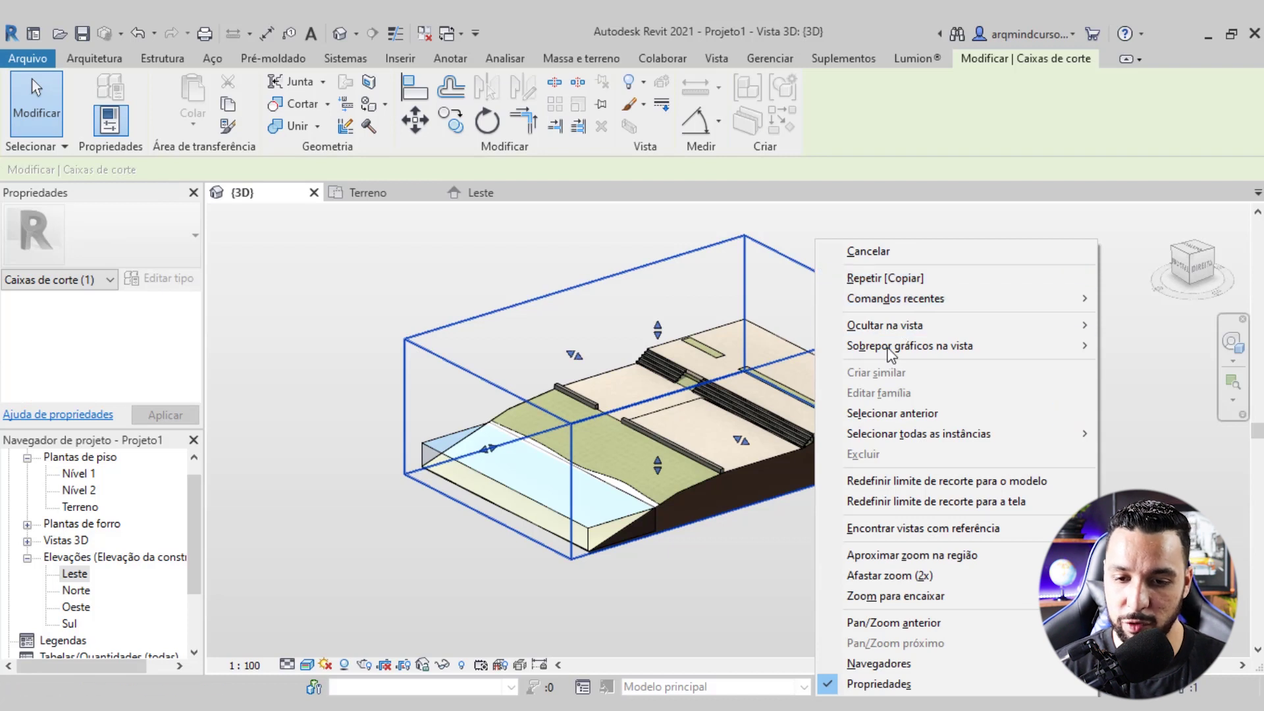
# Hide the section box in the view, then zoom and recentre the sliced terrain
pyautogui.moveTo(885, 325)
pyautogui.click(1134, 329)
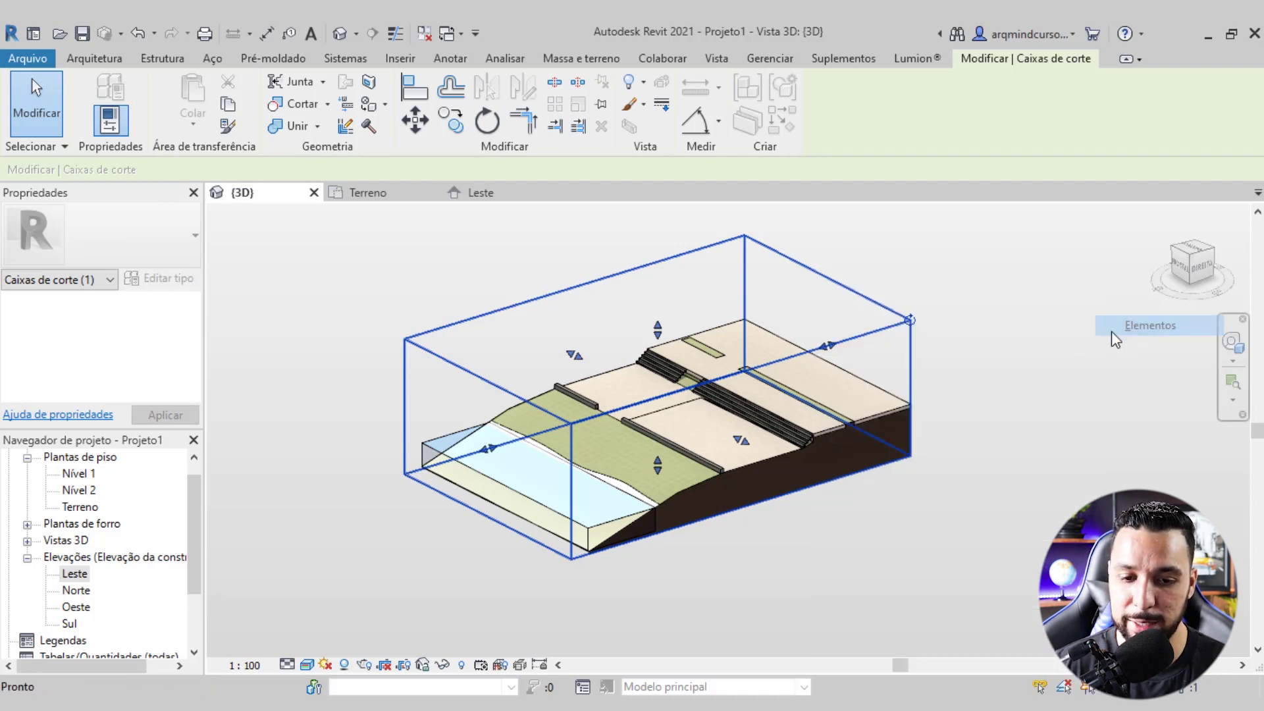
pyautogui.moveTo(787, 547)
pyautogui.keyDown('shift'); pyautogui.mouseDown(button='middle')
pyautogui.moveTo(694, 561)
pyautogui.moveTo(617, 542)
pyautogui.moveTo(779, 561)
pyautogui.moveTo(810, 578)
pyautogui.moveTo(721, 544)
pyautogui.mouseUp(button='middle'); pyautogui.keyUp('shift')
pyautogui.scroll(1, 721, 544)
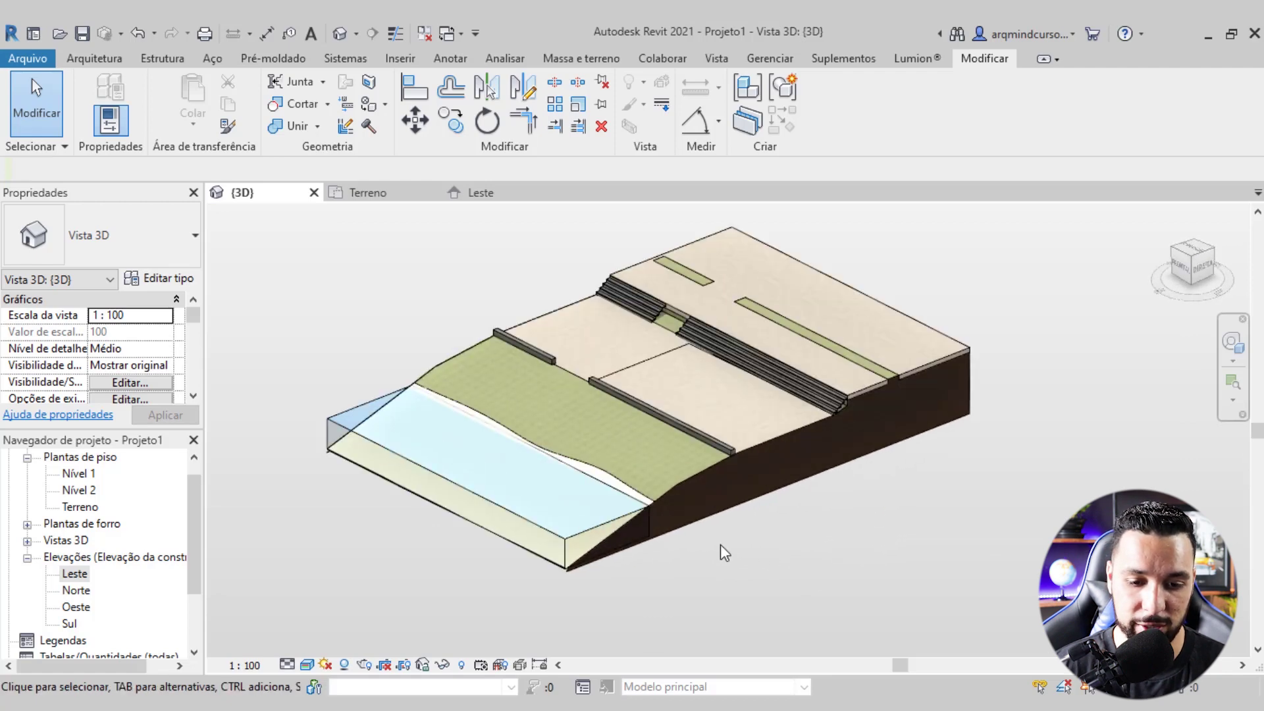
pyautogui.scroll(1, 849, 488)
pyautogui.moveTo(849, 487); pyautogui.dragTo(859, 488, button='middle')
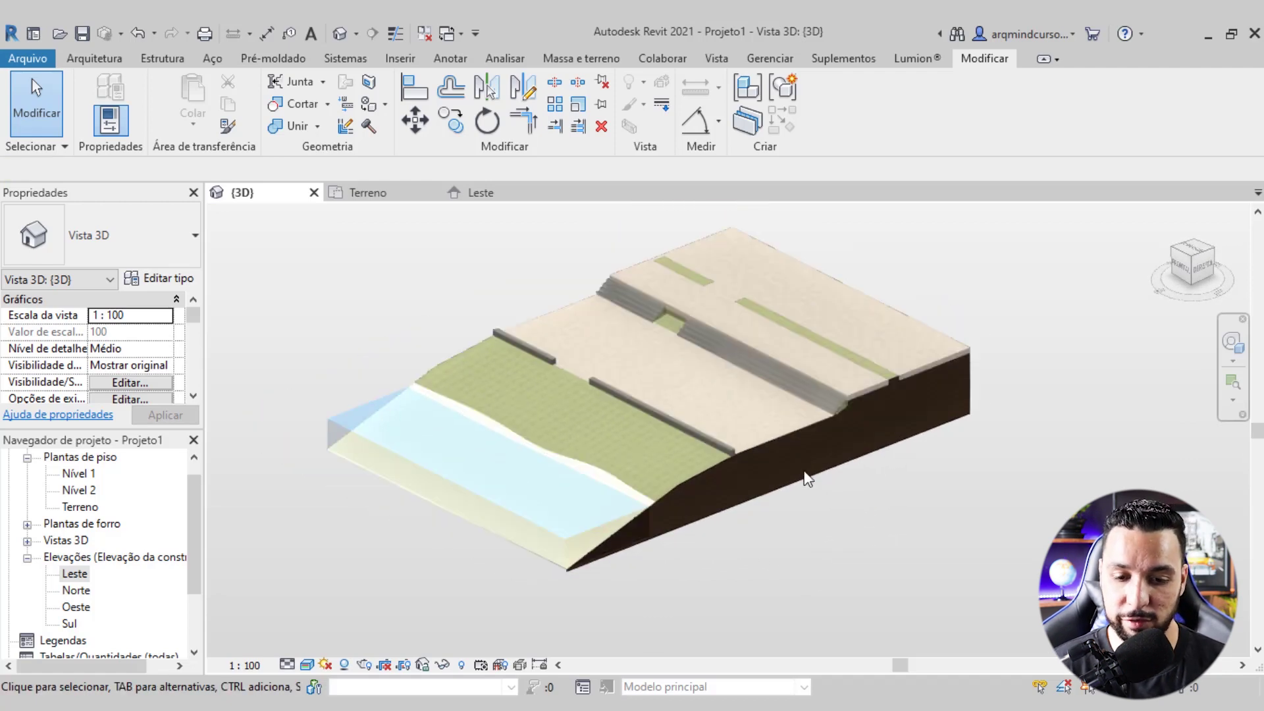
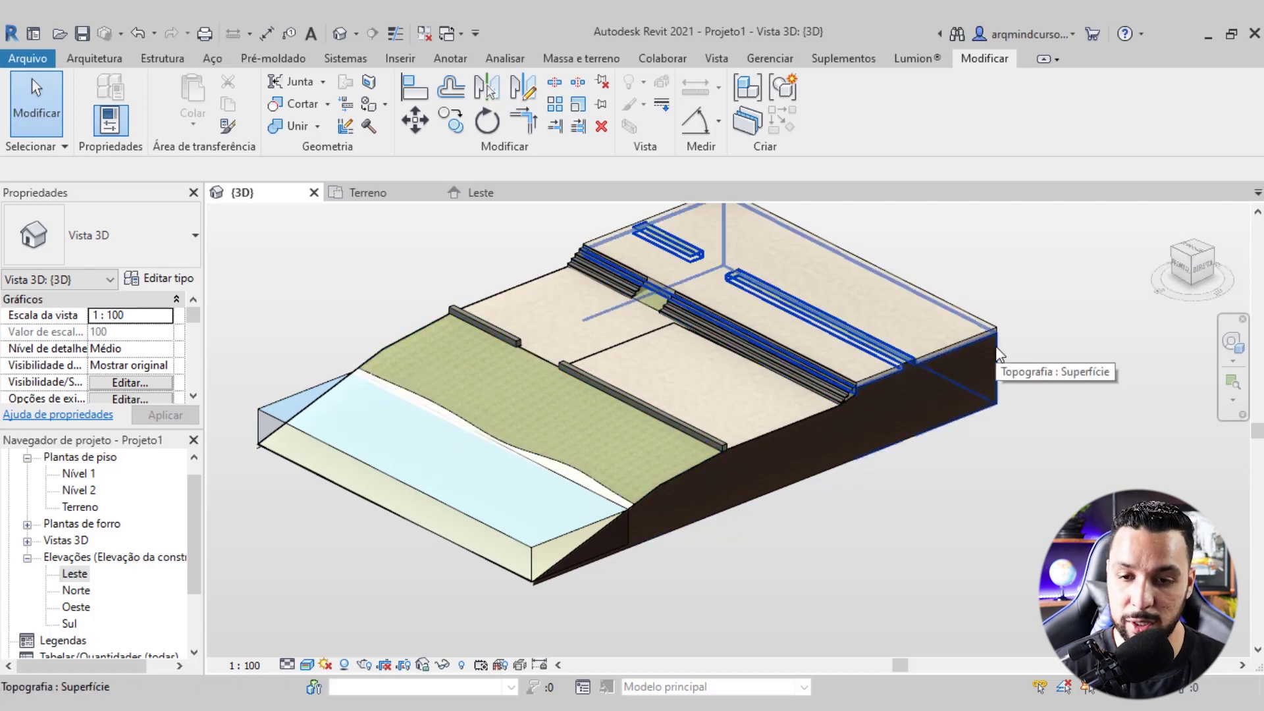
# Open the Massa e terreno site settings and browse the Terra cut material
pyautogui.click(584, 58)
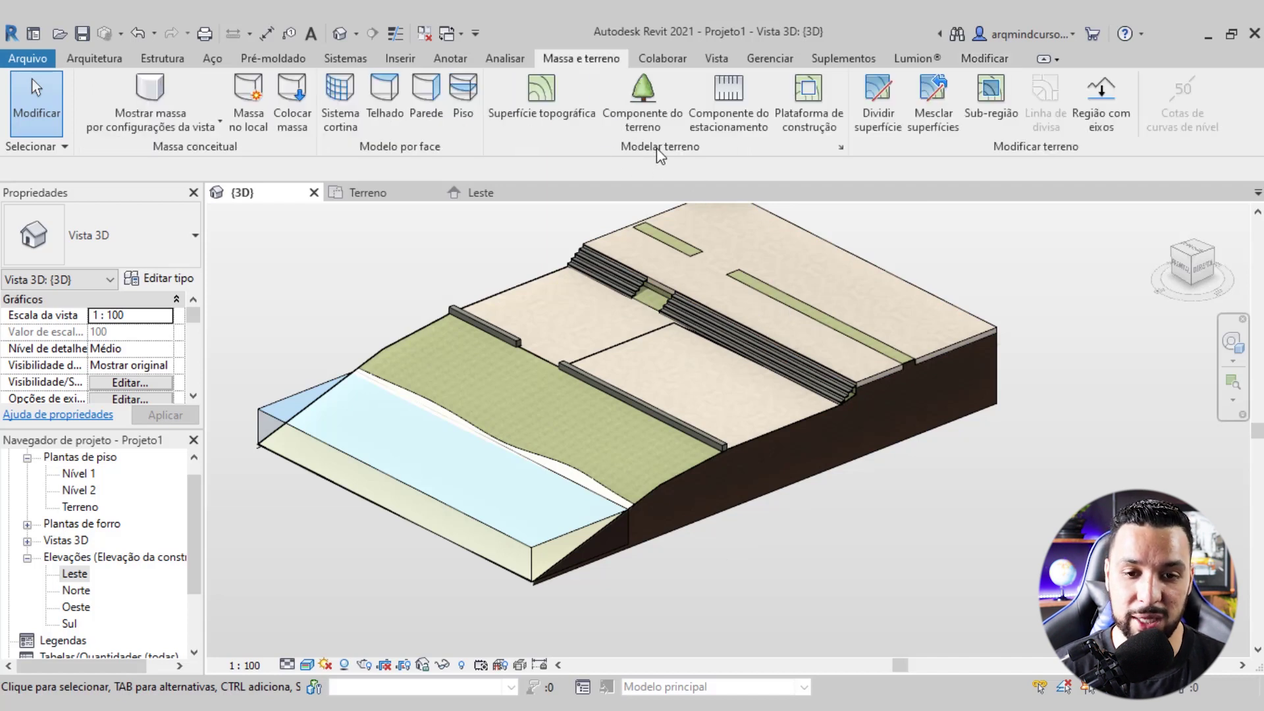
pyautogui.click(842, 148)
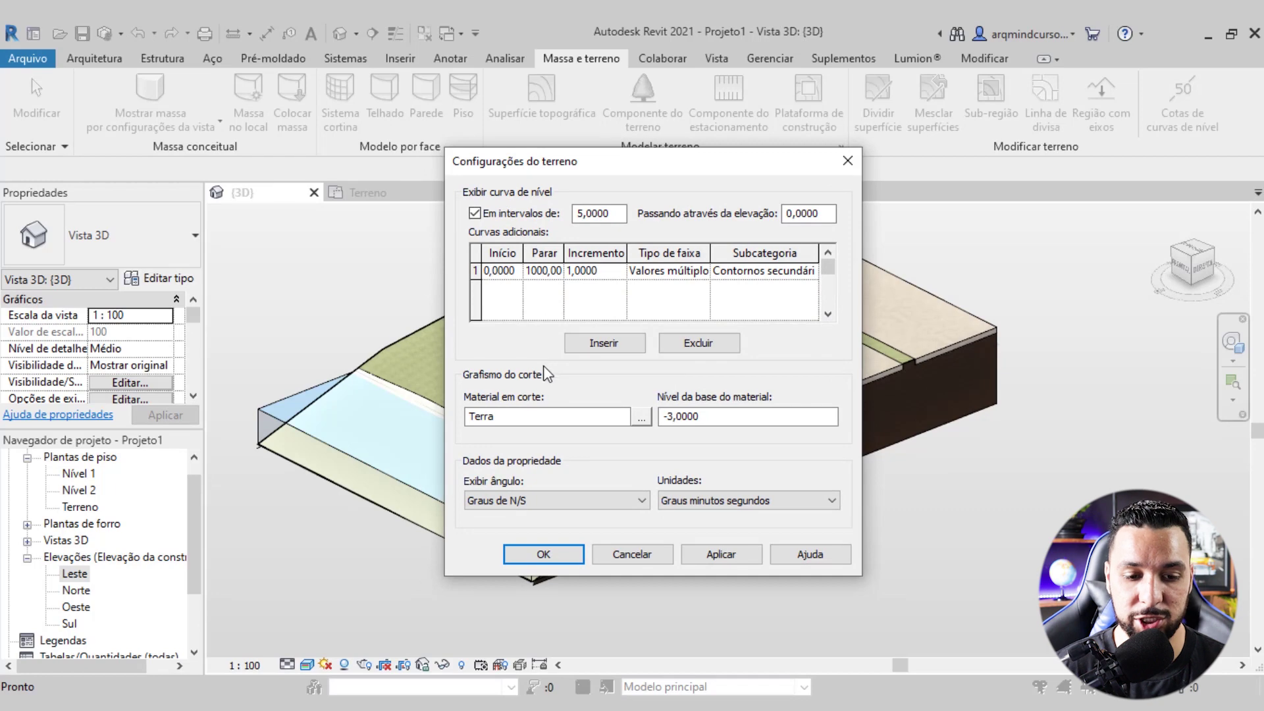
pyautogui.click(642, 417)
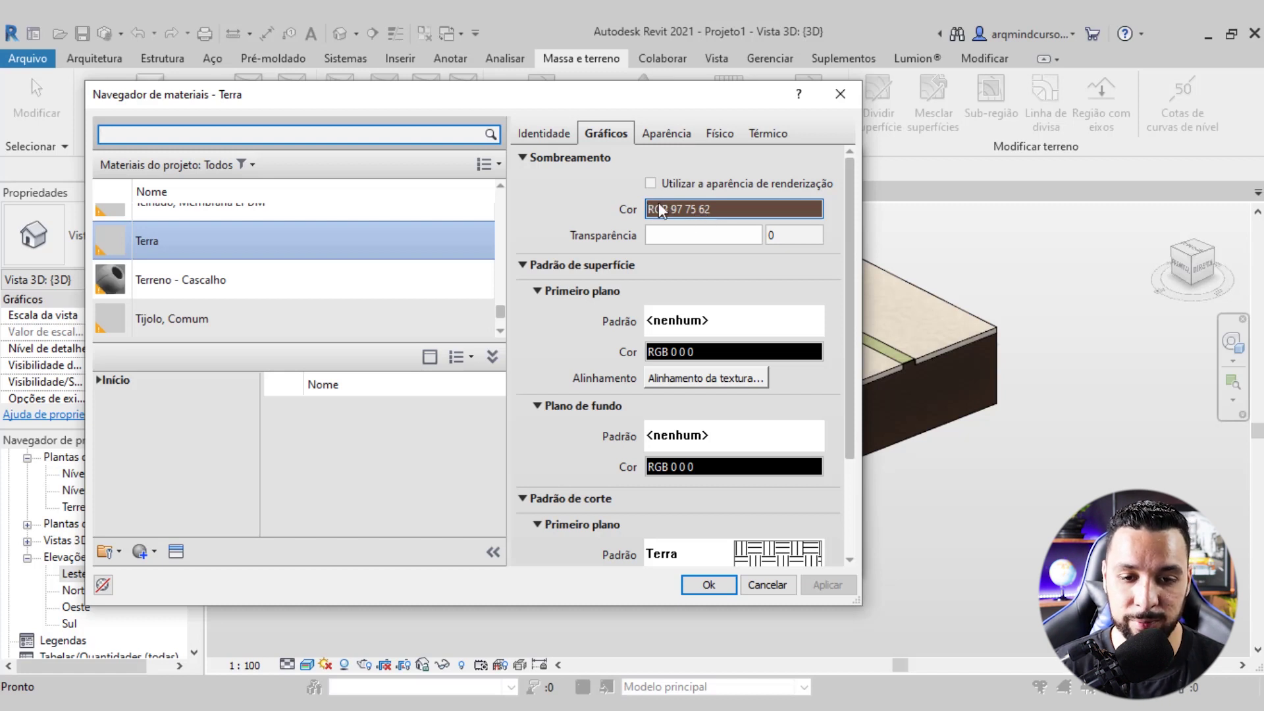
# Fade the Terra texture image in its appearance properties and apply the change
pyautogui.click(655, 140)
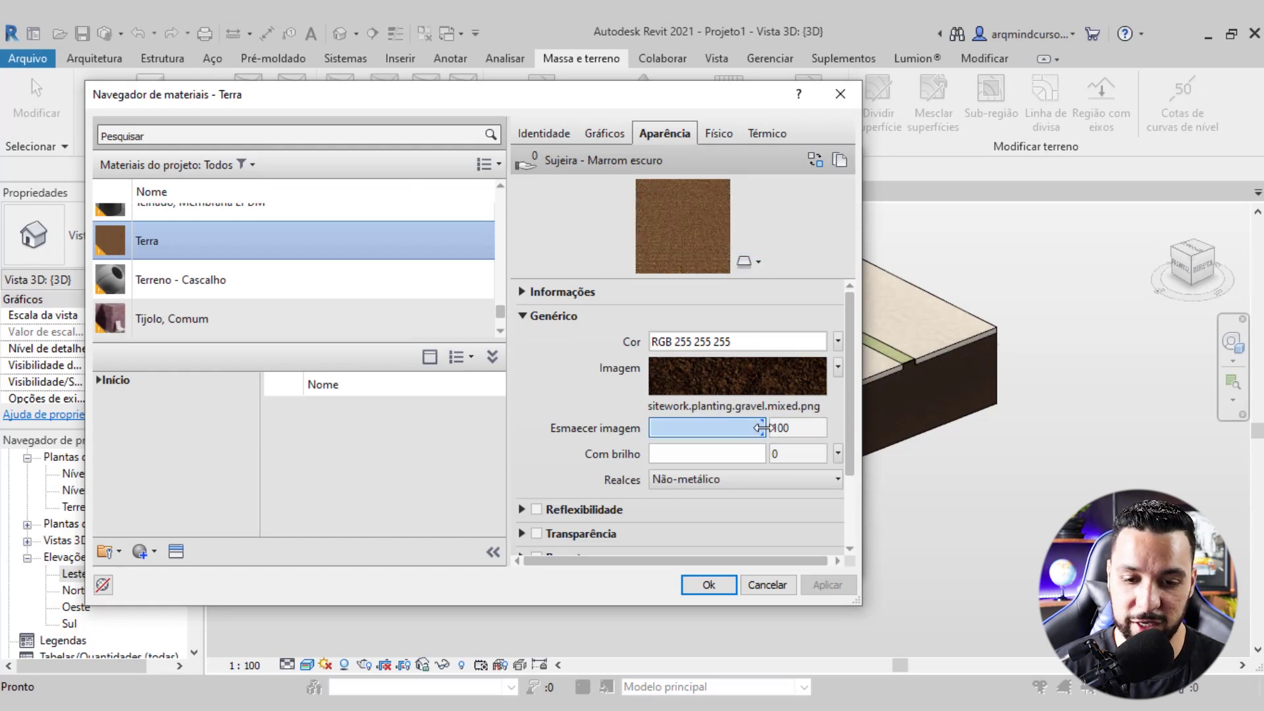
pyautogui.moveTo(742, 428); pyautogui.dragTo(737, 428)
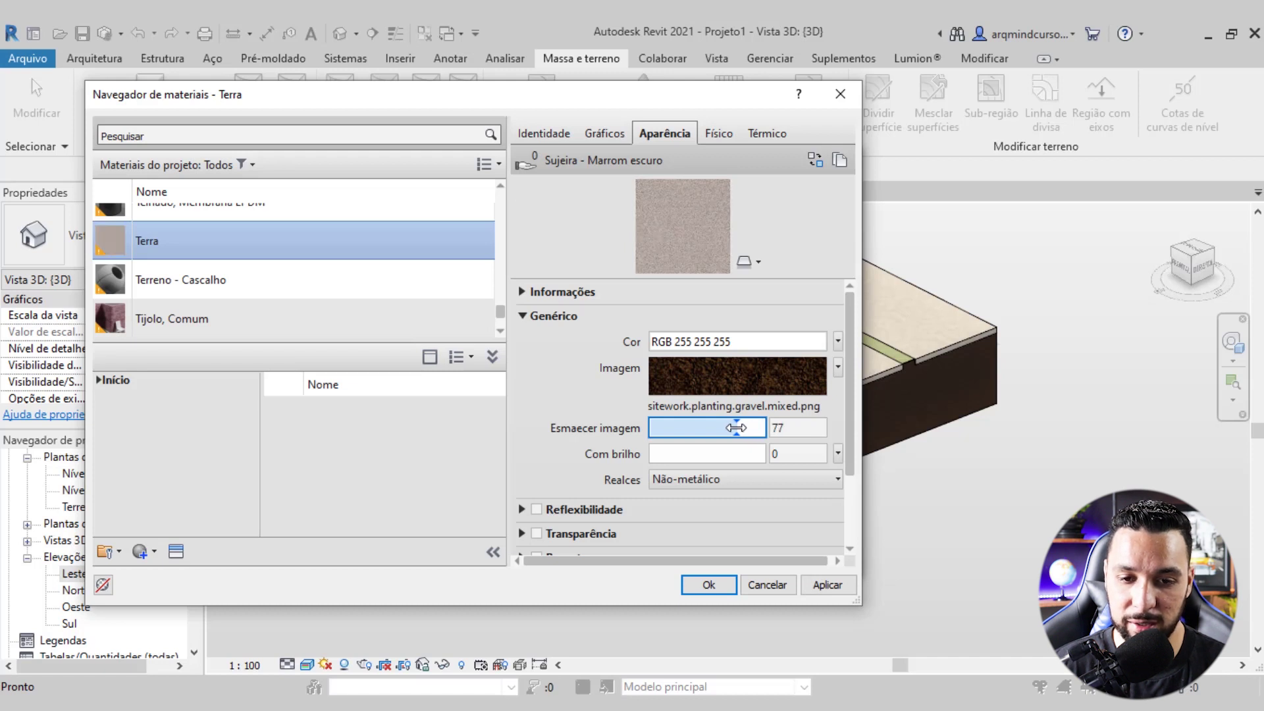
pyautogui.moveTo(735, 428); pyautogui.dragTo(731, 428)
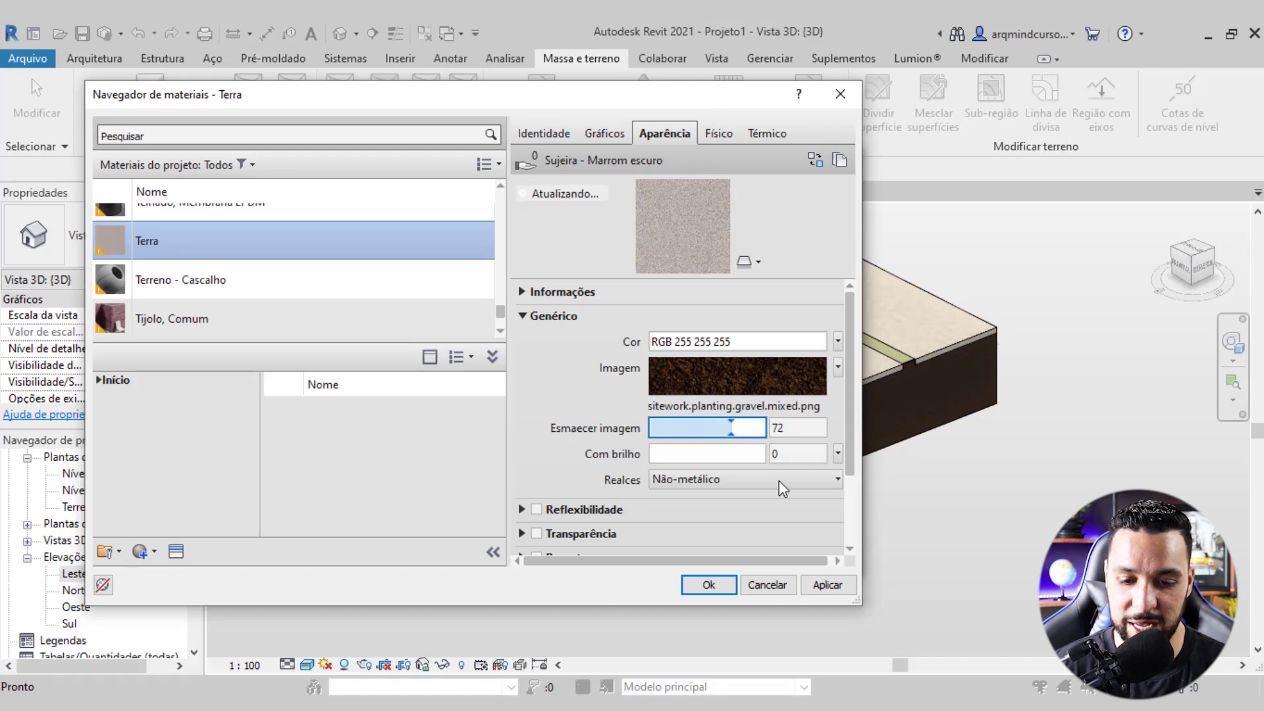
pyautogui.click(827, 584)
pyautogui.press('Tab')
pyautogui.scroll(-3, 835, 474)
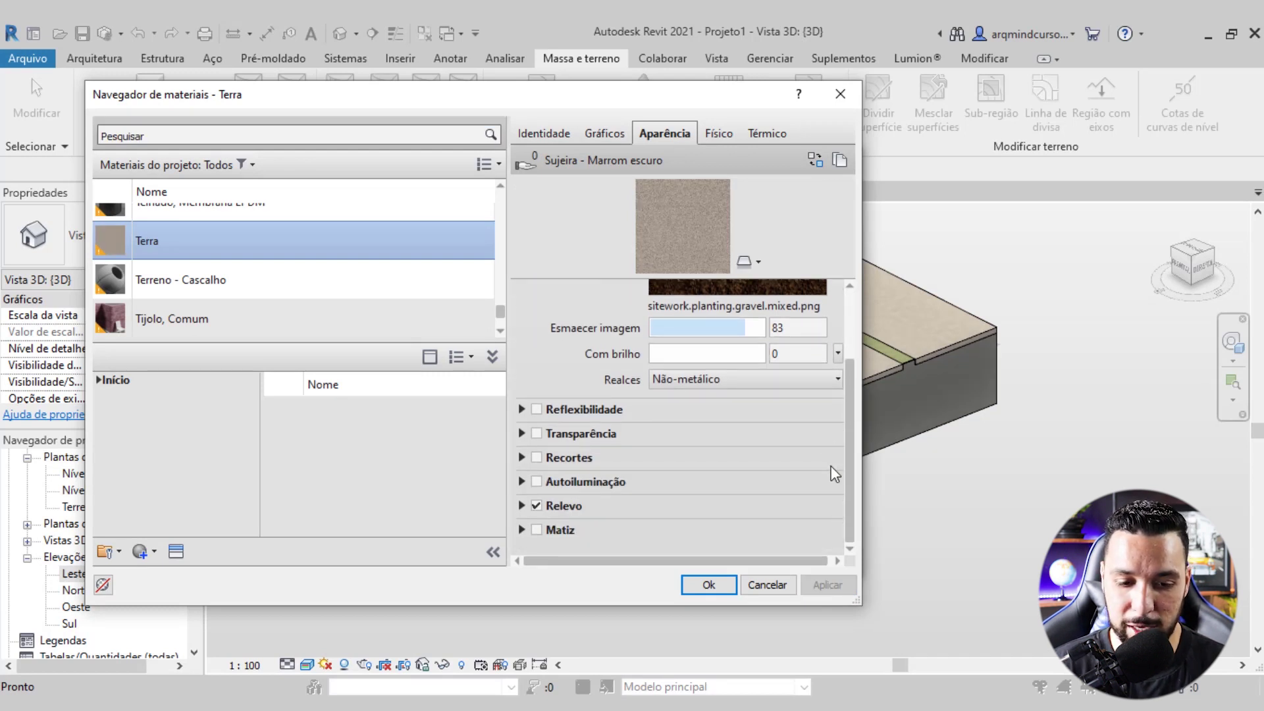
# Tint Terra with RGB 193-149-104, apply it, and close the Material Browser and site settings
pyautogui.click(538, 532)
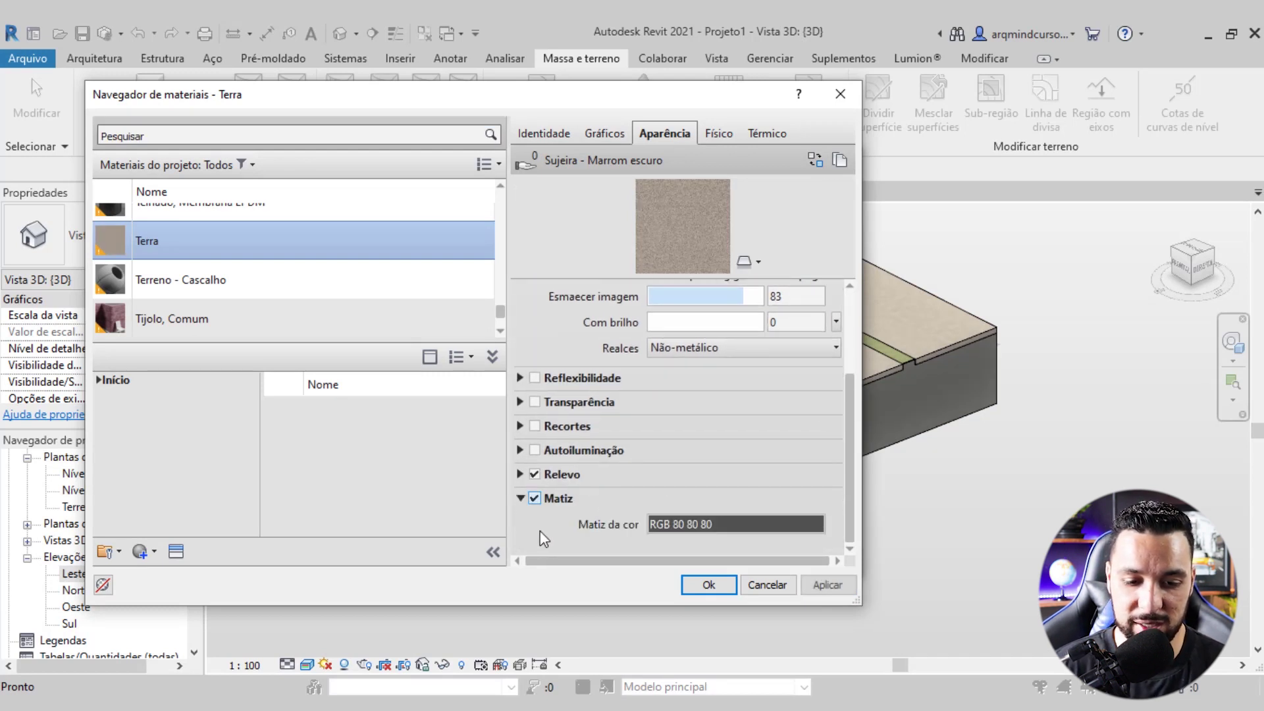
pyautogui.click(694, 519)
pyautogui.click(521, 309)
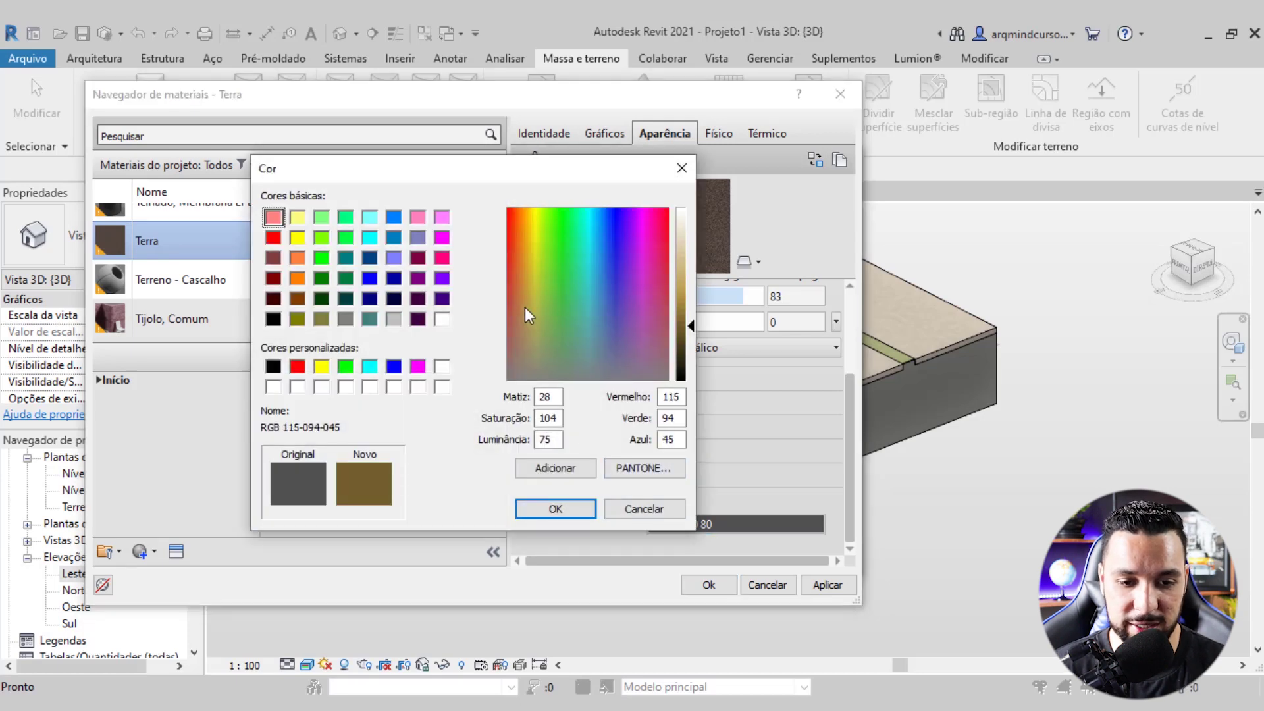
pyautogui.click(551, 509)
pyautogui.click(820, 586)
pyautogui.click(711, 586)
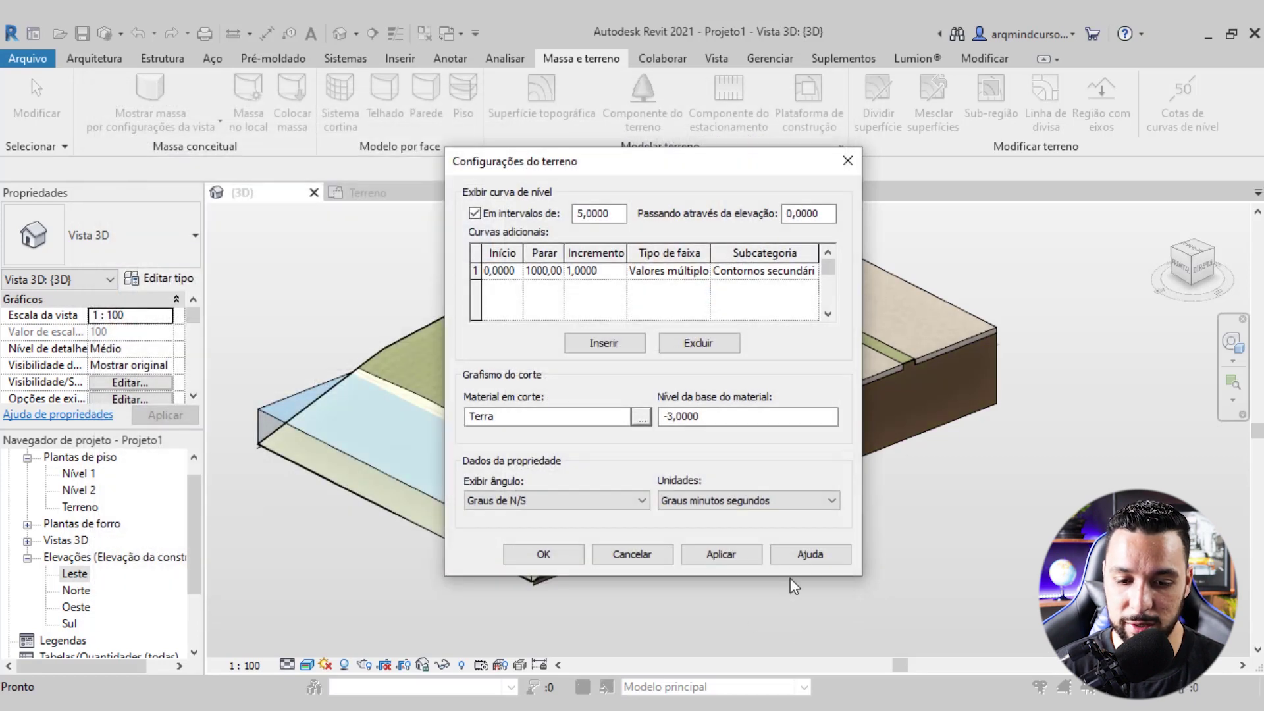
pyautogui.click(563, 552)
pyautogui.moveTo(762, 508)
pyautogui.keyDown('shift'); pyautogui.mouseDown(button='middle')
pyautogui.moveTo(740, 480)
pyautogui.moveTo(728, 536)
pyautogui.moveTo(745, 536)
pyautogui.moveTo(686, 586)
pyautogui.moveTo(721, 576)
pyautogui.moveTo(644, 587)
pyautogui.moveTo(755, 601)
pyautogui.mouseUp(button='middle'); pyautogui.keyUp('shift')
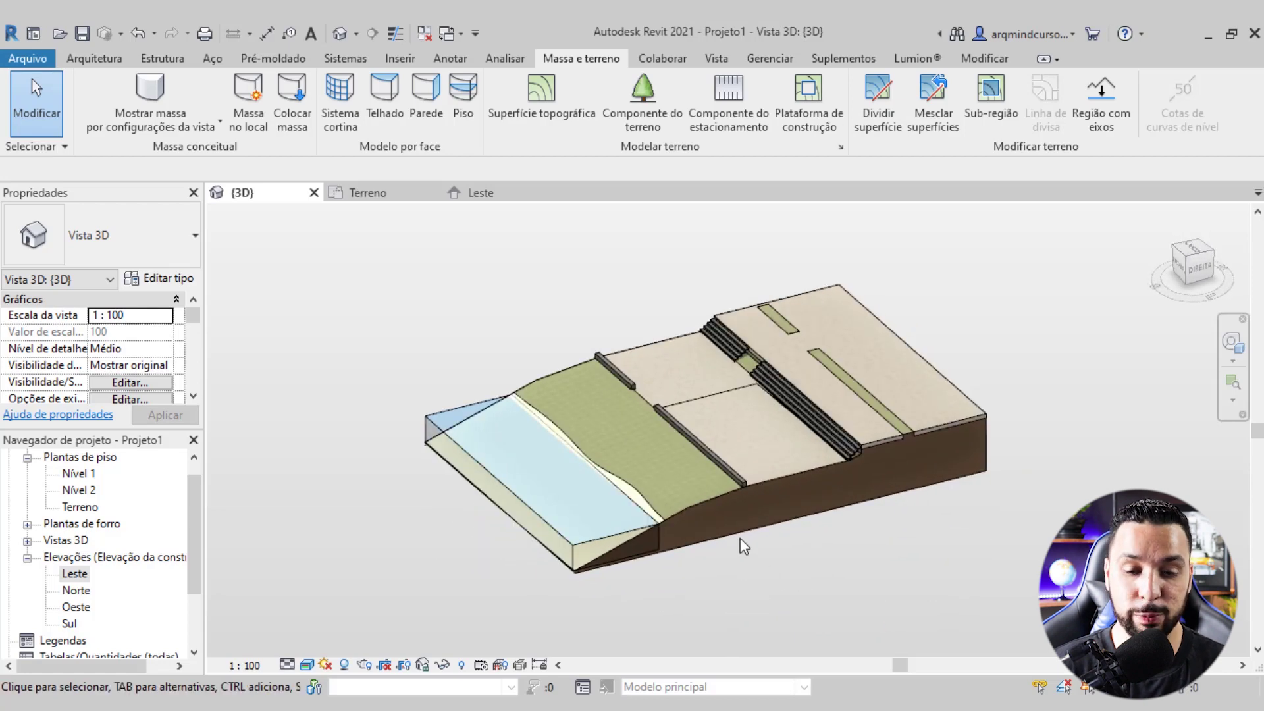
# Start placing a component from the Arquitetura tab and choose to load a family
pyautogui.moveTo(738, 541)
pyautogui.keyDown('shift'); pyautogui.mouseDown(button='middle')
pyautogui.moveTo(768, 573)
pyautogui.moveTo(786, 559)
pyautogui.moveTo(739, 545)
pyautogui.mouseUp(button='middle'); pyautogui.keyUp('shift')
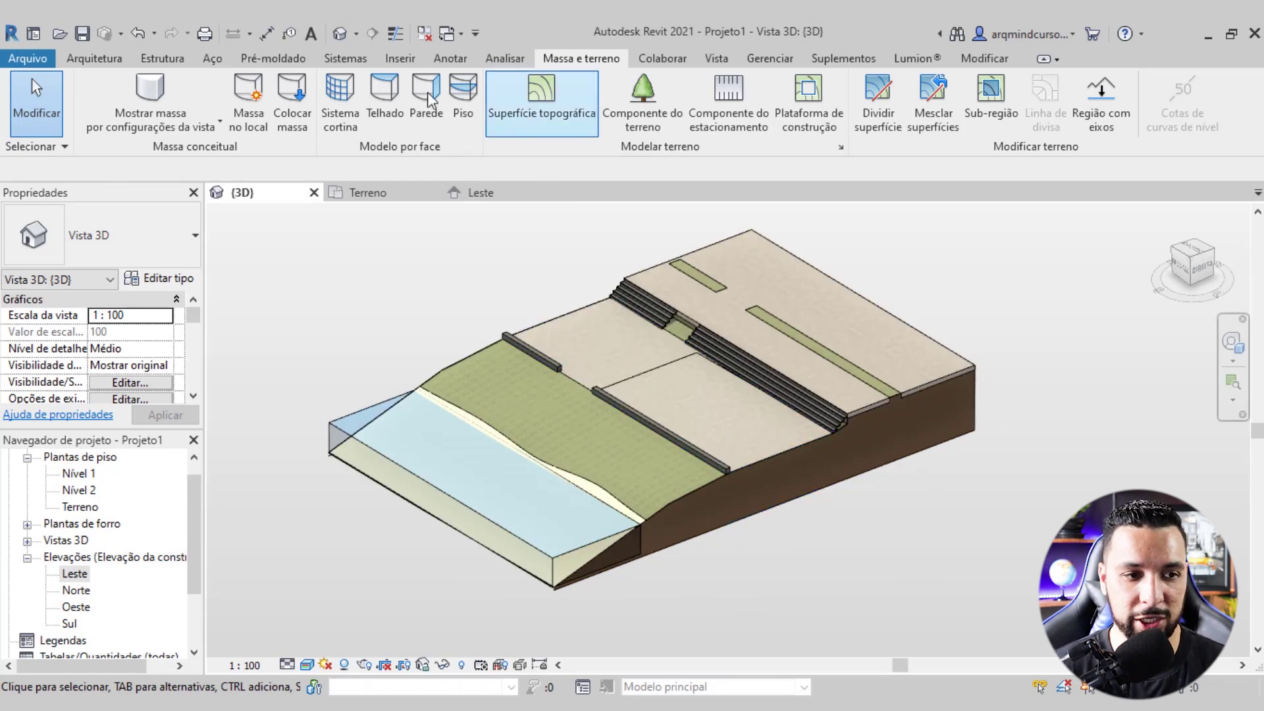
pyautogui.click(93, 57)
pyautogui.click(204, 103)
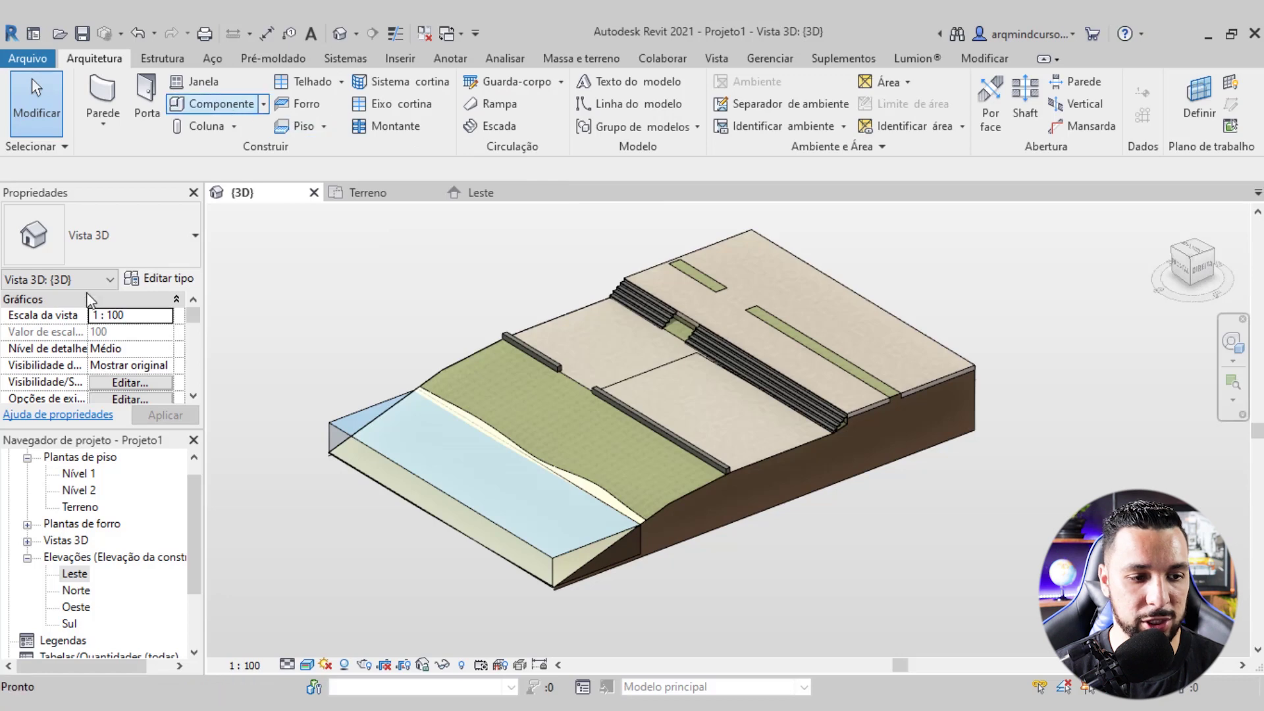
pyautogui.click(848, 93)
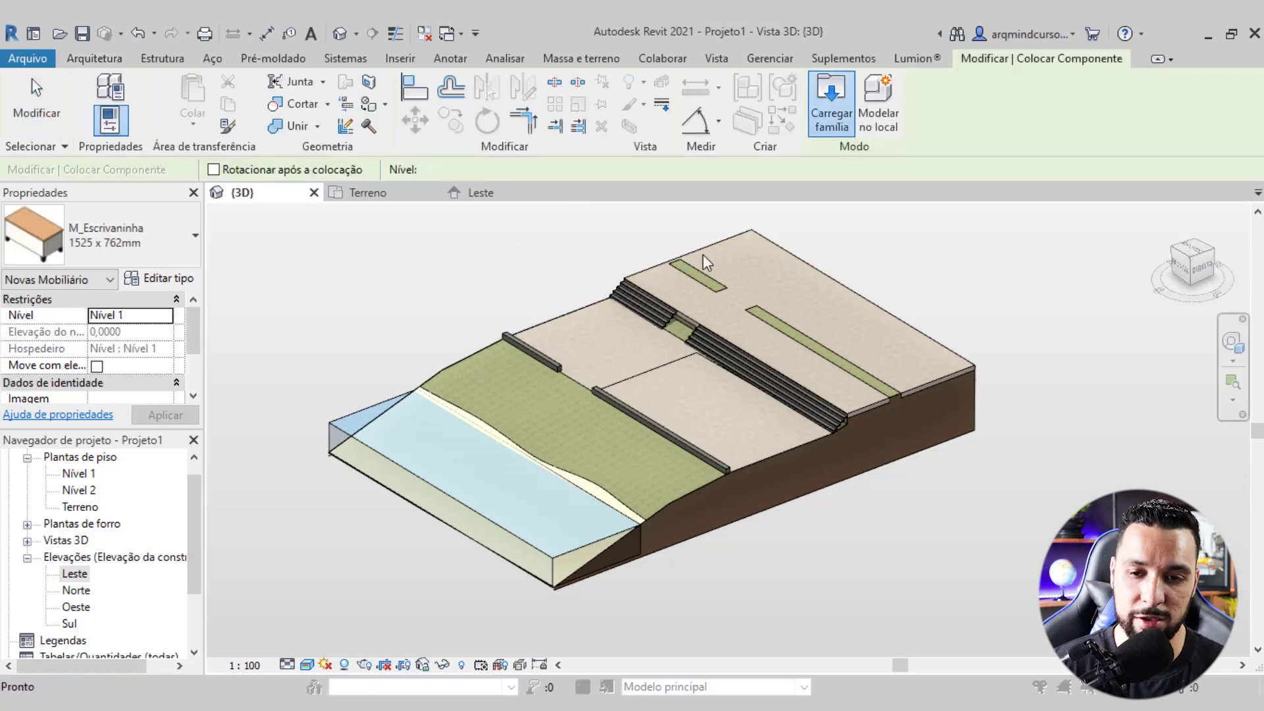
# Load the 3D_plant_2_8174 family from the 42 - VEGETAÇÕES folder
pyautogui.scroll(-2, 501, 441)
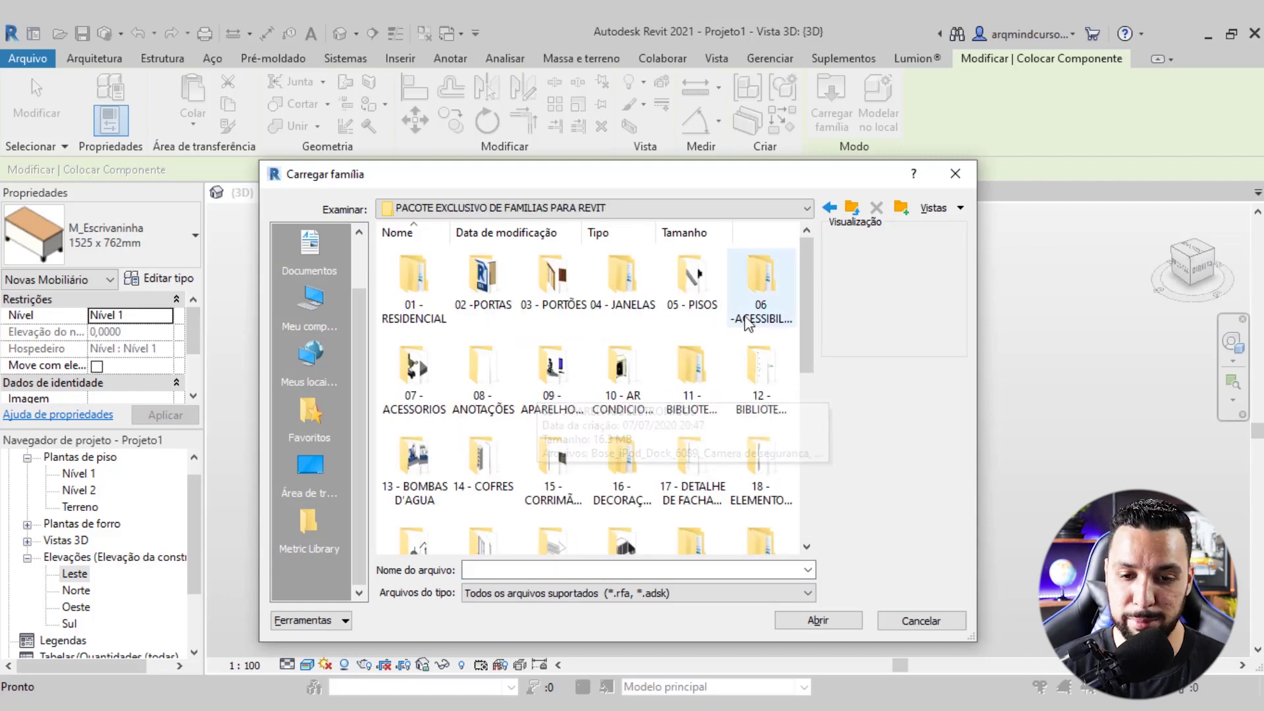
pyautogui.moveTo(810, 291); pyautogui.dragTo(794, 348)
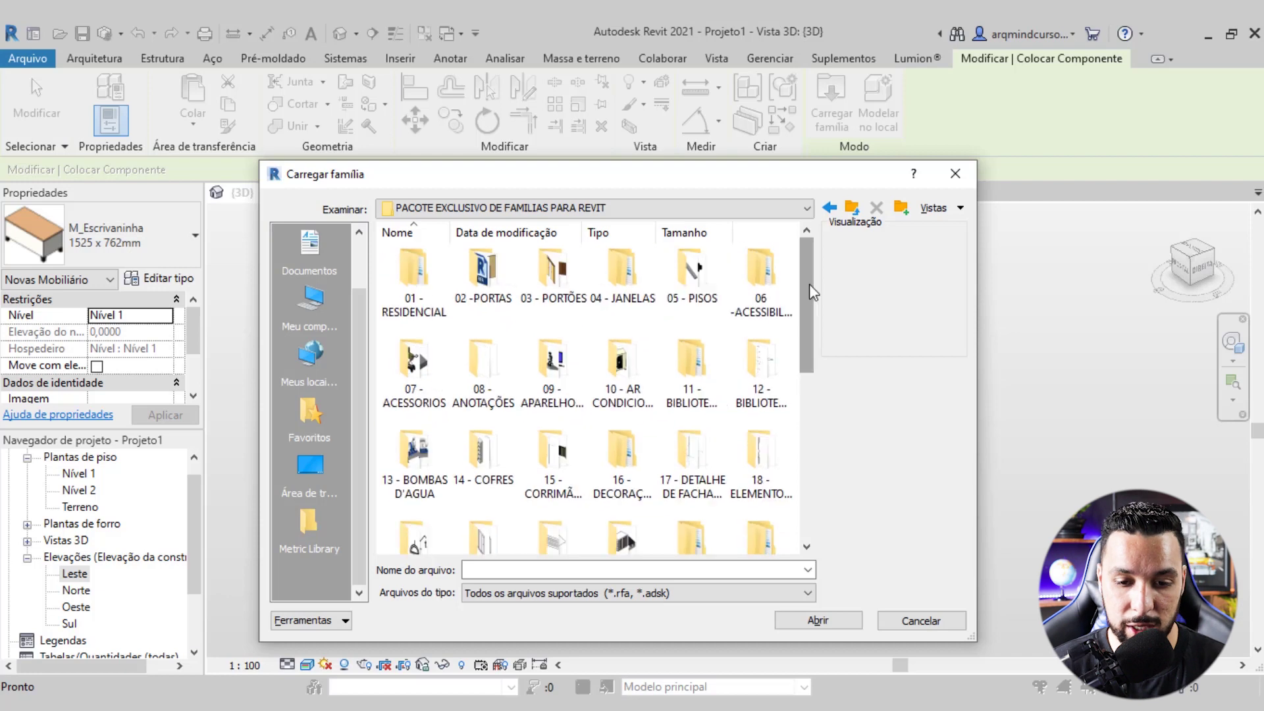
pyautogui.scroll(-2, 790, 366)
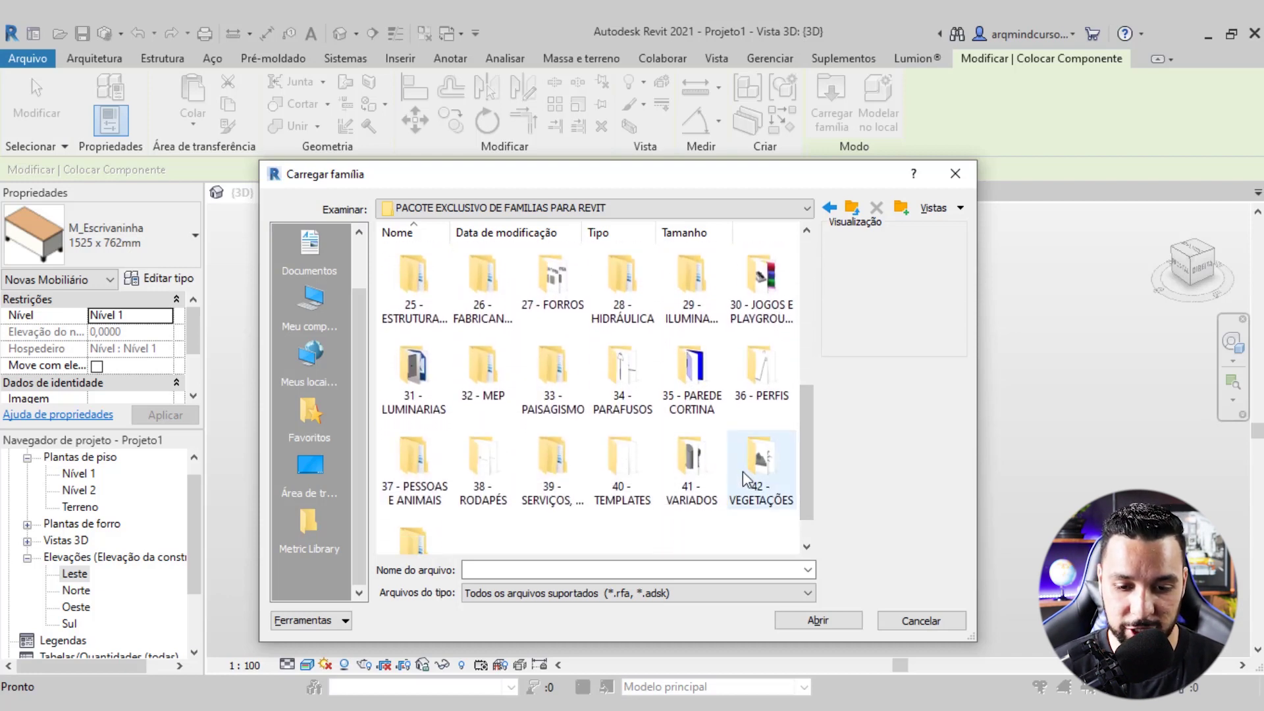
pyautogui.doubleClick(745, 479)
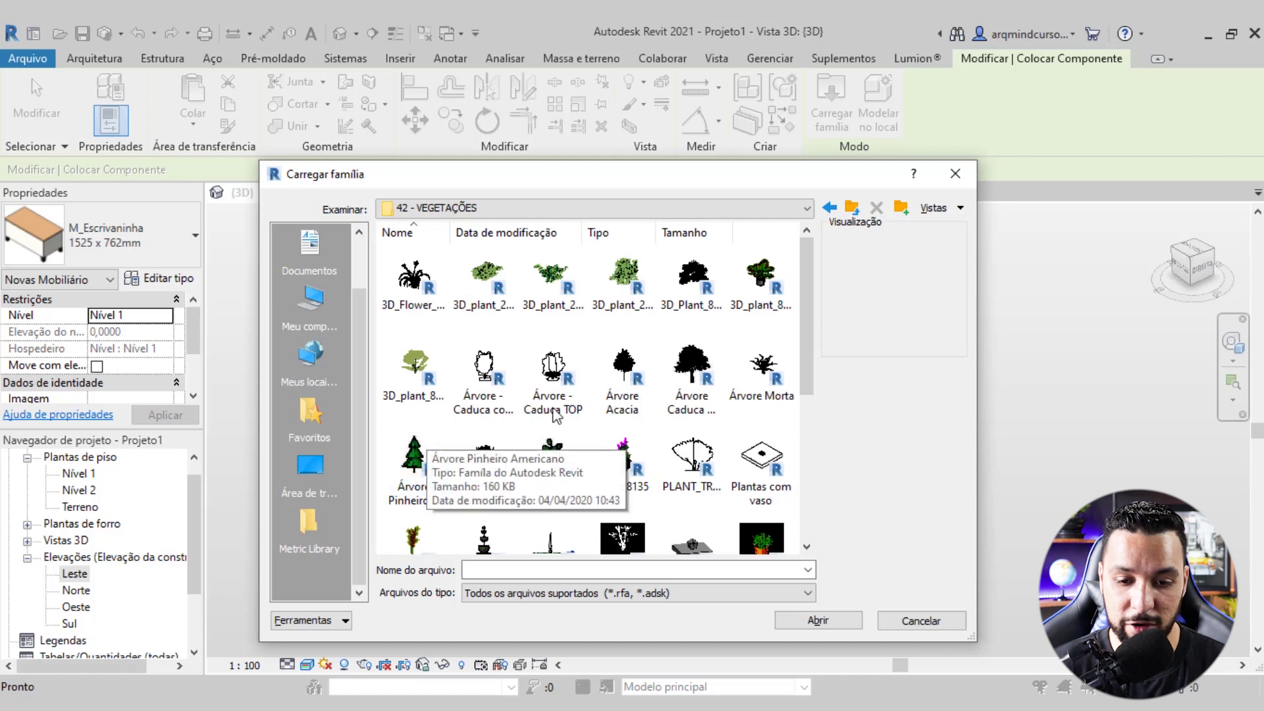
pyautogui.click(684, 369)
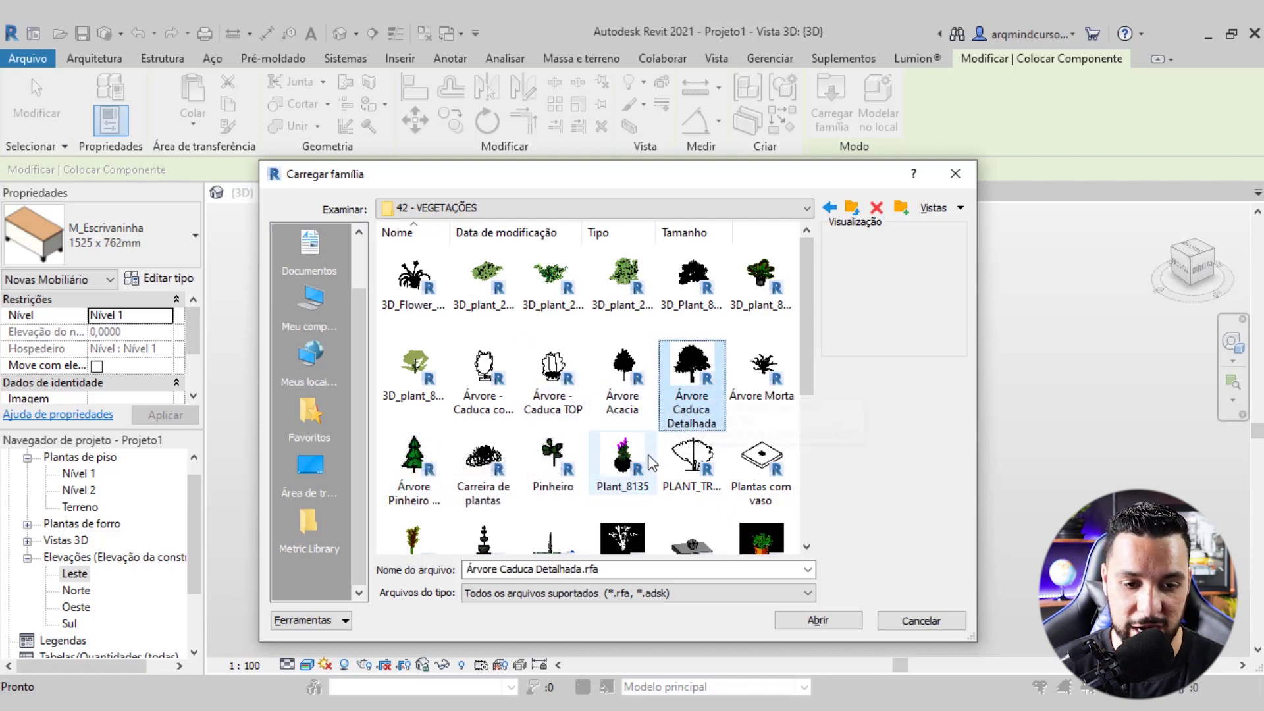
pyautogui.click(559, 293)
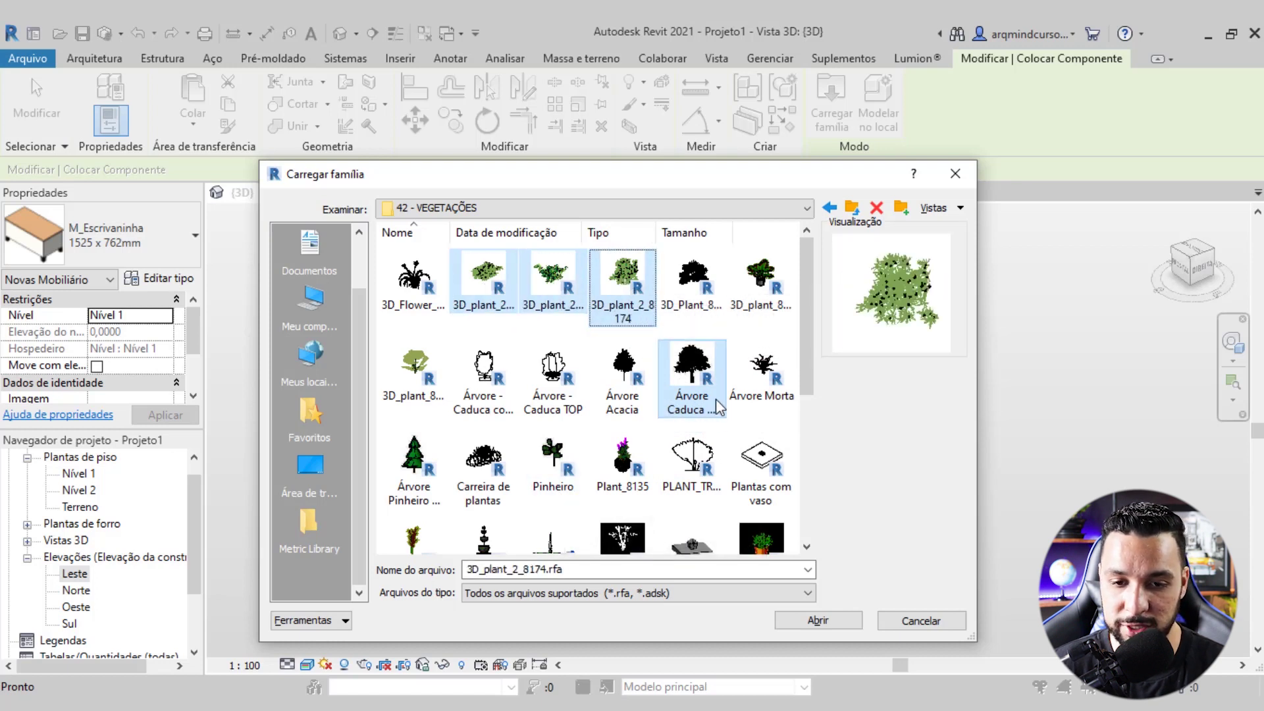
pyautogui.click(622, 368)
pyautogui.click(816, 620)
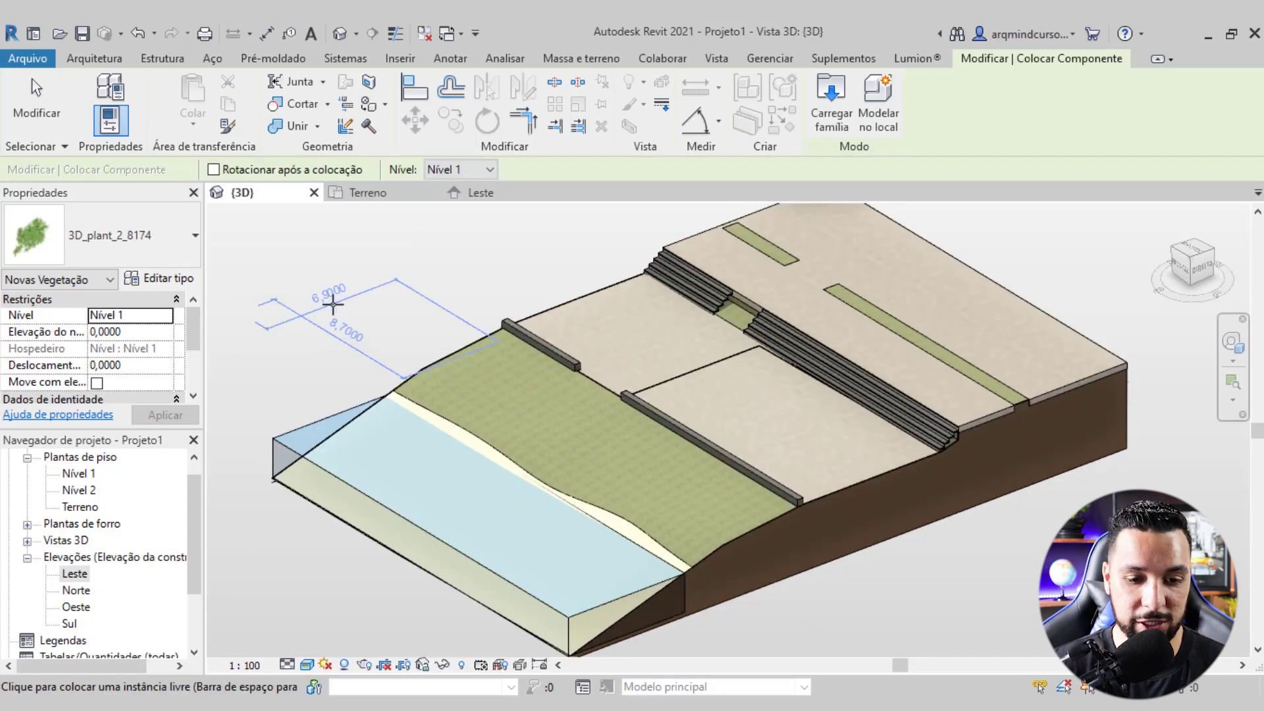
# Place five 3D_plant_2_8174 plants on the green terrain
pyautogui.click(467, 365)
pyautogui.click(665, 454)
pyautogui.click(508, 402)
pyautogui.click(572, 455)
pyautogui.click(506, 368)
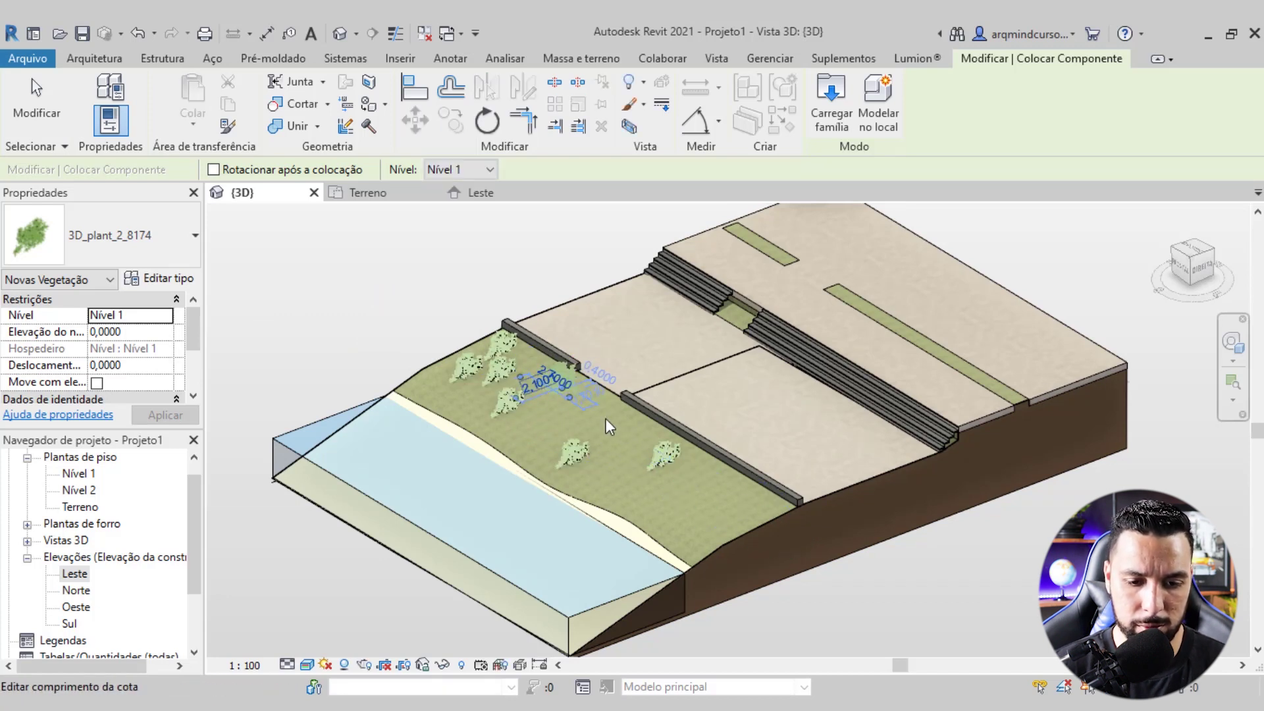
pyautogui.press('Escape')
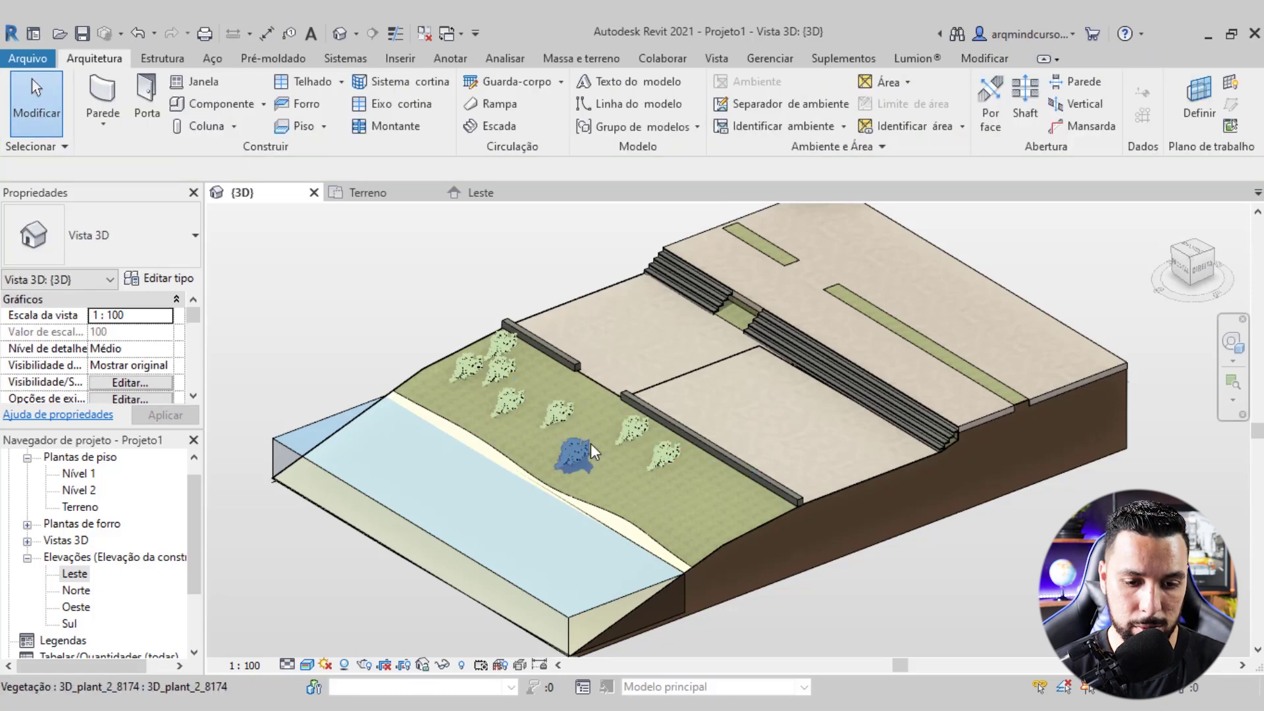
# Copy one placed plant to a nearby spot on the slope
pyautogui.keyDown('shift'); pyautogui.moveTo(591, 444); pyautogui.dragTo(501, 375, button='middle'); pyautogui.keyUp('shift')
pyautogui.click(484, 363)
pyautogui.press('c')
pyautogui.press('c')
pyautogui.click(488, 359)
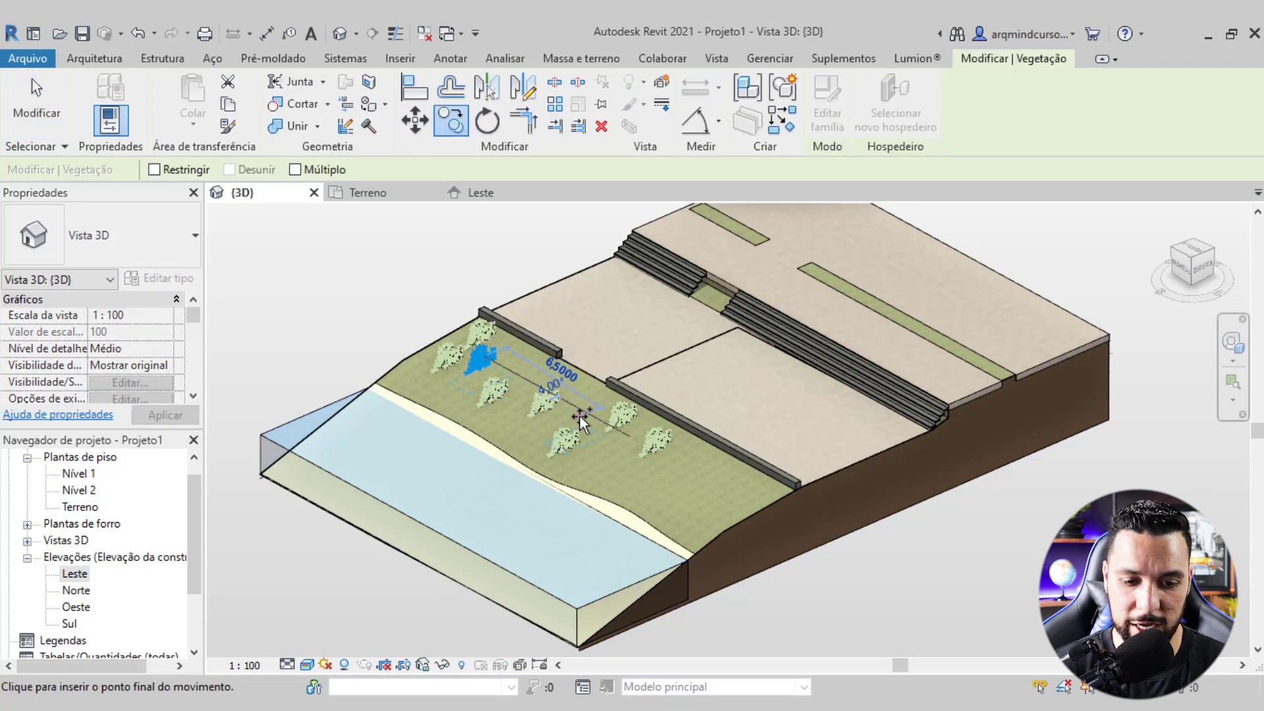
pyautogui.click(528, 369)
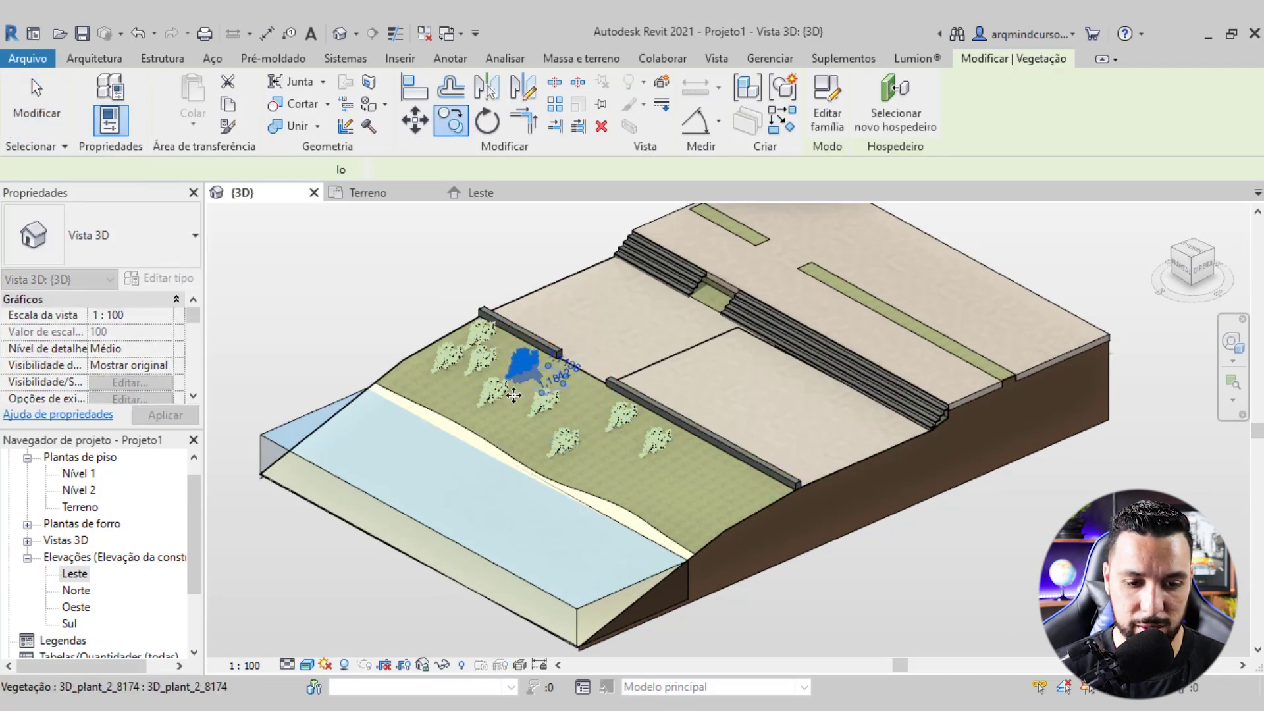
# Copy a group of plants further down the slope and view the whole terrain
pyautogui.keyDown('ctrl'); pyautogui.click(448, 357); pyautogui.keyUp('ctrl')
pyautogui.keyDown('ctrl'); pyautogui.click(475, 336); pyautogui.keyUp('ctrl')
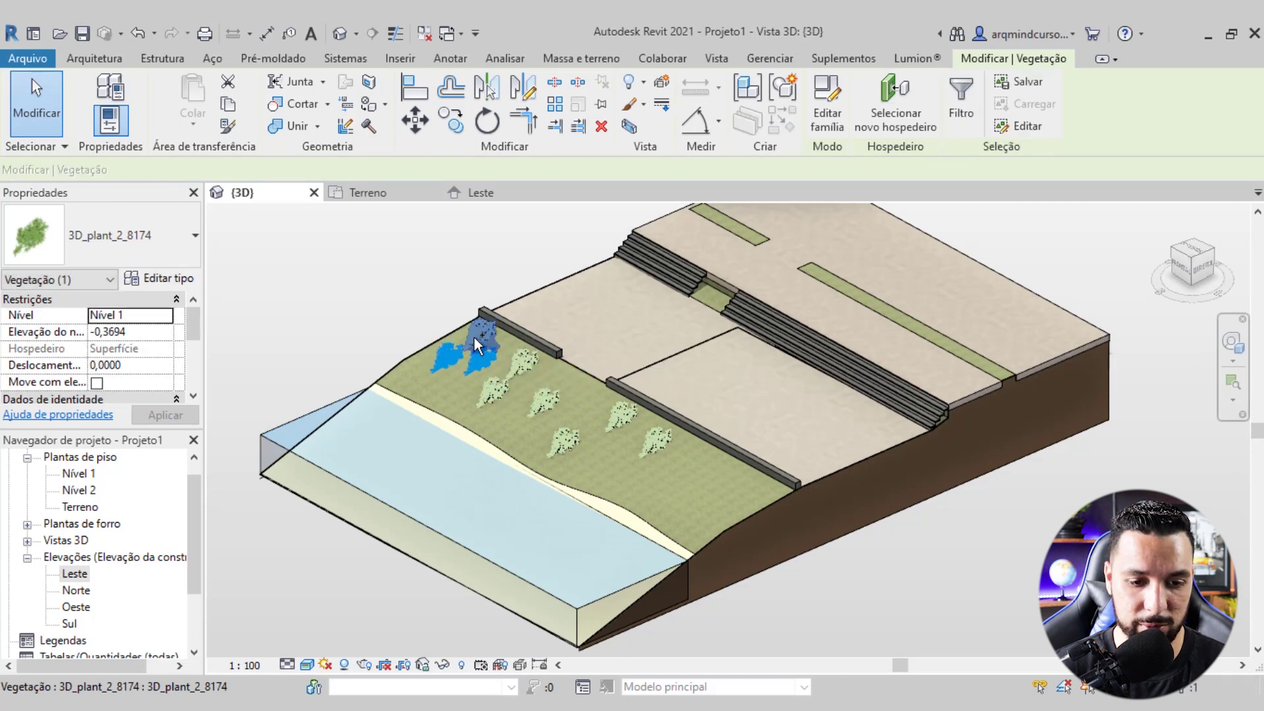
pyautogui.press('c')
pyautogui.press('c')
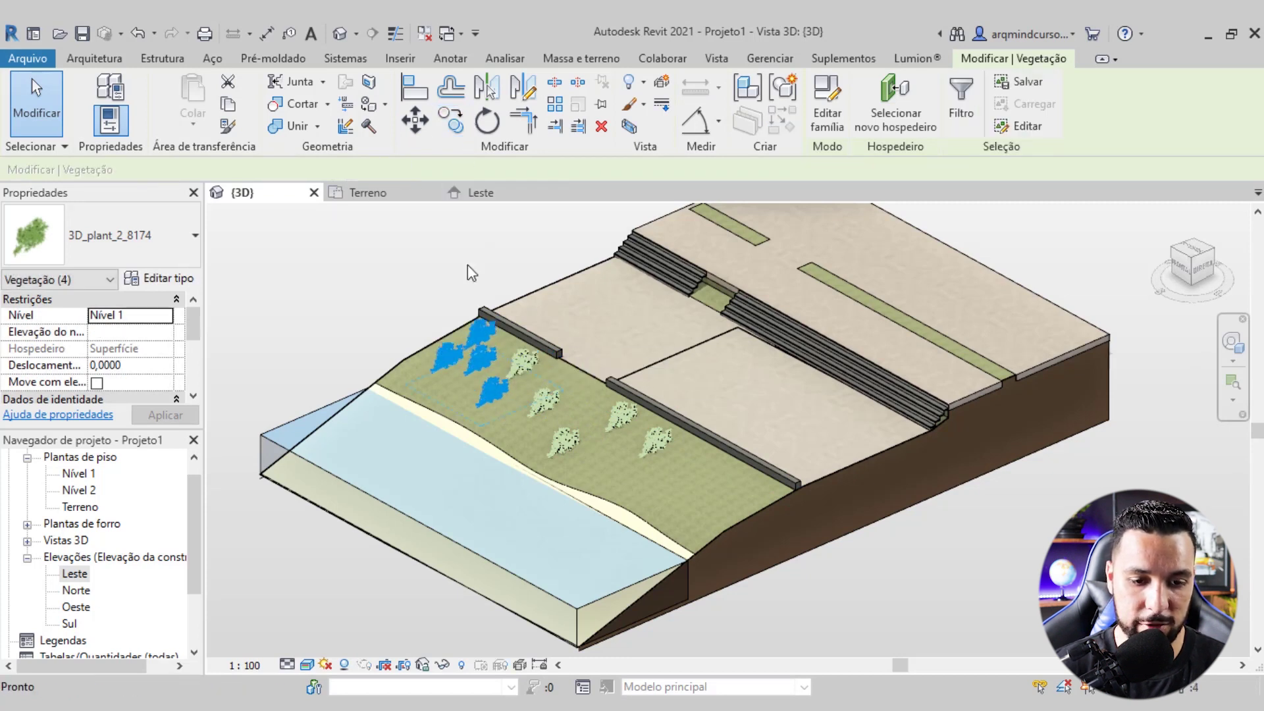
pyautogui.click(502, 378)
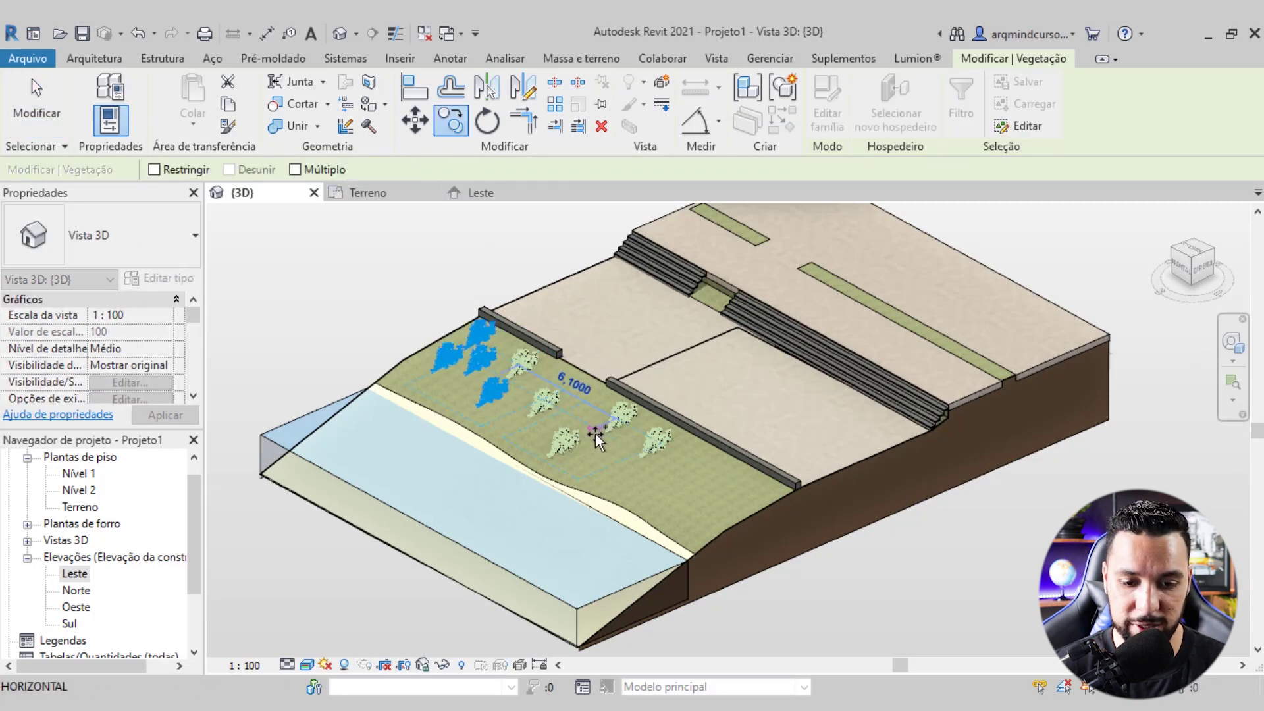
pyautogui.click(699, 478)
pyautogui.click(458, 274)
pyautogui.moveTo(458, 274)
pyautogui.keyDown('shift'); pyautogui.mouseDown(button='middle')
pyautogui.moveTo(626, 480)
pyautogui.moveTo(638, 529)
pyautogui.moveTo(634, 518)
pyautogui.moveTo(721, 475)
pyautogui.moveTo(550, 316)
pyautogui.mouseUp(button='middle'); pyautogui.keyUp('shift')
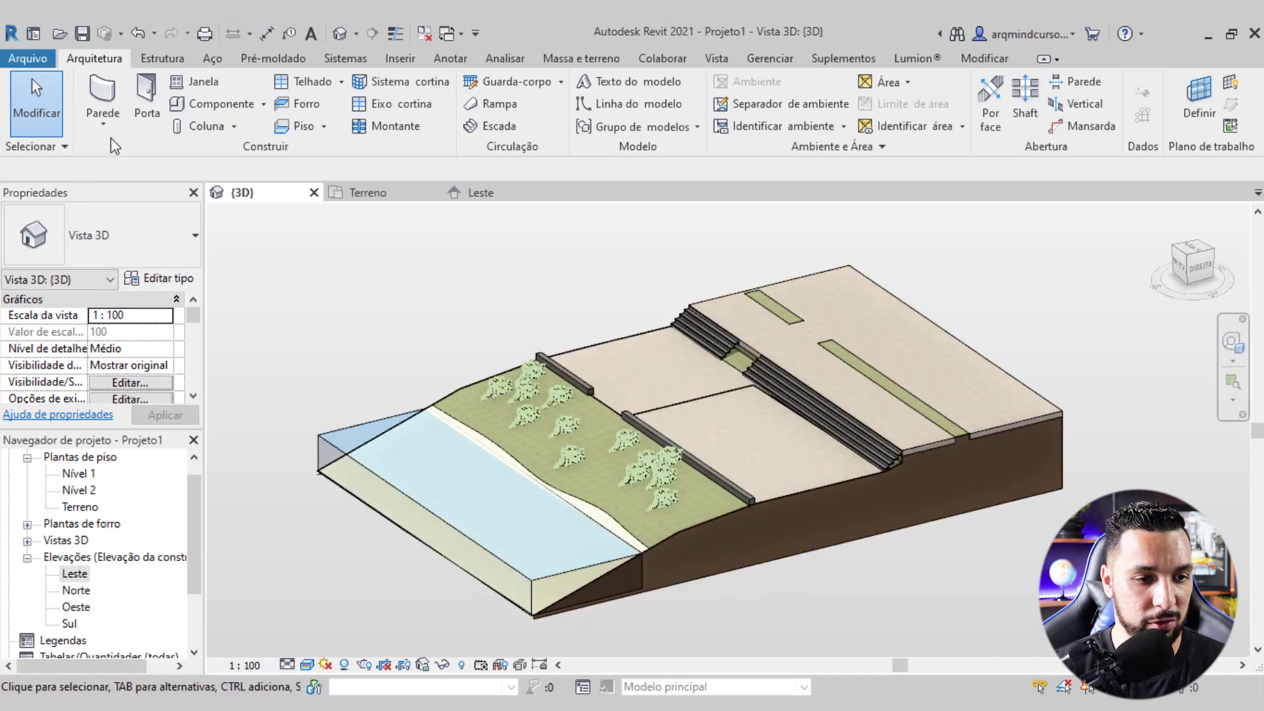
# Pick the Árvore Acacia component type and open the Terreno plan zoomed to fit
pyautogui.click(222, 103)
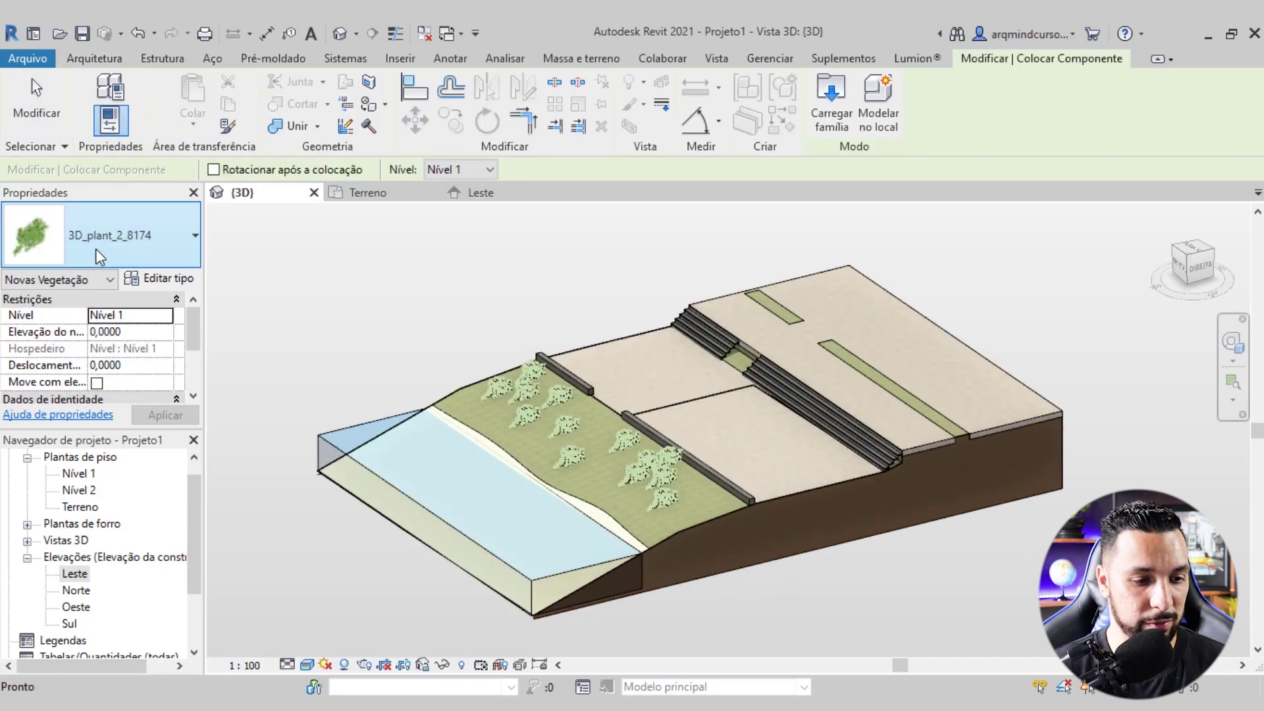
pyautogui.click(96, 249)
pyautogui.scroll(-1, 176, 420)
pyautogui.scroll(2, 176, 416)
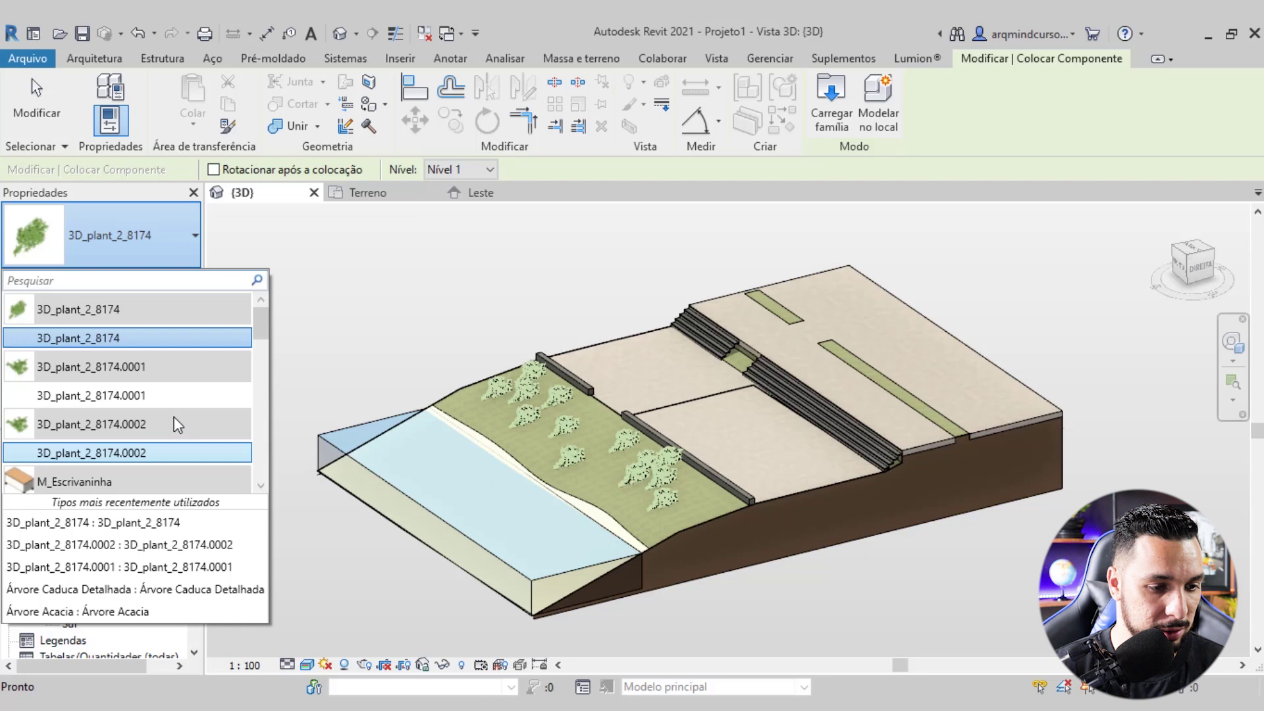
pyautogui.click(77, 611)
pyautogui.click(367, 192)
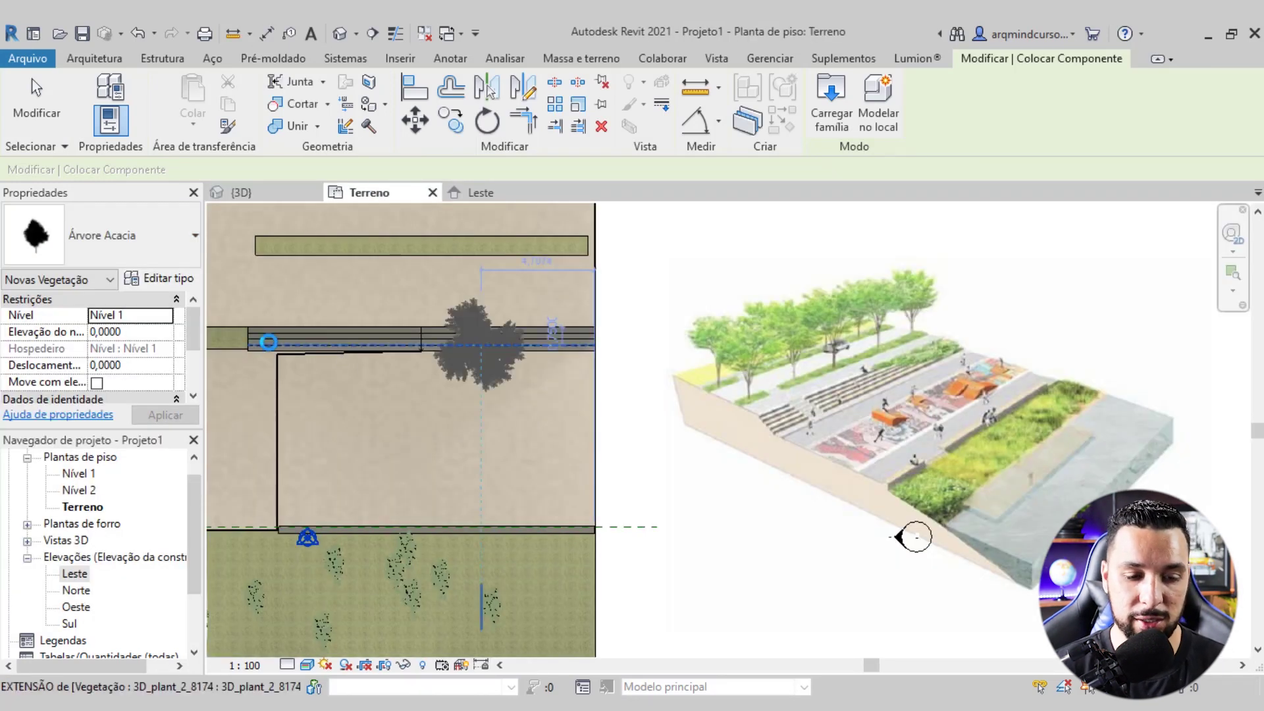
pyautogui.press('z')
pyautogui.press('f')
# Place five Acacia trees along the upper strips and one on the lower grass
pyautogui.click(609, 360)
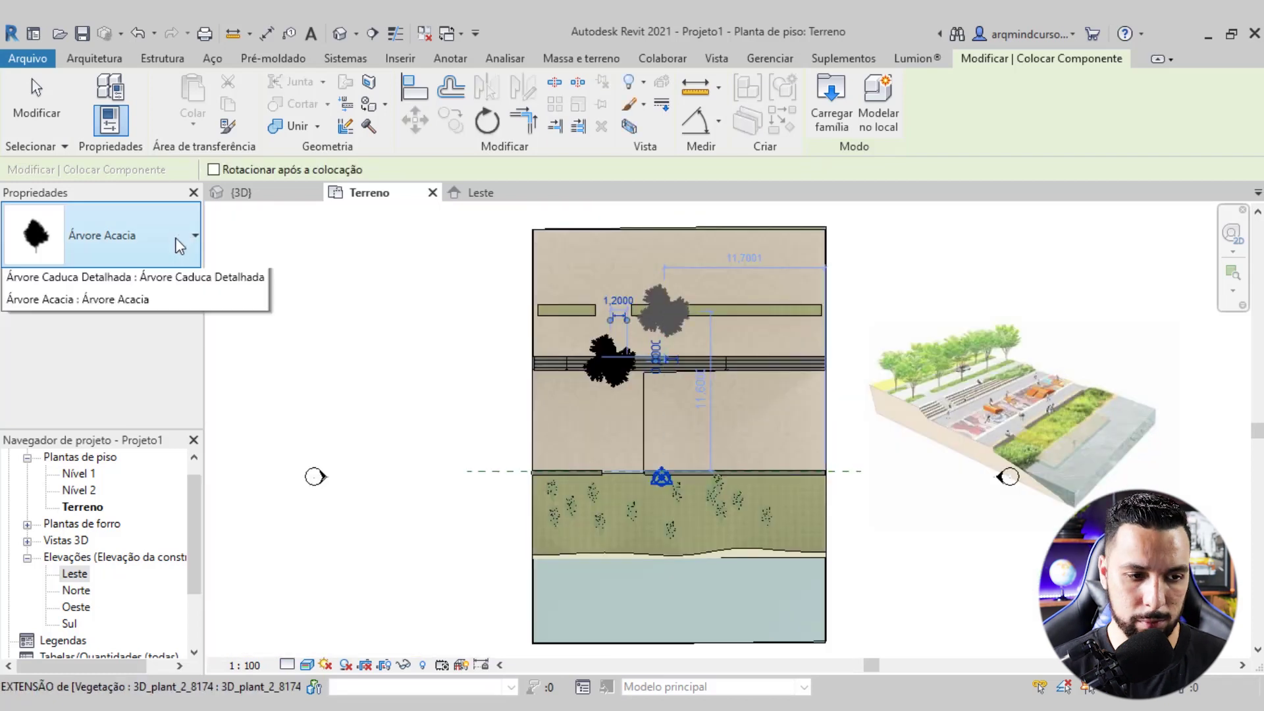
pyautogui.click(682, 310)
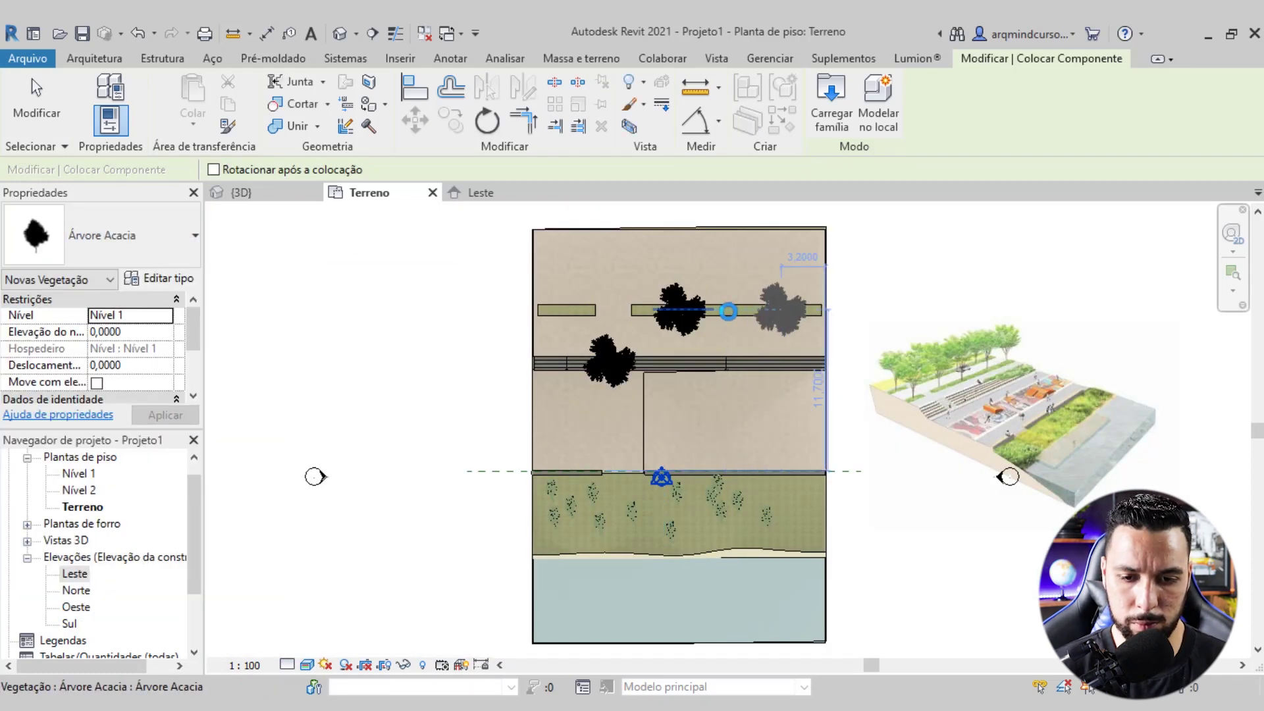
pyautogui.click(730, 310)
pyautogui.click(780, 310)
pyautogui.click(565, 310)
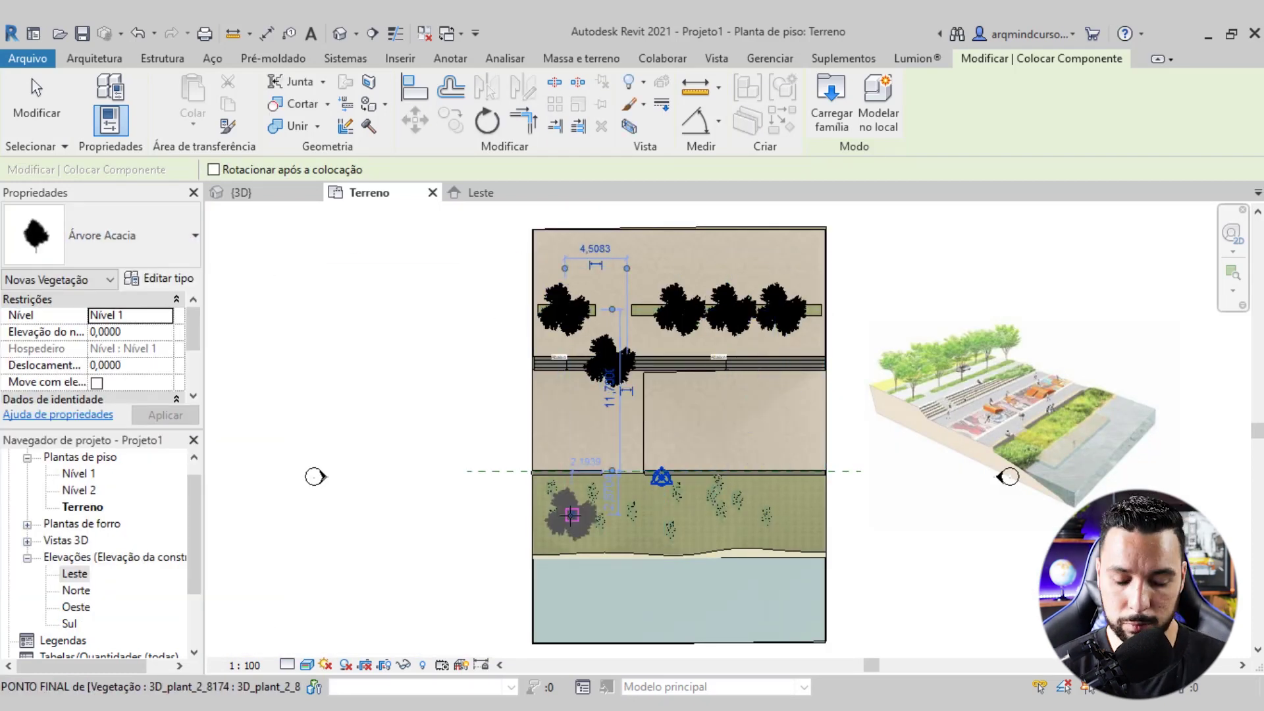
pyautogui.click(566, 515)
pyautogui.press('Escape')
pyautogui.press('Escape')
pyautogui.scroll(-1, 650, 519)
pyautogui.scroll(1, 649, 519)
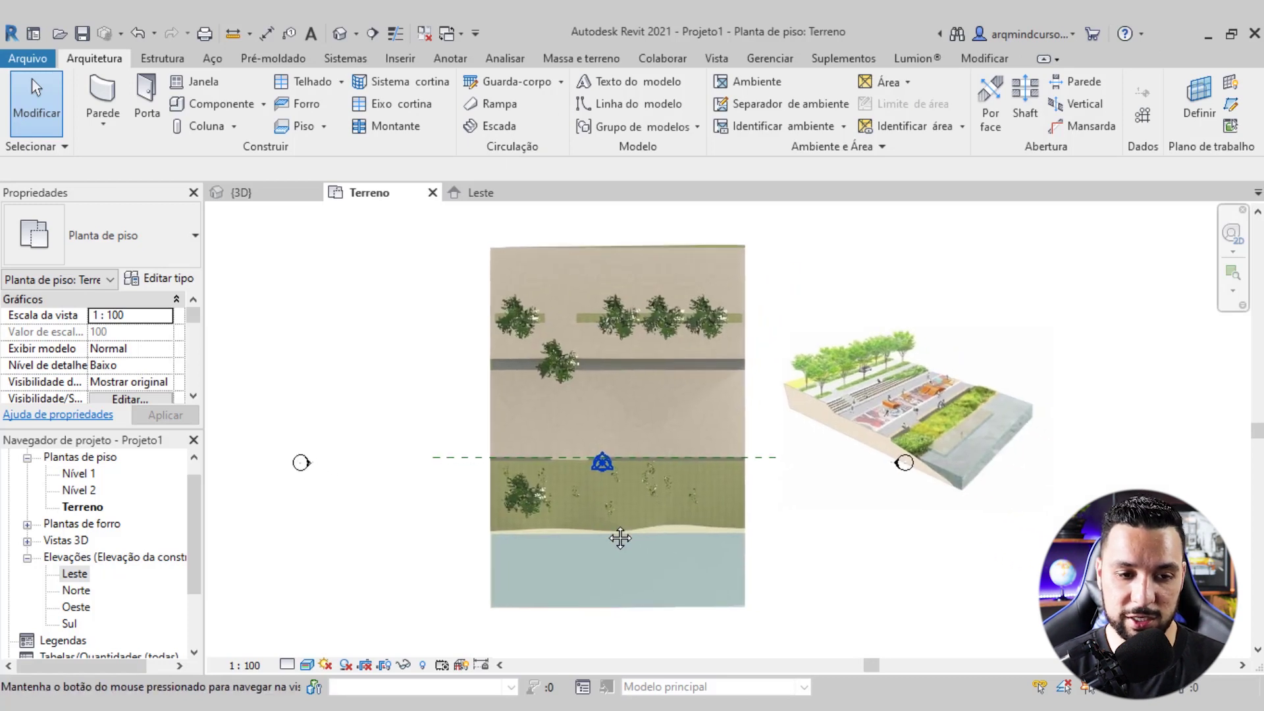
pyautogui.scroll(-1, 326, 254)
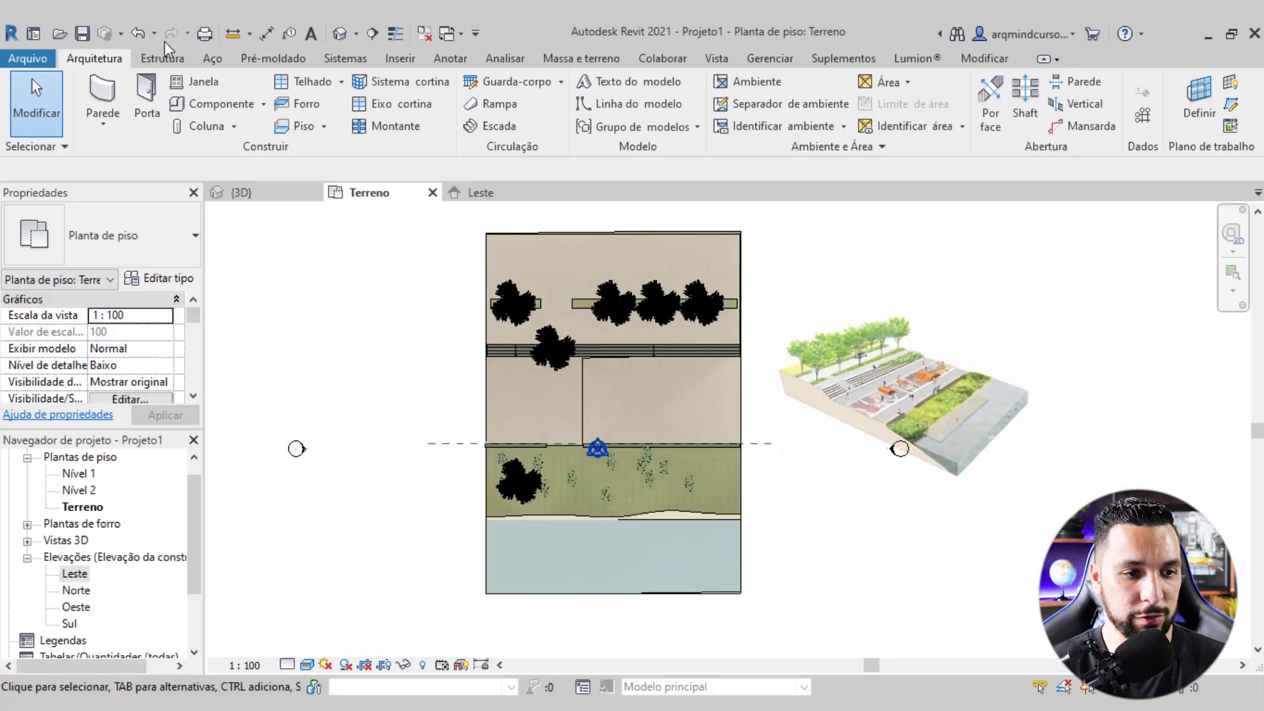
pyautogui.click(192, 102)
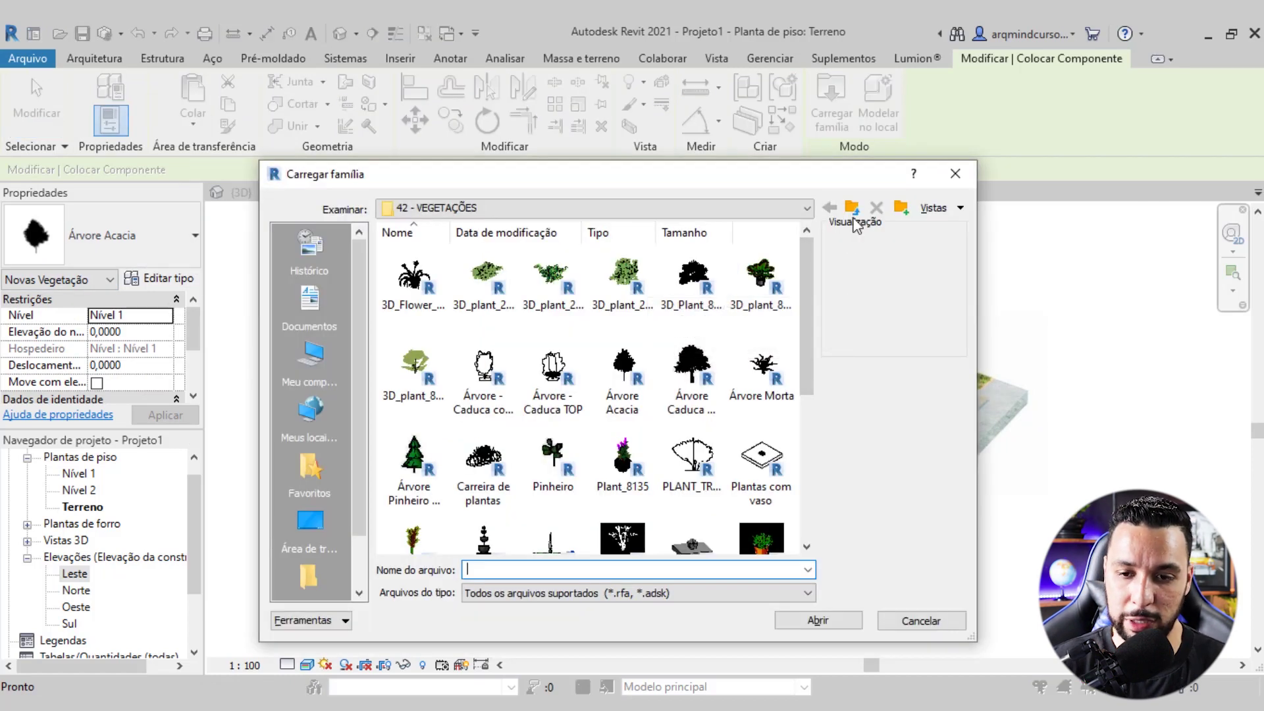
# Load the Bicicletário (5) bike rack from 23 - EQUIPAMENTOS URBANOS > 06 - Ciclovia
pyautogui.click(852, 209)
pyautogui.scroll(-2, 804, 275)
pyautogui.moveTo(810, 341); pyautogui.dragTo(814, 399)
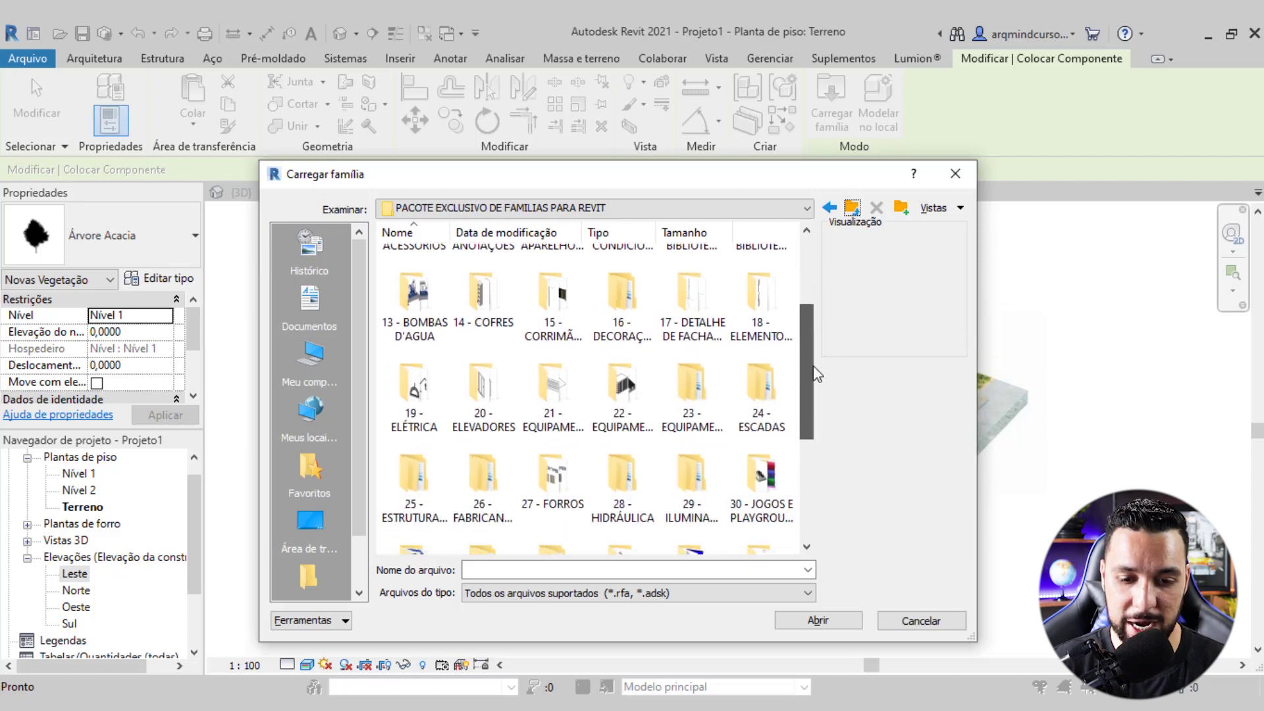
pyautogui.click(693, 357)
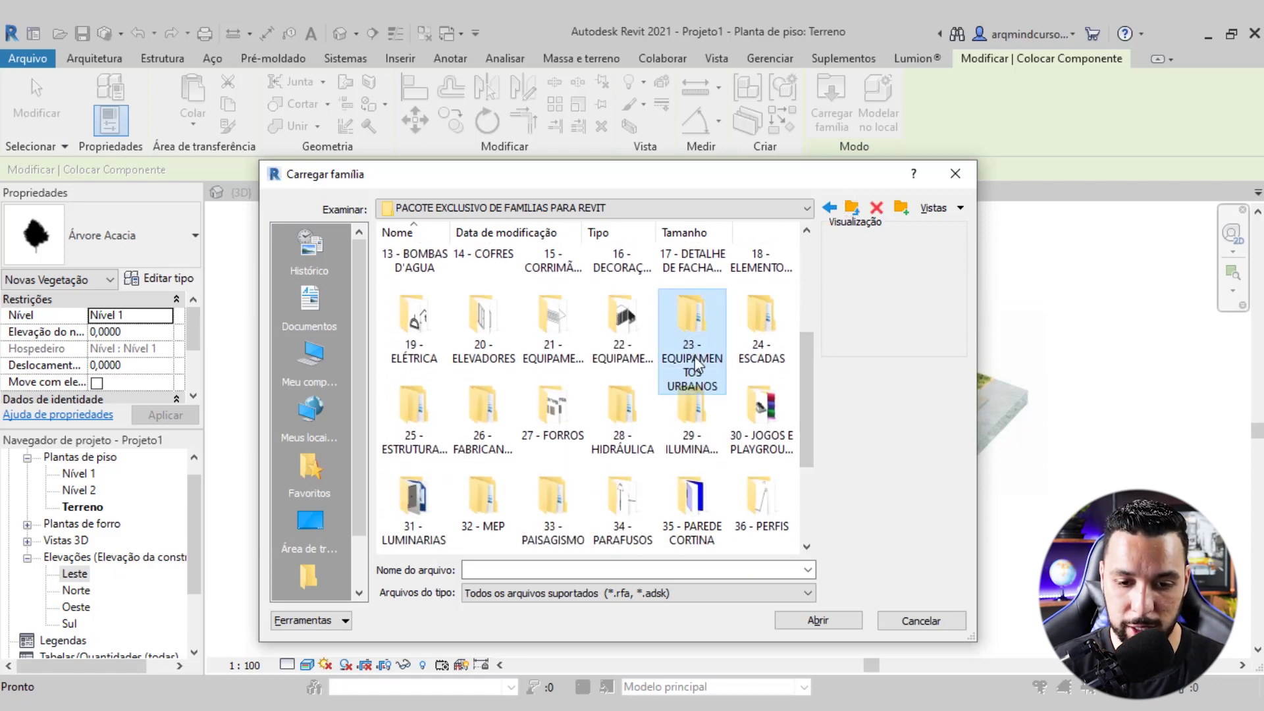
pyautogui.doubleClick(663, 380)
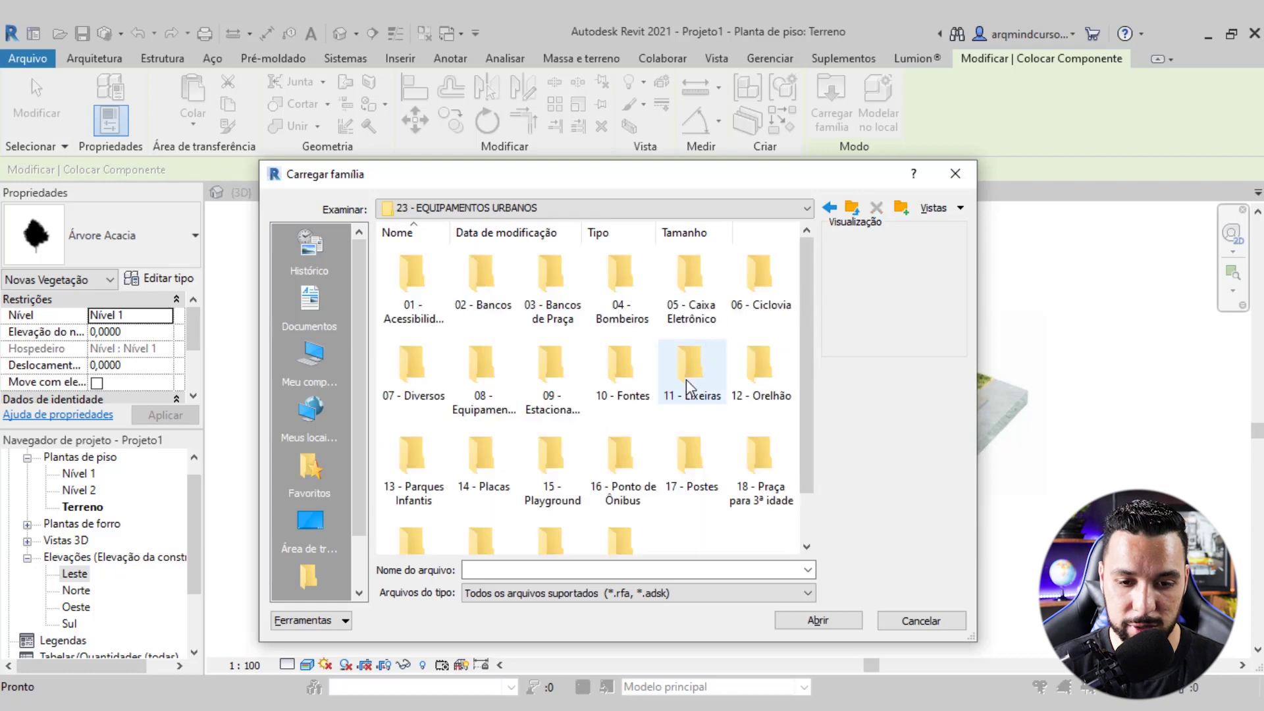
pyautogui.doubleClick(762, 293)
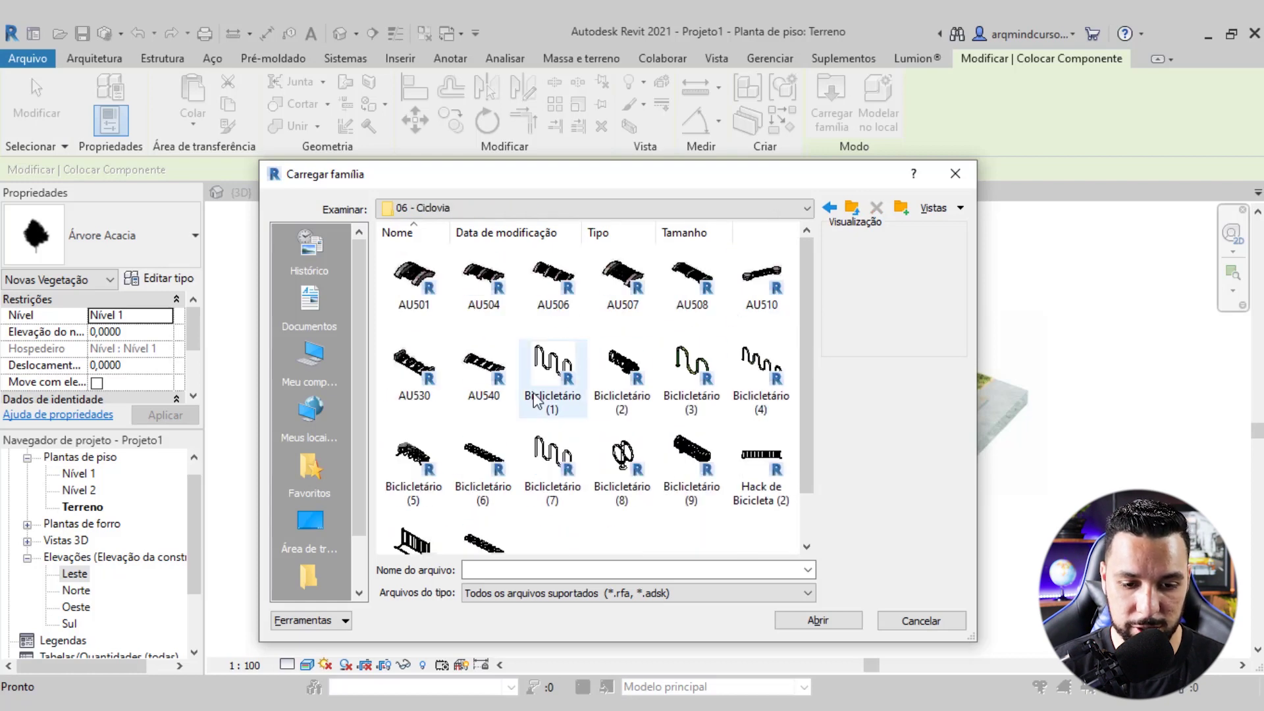
pyautogui.scroll(-1, 553, 461)
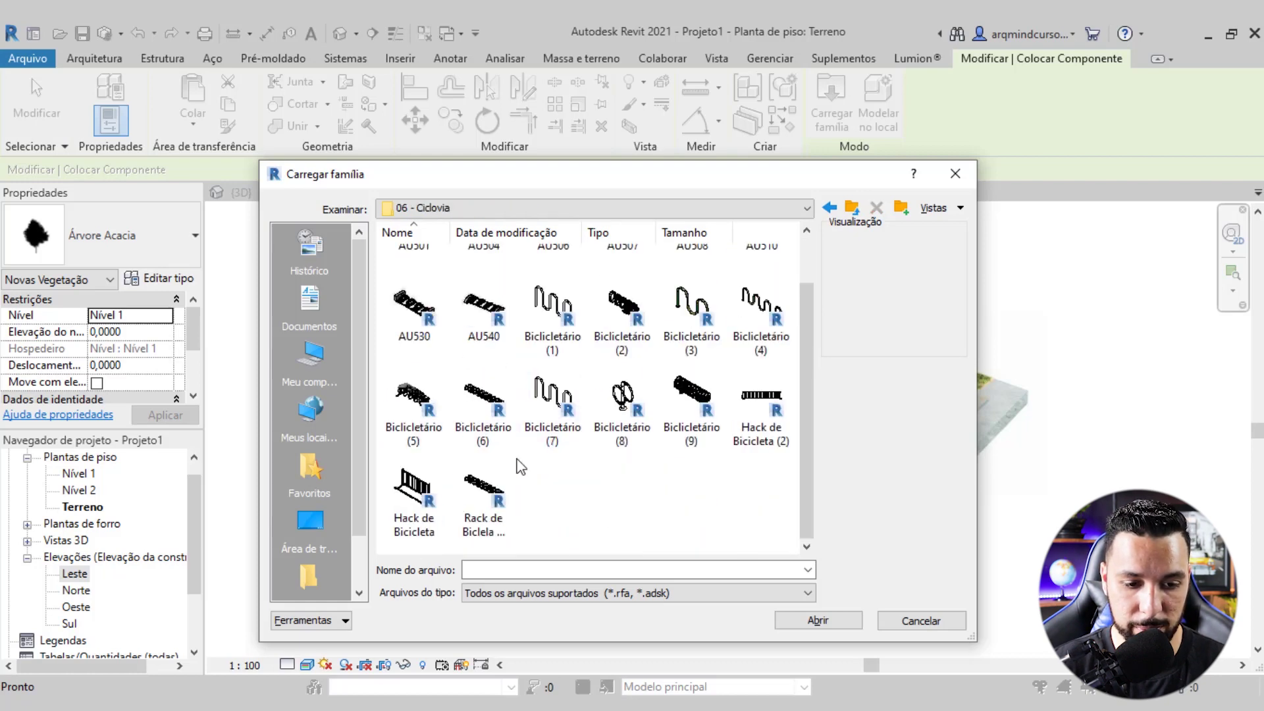
pyautogui.click(414, 401)
pyautogui.click(808, 622)
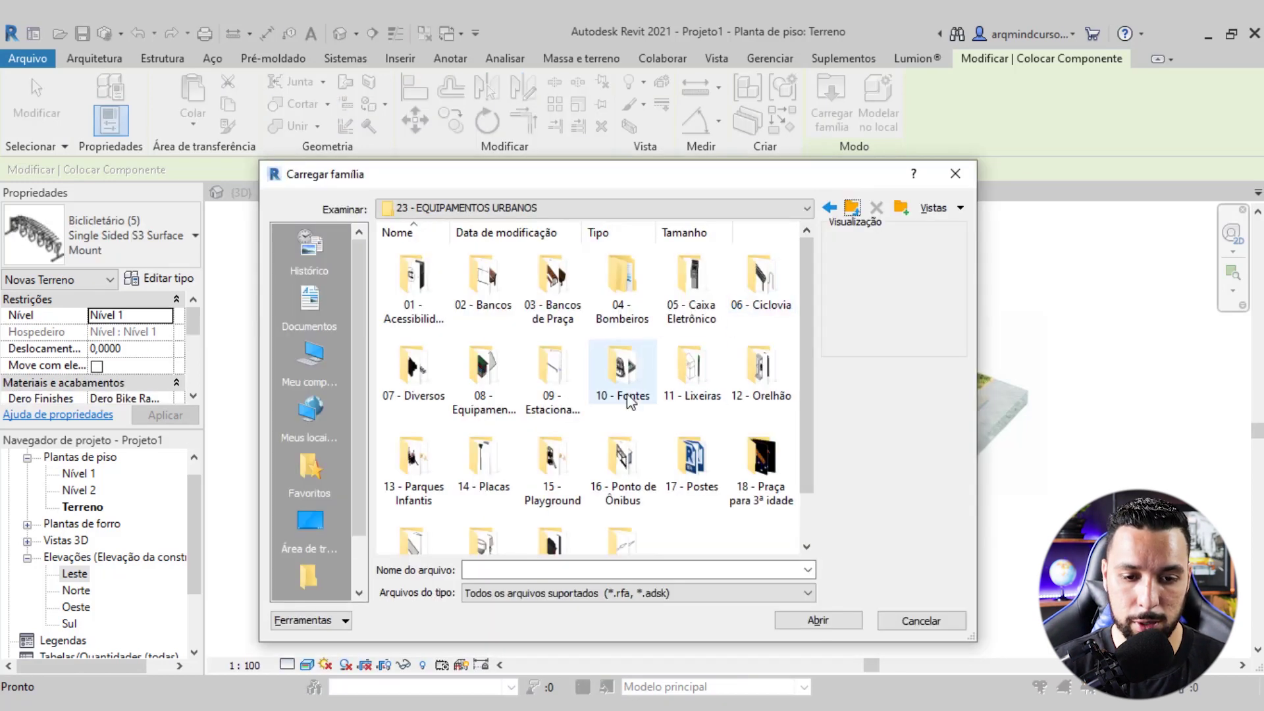
# Load the board-and-metal bench family from 03 - Bancos de Praça
pyautogui.doubleClick(553, 287)
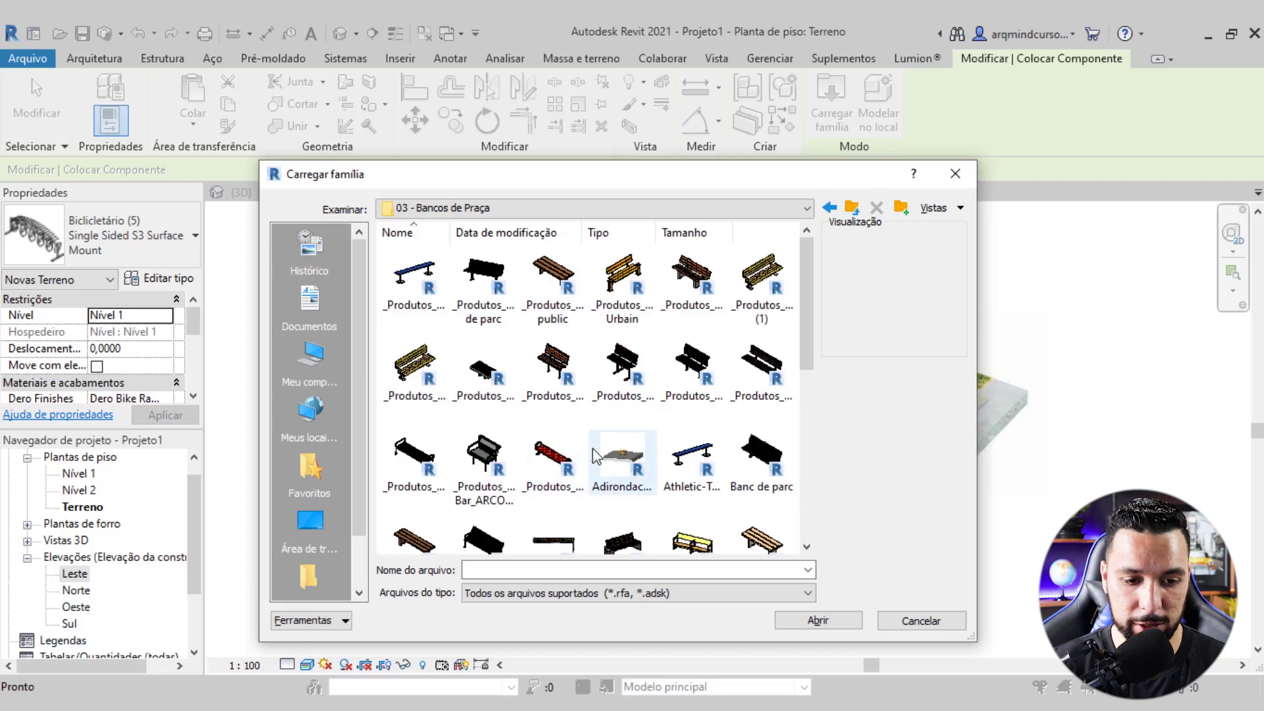
pyautogui.scroll(-2, 592, 449)
pyautogui.scroll(2, 500, 421)
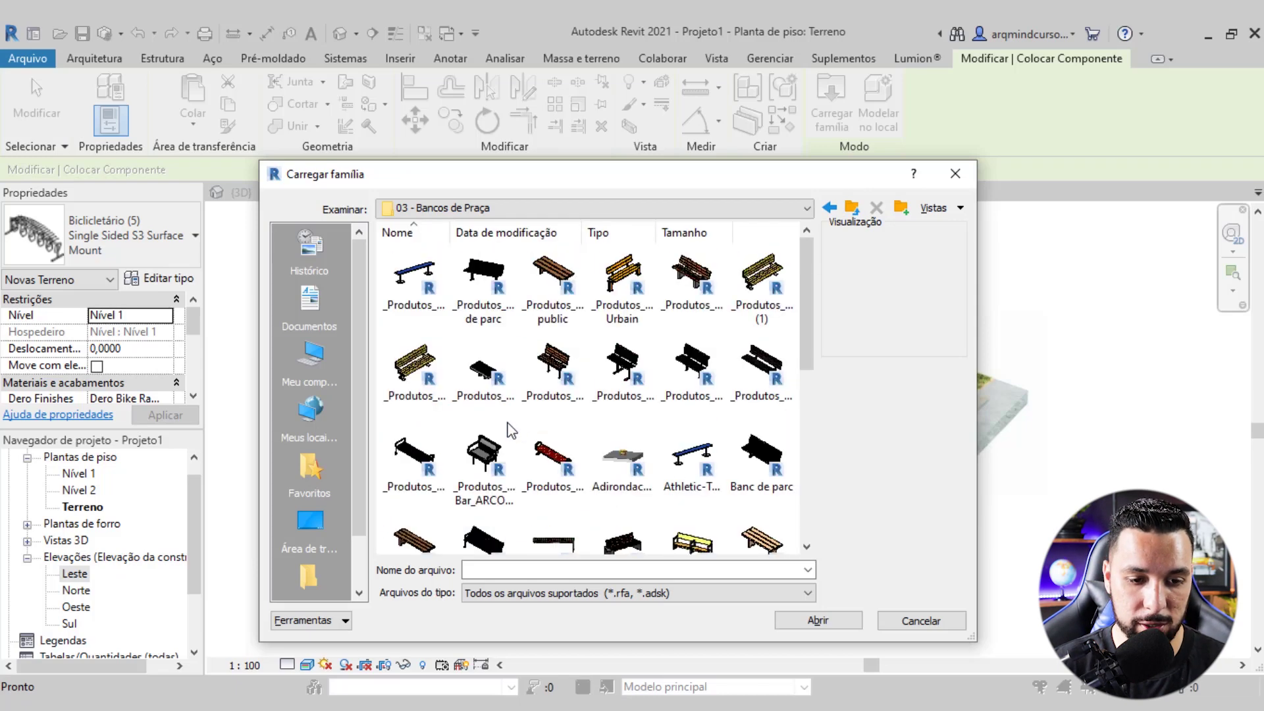
pyautogui.click(421, 373)
pyautogui.click(818, 620)
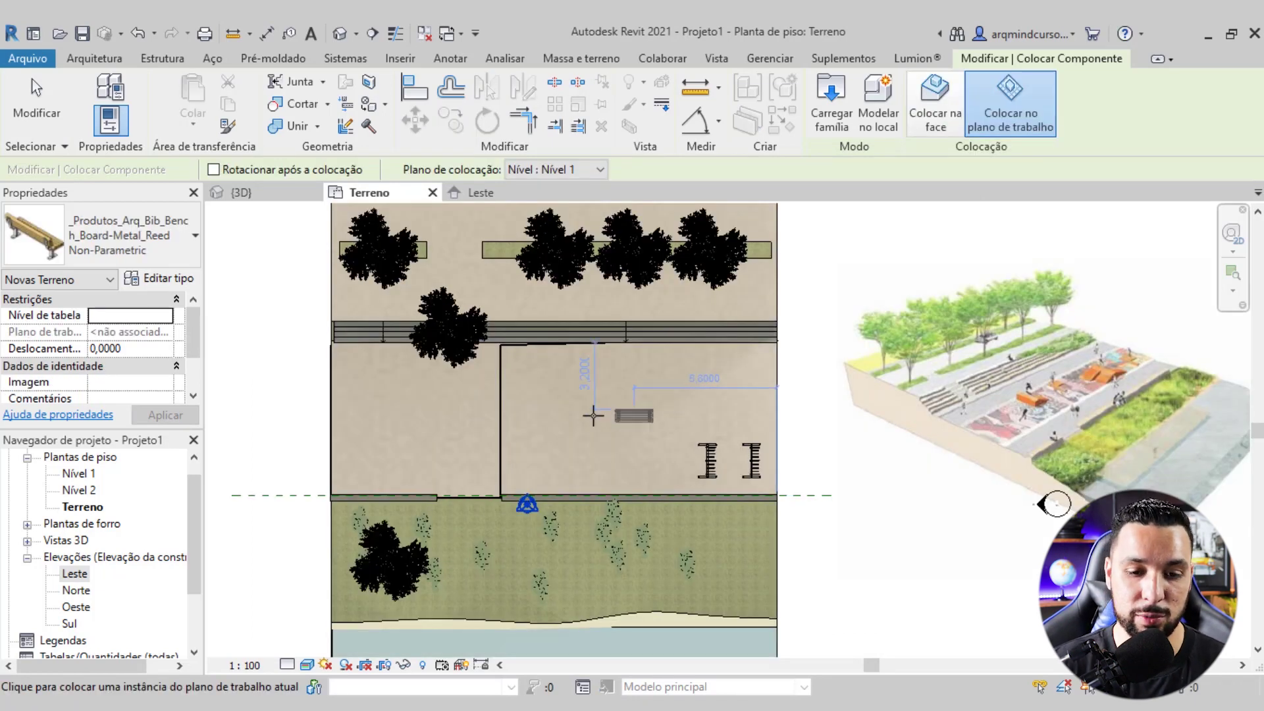
# Place four benches along the terrace edge above the slope
pyautogui.click(360, 488)
pyautogui.click(413, 488)
pyautogui.click(525, 487)
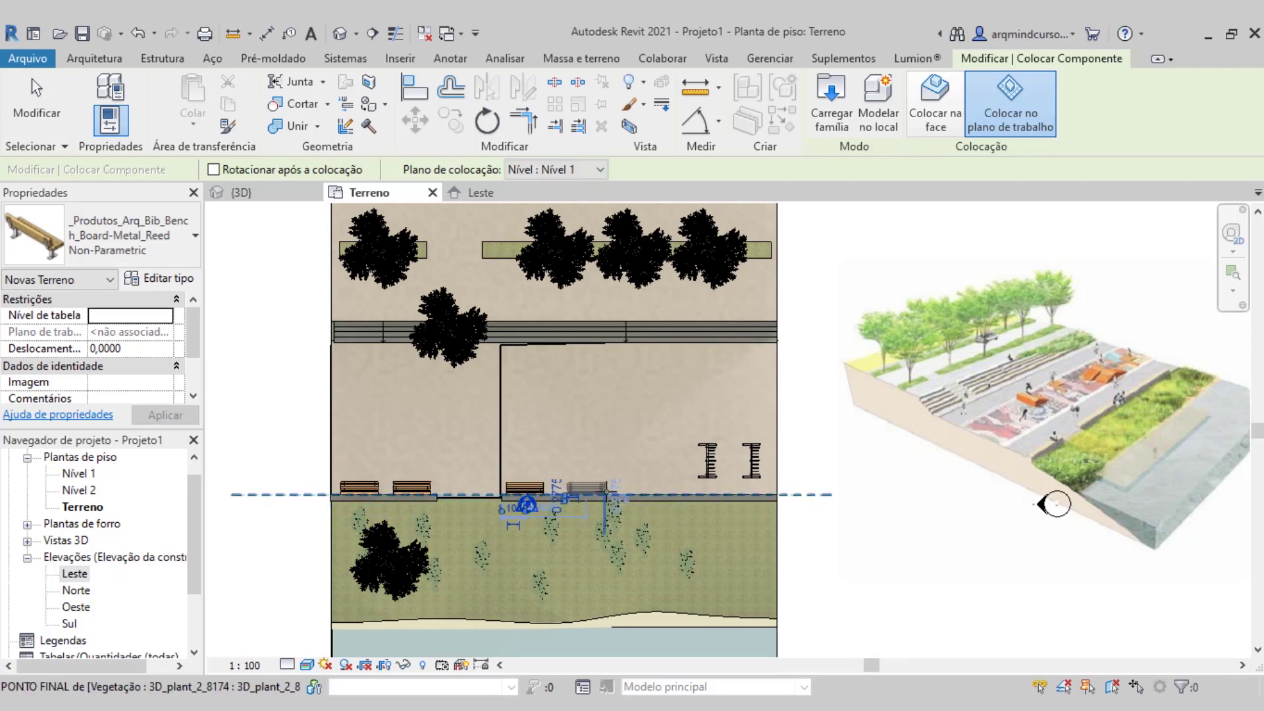
pyautogui.click(586, 488)
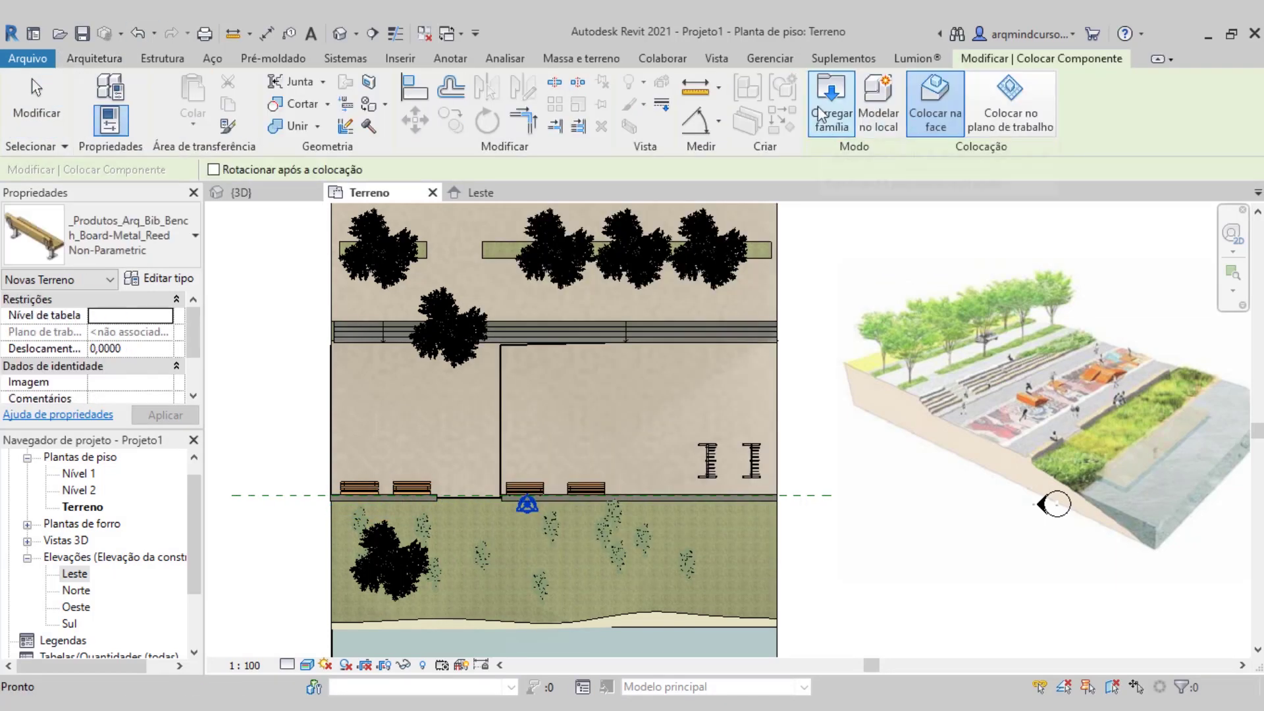
pyautogui.click(820, 113)
pyautogui.click(852, 208)
# Load Fountain_2635 from 10 - Fontes and place it on the upper terrace
pyautogui.scroll(-1, 601, 485)
pyautogui.doubleClick(619, 327)
pyautogui.click(483, 280)
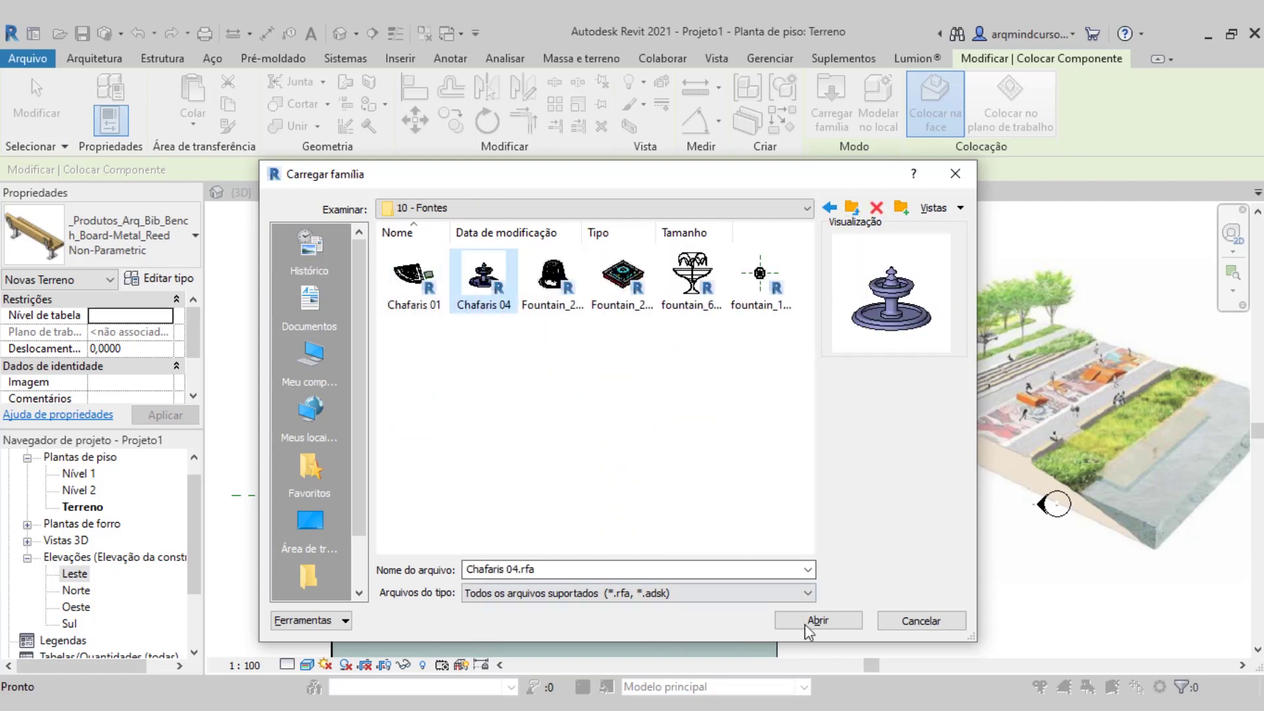
pyautogui.press('Right')
pyautogui.press('Right')
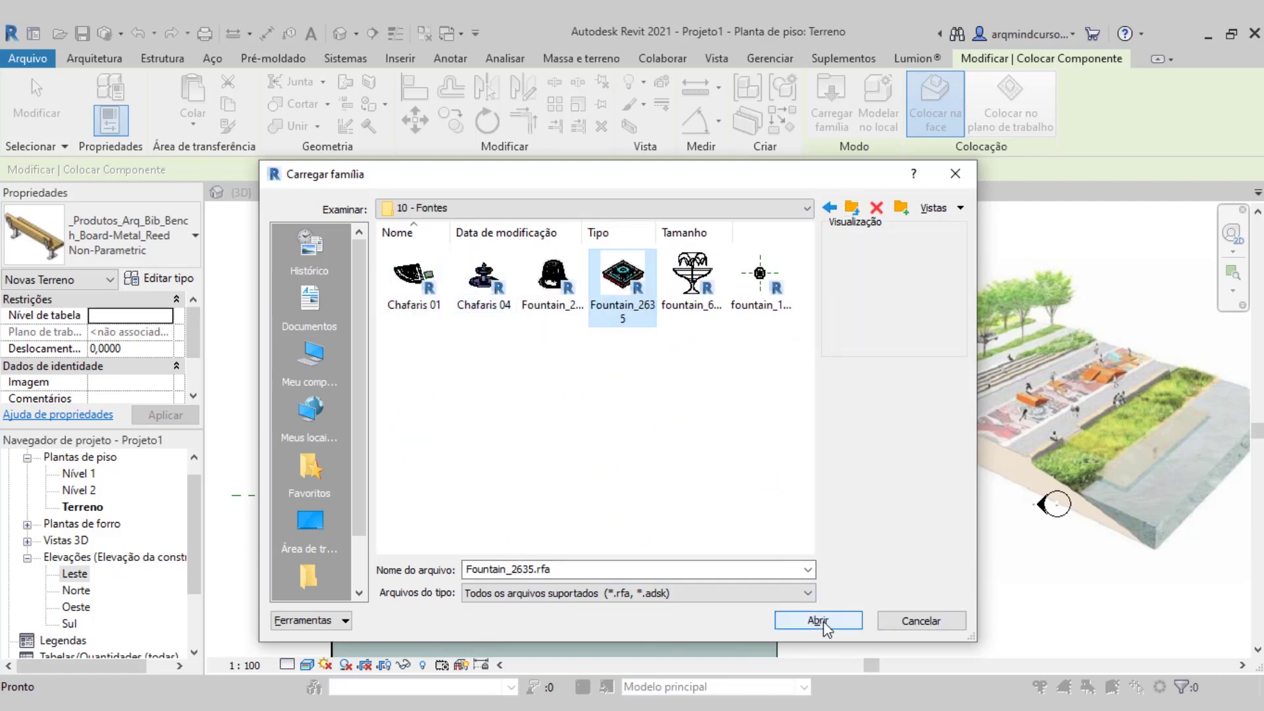
pyautogui.click(819, 621)
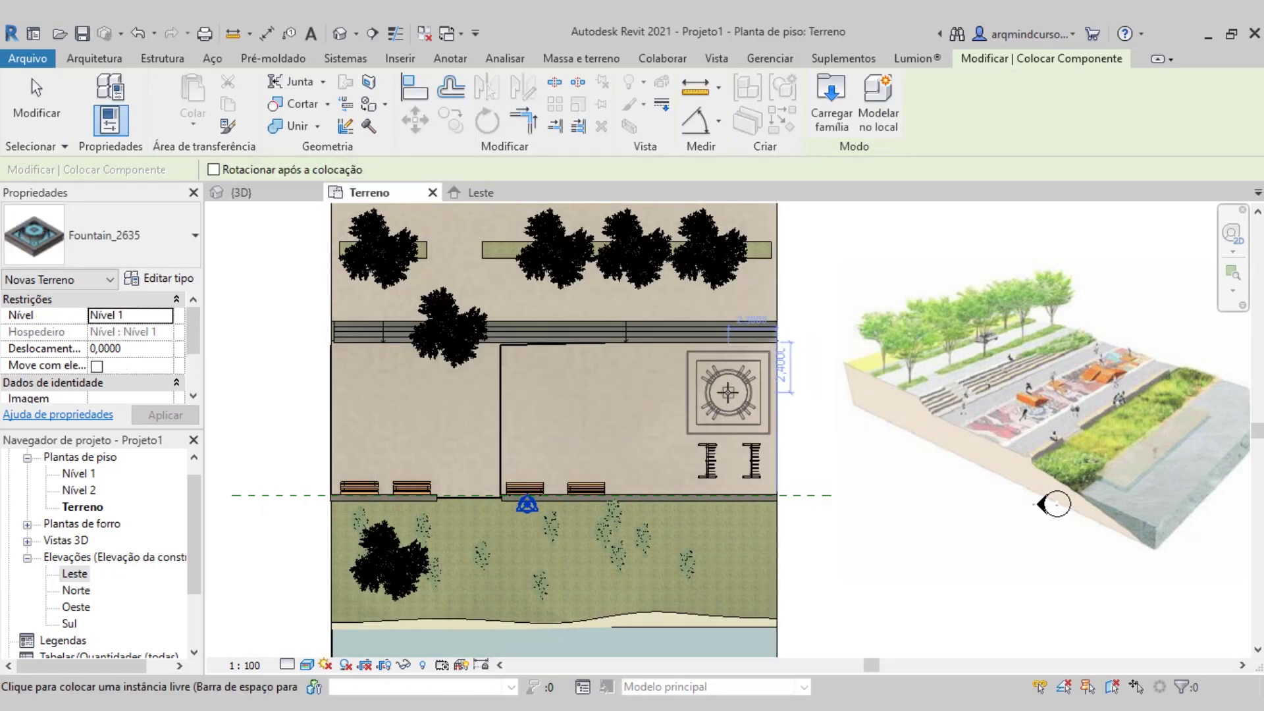
pyautogui.click(765, 470)
pyautogui.press('Escape')
pyautogui.press('Escape')
# Return to the 3D view and select the fountain and adjacent bike rack
pyautogui.press('3')
pyautogui.press('d')
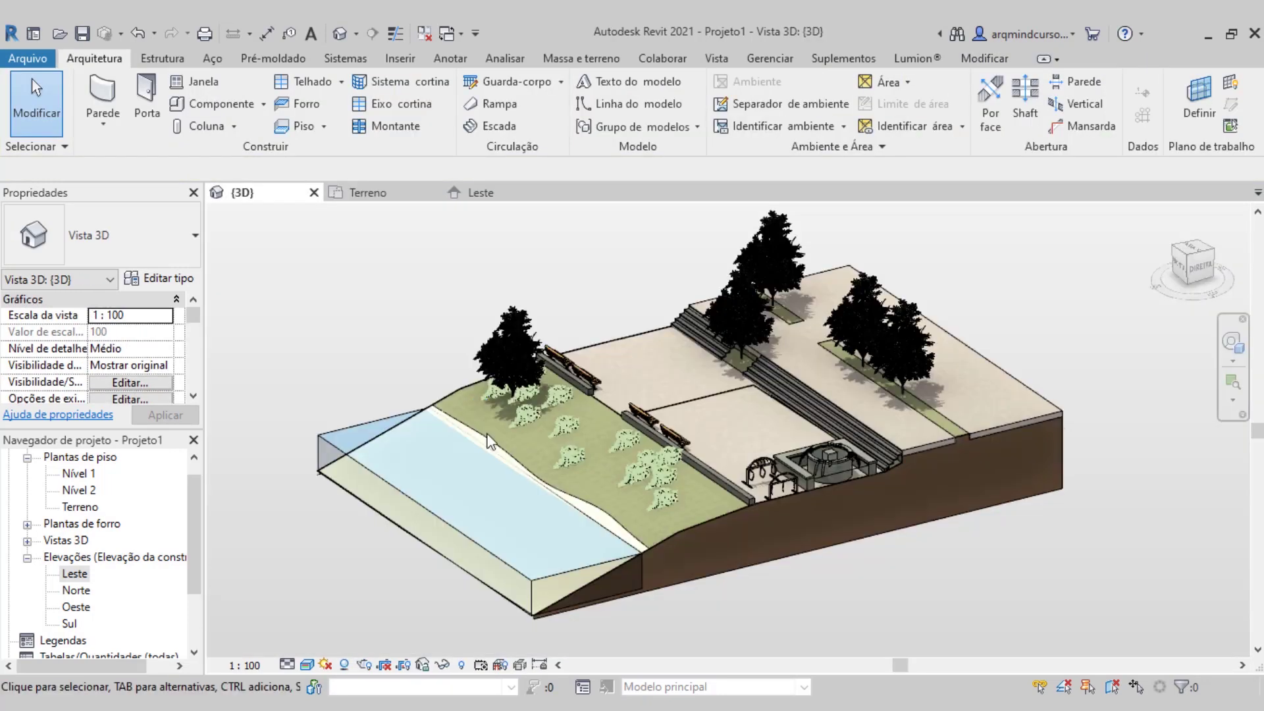
pyautogui.scroll(4, 697, 316)
pyautogui.click(698, 316)
pyautogui.click(652, 398)
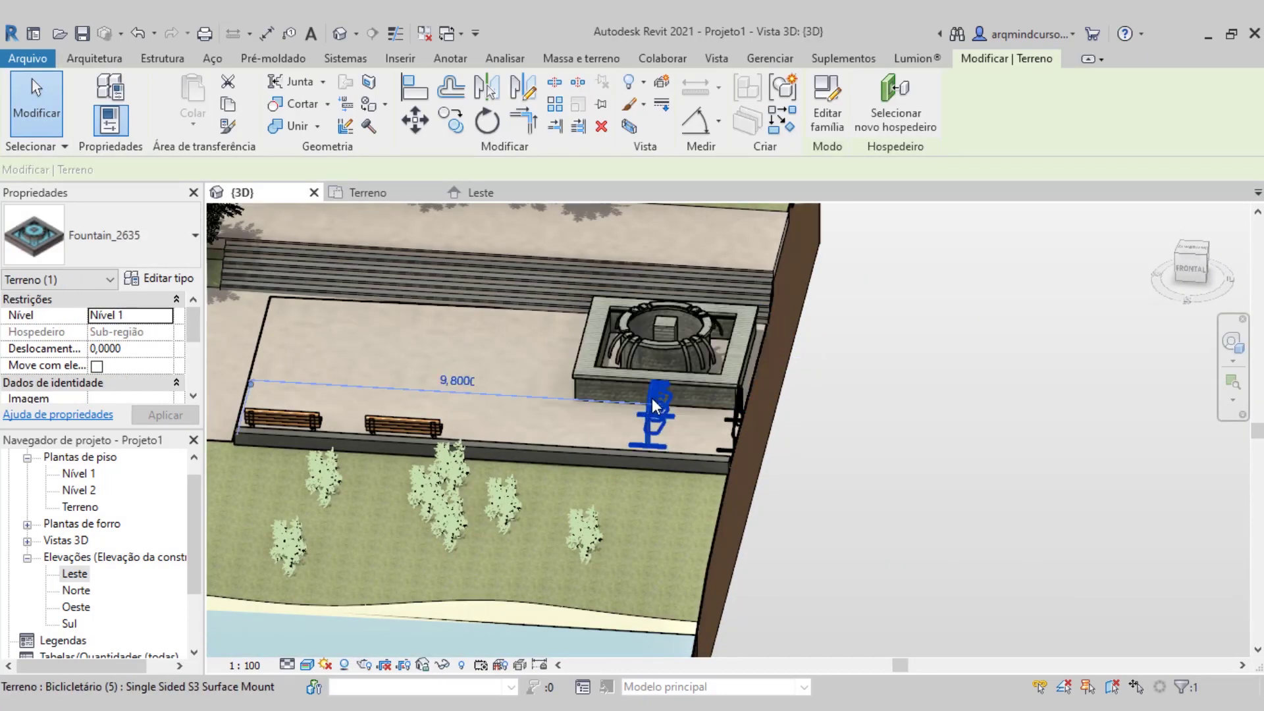
pyautogui.scroll(-5, 592, 389)
# In the Terreno plan, start Place Component (CM) and browse to the main family library
pyautogui.click(367, 192)
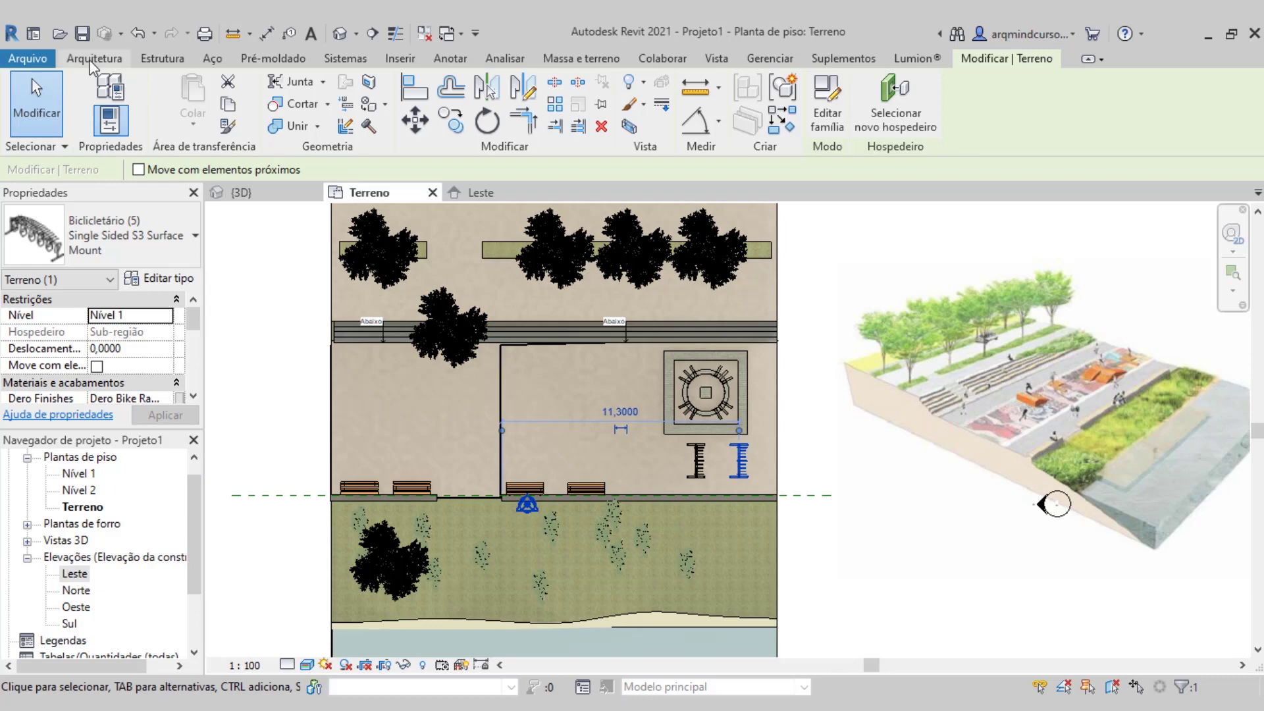
pyautogui.press('c')
pyautogui.press('m')
pyautogui.click(832, 104)
pyautogui.click(851, 207)
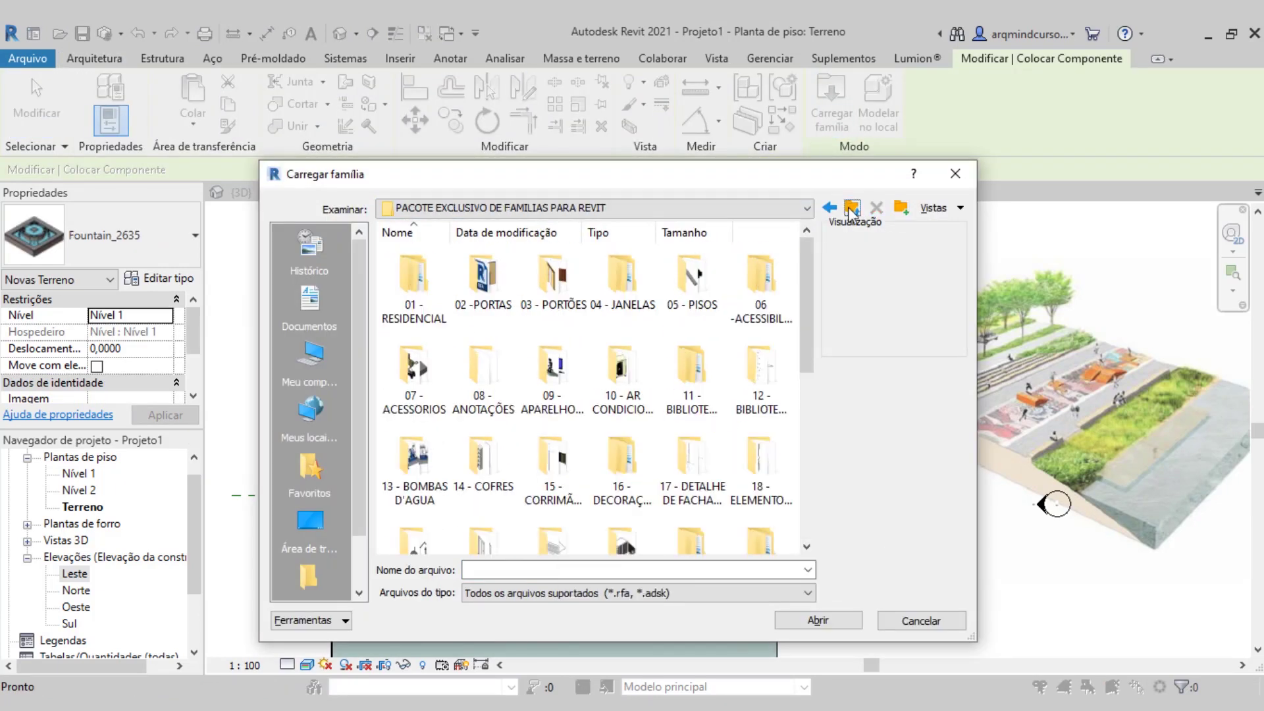
# Load the Mulher Sentada family and place the seated woman on the bench in 3D
pyautogui.scroll(-3, 724, 395)
pyautogui.scroll(-5, 652, 469)
pyautogui.scroll(-5, 651, 469)
pyautogui.scroll(-5, 654, 474)
pyautogui.click(692, 372)
pyautogui.scroll(-2, 692, 372)
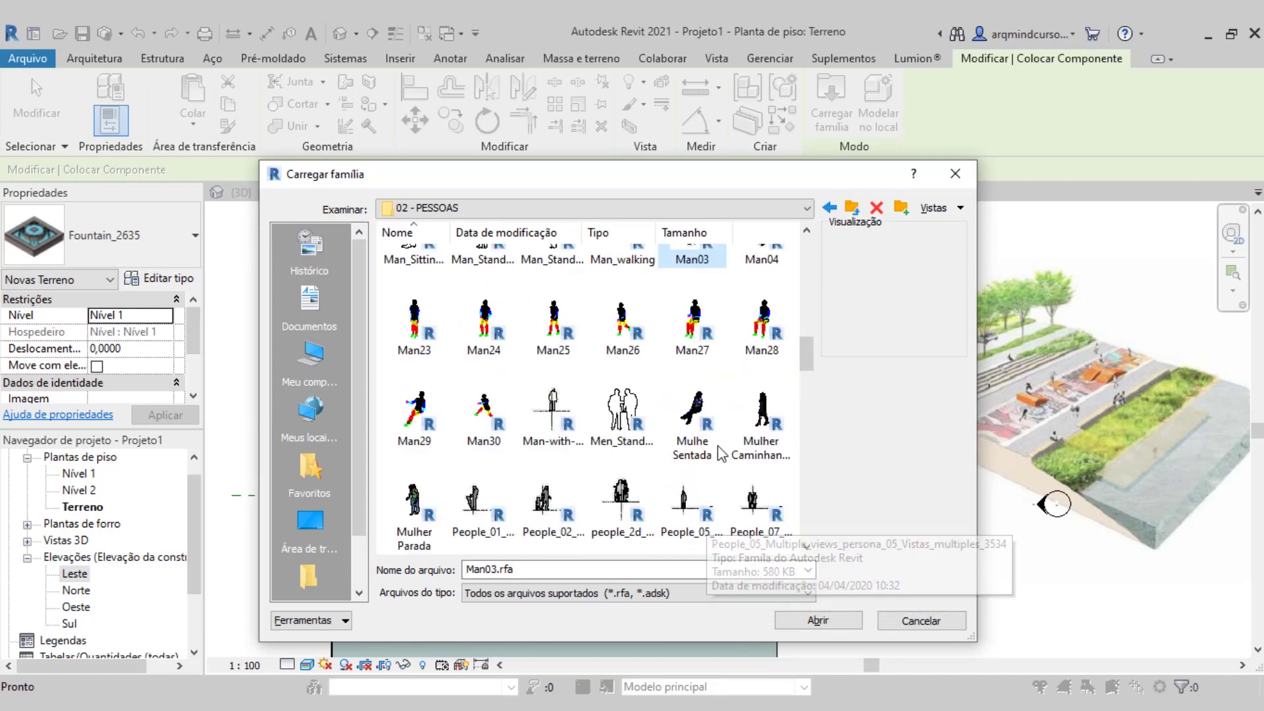
pyautogui.doubleClick(686, 422)
pyautogui.scroll(3, 415, 486)
pyautogui.scroll(2, 421, 491)
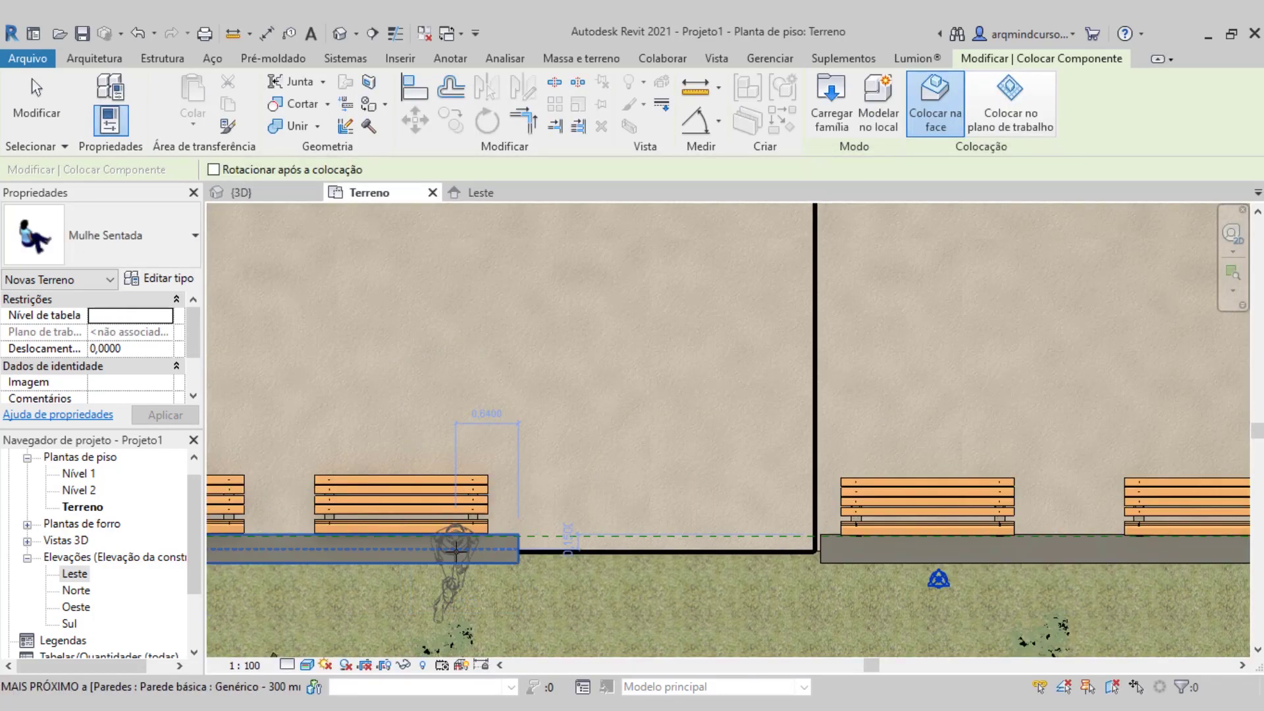
pyautogui.hotkey('ctrl', 'Tab')
pyautogui.click(412, 358)
pyautogui.press('Escape')
pyautogui.press('Escape')
# Lower the seated woman onto the bench with an Offset of -0,90
pyautogui.scroll(3, 411, 357)
pyautogui.click(438, 336)
pyautogui.keyDown('shift'); pyautogui.moveTo(437, 336); pyautogui.dragTo(626, 528, button='middle'); pyautogui.keyUp('shift')
pyautogui.hotkey('ctrl', 'Tab')
pyautogui.scroll(3, 652, 408)
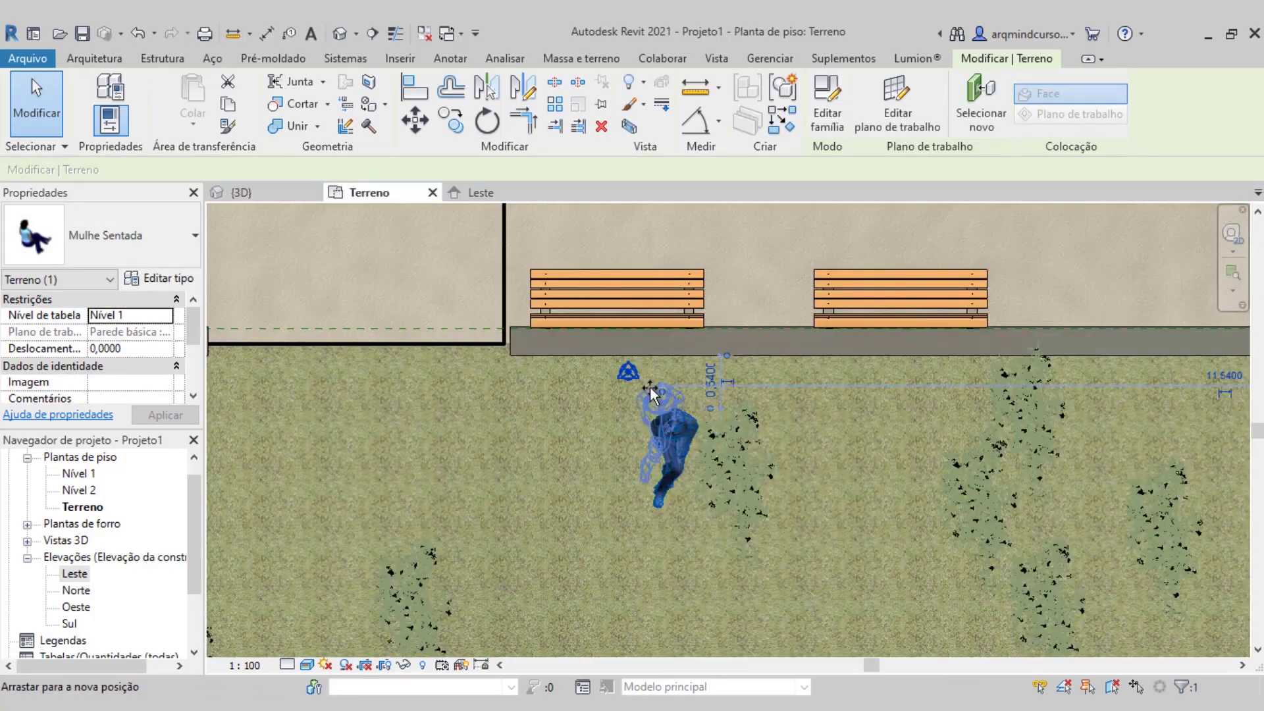
pyautogui.hotkey('ctrl', 'Tab')
pyautogui.click(982, 99)
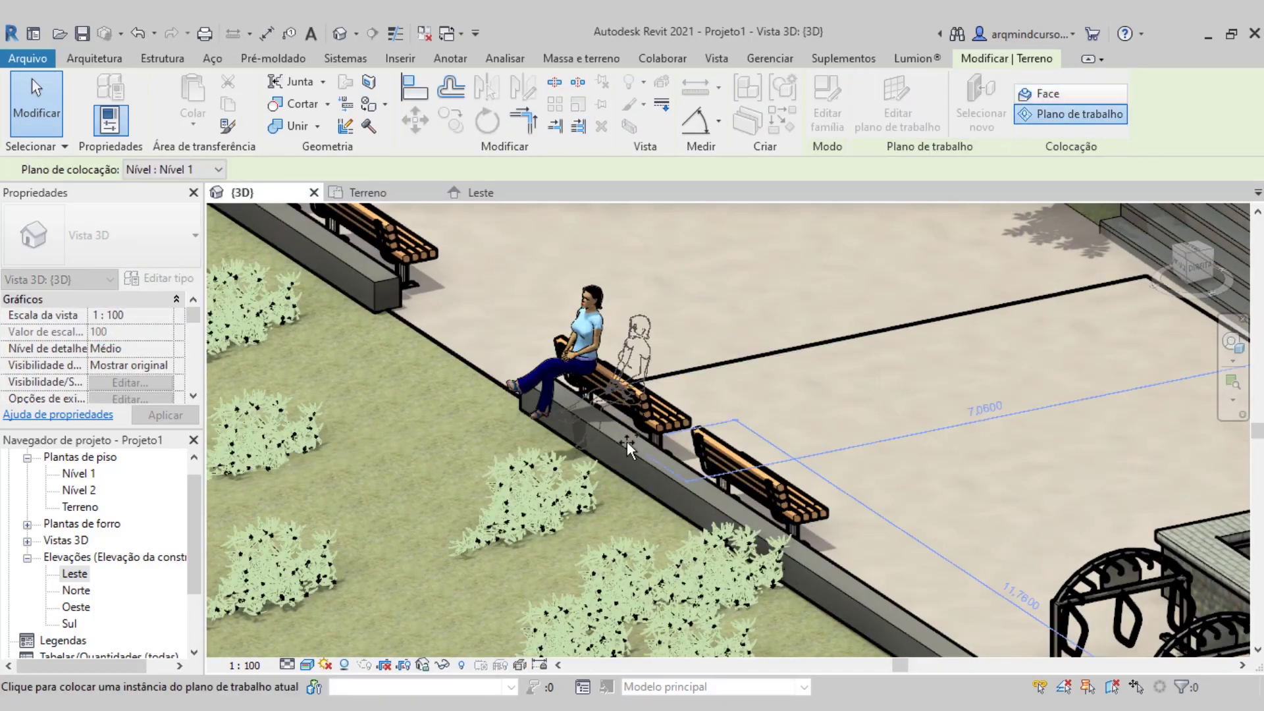
pyautogui.click(607, 429)
pyautogui.press('Escape')
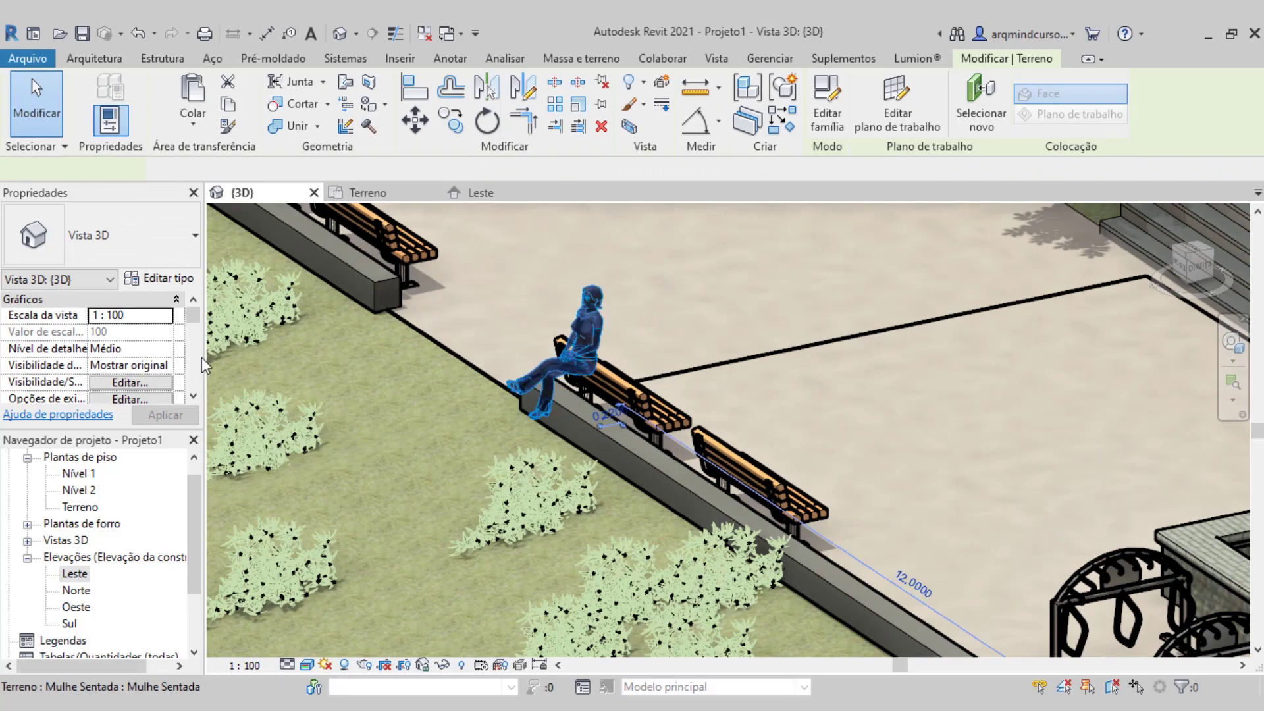
pyautogui.write('-0,9')
pyautogui.press('Return')
pyautogui.doubleClick(105, 347)
pyautogui.click(165, 416)
# Load the Homem Caminhando 01 walking-man family
pyautogui.press('Escape')
pyautogui.scroll(-3, 648, 467)
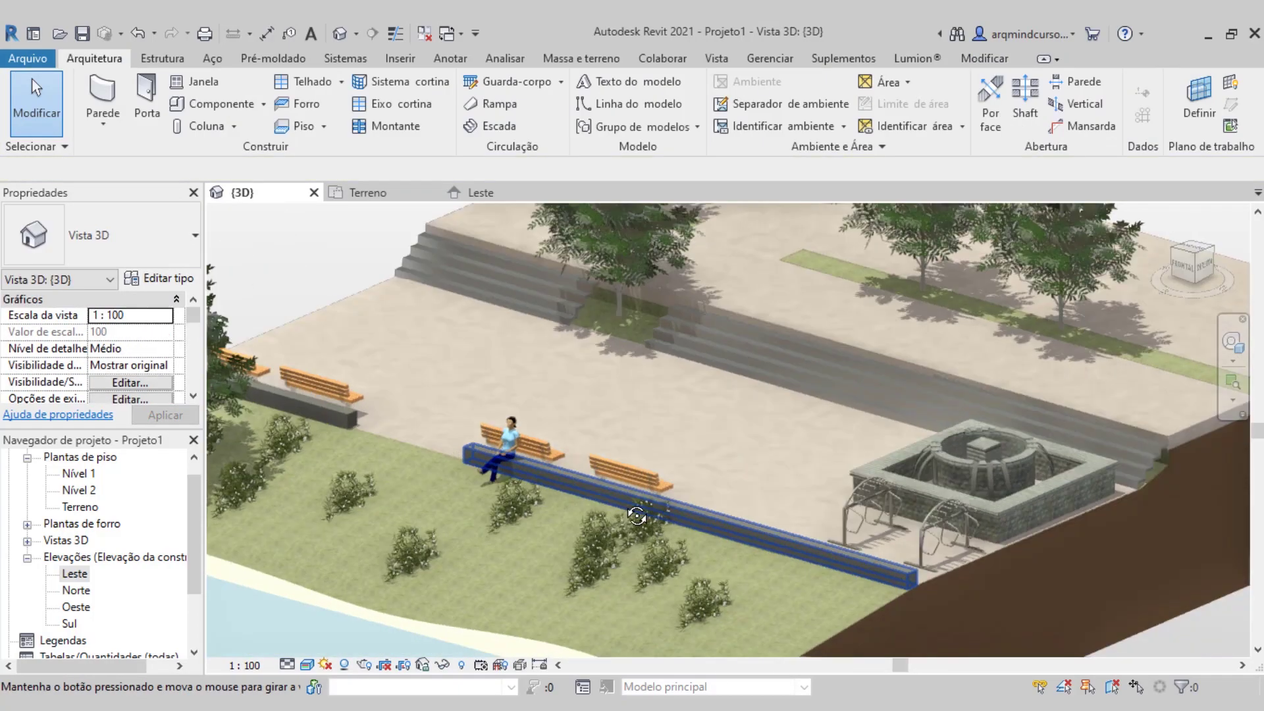
pyautogui.scroll(-2, 647, 467)
pyautogui.click(204, 103)
pyautogui.click(832, 105)
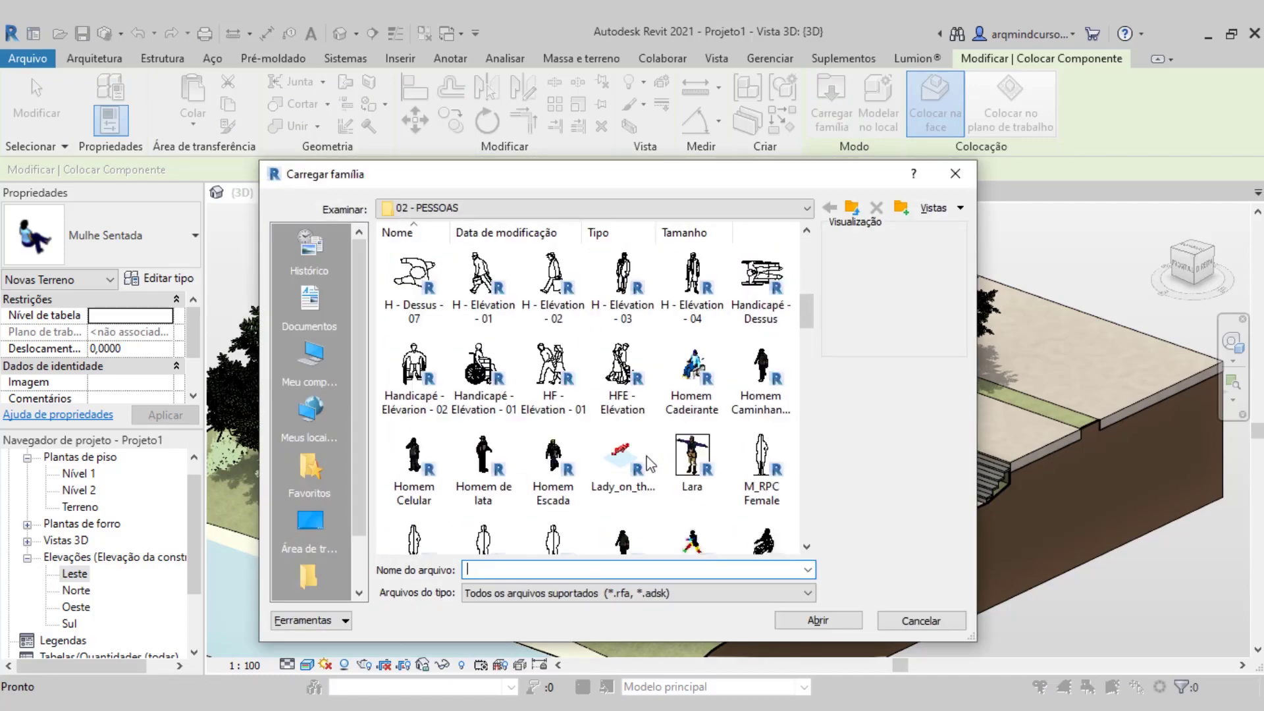
pyautogui.click(760, 270)
pyautogui.press('Return')
# Place four Homem Caminhando 01 figures across the plaza in the Terreno plan
pyautogui.click(369, 193)
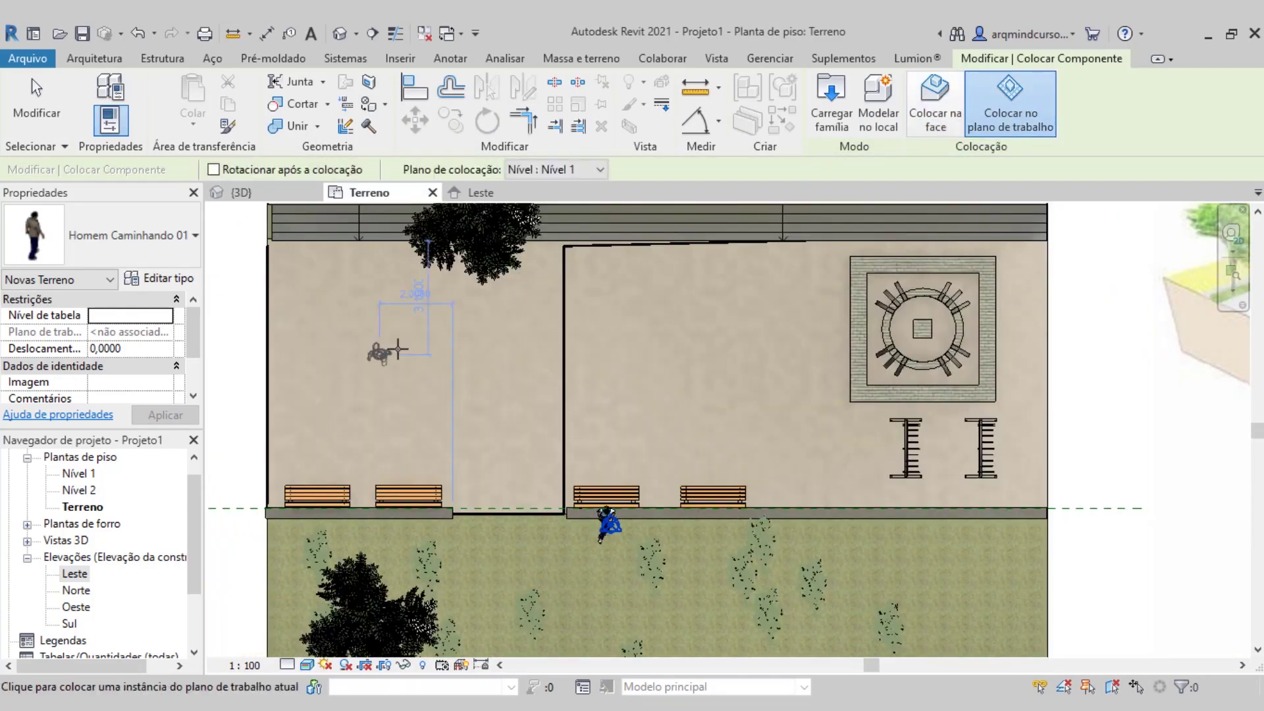
pyautogui.scroll(2, 398, 347)
pyautogui.click(379, 368)
pyautogui.click(657, 280)
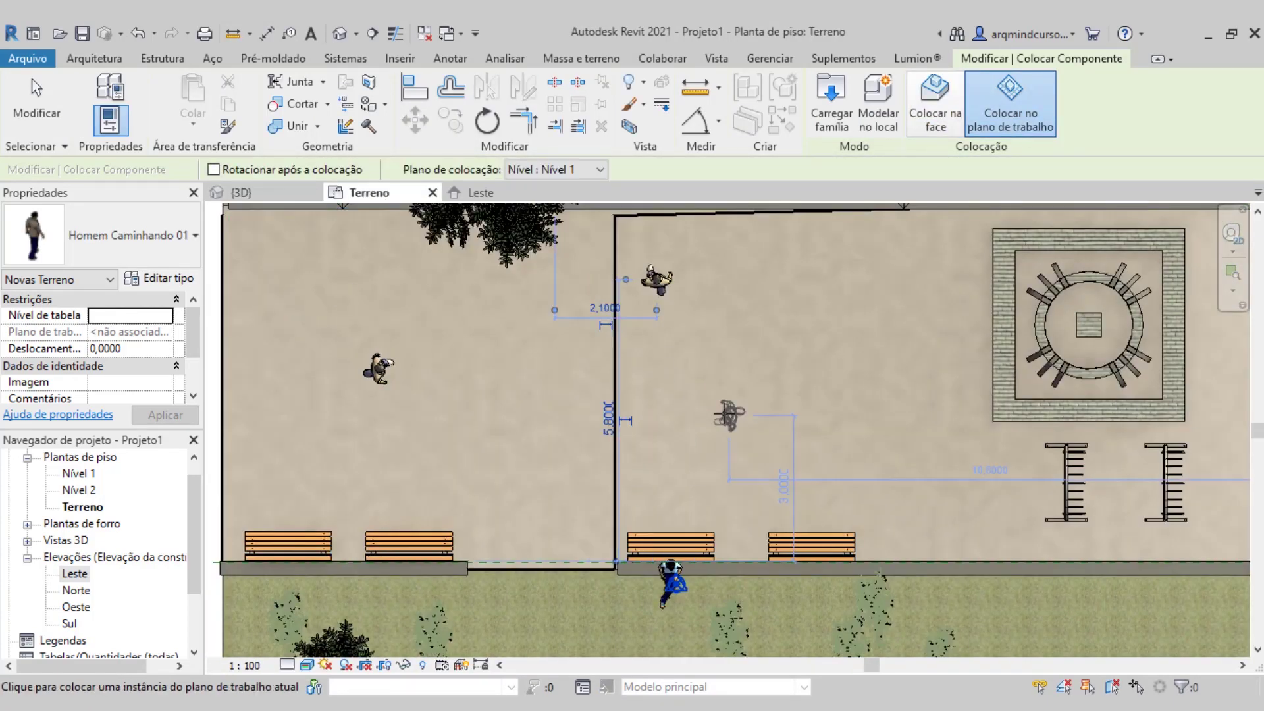
pyautogui.click(433, 376)
pyautogui.click(824, 412)
pyautogui.scroll(-2, 659, 329)
pyautogui.press('Escape')
pyautogui.click(241, 192)
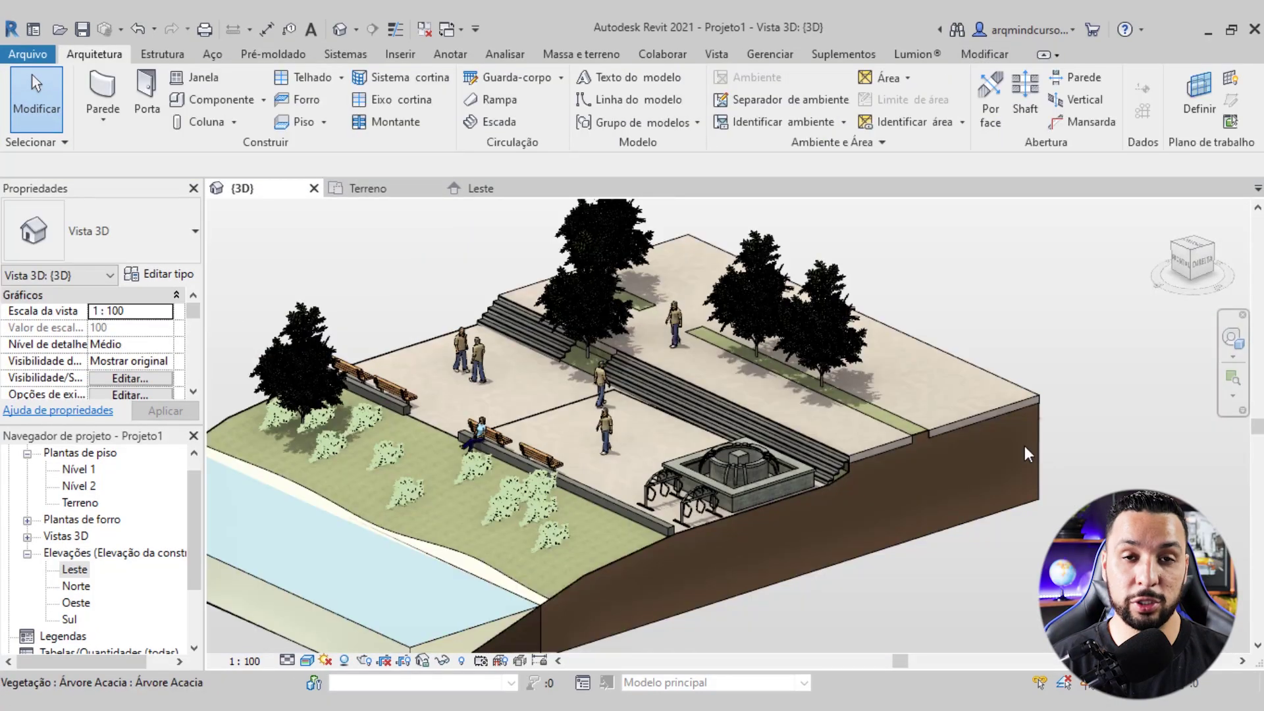
# Zoom out, orbit and pan the 3D view until the whole riverside site is framed
pyautogui.scroll(-2, 1024, 445)
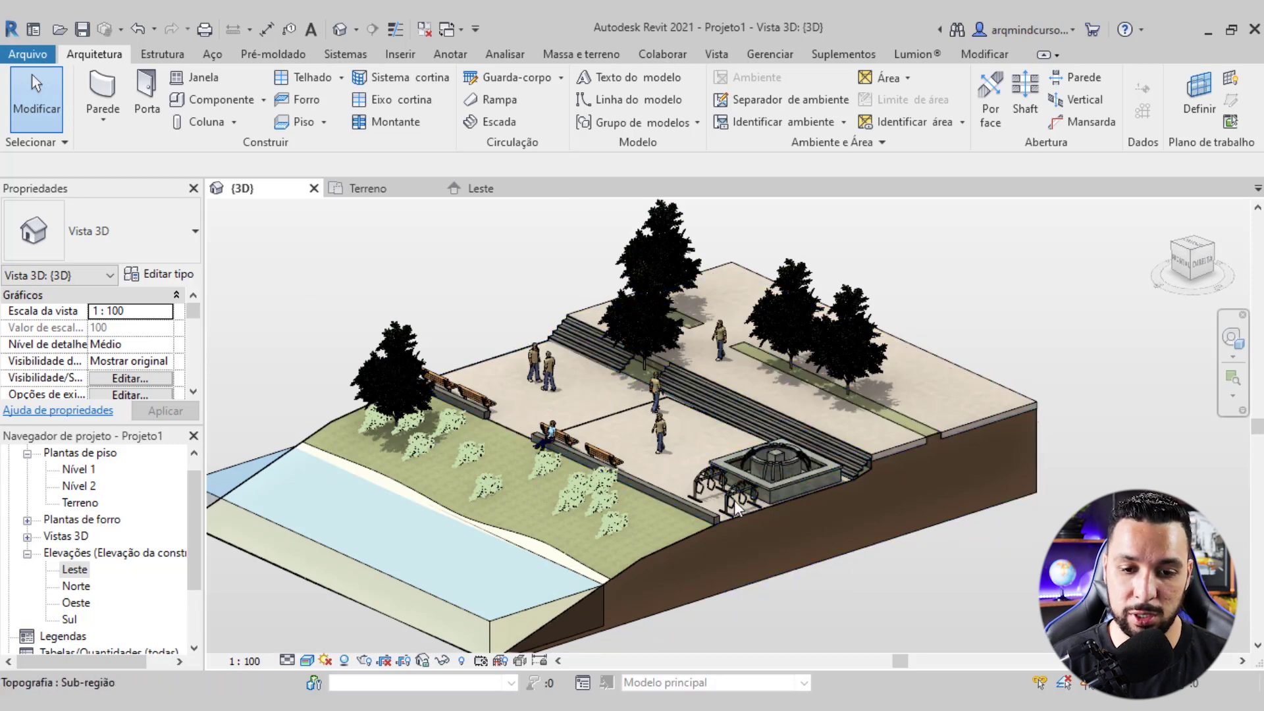
pyautogui.scroll(-2, 728, 519)
pyautogui.scroll(-2, 718, 566)
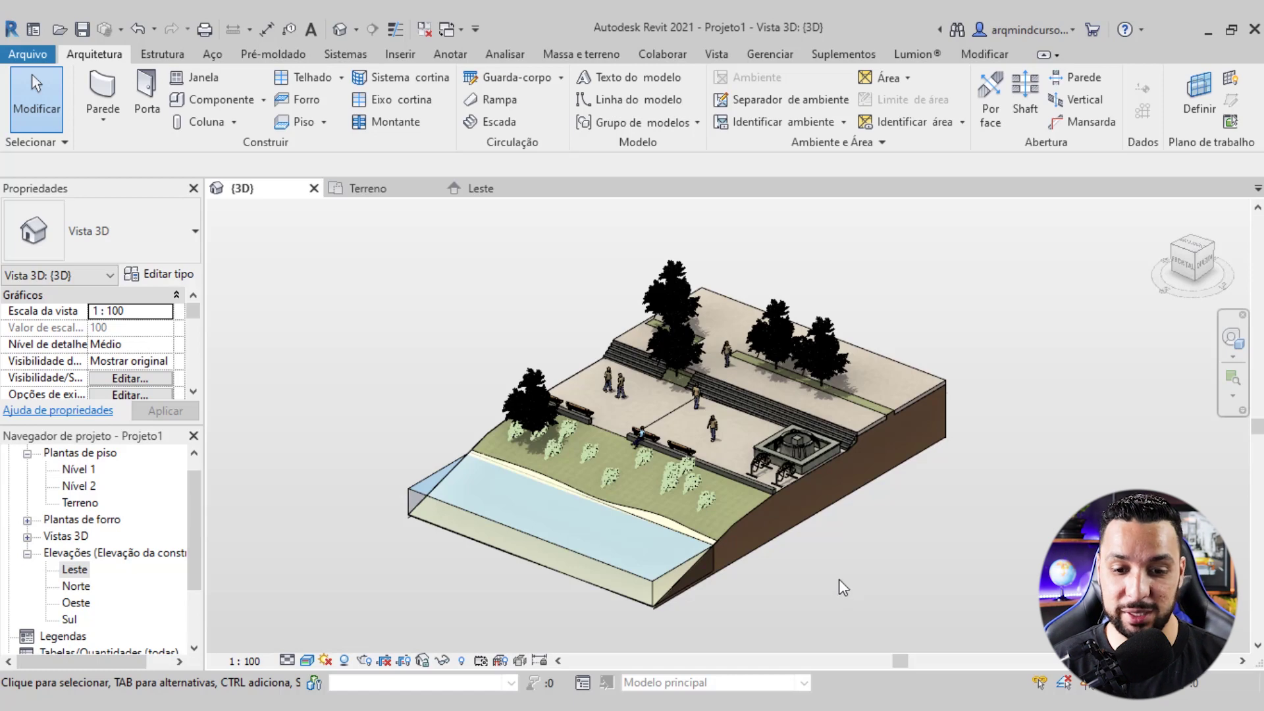
pyautogui.scroll(1, 770, 570)
pyautogui.keyDown('shift'); pyautogui.moveTo(800, 580); pyautogui.dragTo(782, 583, button='middle'); pyautogui.keyUp('shift')
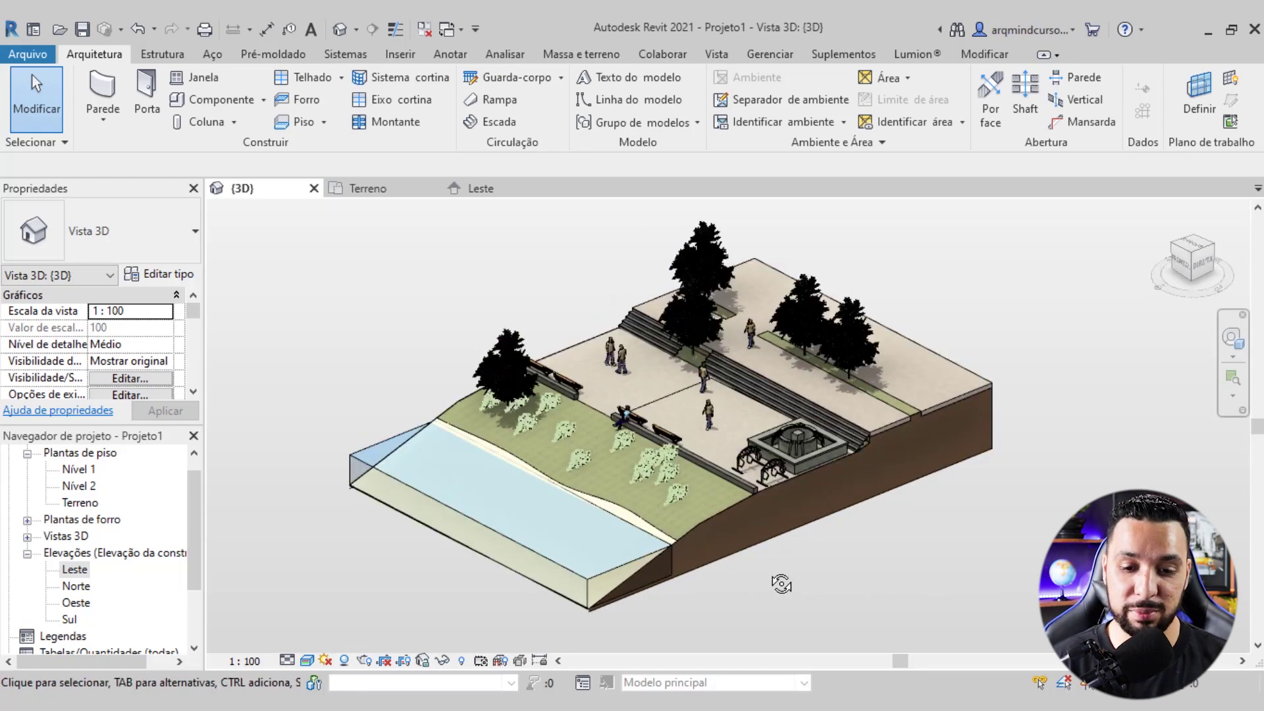
pyautogui.moveTo(781, 583); pyautogui.dragTo(782, 587, button='middle')
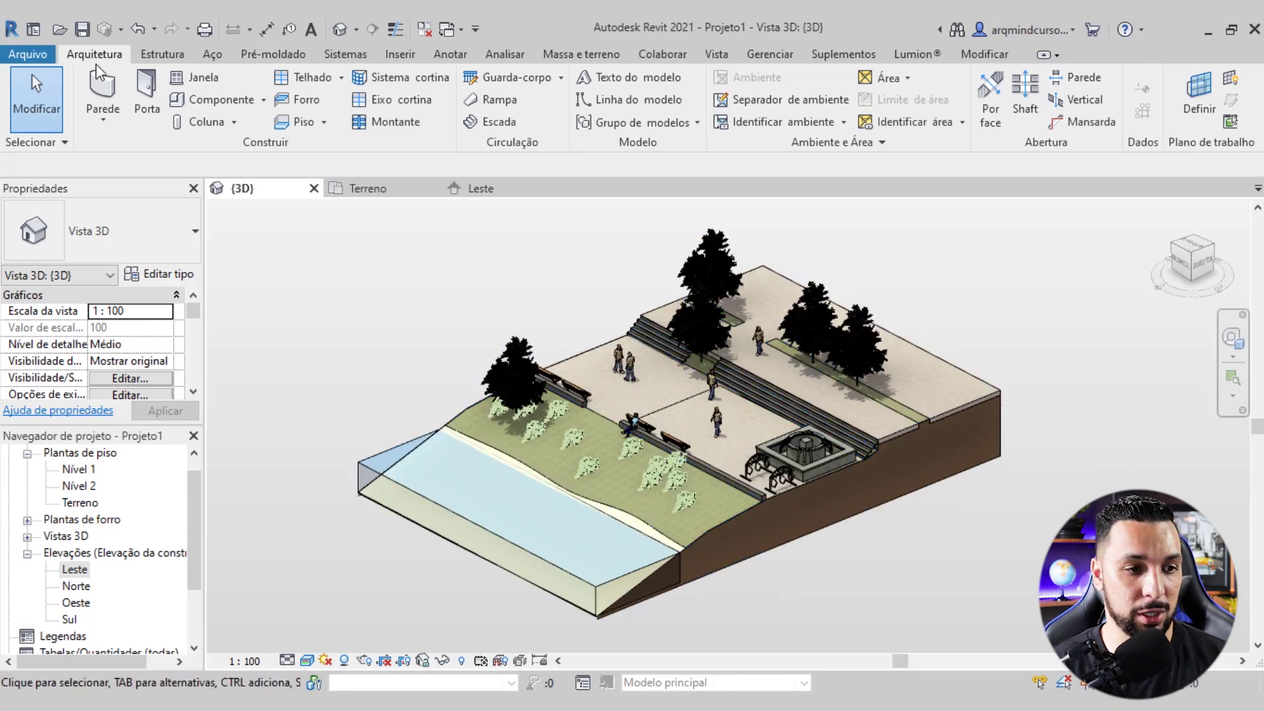
pyautogui.hotkey('alt', 'f')
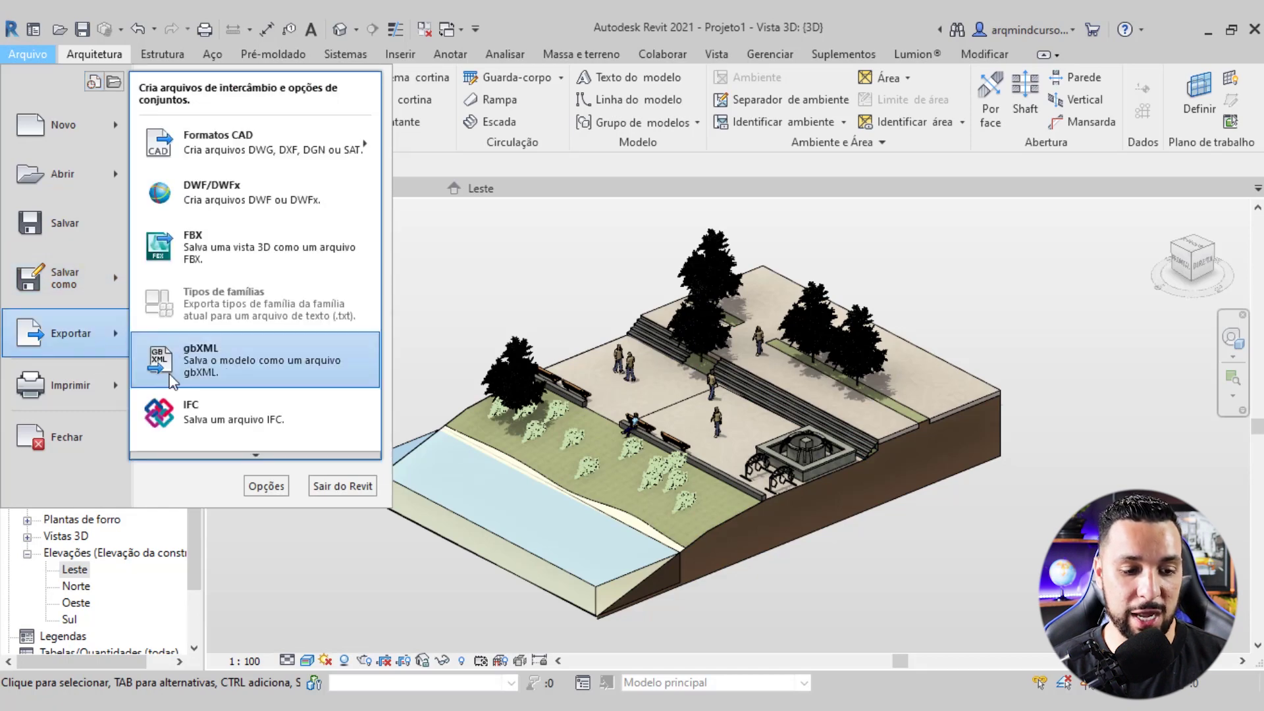
pyautogui.moveTo(65, 333)
pyautogui.moveTo(254, 338)
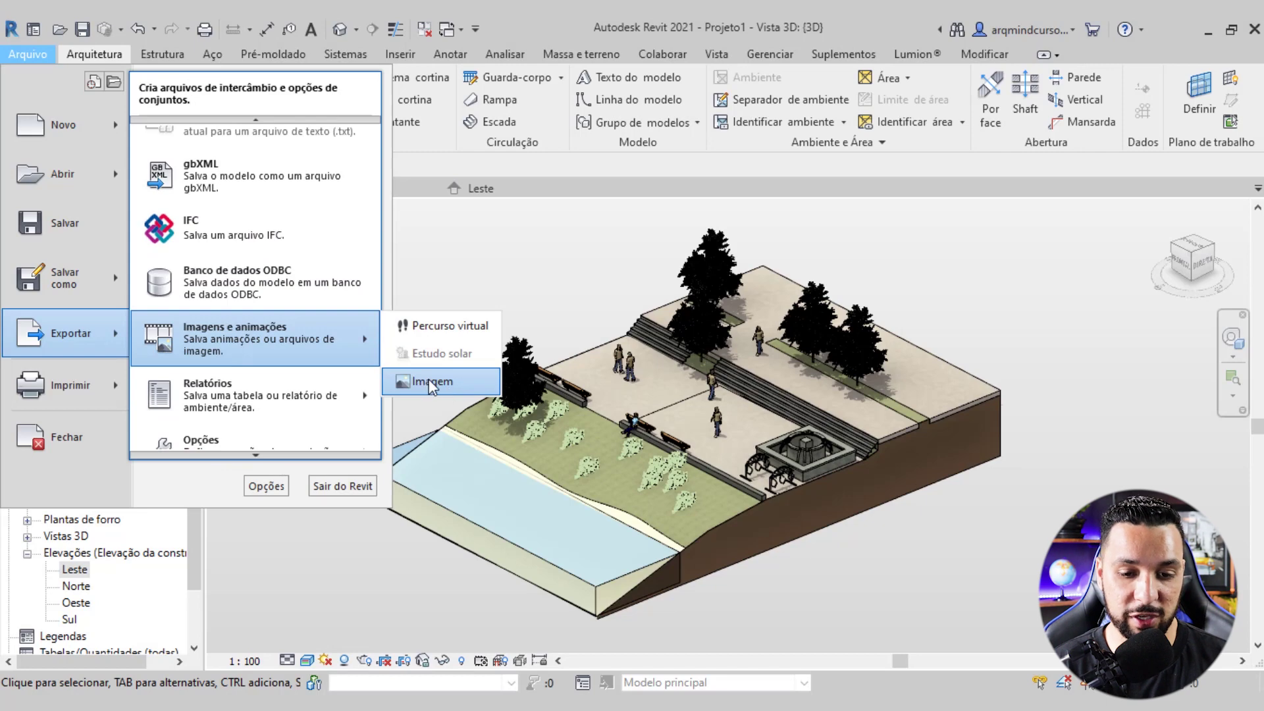
# Set the image export to save on the Desktop as Diagrama 3d Paisagistico
pyautogui.click(433, 382)
pyautogui.click(870, 181)
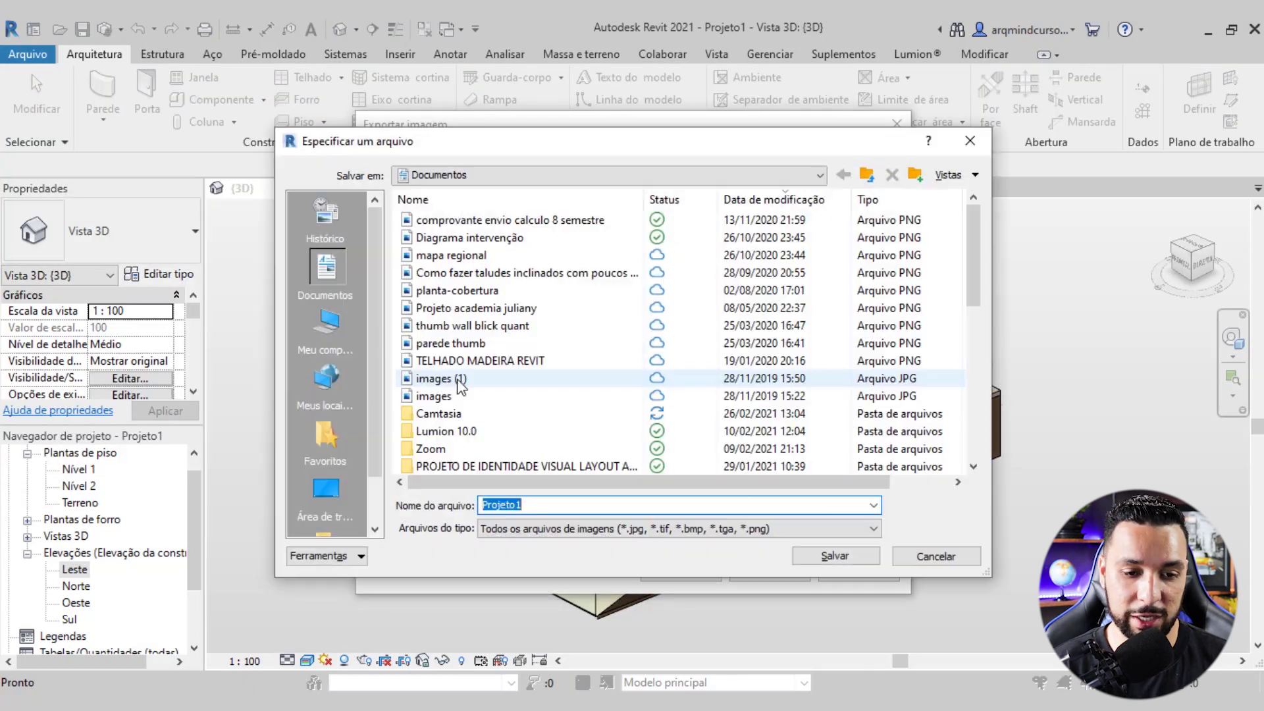
pyautogui.click(338, 496)
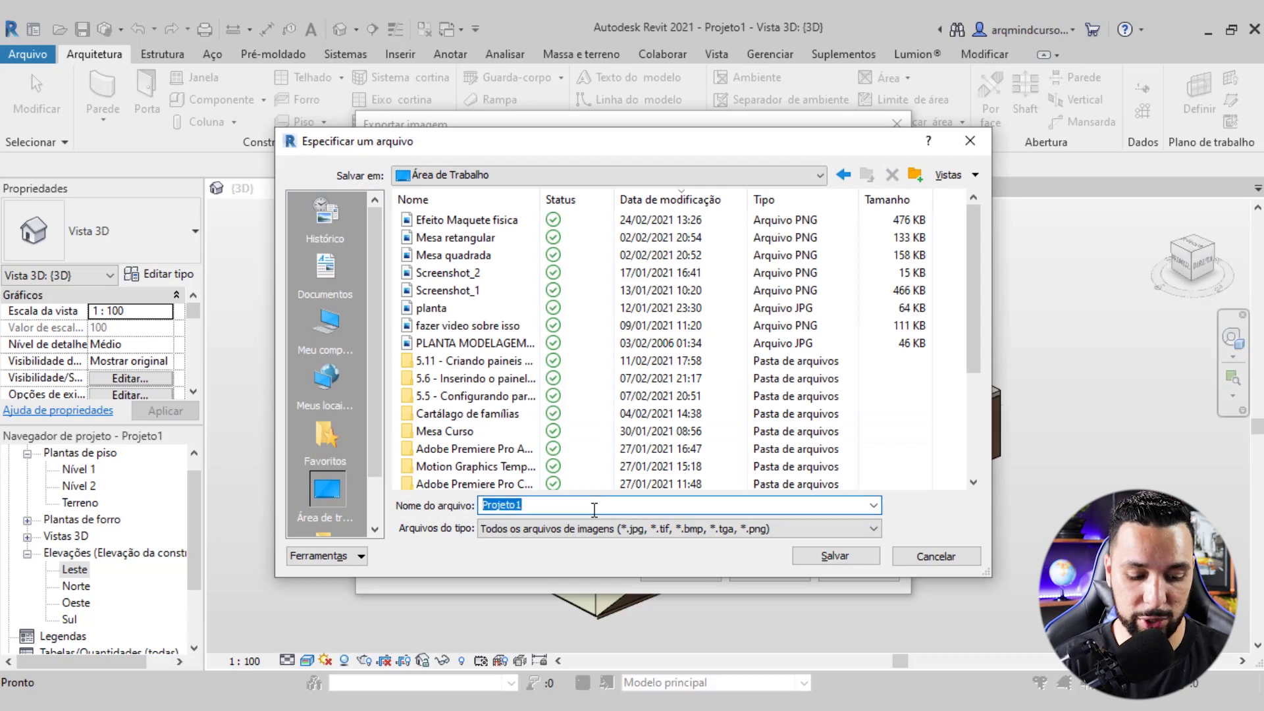
pyautogui.write('Diagrama ')
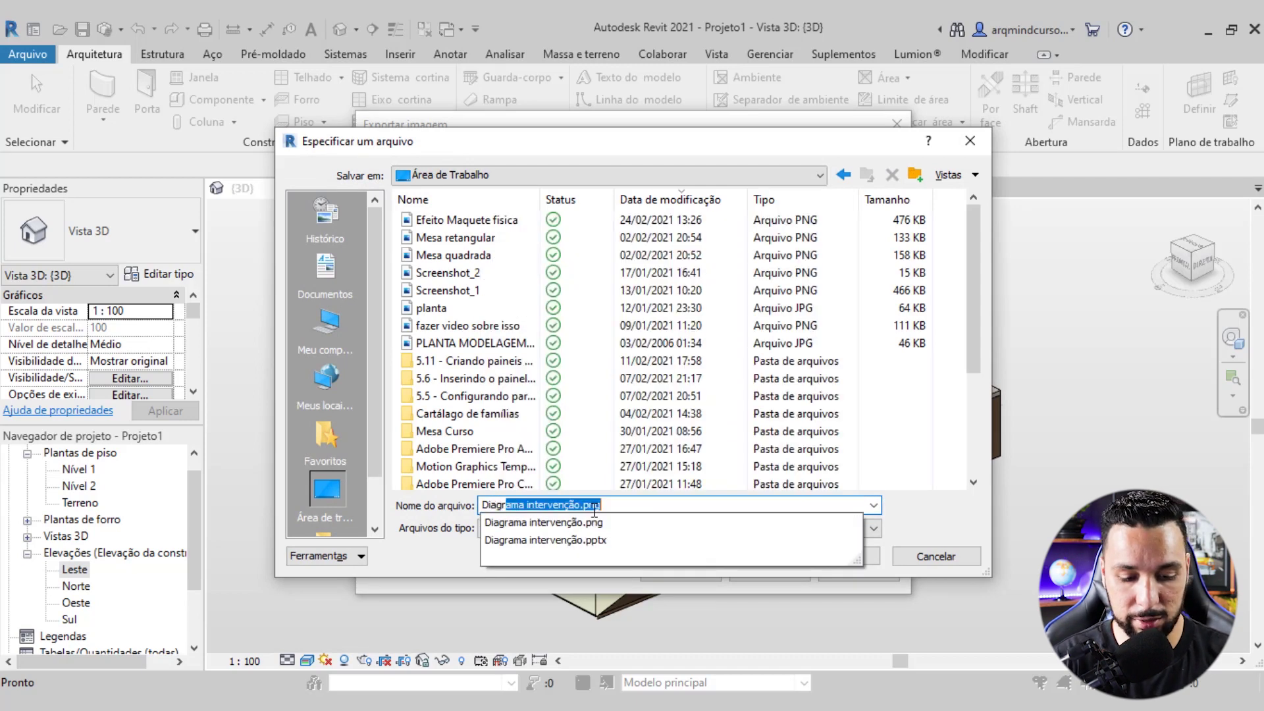
pyautogui.write('3d Paisagistic')
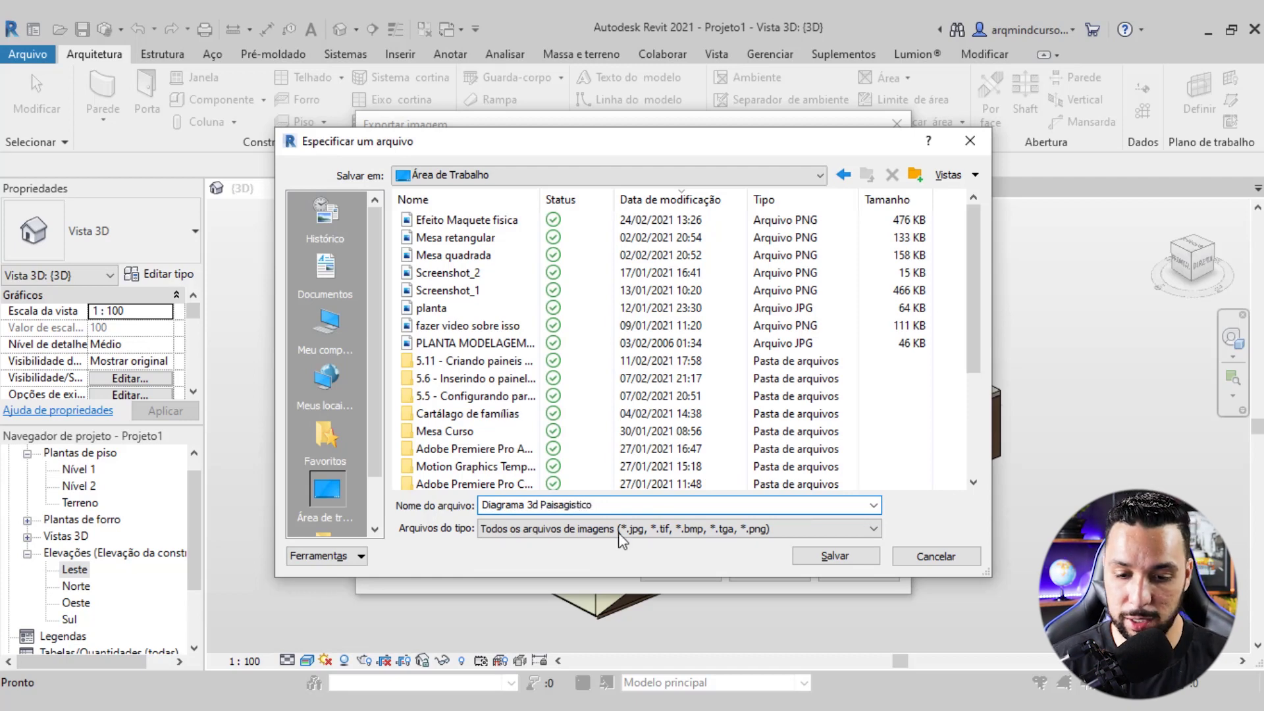
pyautogui.click(865, 559)
pyautogui.write('1080')
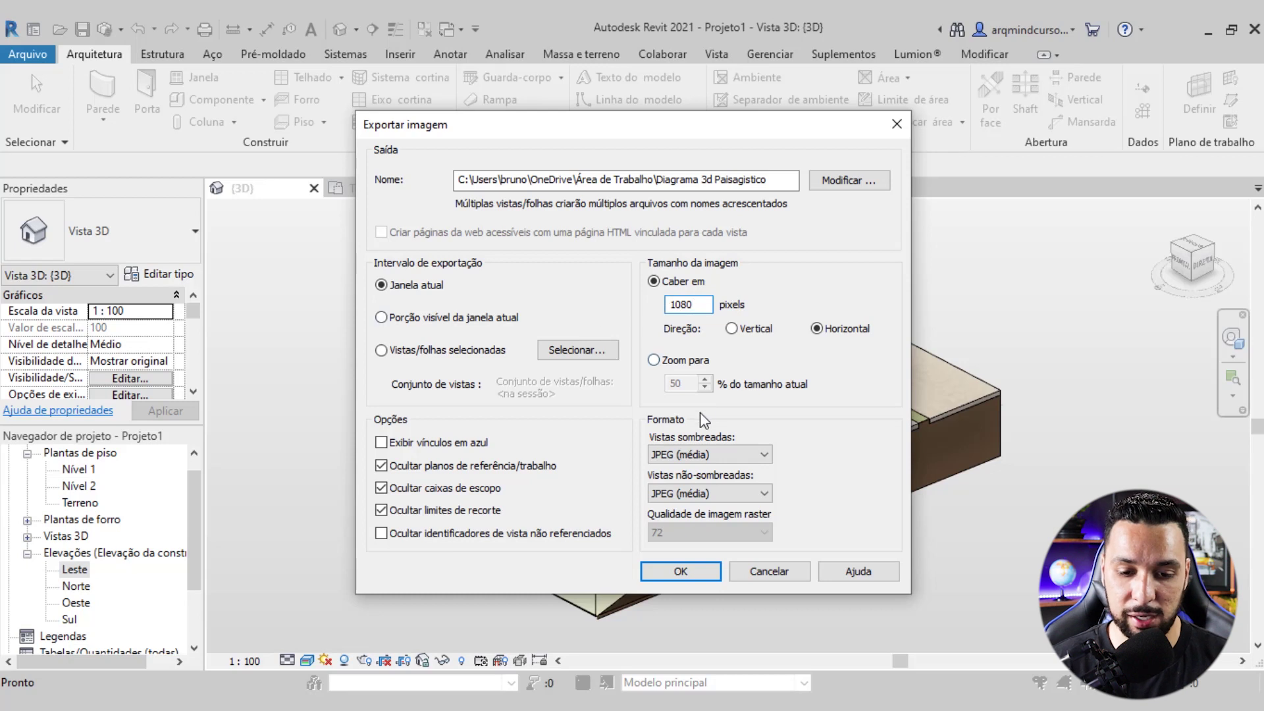
# Use PNG for shaded and non-shaded views at 1080 px and run the export
pyautogui.click(698, 456)
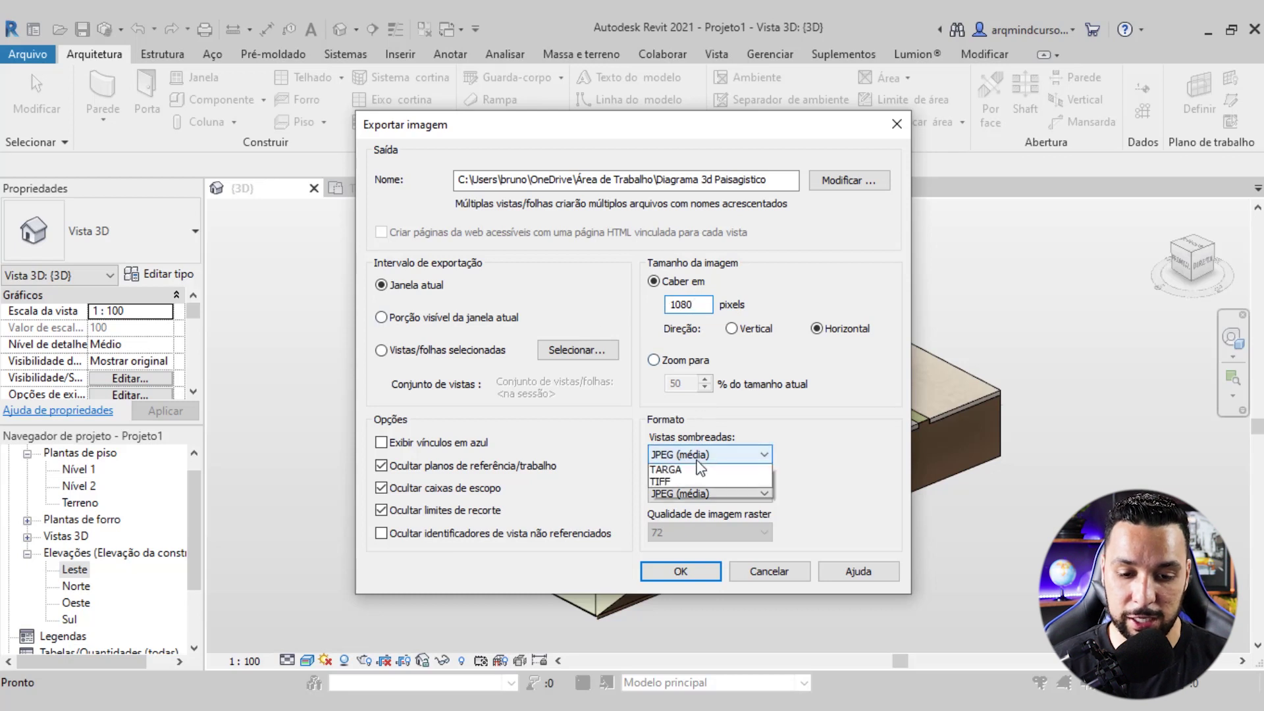
pyautogui.click(695, 521)
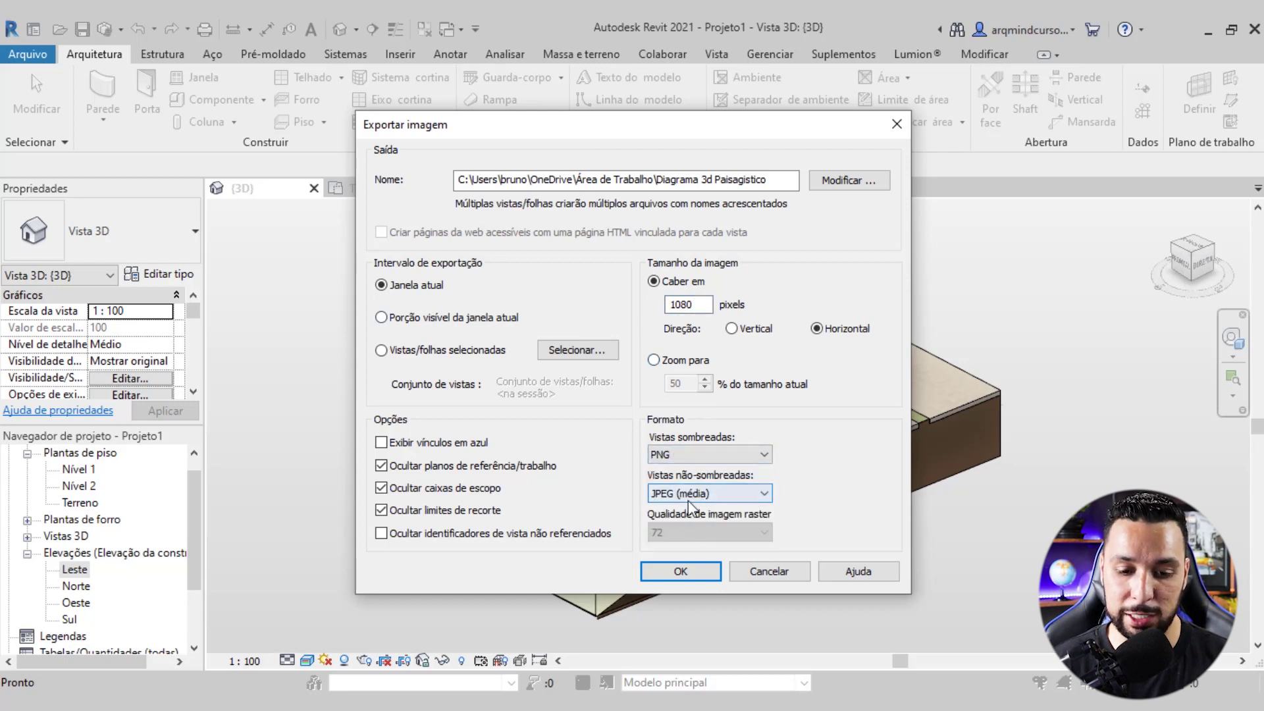
pyautogui.click(691, 501)
pyautogui.click(670, 557)
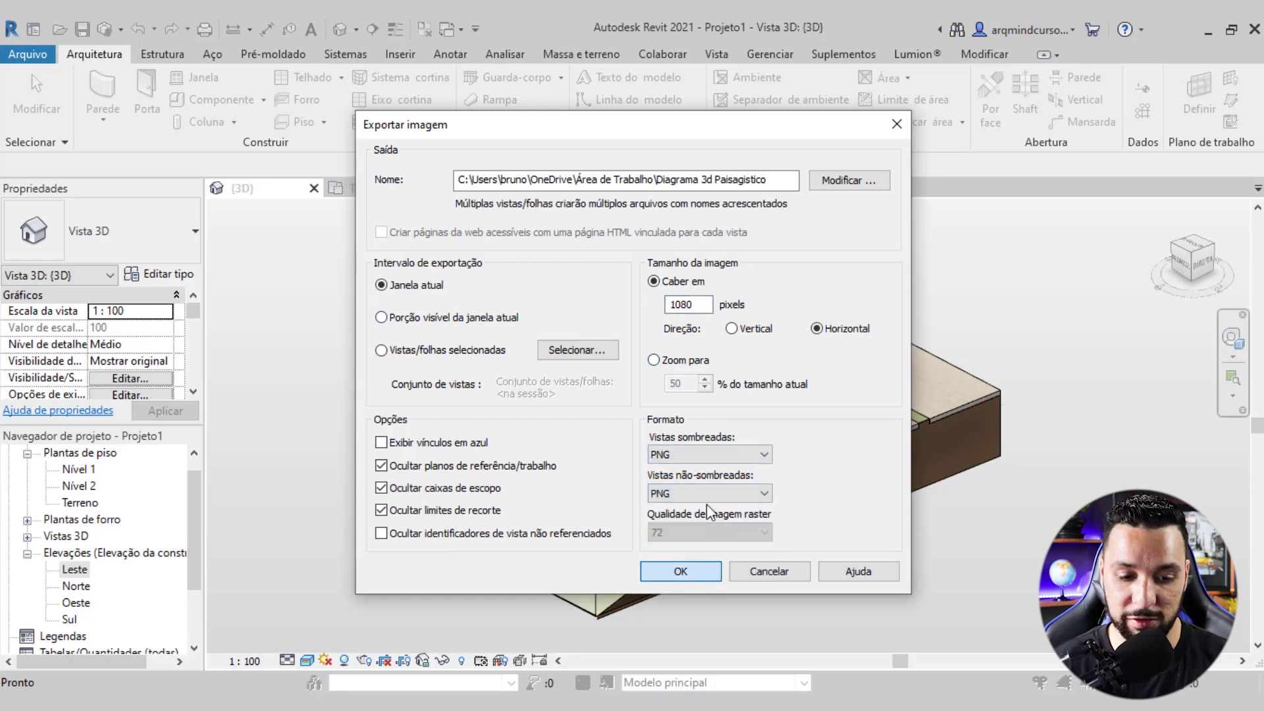
pyautogui.press('Return')
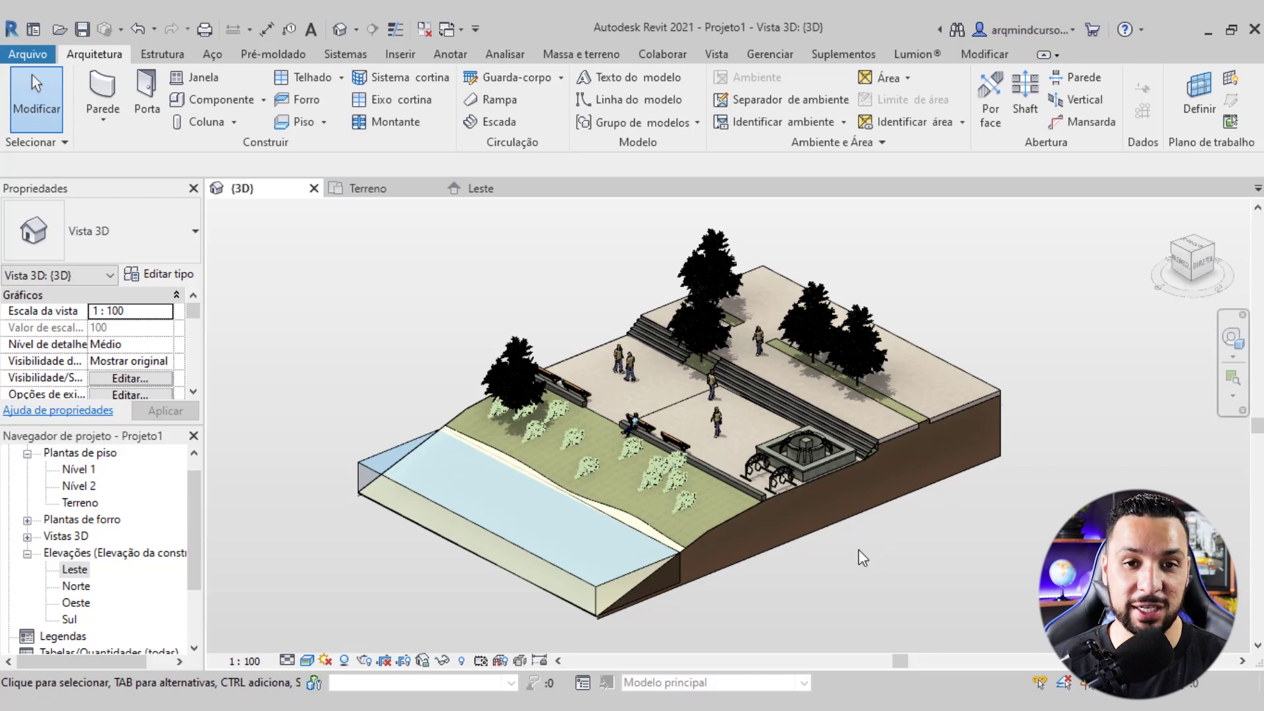
# Render the 3D view at Printer 150 DPI with Média quality
pyautogui.moveTo(832, 577)
pyautogui.keyDown('shift'); pyautogui.mouseDown(button='middle')
pyautogui.moveTo(860, 607)
pyautogui.moveTo(795, 592)
pyautogui.mouseUp(button='middle'); pyautogui.keyUp('shift')
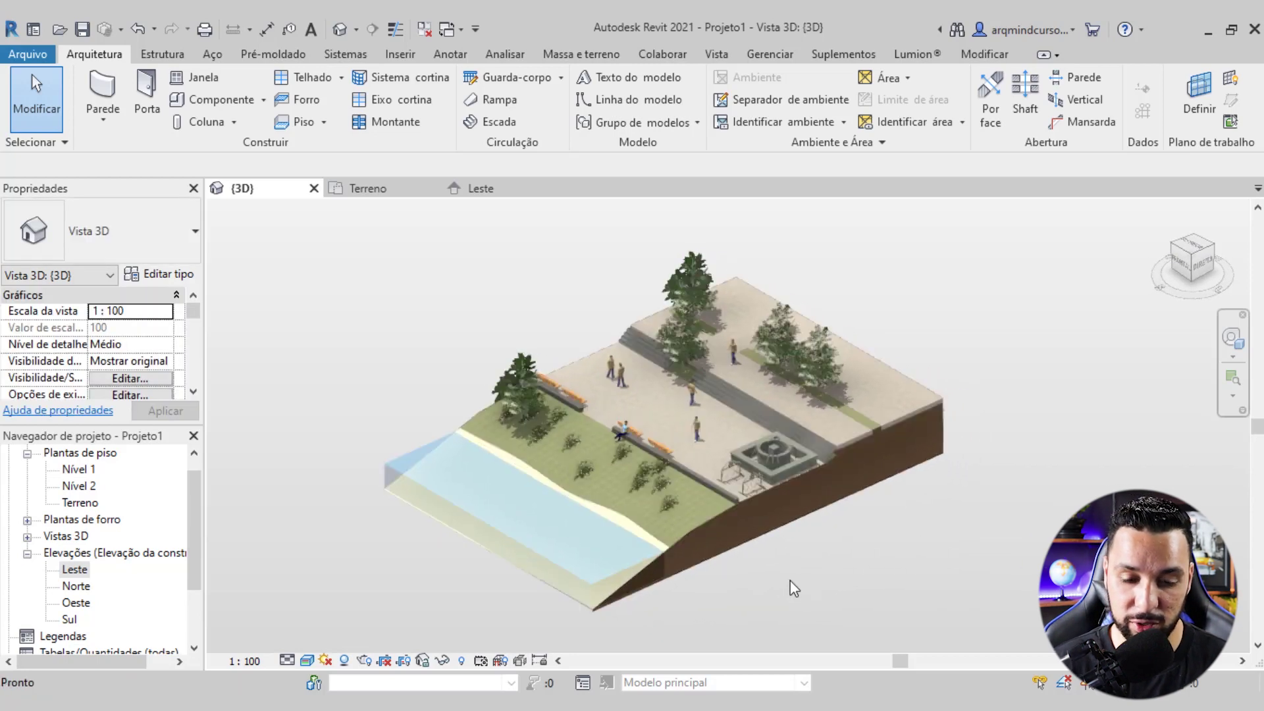
pyautogui.keyDown('shift'); pyautogui.moveTo(804, 594); pyautogui.dragTo(823, 590, button='middle'); pyautogui.keyUp('shift')
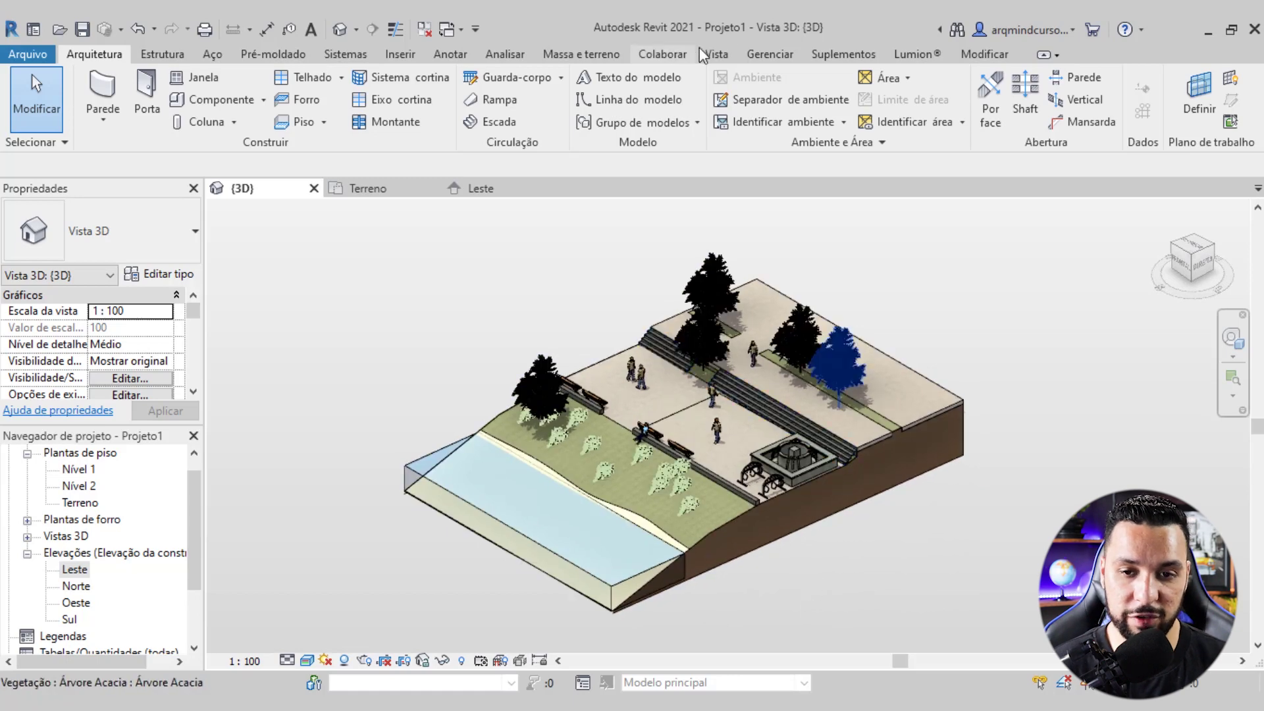
pyautogui.click(716, 54)
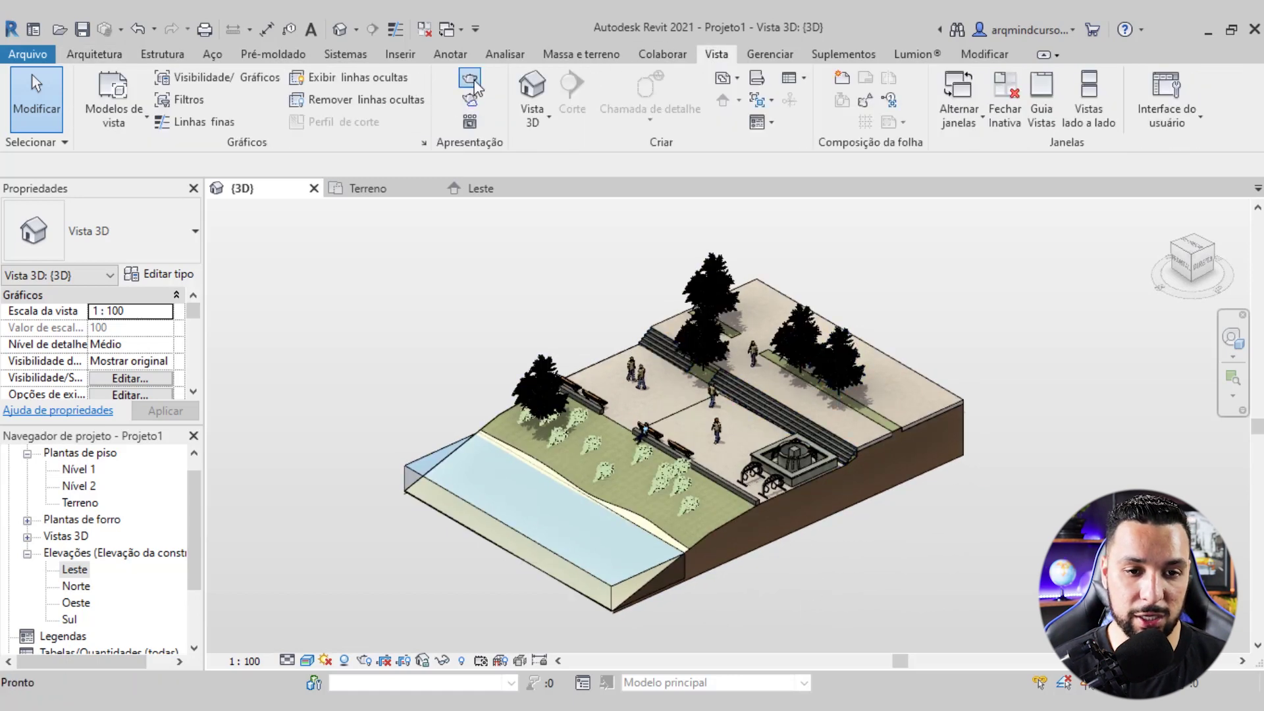
pyautogui.click(472, 81)
pyautogui.click(116, 178)
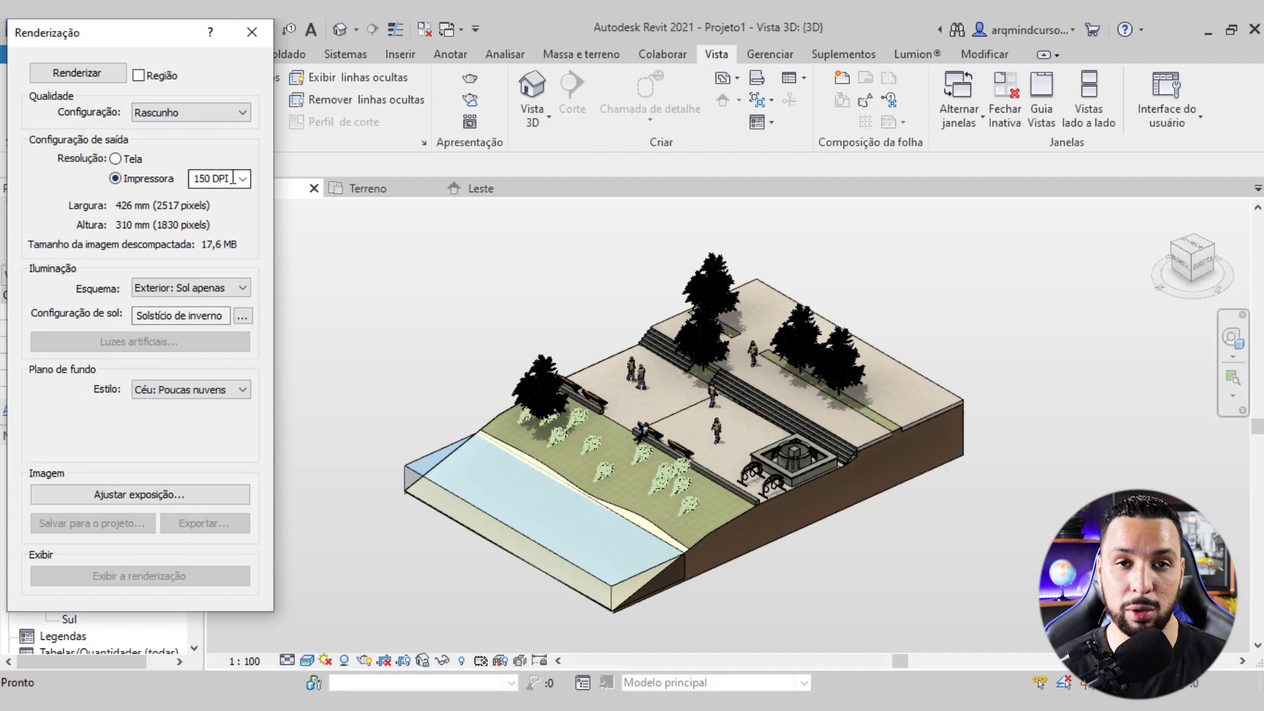
pyautogui.click(177, 112)
pyautogui.click(175, 148)
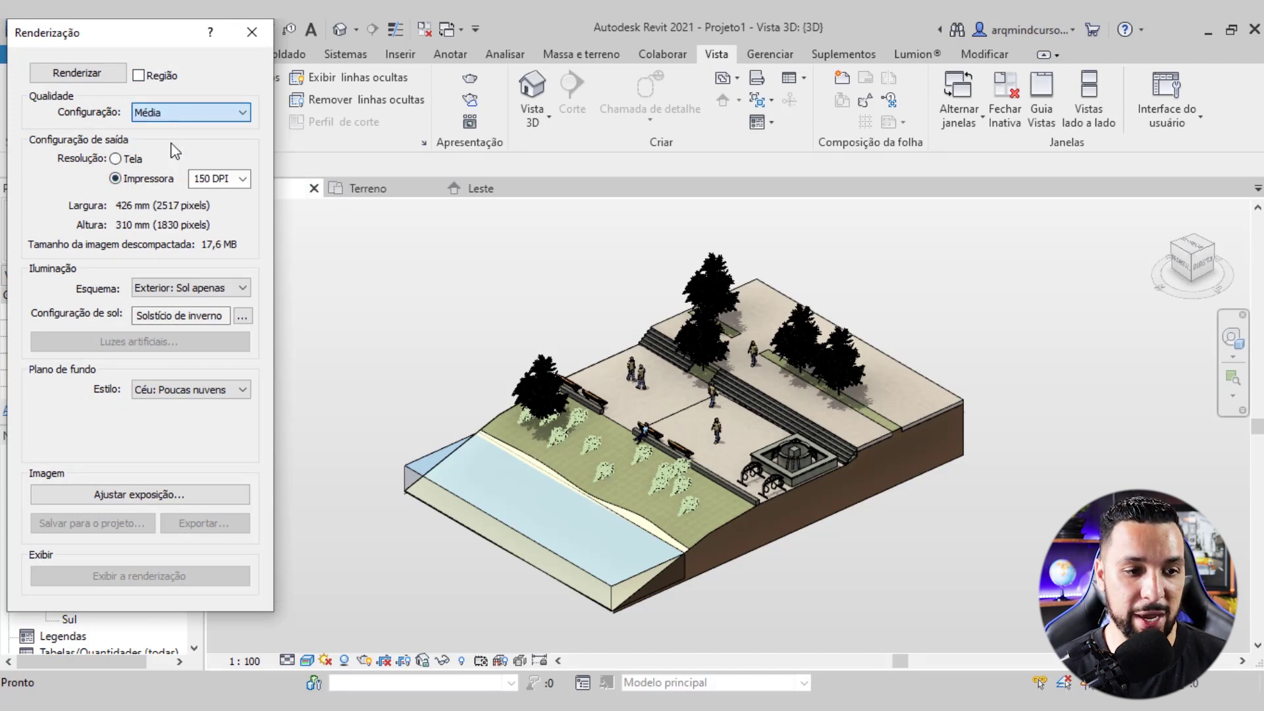
pyautogui.click(158, 114)
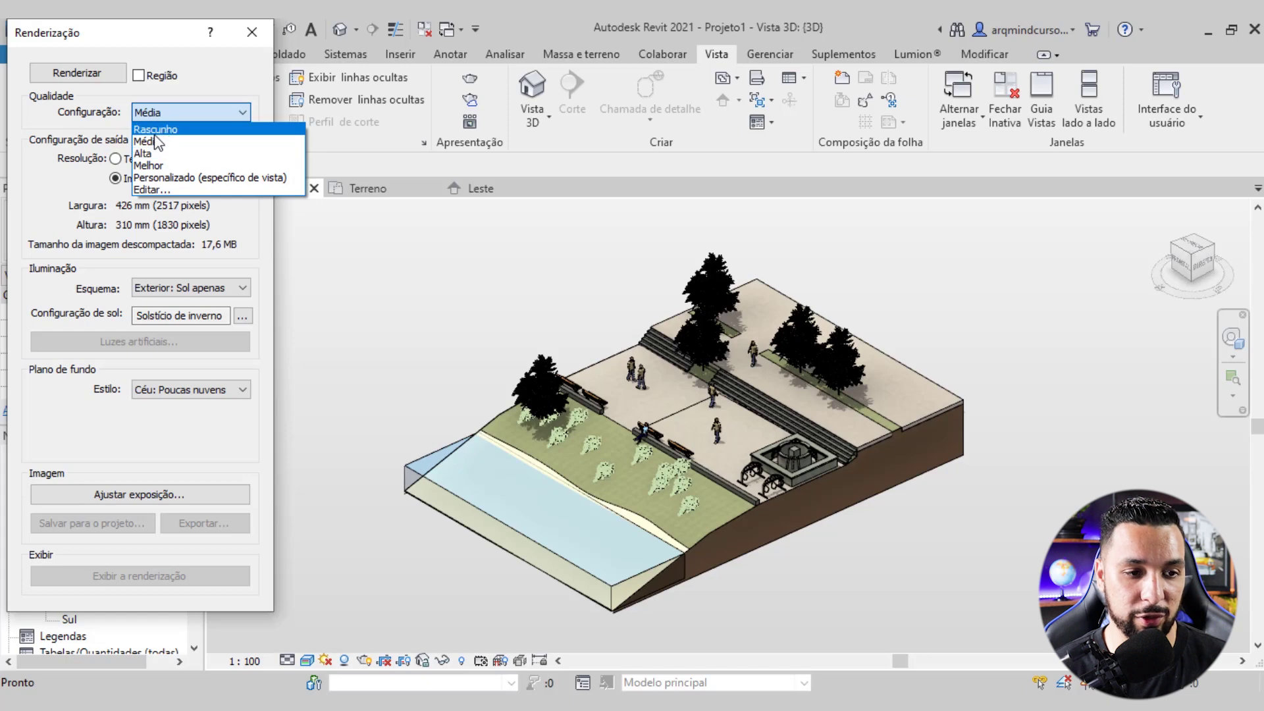
pyautogui.click(152, 141)
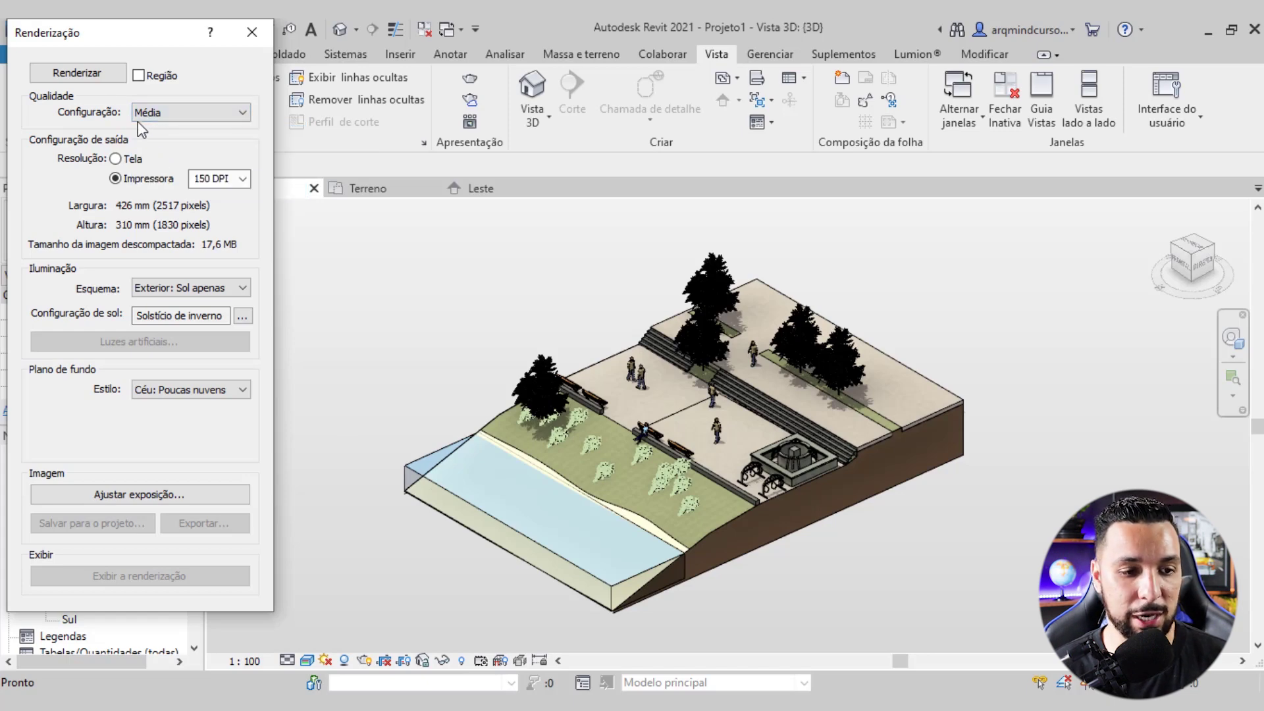
pyautogui.click(84, 74)
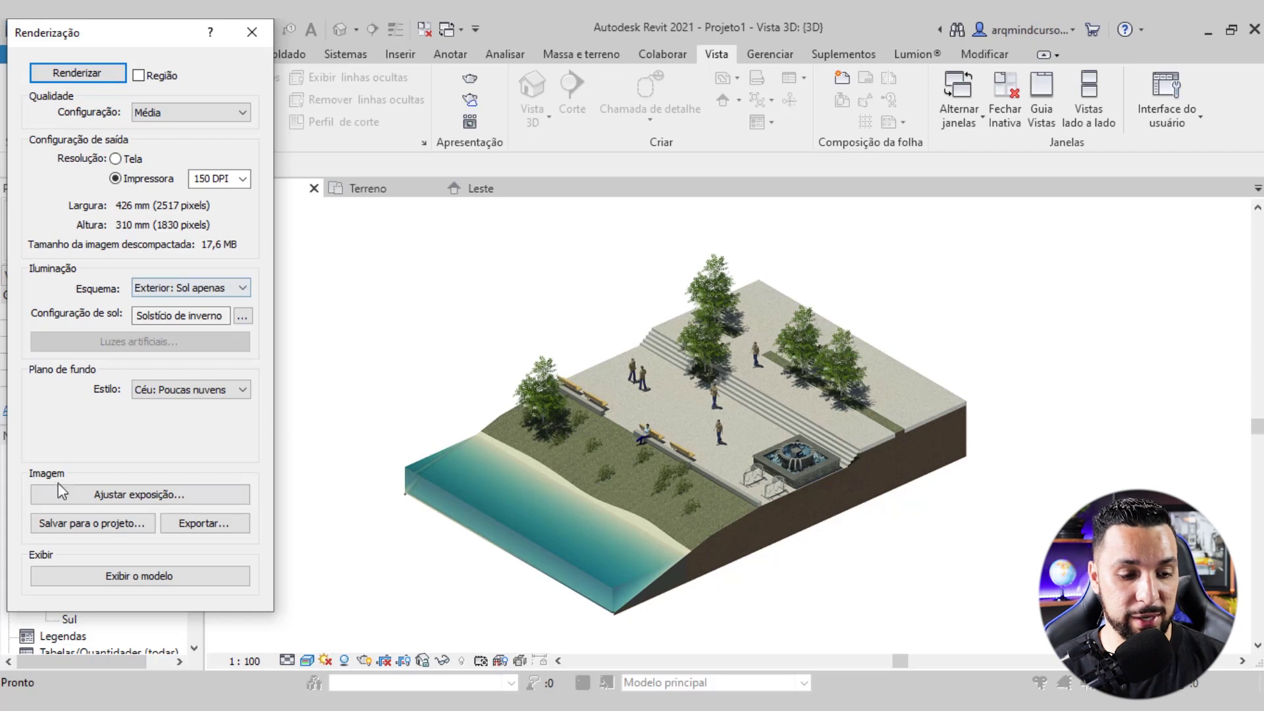
# Save the rendered image to the desktop as the JPEG Diagrama render
pyautogui.click(201, 525)
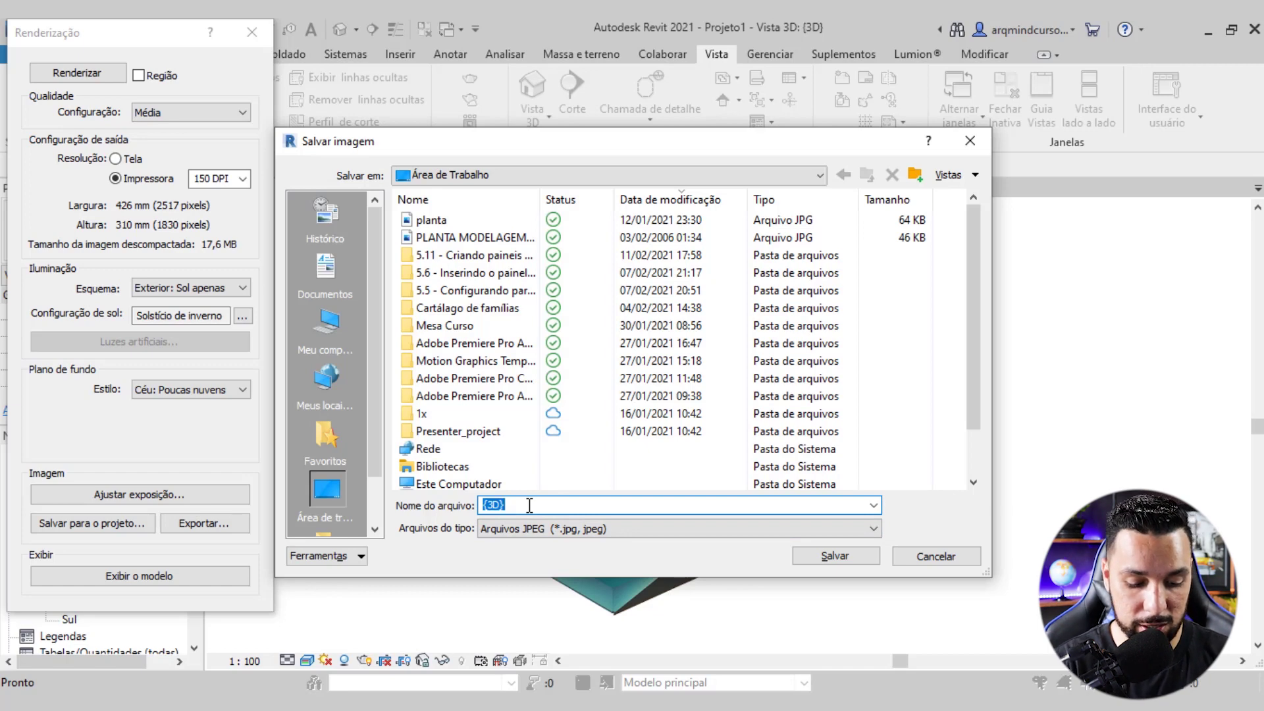
pyautogui.write('Diagrama de')
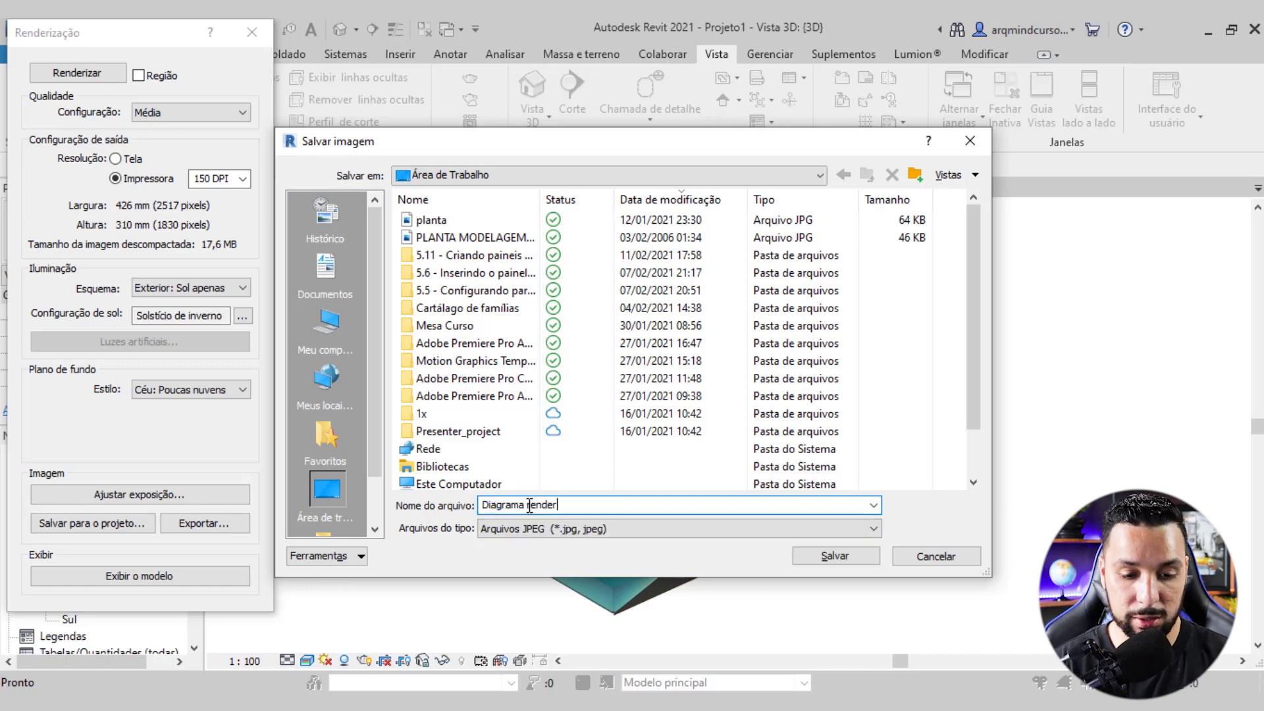
pyautogui.click(813, 557)
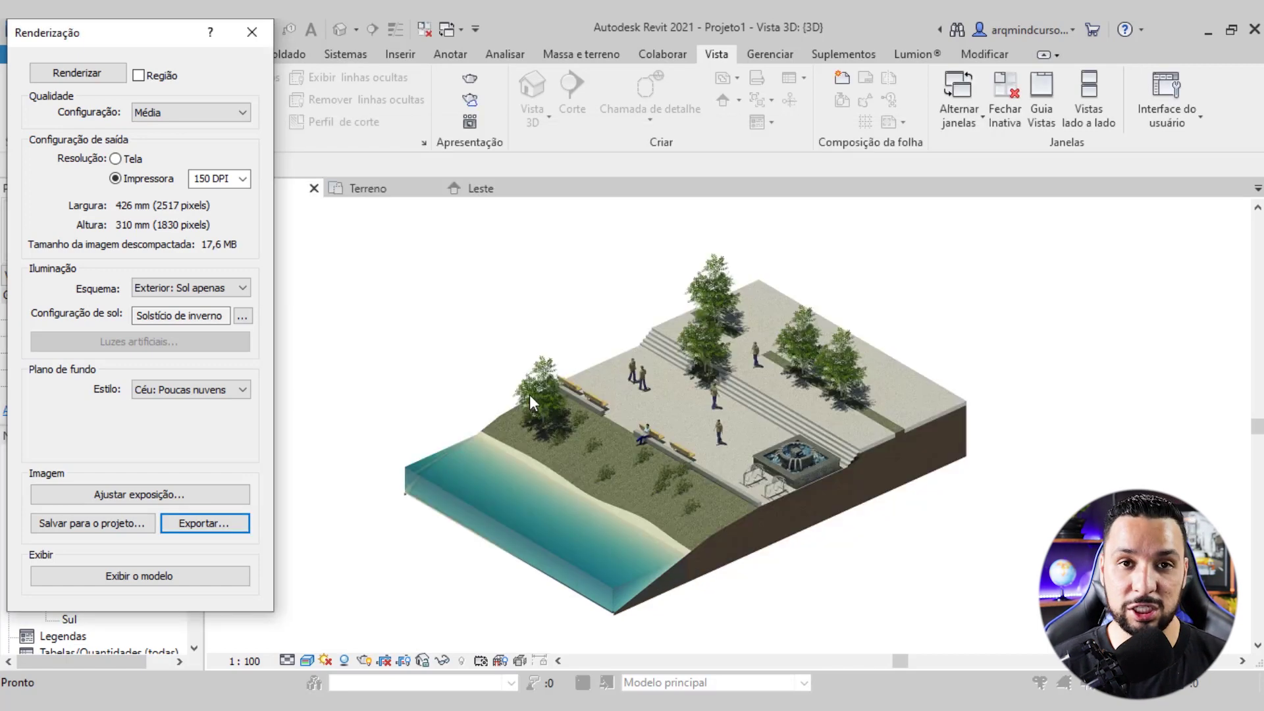
pyautogui.click(252, 32)
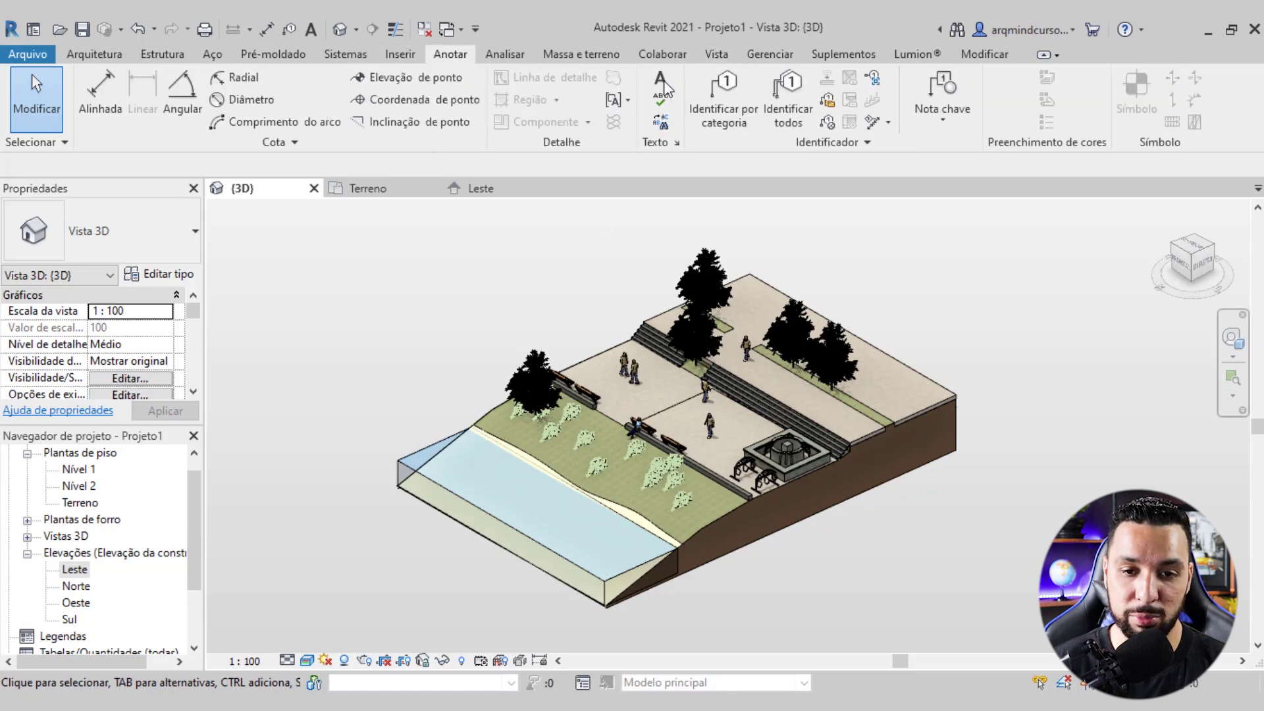
# Place an AGUA text note above the terrain and set it to 5mm Arial
pyautogui.click(662, 86)
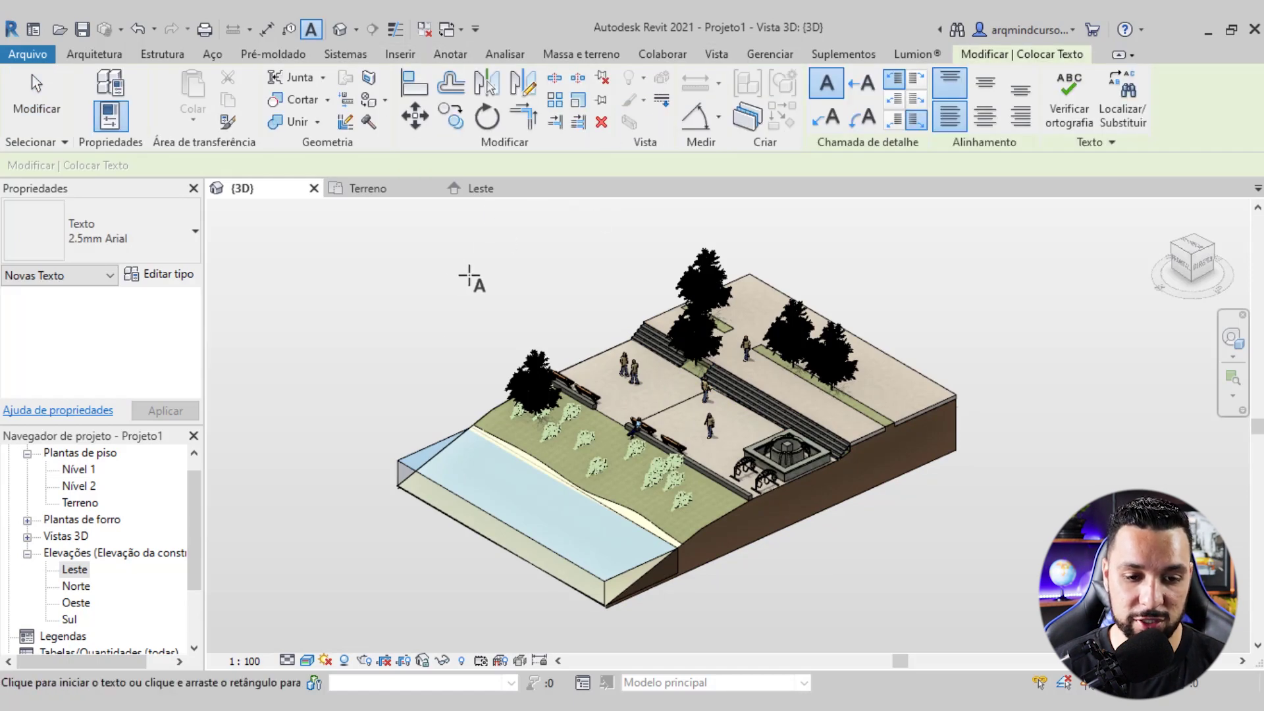
pyautogui.click(469, 276)
pyautogui.write('AGUA')
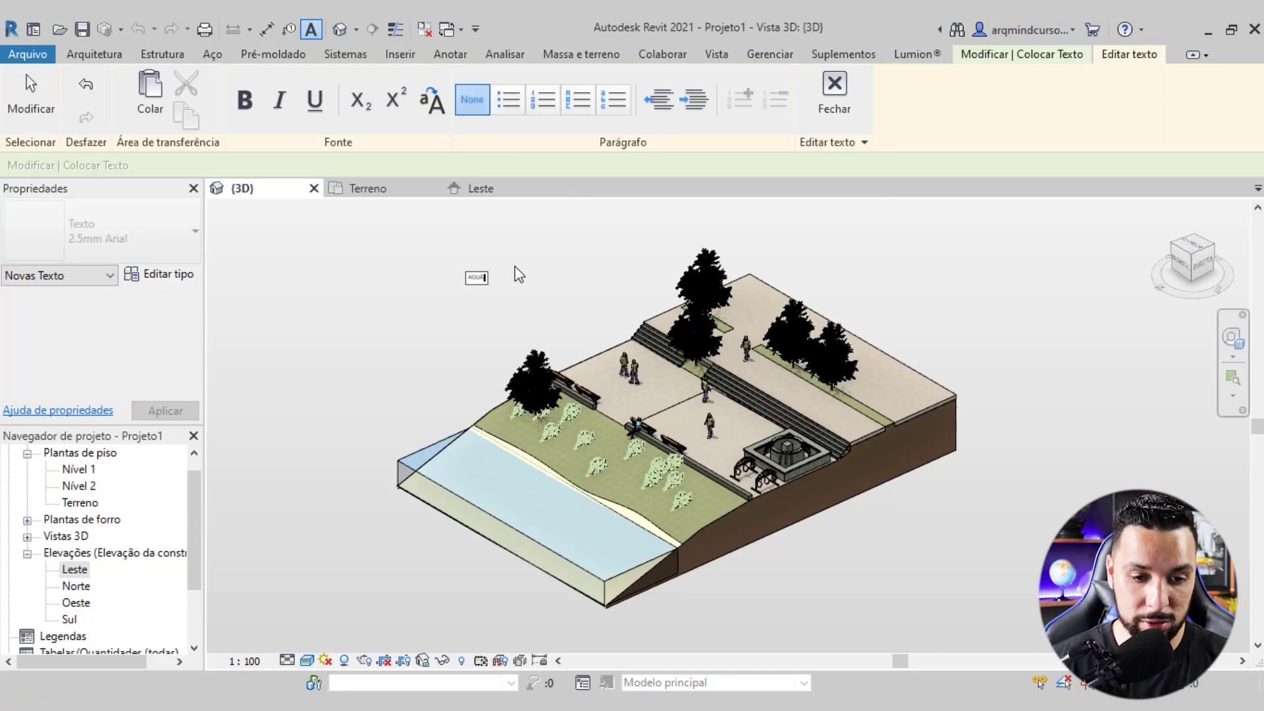
pyautogui.click(534, 286)
pyautogui.press('Escape')
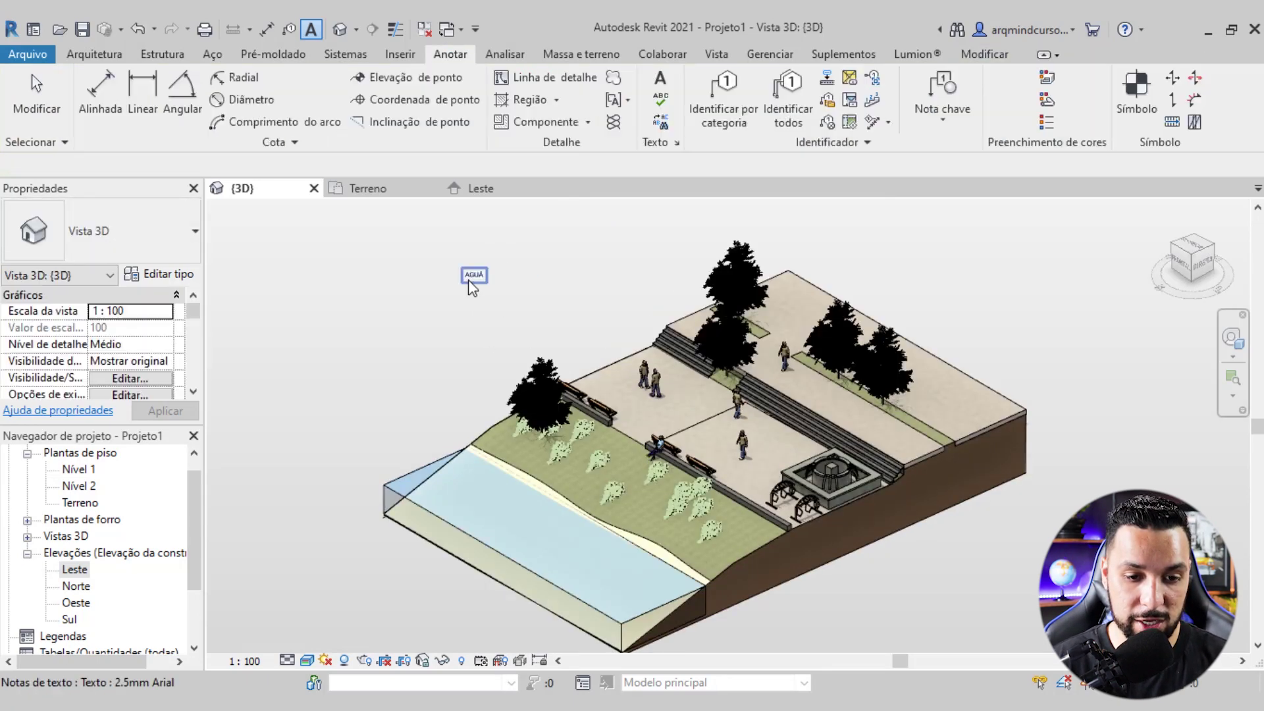
pyautogui.click(469, 285)
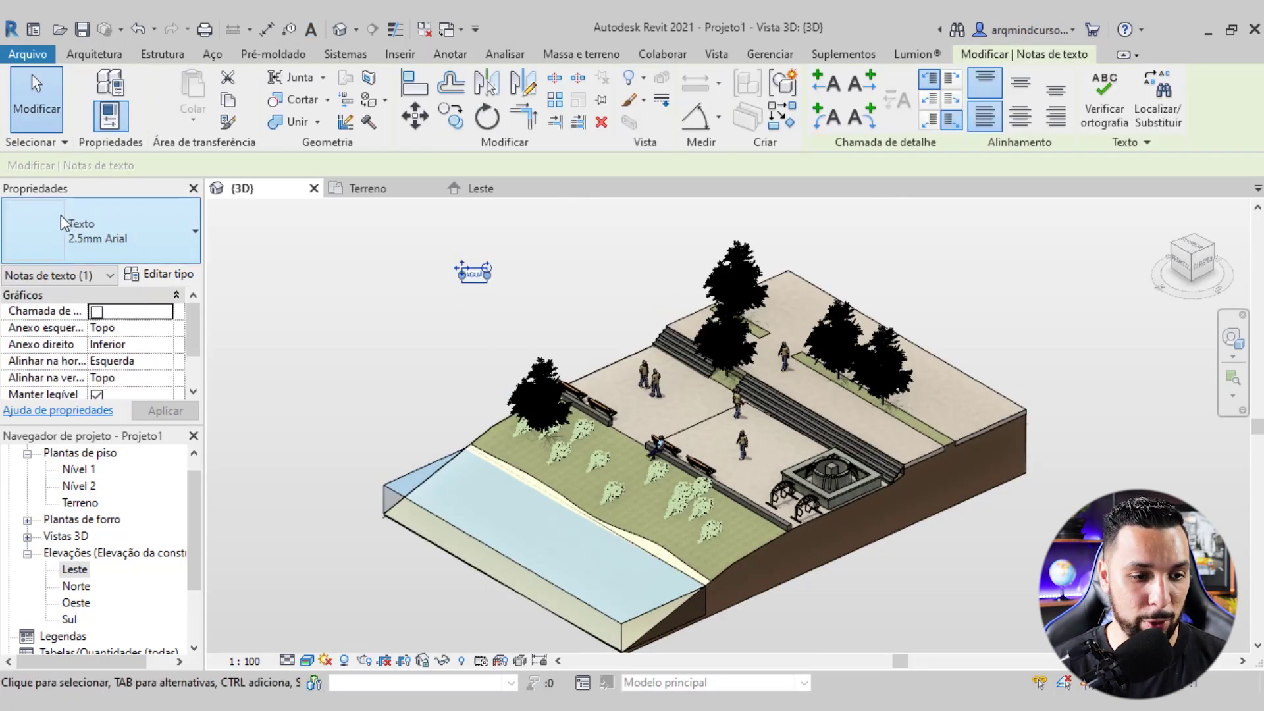
pyautogui.click(63, 215)
pyautogui.click(65, 365)
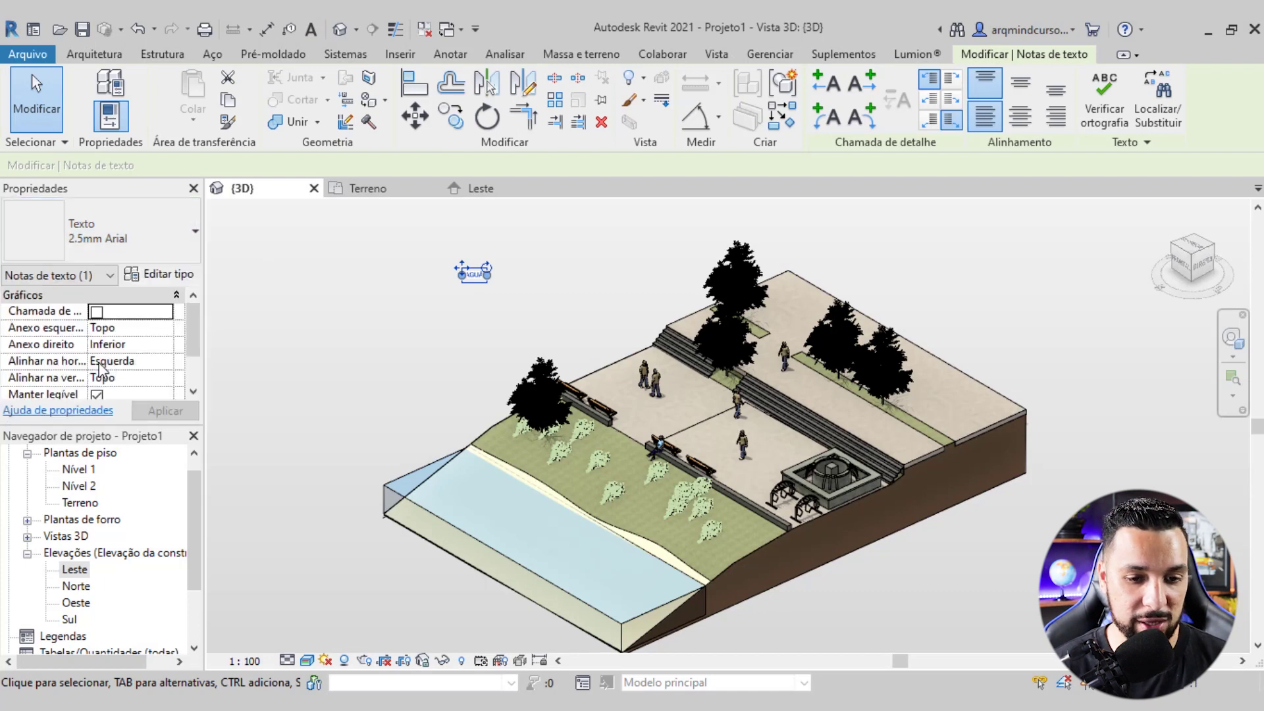
# Try a 1:50 view scale, then revert it to 1:100
pyautogui.click(264, 662)
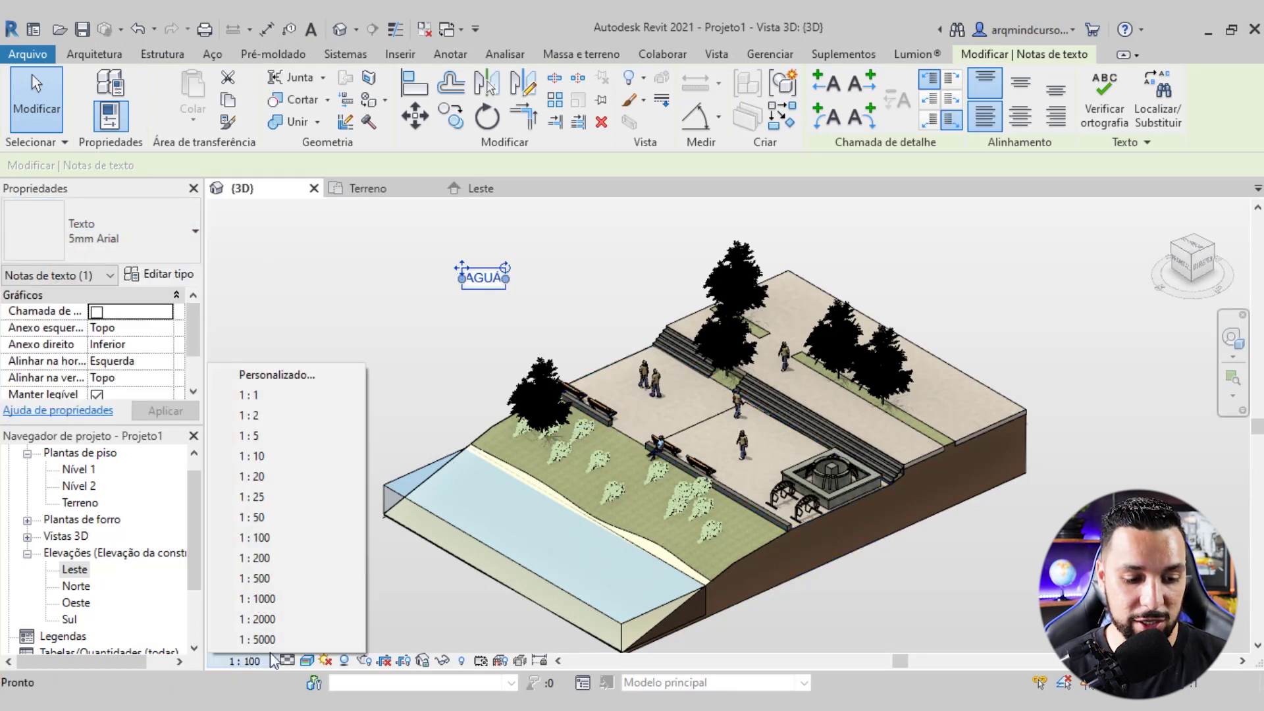
pyautogui.click(290, 517)
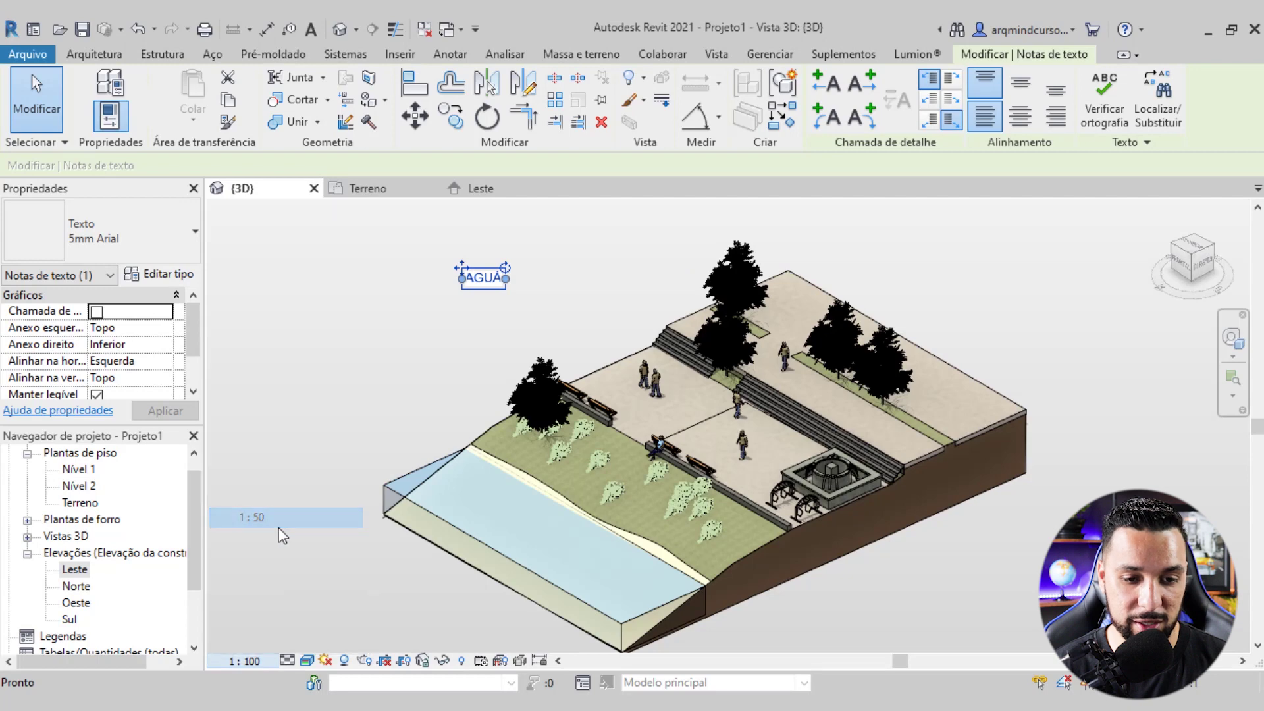
pyautogui.click(388, 360)
pyautogui.click(246, 659)
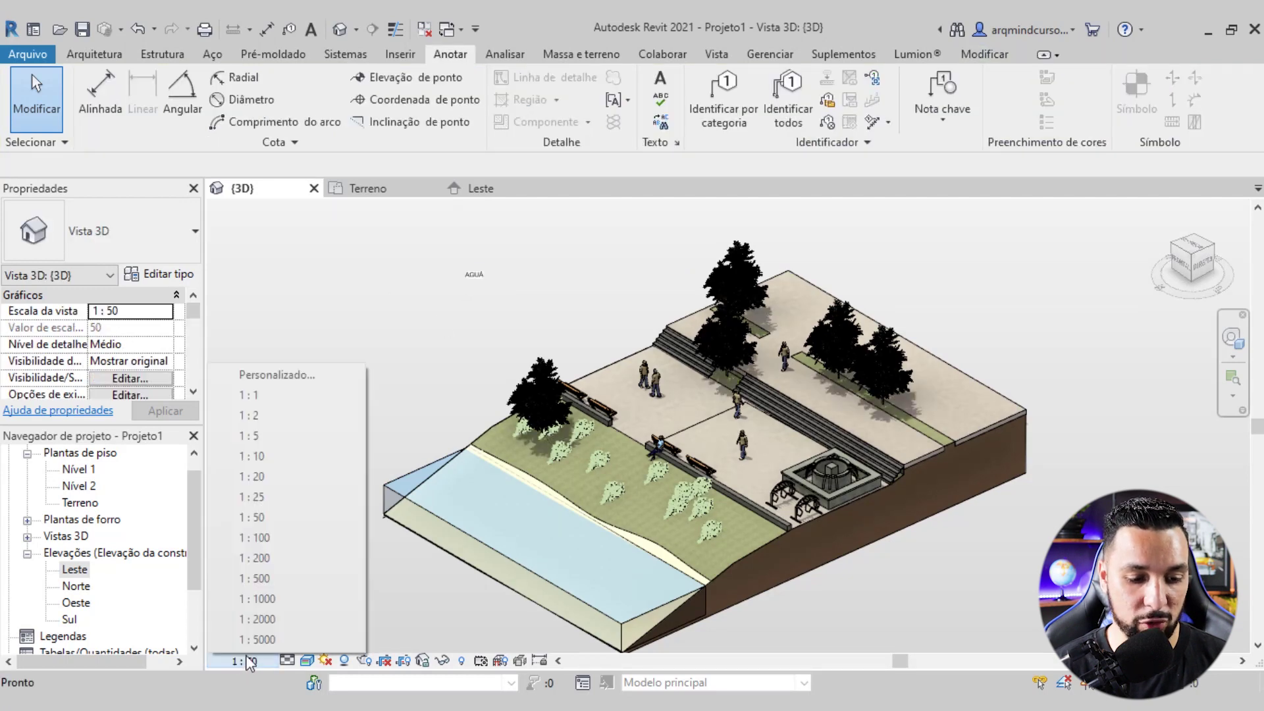
pyautogui.hotkey('ctrl', 'z')
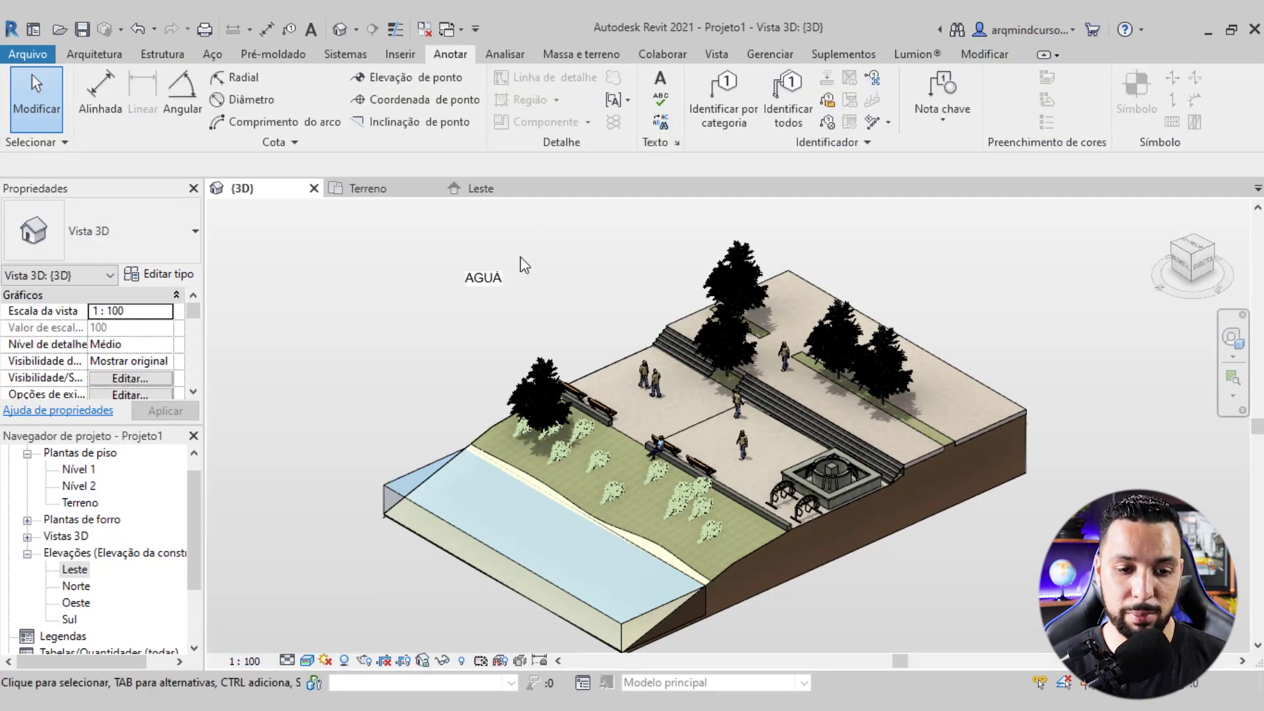
pyautogui.click(487, 280)
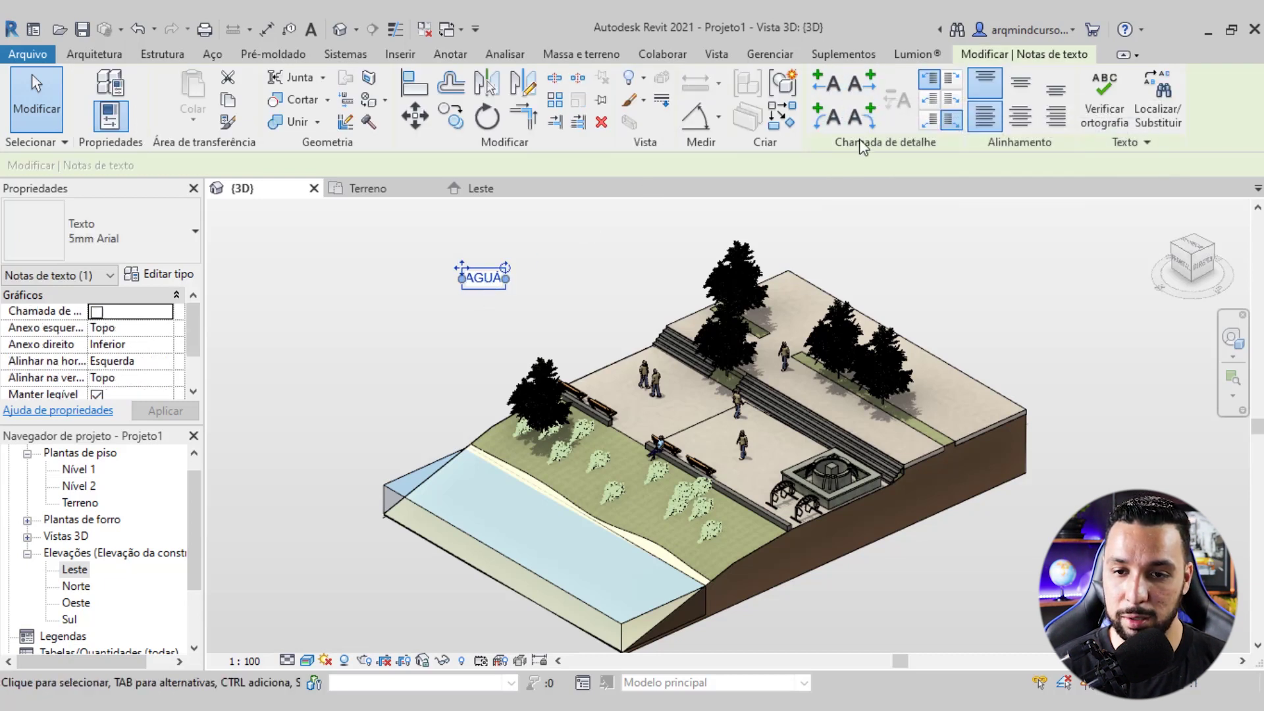
# Give the AGUA note an arc leader pointing to the river water, moving the note left
pyautogui.click(875, 117)
pyautogui.moveTo(460, 267); pyautogui.dragTo(317, 301)
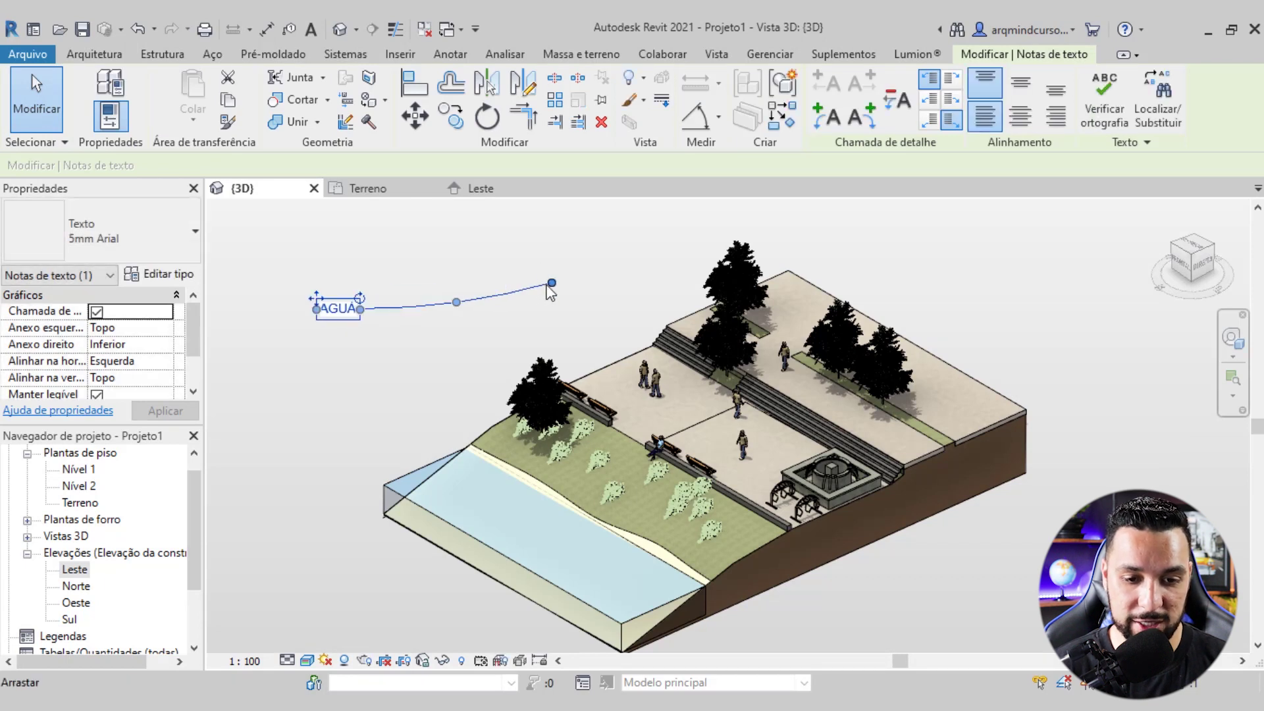
pyautogui.moveTo(433, 465); pyautogui.dragTo(471, 476)
pyautogui.click(502, 296)
pyautogui.scroll(-1, 611, 412)
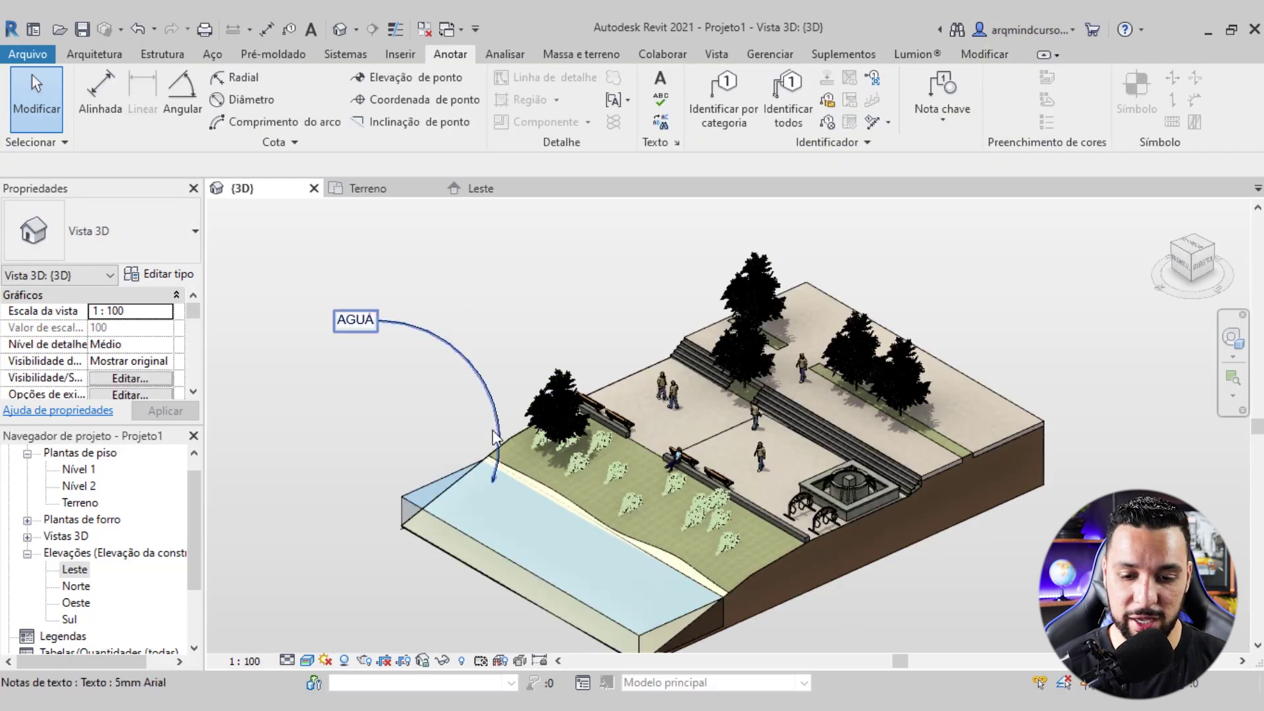
pyautogui.moveTo(421, 359); pyautogui.dragTo(463, 372, button='middle')
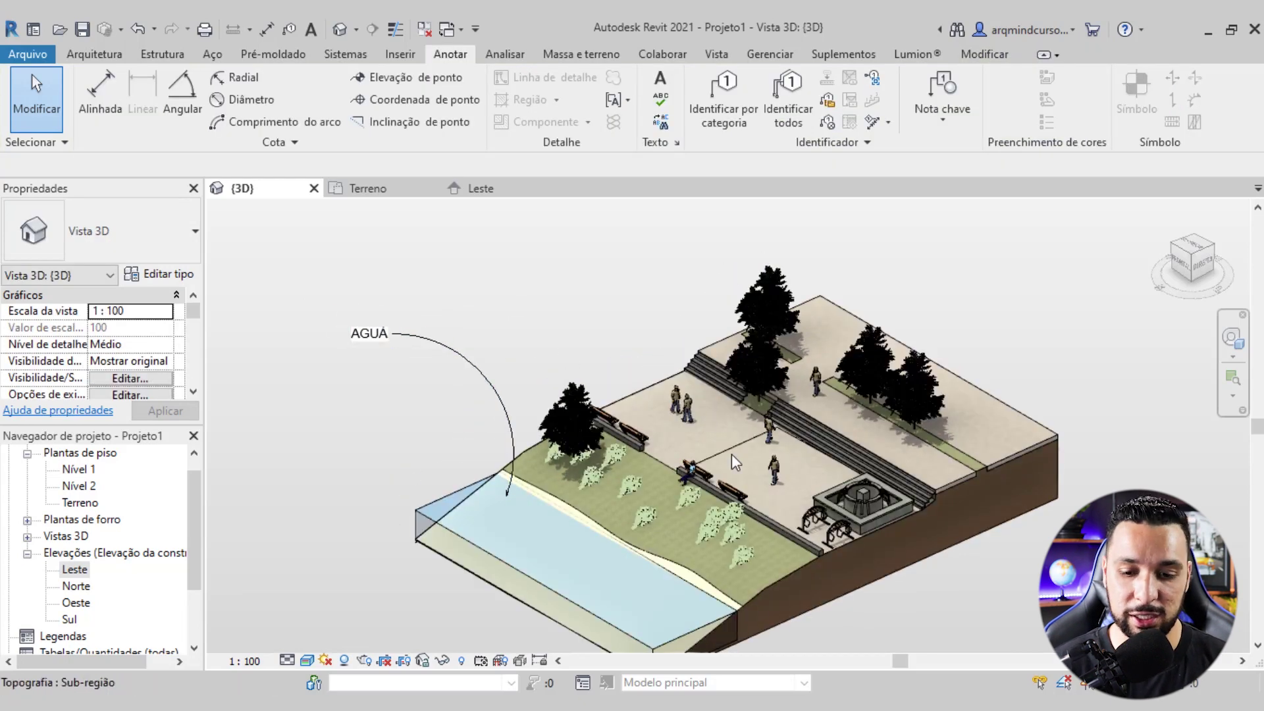